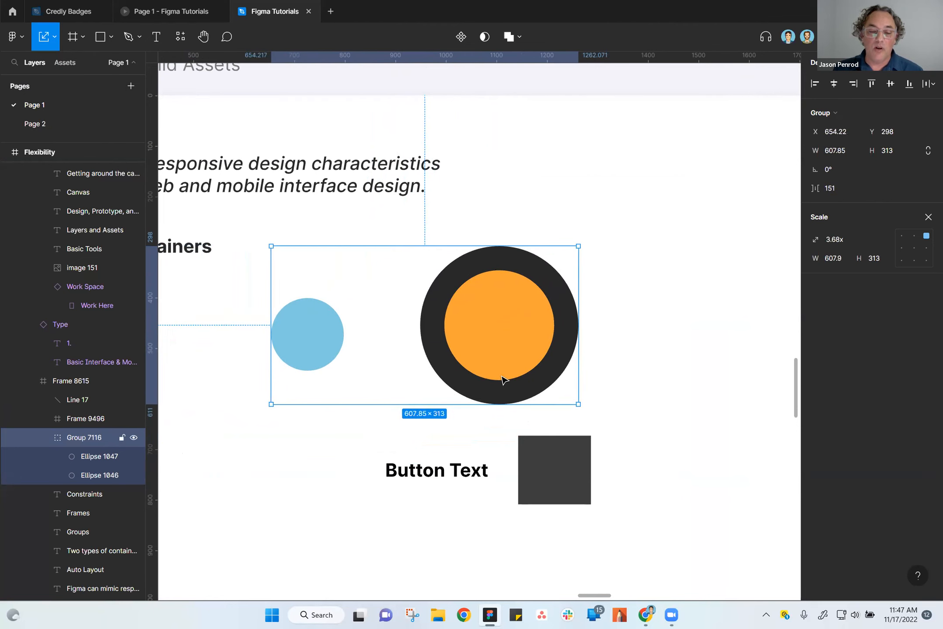
Scale the two-circle group proportionally down to about 295 × 152, further to about 132 × 68, and enlarge it again.
left_click_drag(268, 405, 439, 332)
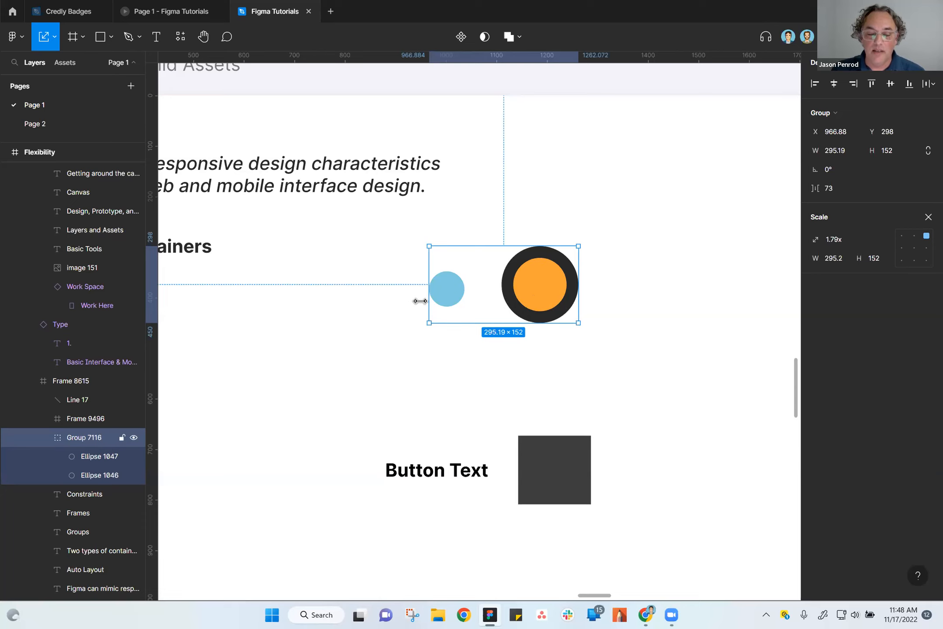
left_click_drag(428, 323, 511, 280)
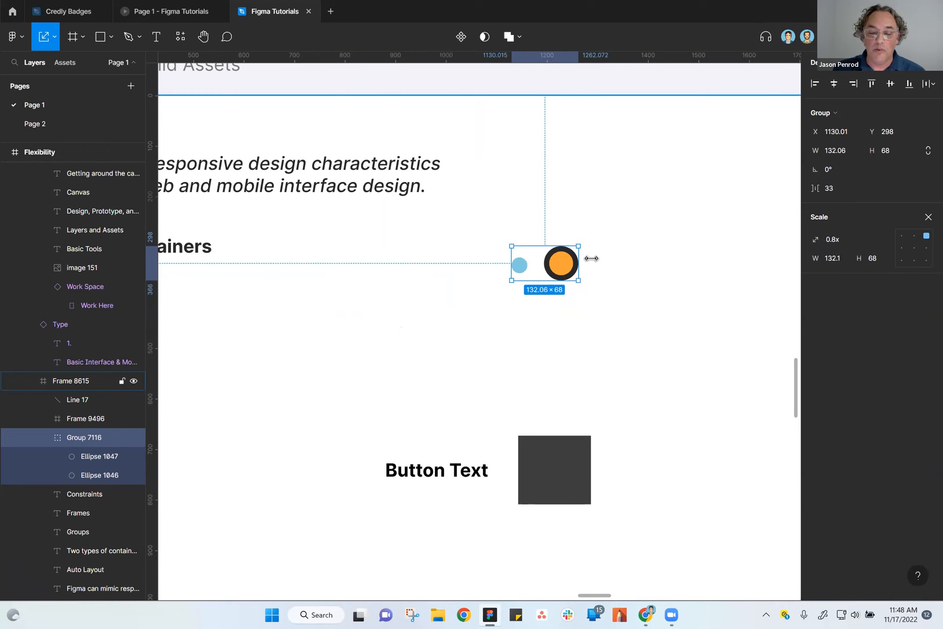
left_click_drag(512, 280, 485, 380)
left_click(655, 406)
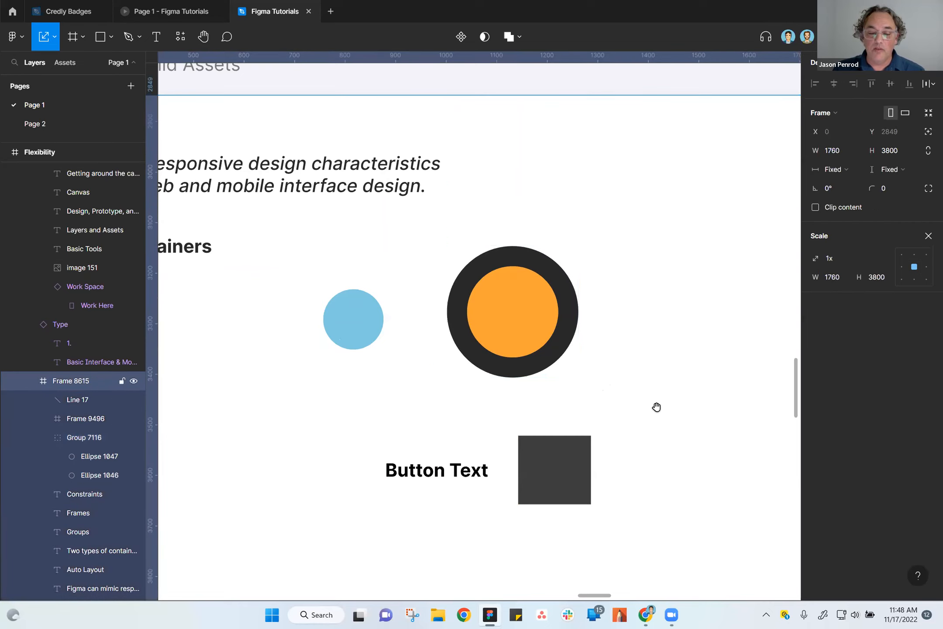
Select the frame containing Button Text and the dark square to inspect its bounds.
scroll(726, 299, "down", 4)
scroll(727, 299, "left", 2)
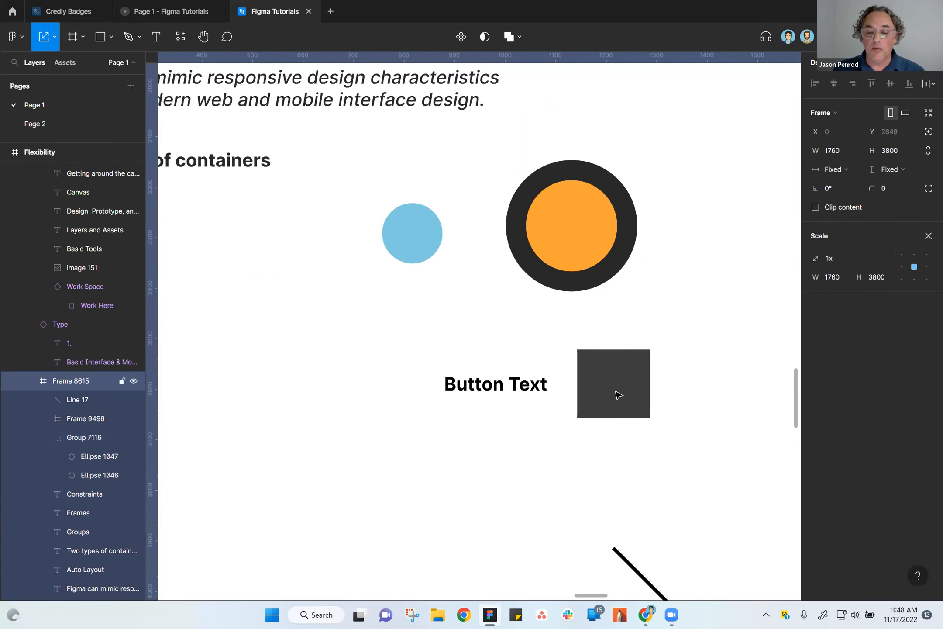
left_click(518, 395)
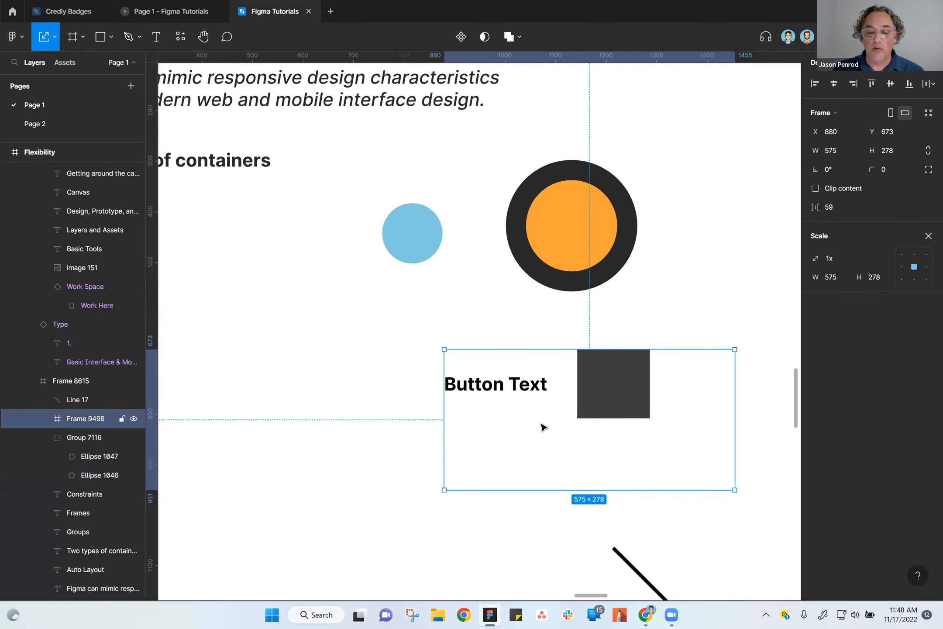
scroll(583, 447, "down", 1)
scroll(583, 446, "right", 2)
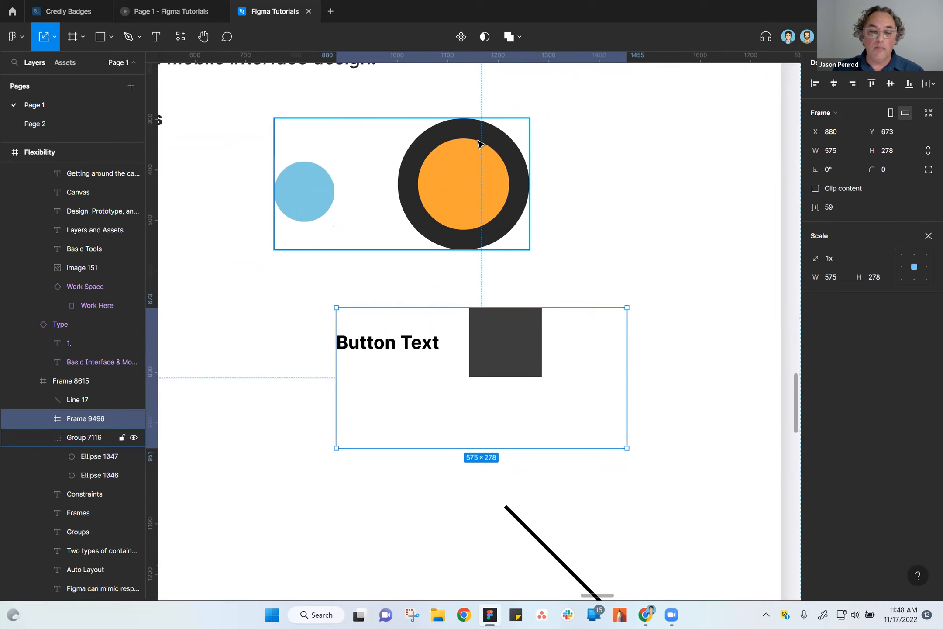
Scale only the dark-ringed orange circle inside the group to 131 × 131 and reselect the whole group.
left_click(443, 173)
double_click(443, 173)
left_click_drag(530, 251, 463, 185)
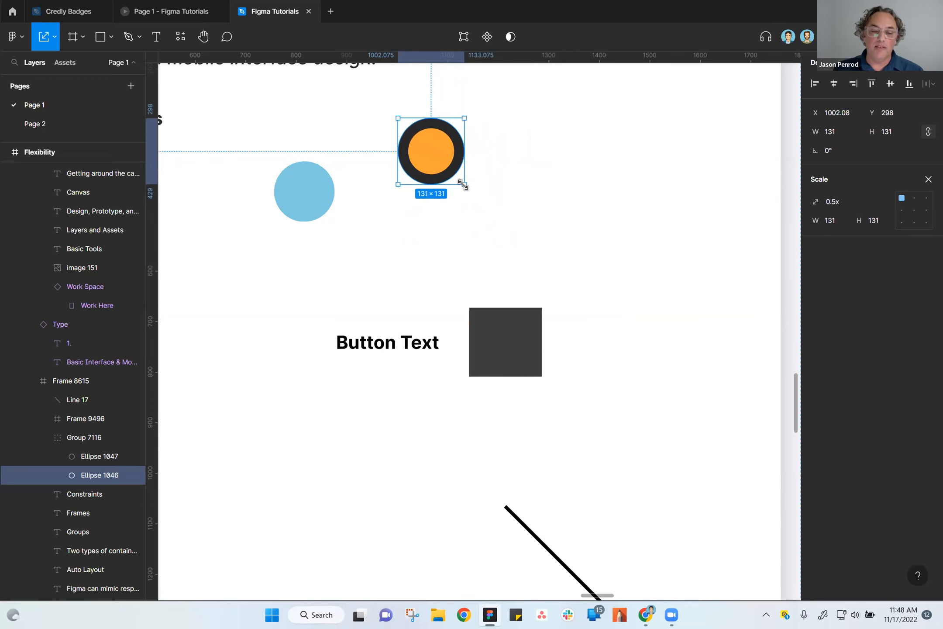
left_click(499, 206)
left_click(438, 168)
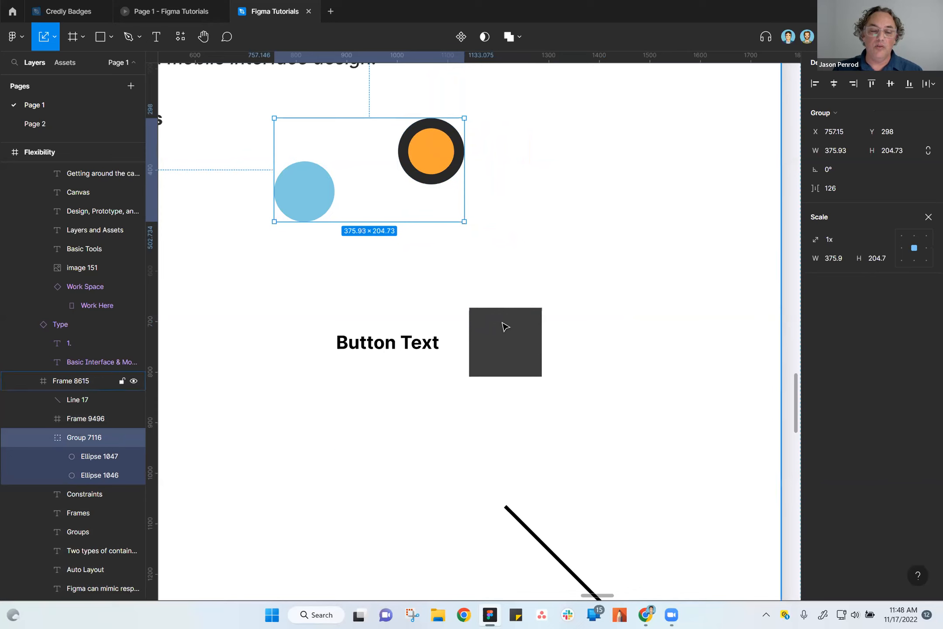
Scale the dark square inside the Button Text frame proportionally to 72 × 68.
left_click(513, 355)
left_click(513, 355)
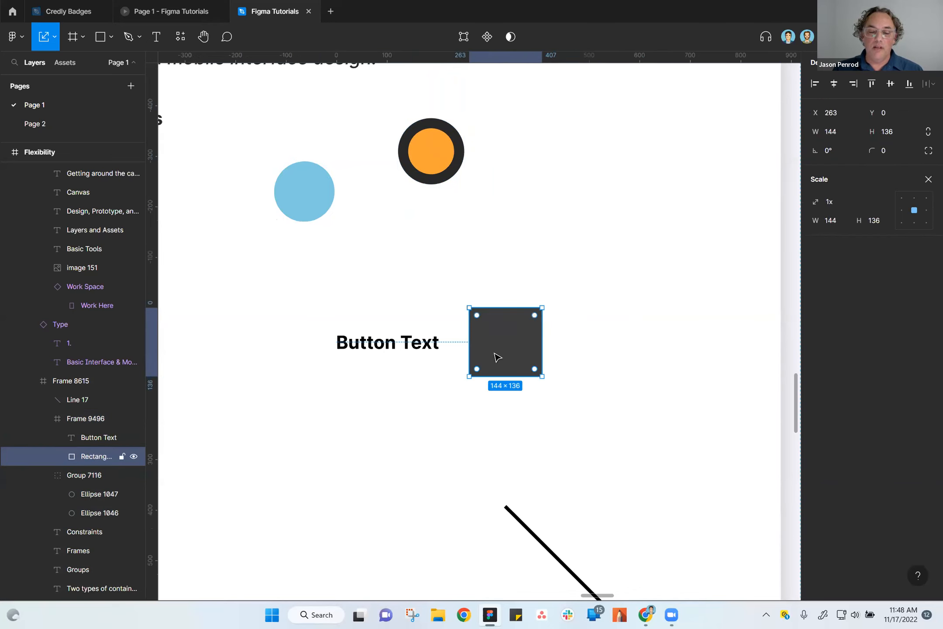
left_click_drag(539, 375, 503, 337)
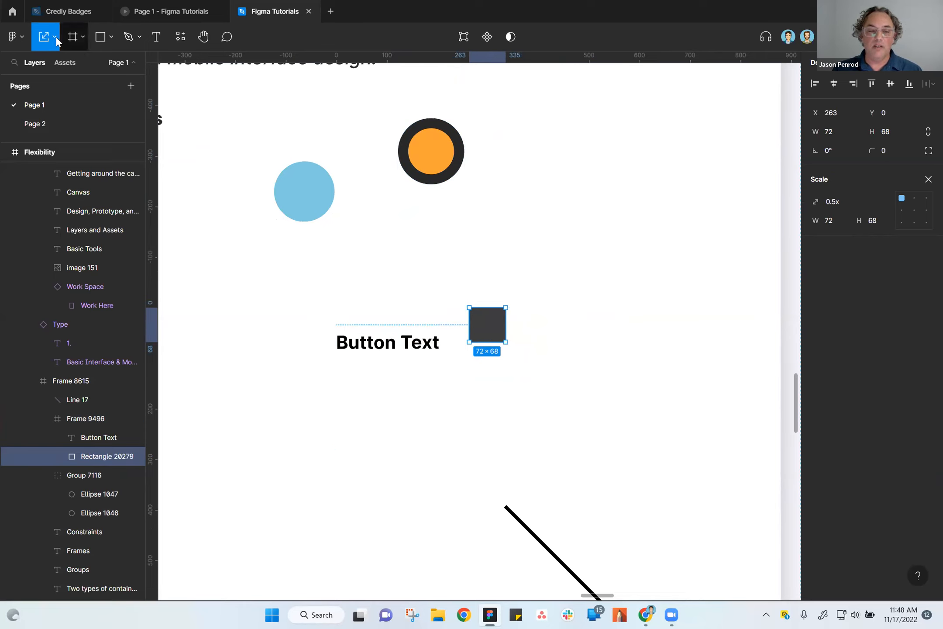
Move the dark square beneath Button Text at X 0, Y 105, aligned with the text's left edge, and select their frame.
key("v")
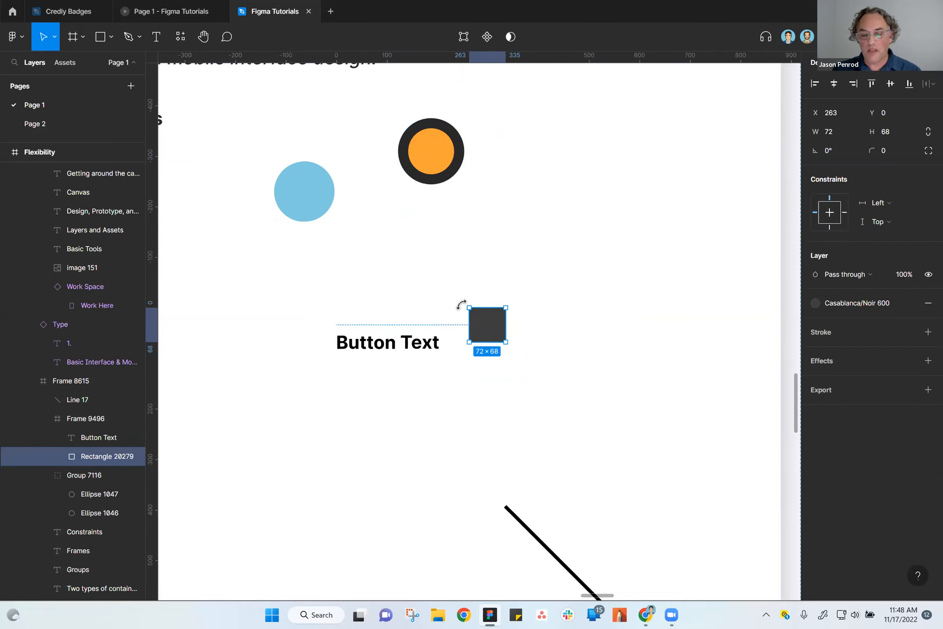
left_click_drag(492, 328, 362, 381)
mouse_move(393, 343)
left_mouse_down()
mouse_move(395, 329)
mouse_move(393, 344)
left_mouse_up()
left_click(366, 369)
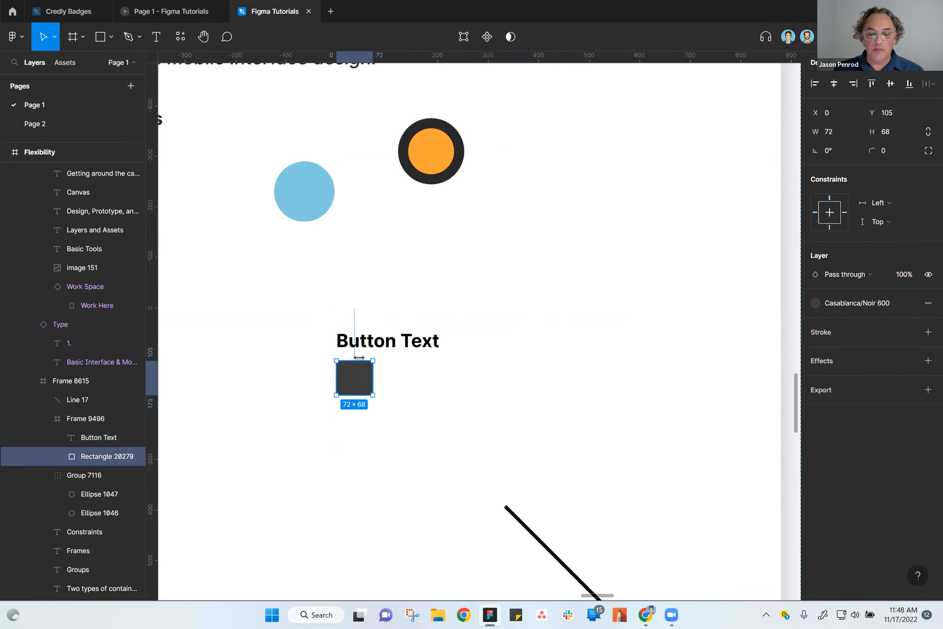
left_click(371, 345)
left_click(437, 334)
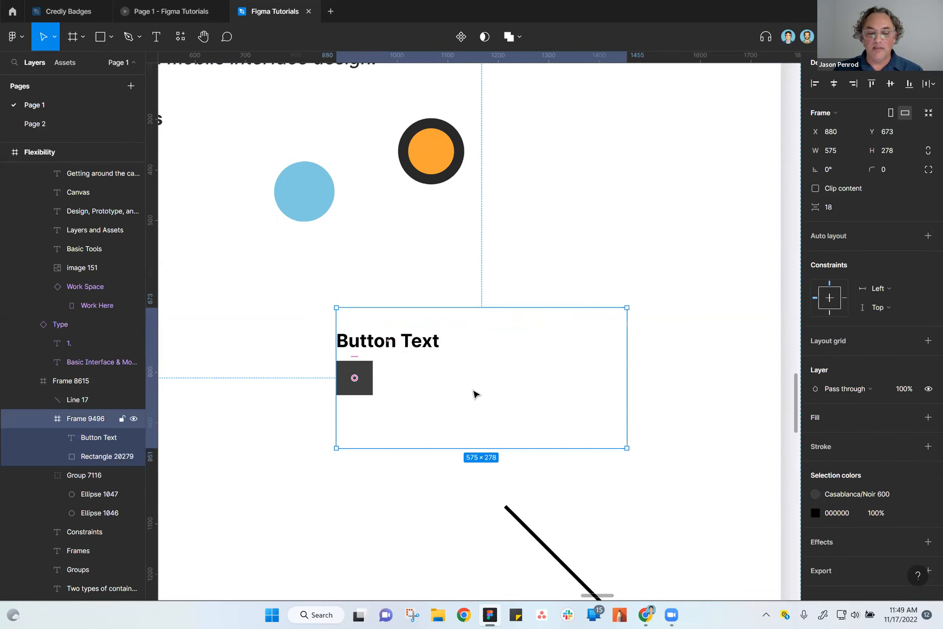
Copy the two-circle group onto the empty grey canvas beside the page, placing it at about X 10159, Y -1974.
scroll(521, 406, "down", 2)
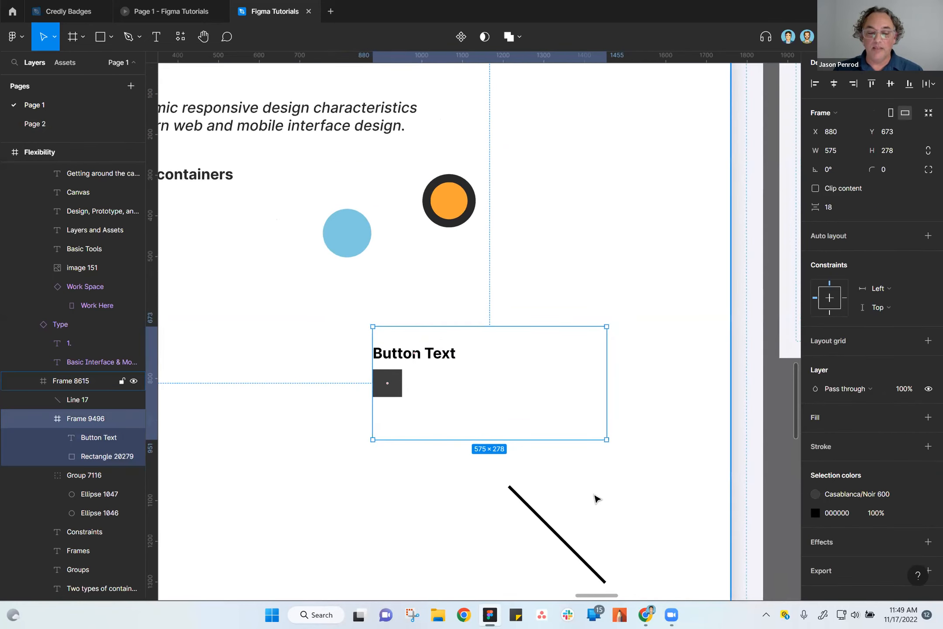
left_click_drag(637, 480, 720, 443)
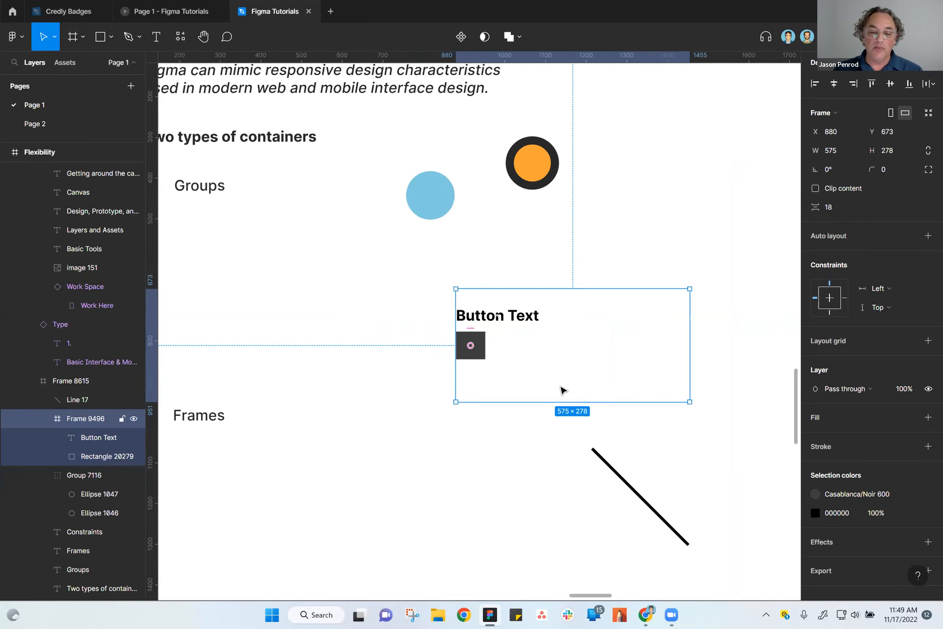
left_click_drag(493, 465, 515, 441)
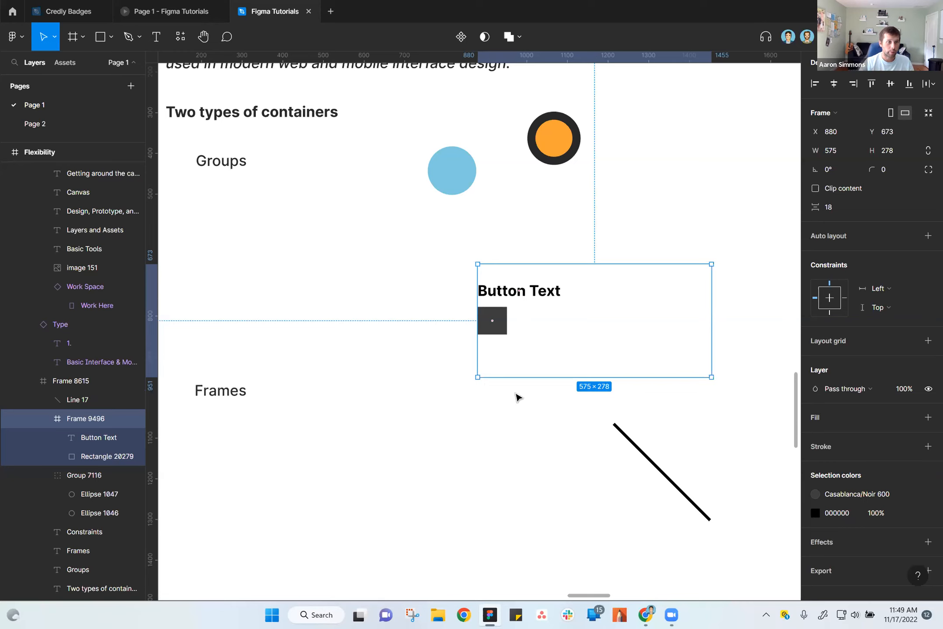
left_click(546, 161)
scroll(622, 343, "up", 5)
scroll(622, 343, "left", 5)
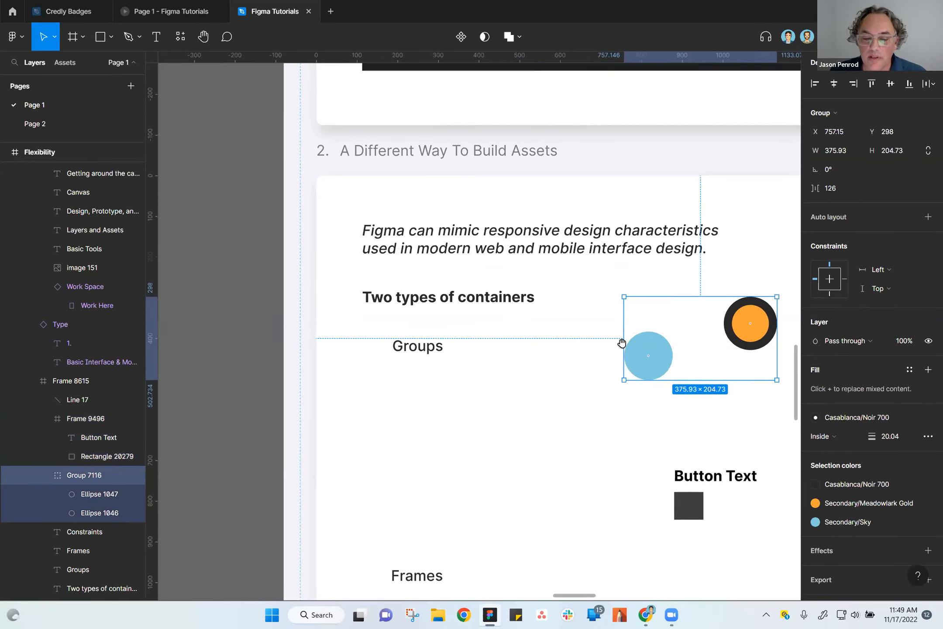
left_click_drag(642, 354, 242, 337, "alt")
left_click_drag(291, 457, 519, 476)
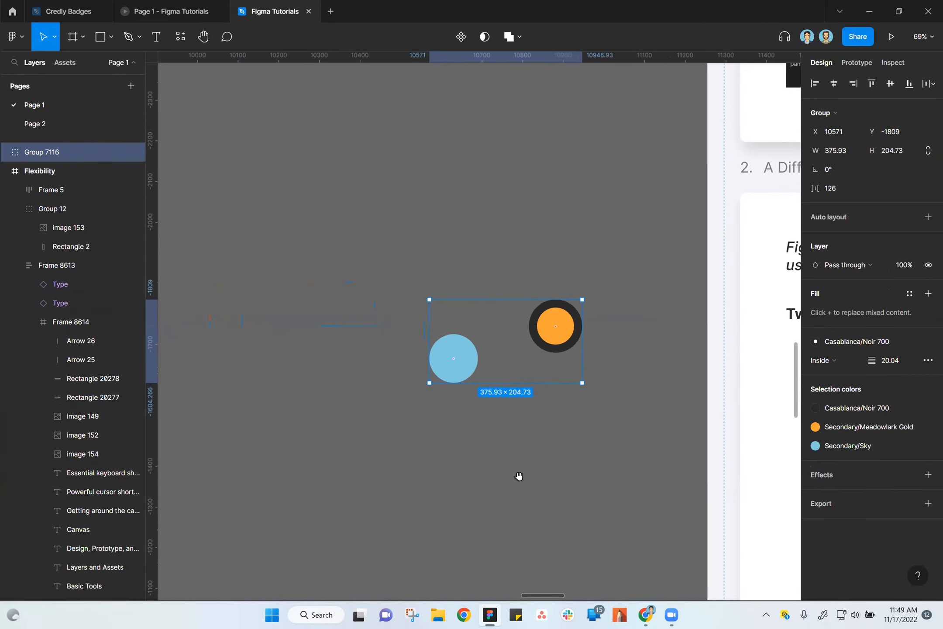
left_click_drag(468, 359, 301, 290)
Move the copied circle group to about X 10123, Y -2115 and duplicate it directly below at about Y -1791.
scroll(389, 411, "down", 3)
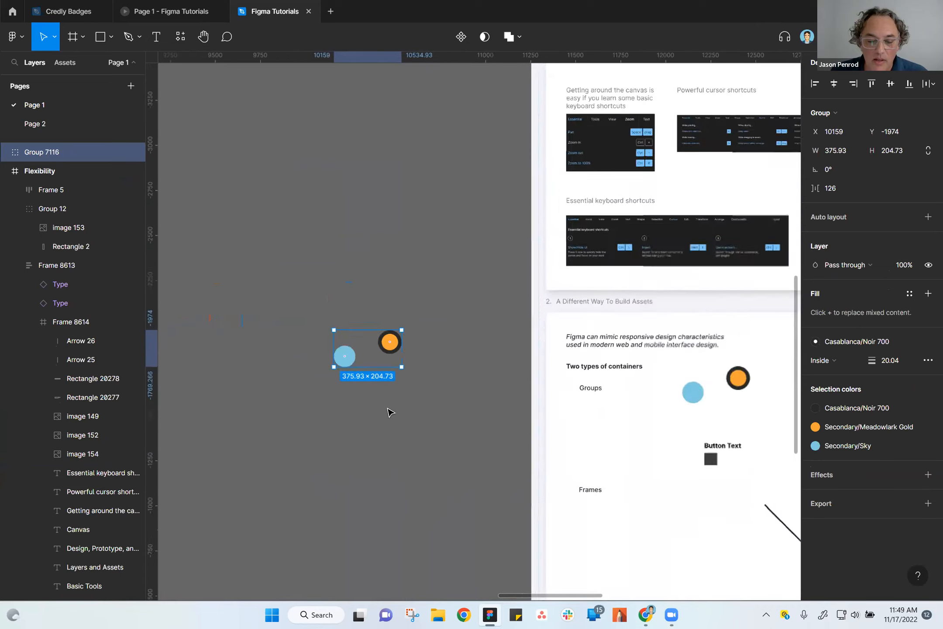
scroll(389, 411, "down", 2)
scroll(367, 421, "up", 5)
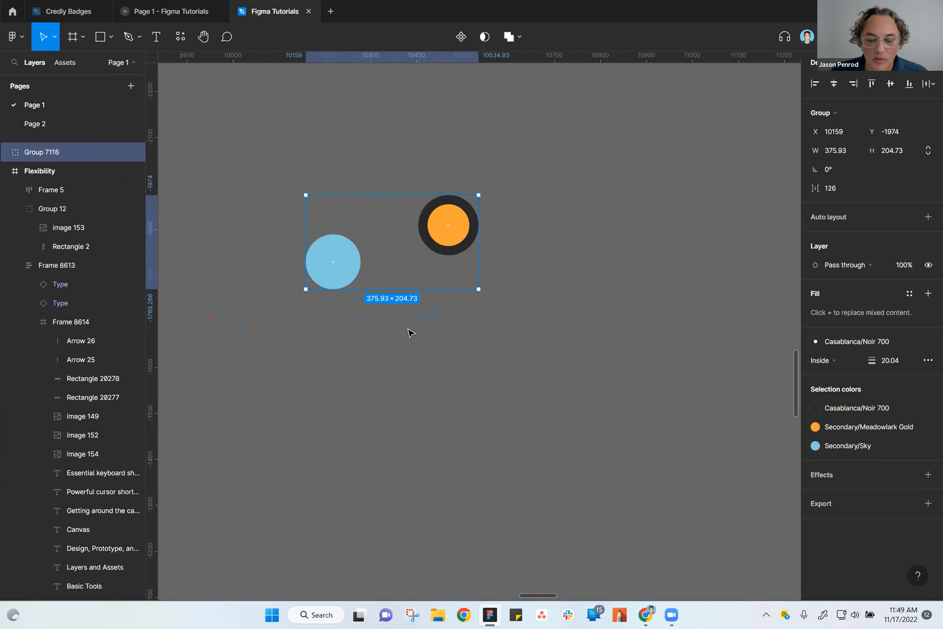
left_click_drag(345, 267, 328, 195)
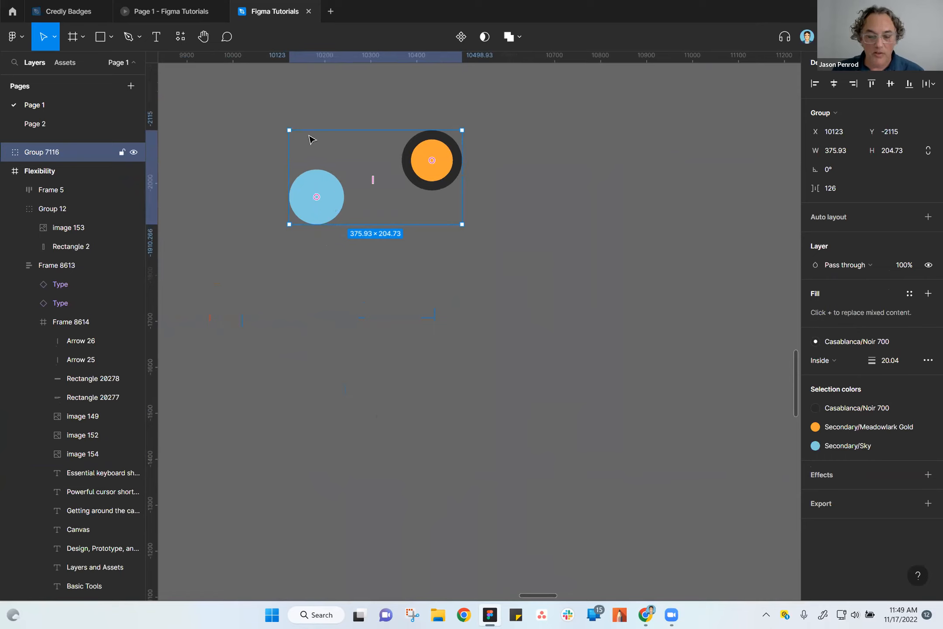
left_click_drag(331, 196, 336, 350)
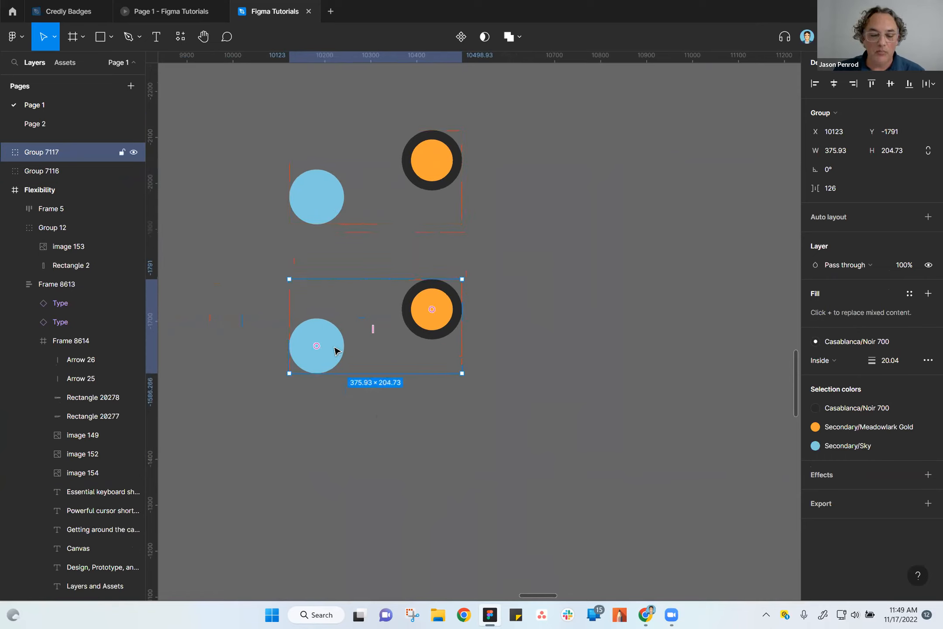
Ungroup the lower pair of circles and check that each circle can be selected separately.
right_click(333, 344)
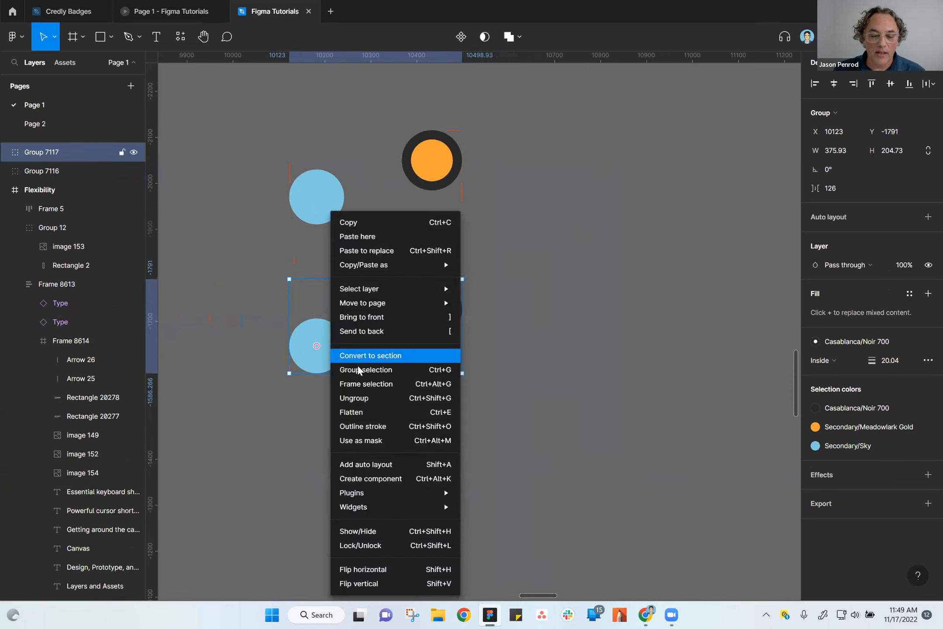
left_click(361, 398)
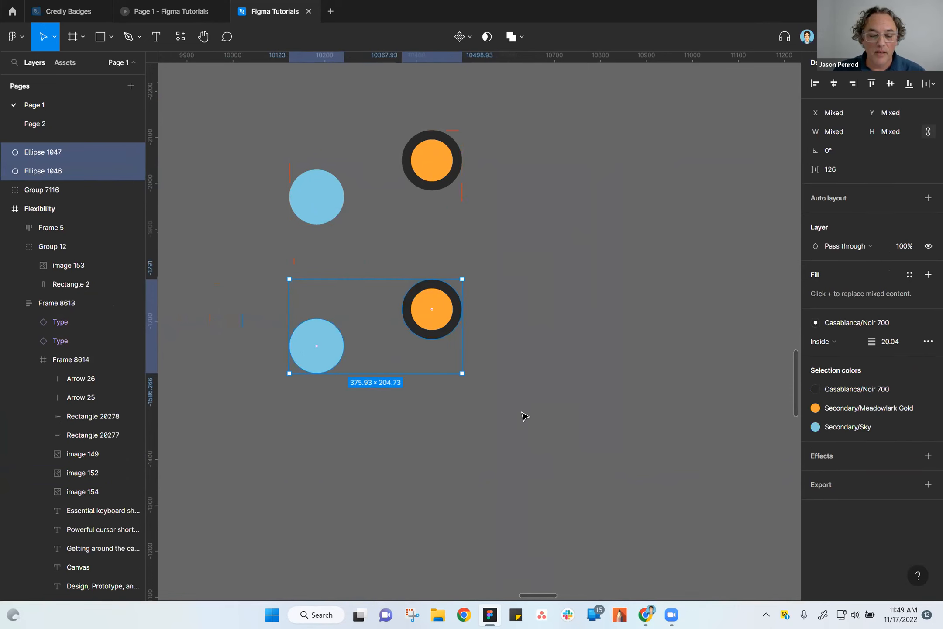
left_click(525, 416)
left_click(440, 309)
left_click(333, 352)
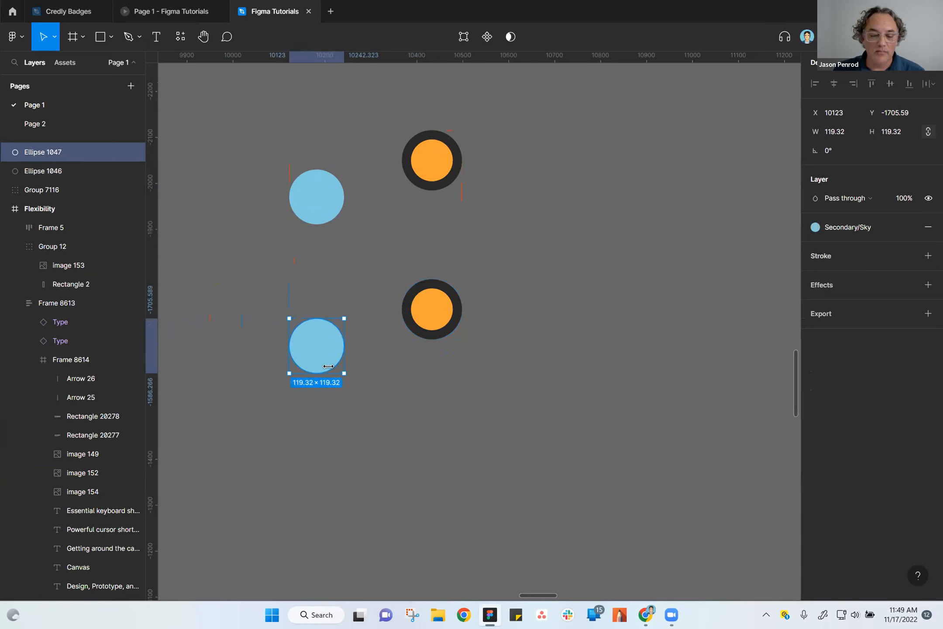
left_click(363, 452)
left_click(328, 372)
left_click(454, 436)
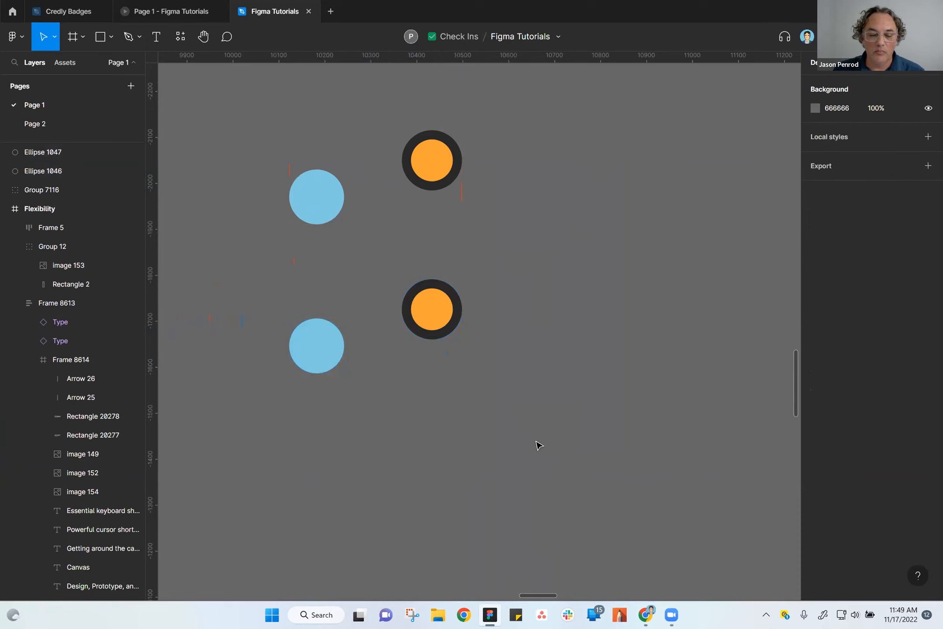
Wrap the two ungrouped lower circles in a frame using Frame selection, and select that frame by its label.
left_click_drag(261, 265, 584, 467)
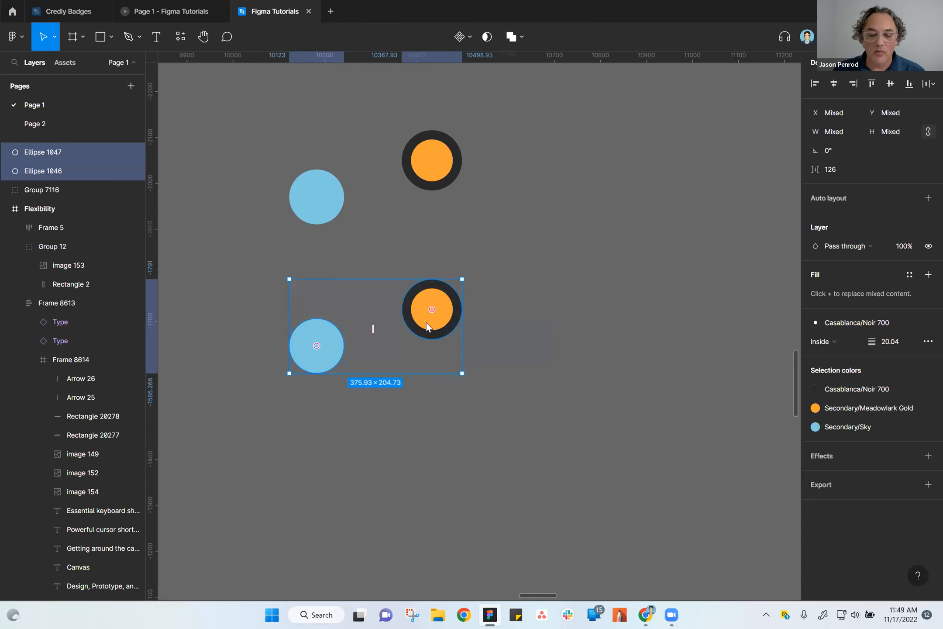
right_click(426, 323)
left_click(463, 385)
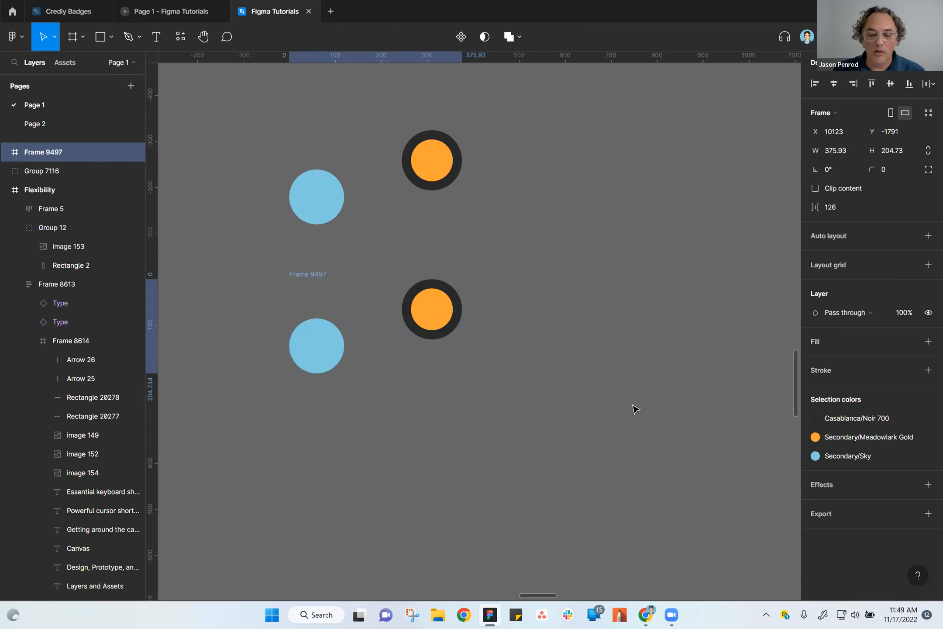
left_click(561, 375)
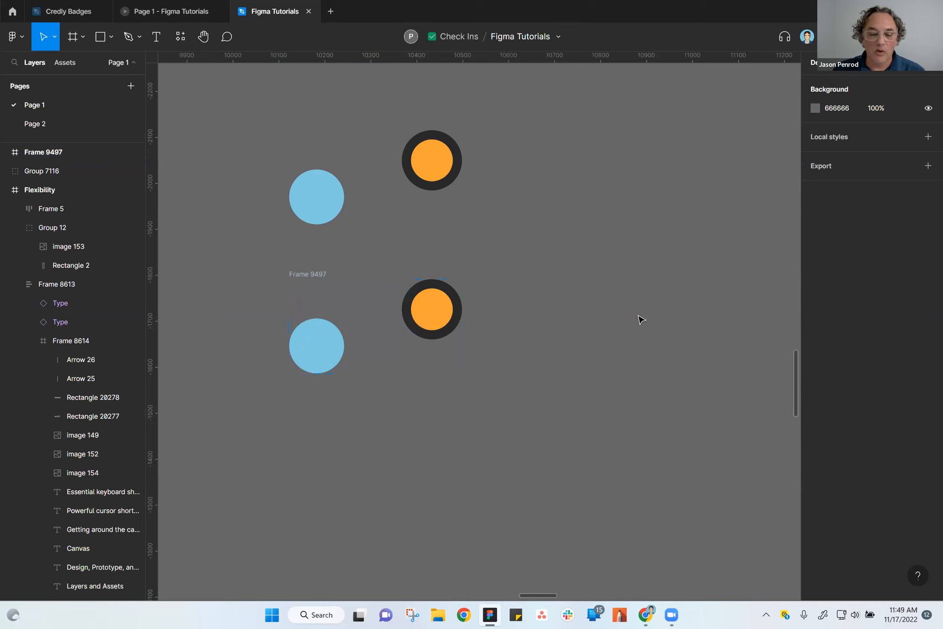
left_click(311, 276)
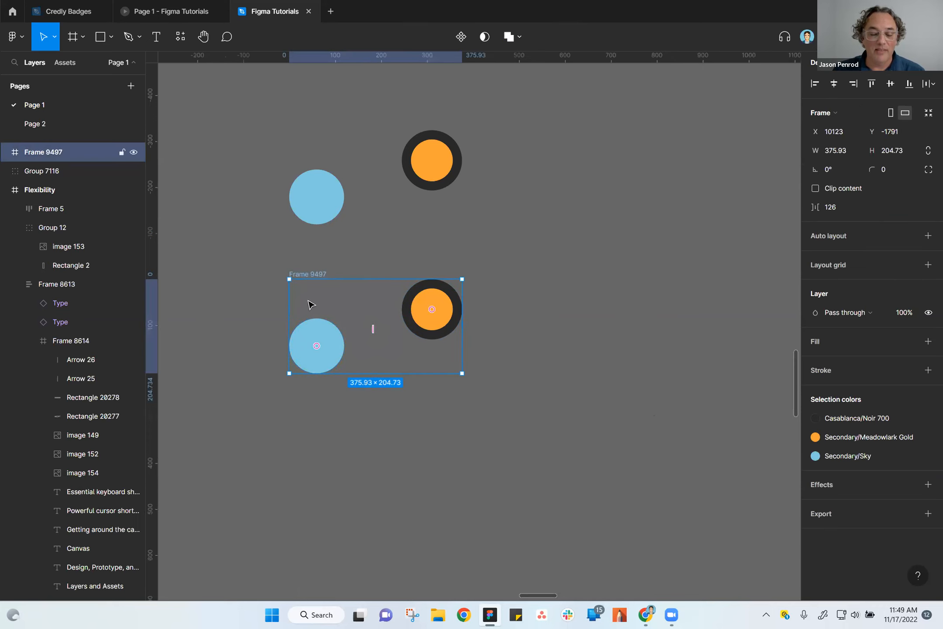
Select the upper circle group and resize it non-proportionally to 326 × 164, distorting the circles.
scroll(311, 303, "up", 2)
scroll(312, 302, "up", 1)
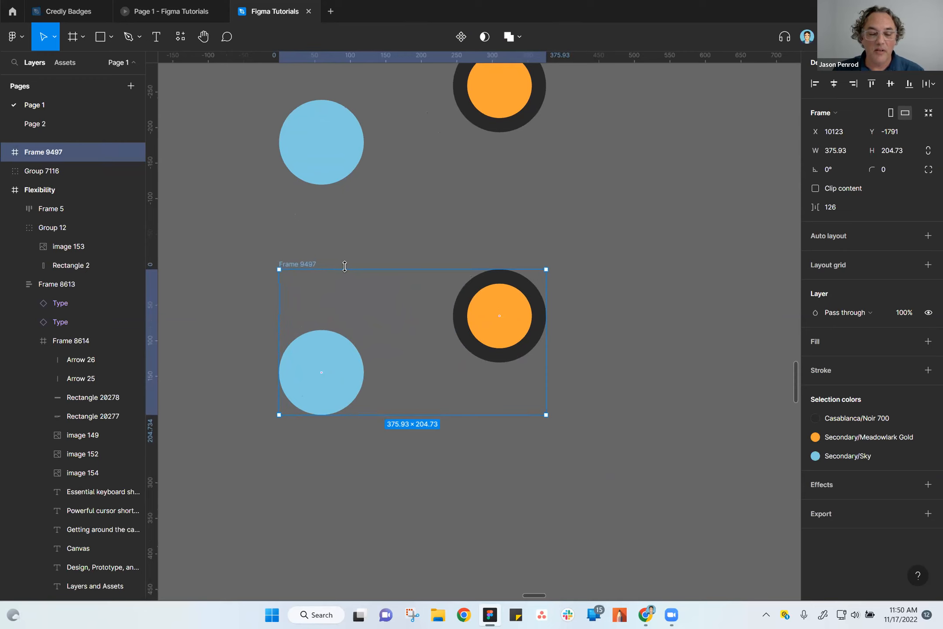
left_click(433, 215)
scroll(376, 271, "up", 3)
left_click(322, 322)
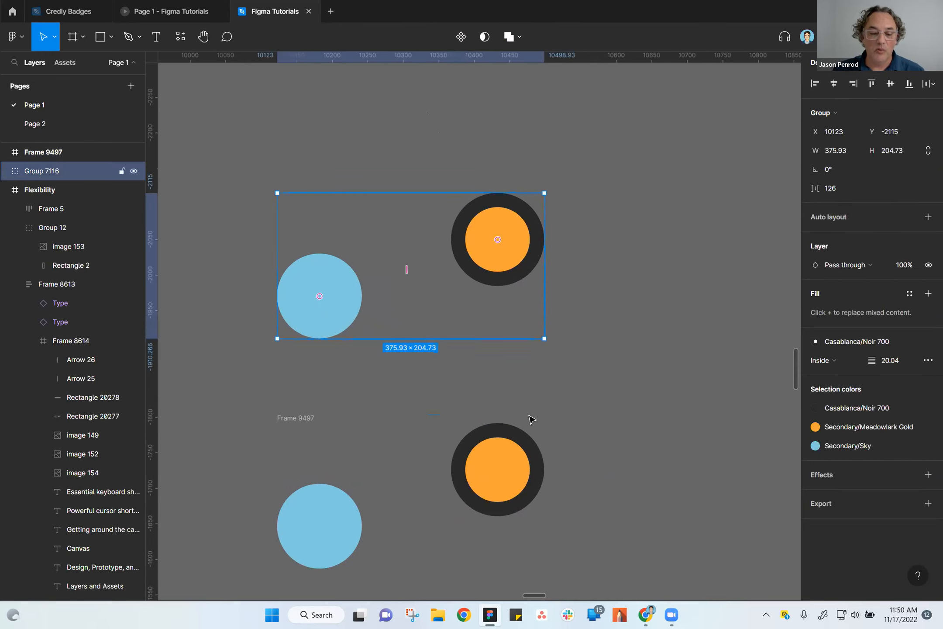
left_click_drag(592, 431, 629, 377)
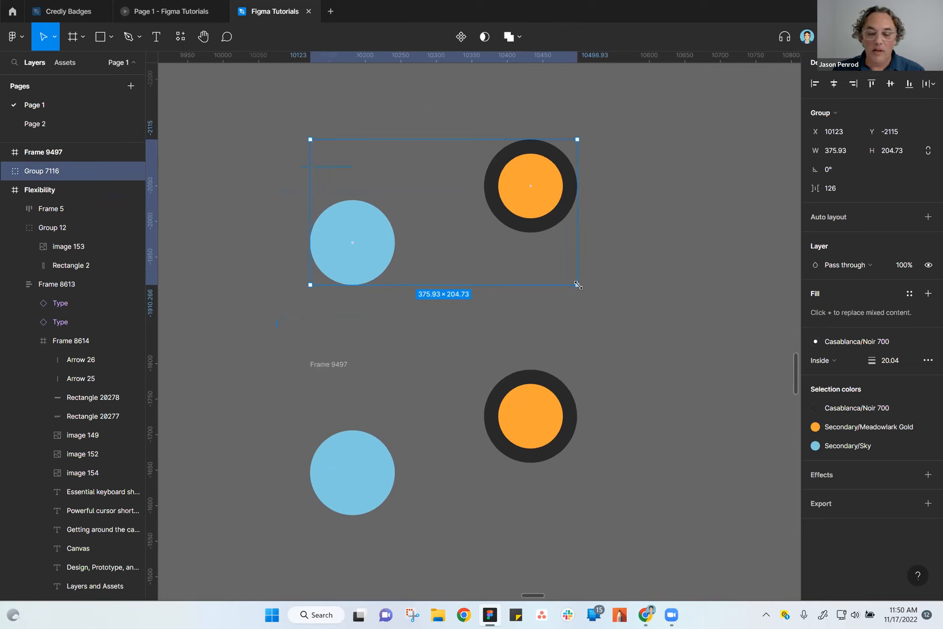
left_click_drag(578, 285, 546, 258)
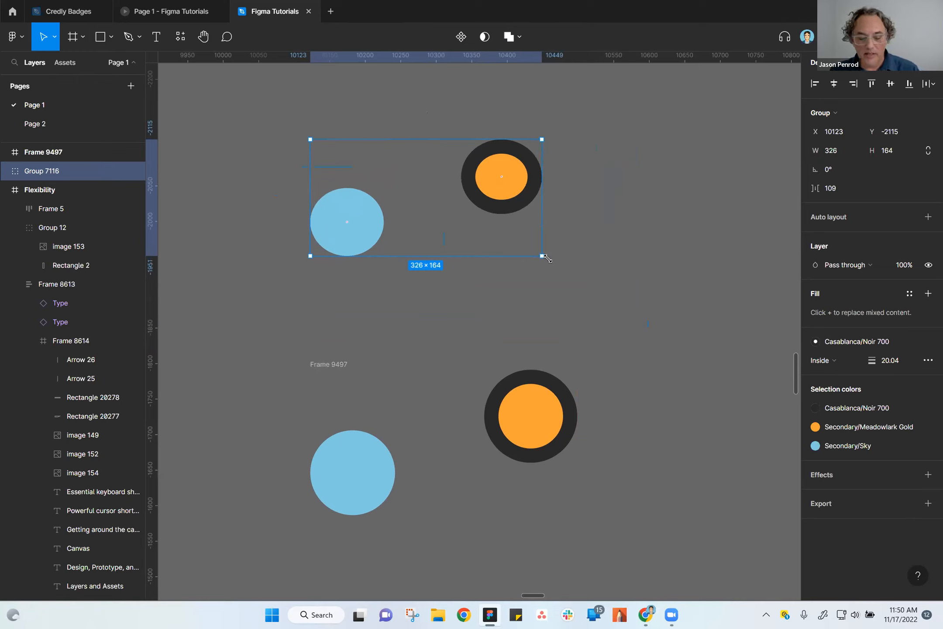
Duplicate the resized circle group and undo the duplication.
key("ctrl+d")
key("ctrl+z")
key("ctrl+z")
key("ctrl+z")
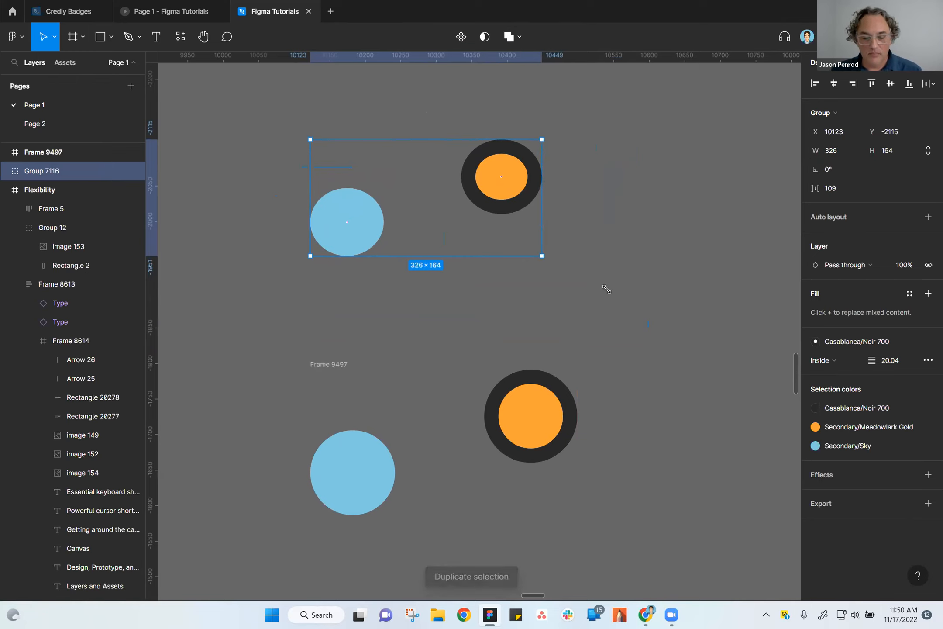
Restore the upper circle group to its undistorted proportions and clear the selection.
left_click_drag(277, 131, 589, 502)
left_click(650, 492)
mouse_move(643, 517)
left_mouse_down()
mouse_move(672, 476)
mouse_move(648, 515)
left_mouse_up()
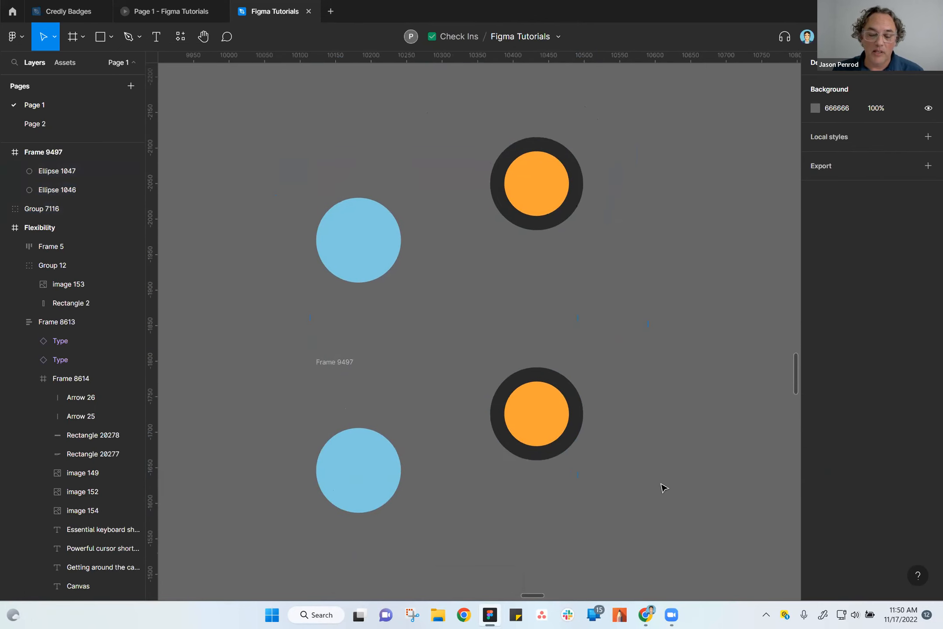
Select the upper circle group and move it straight up to Y -2152.
scroll(663, 487, "down", 1)
left_click(357, 252)
left_click_drag(386, 288, 386, 266)
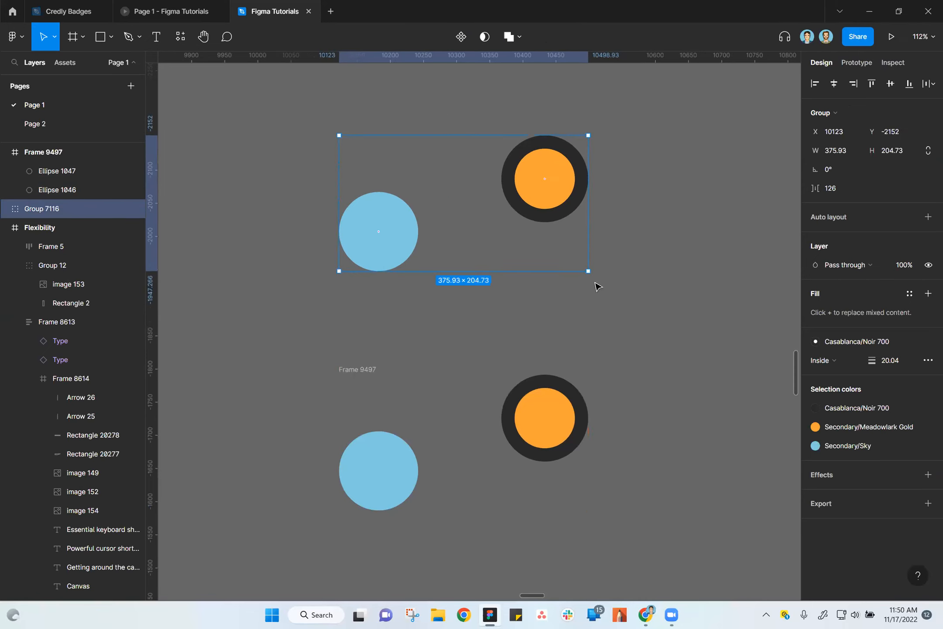
Try enlarging the upper circle group proportionally to 638.99 × 348, and undo the resize.
left_click_drag(588, 271, 763, 366)
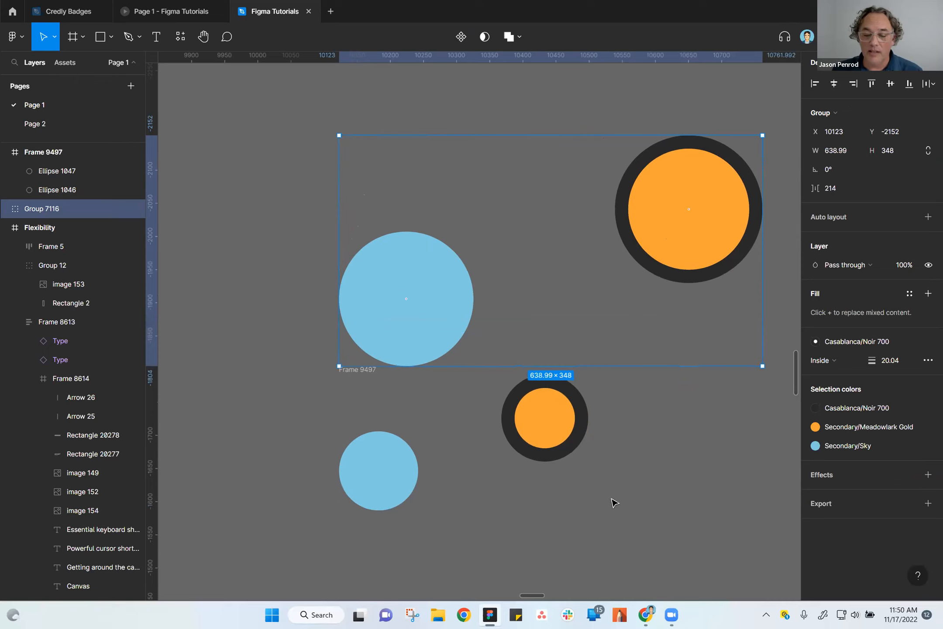
key("ctrl+z")
Move the upper circle group to X 10109, Y -2235 and the lower circle frame to X 10109, Y -1867.
scroll(661, 349, "up", 3)
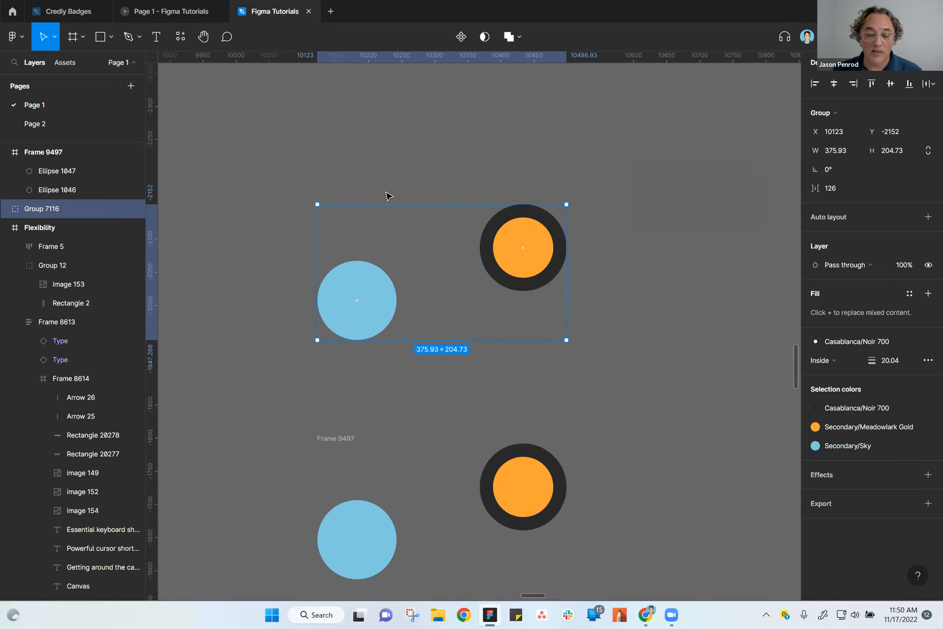
left_click_drag(373, 299, 367, 250)
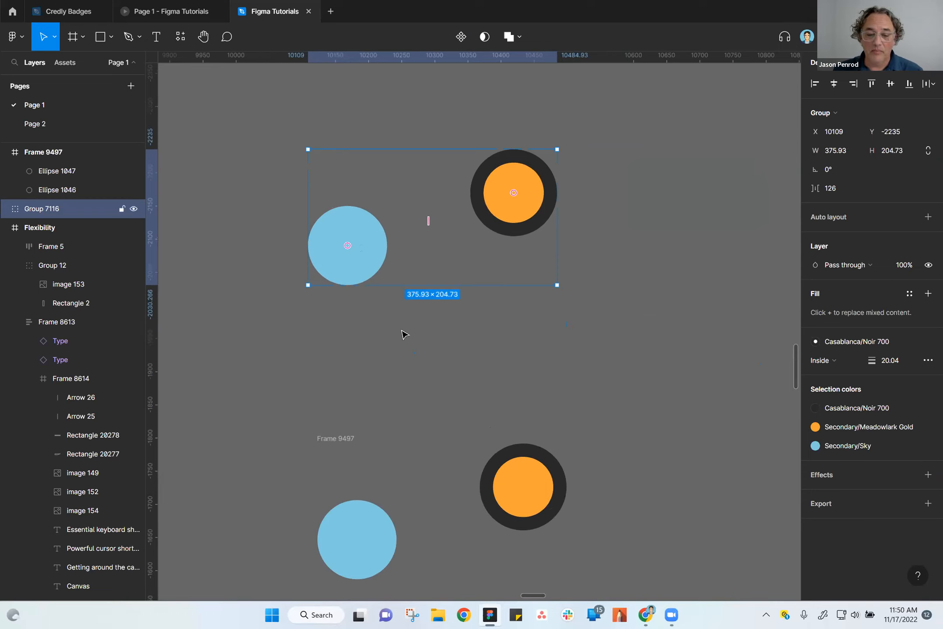
scroll(603, 315, "down", 3)
left_click_drag(361, 369, 359, 319)
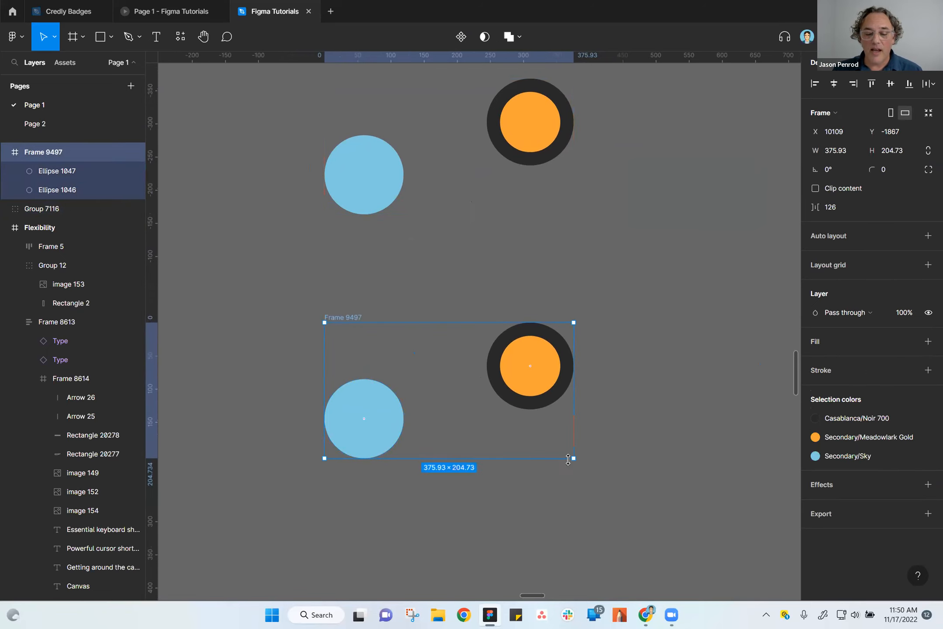
Enlarge the lower circle frame to 578 × 330 and reselect it by its label.
left_click_drag(571, 459, 708, 541)
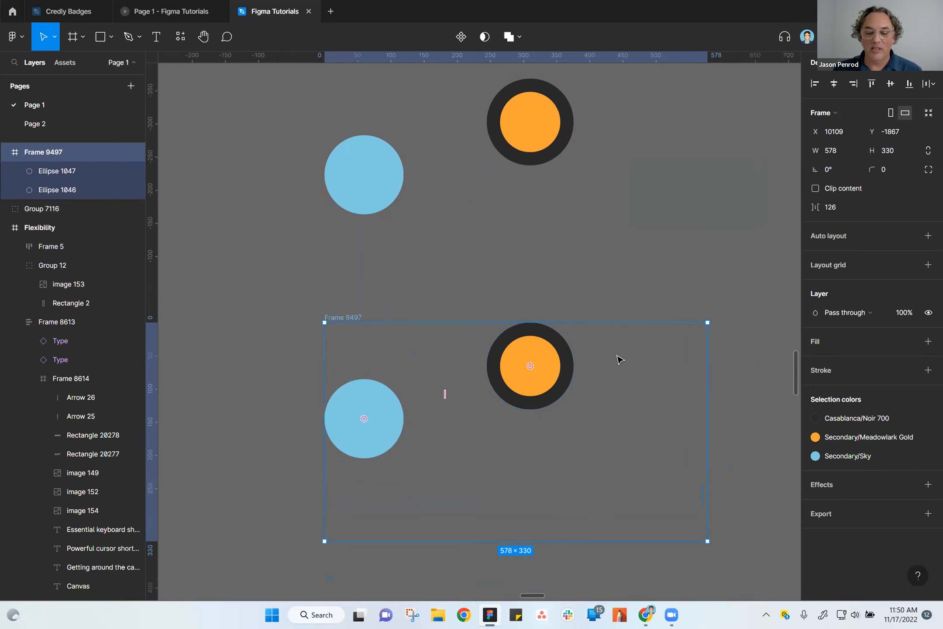
left_click(607, 275)
left_click(349, 319)
Examine the position constraints of the orange and blue circles and compare them with the properties of their parent frame.
left_click(546, 359)
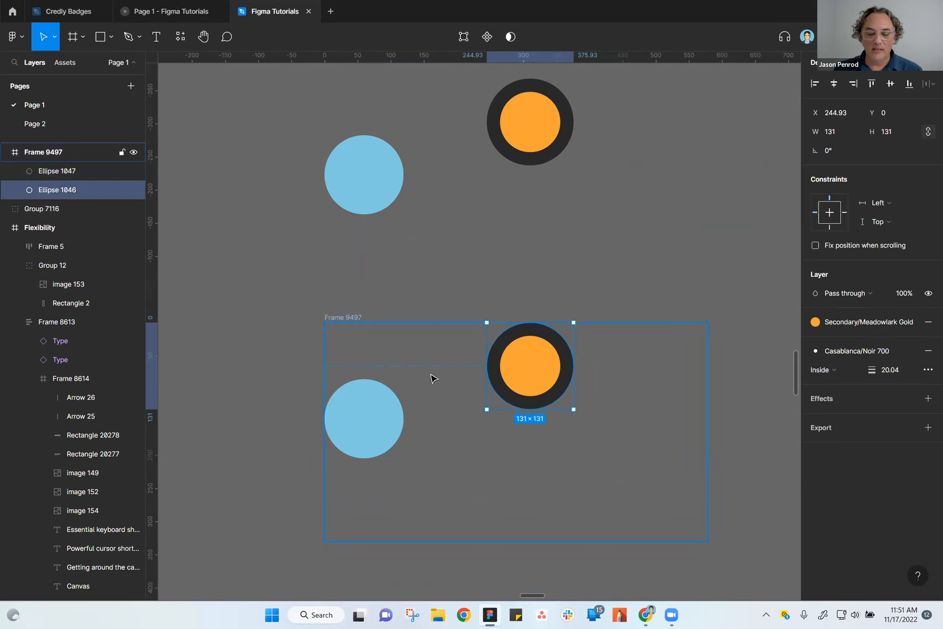
scroll(431, 374, "up", 5)
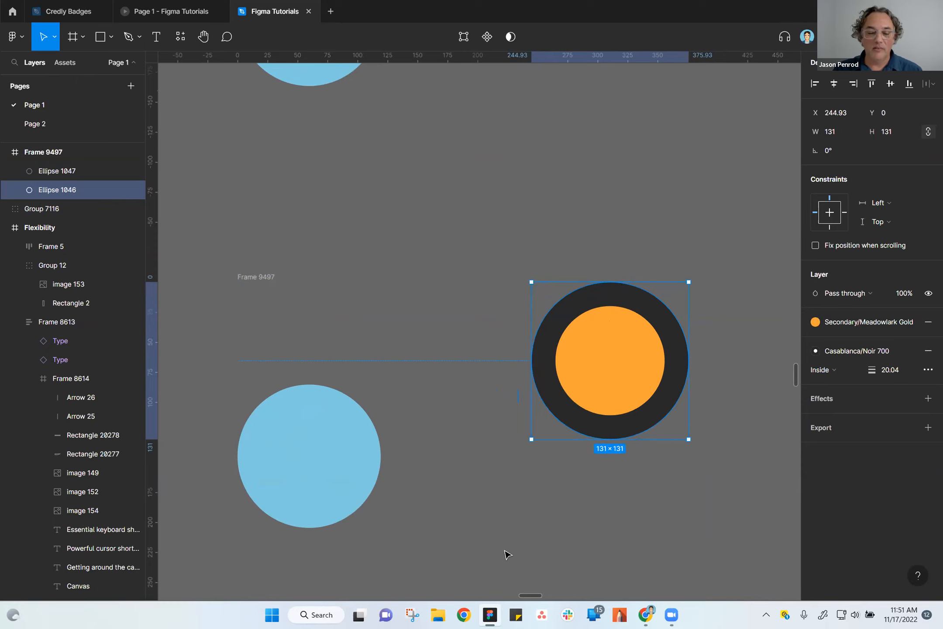
scroll(552, 516, "down", 4, "ctrl")
left_click(438, 491)
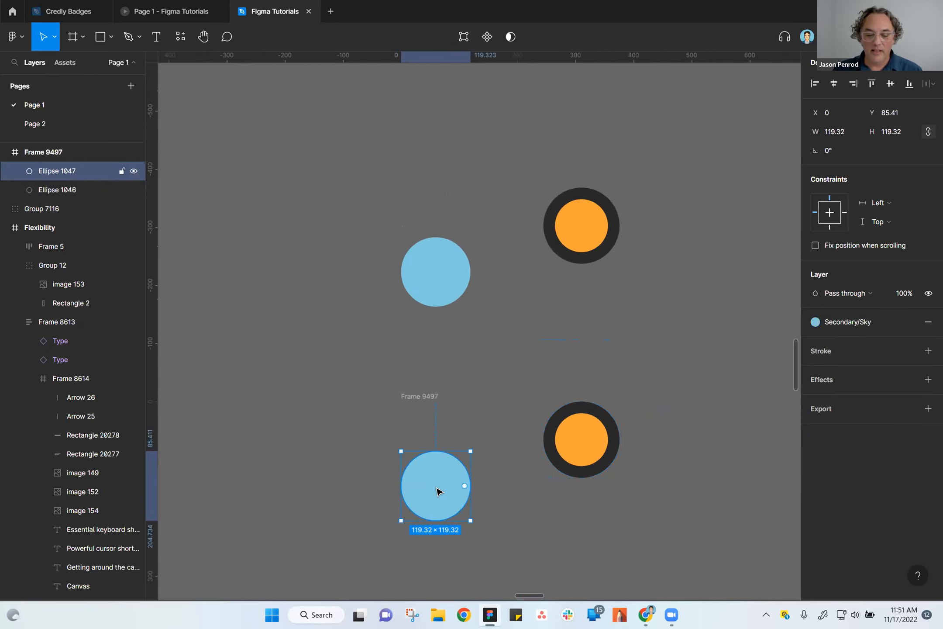
scroll(438, 513, "up", 5, "ctrl")
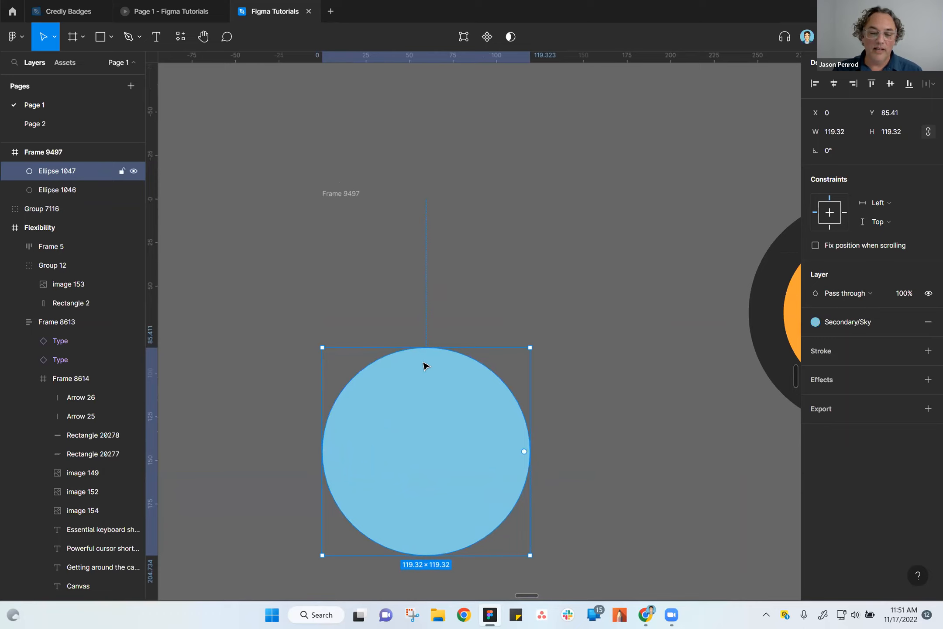
left_click(634, 451)
scroll(636, 455, "down", 2, "ctrl")
left_click_drag(650, 474, 459, 379)
left_click(300, 208)
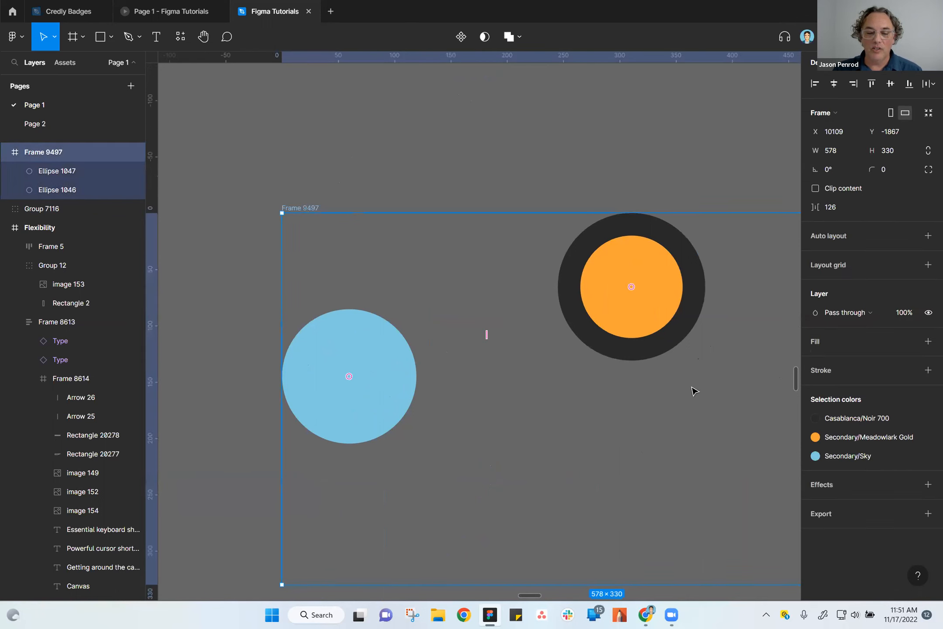
scroll(650, 439, "down", 1, "ctrl")
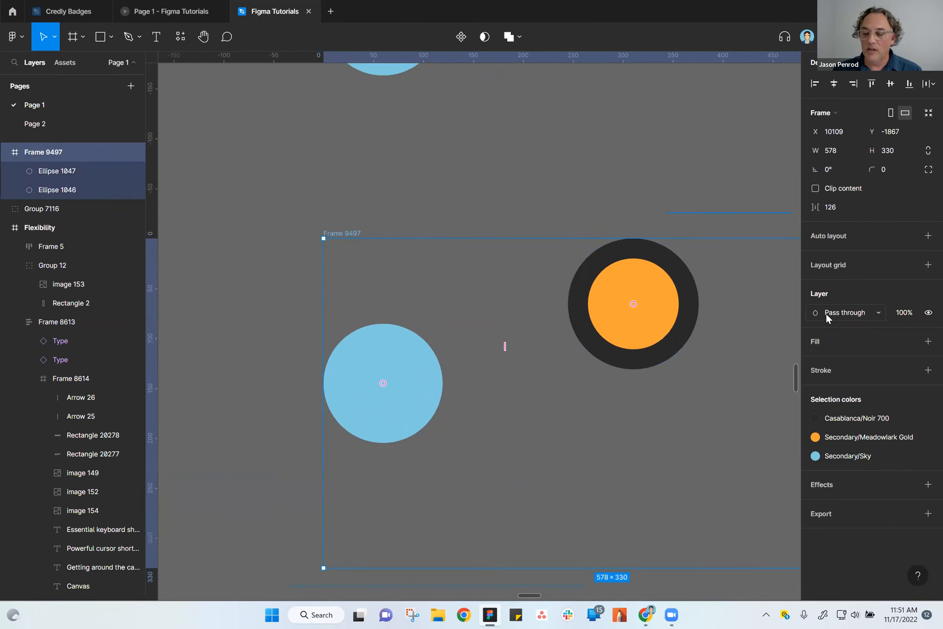
left_click(631, 304)
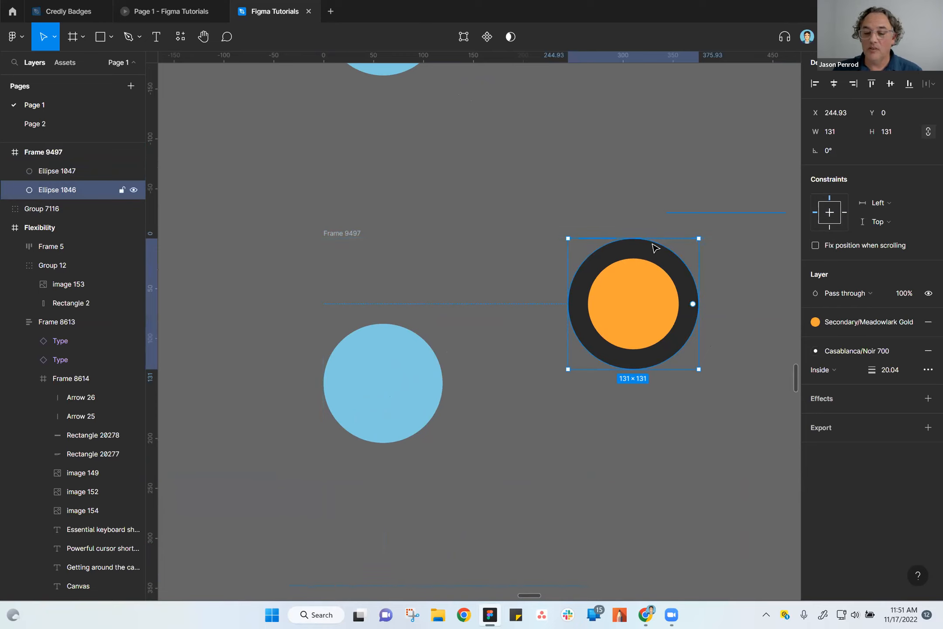
Select the lower circle frame and resize it to 513 × 300.
left_click(344, 234)
left_click_drag(574, 468, 451, 401)
left_click_drag(779, 501, 714, 471)
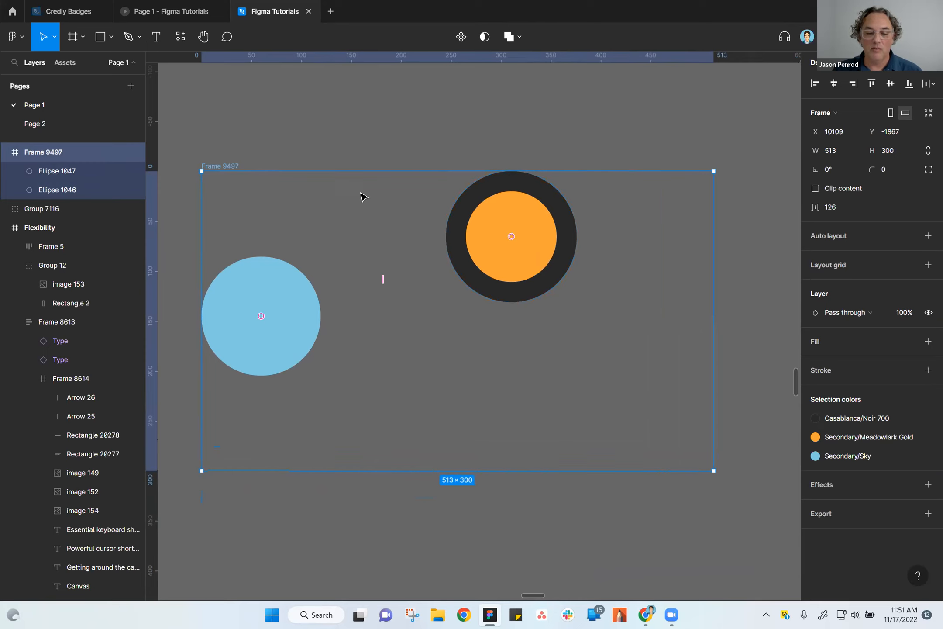
Change the framed orange circle's horizontal constraint to Right.
left_click(284, 303)
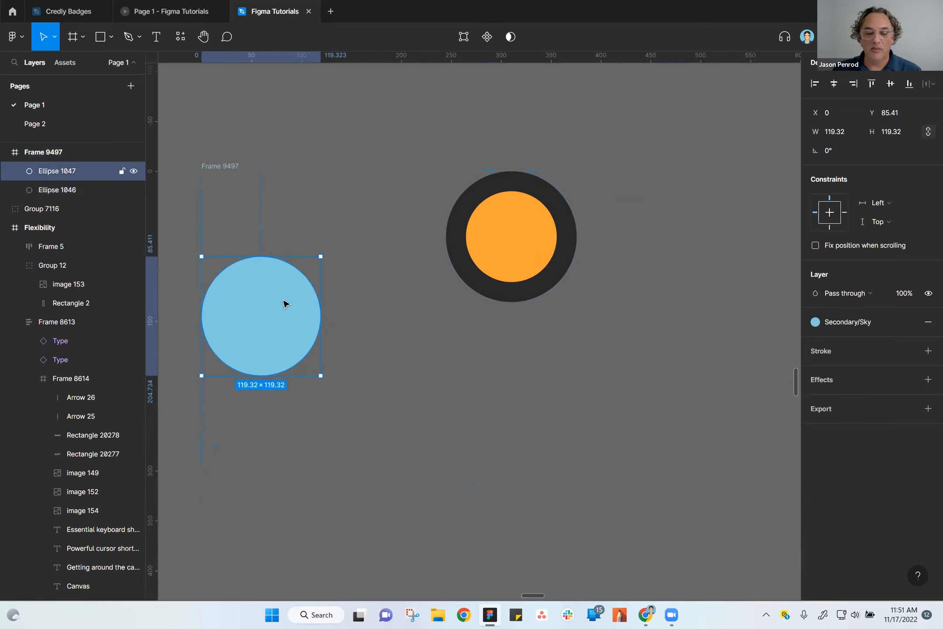
left_click(459, 243)
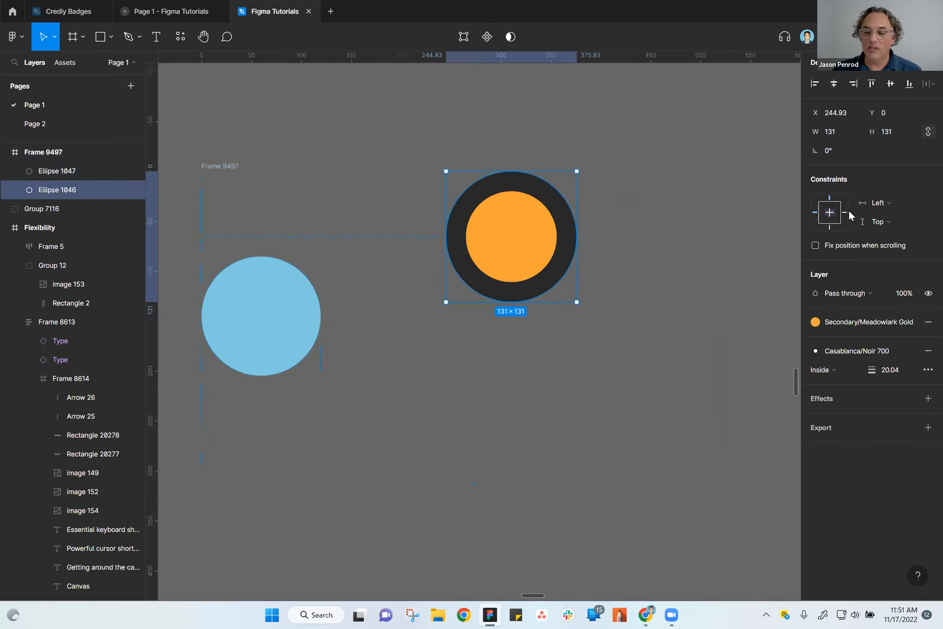
left_click(880, 204)
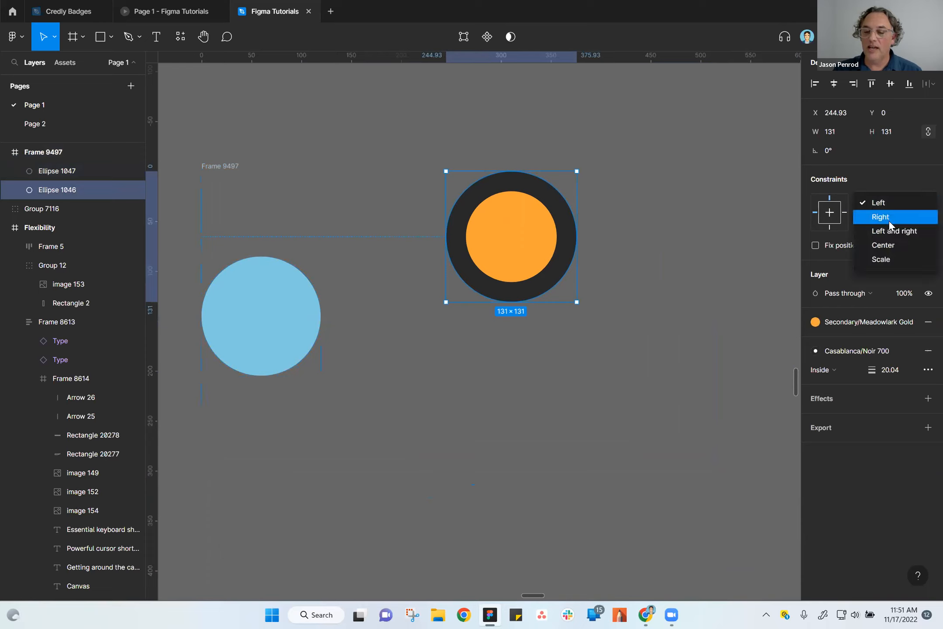
left_click(890, 218)
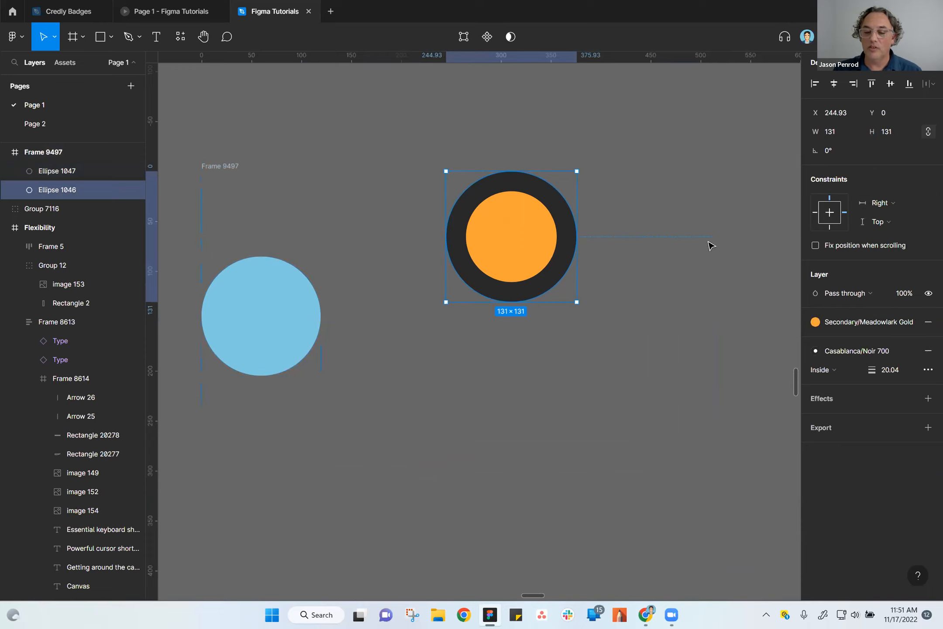
Enlarge the lower circle frame to 577 × 345 and select its orange circle to check the constraints.
left_click(226, 166)
left_click_drag(715, 470, 742, 493)
scroll(691, 459, "down", 3)
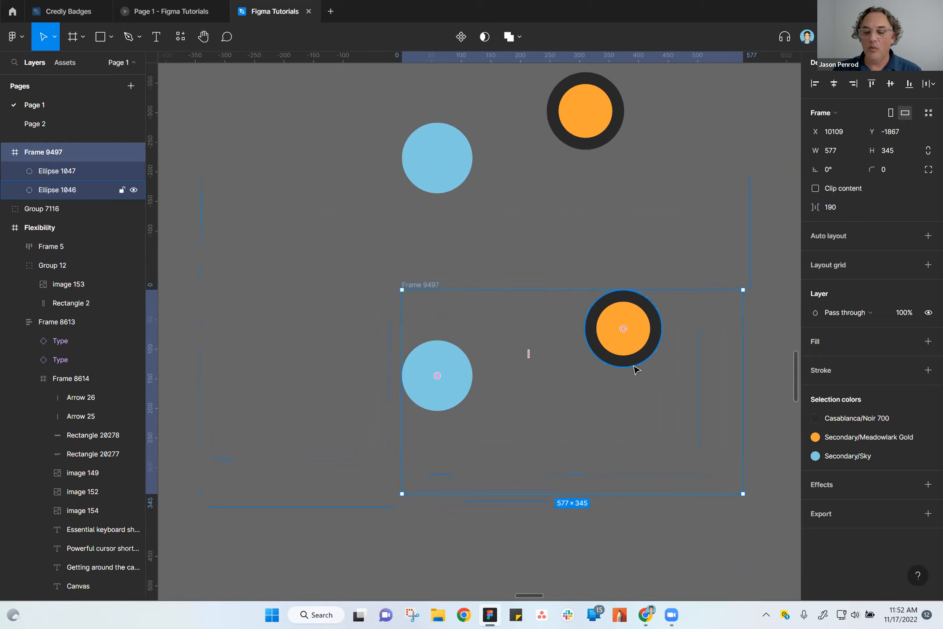
left_click(635, 347)
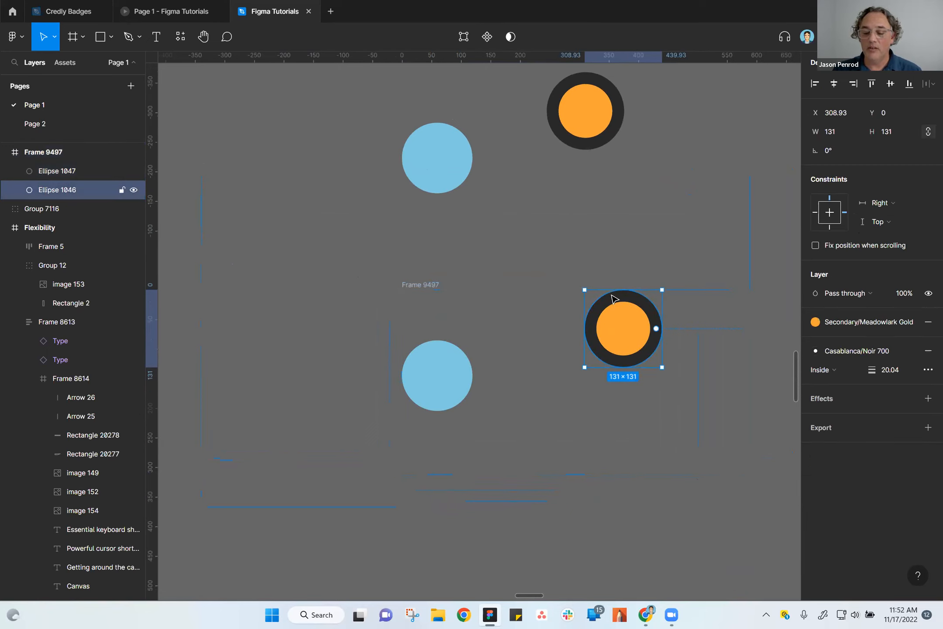
Move the lower circle frame to X 9998, Y -1900.
left_click(435, 285)
left_click_drag(435, 285, 368, 266)
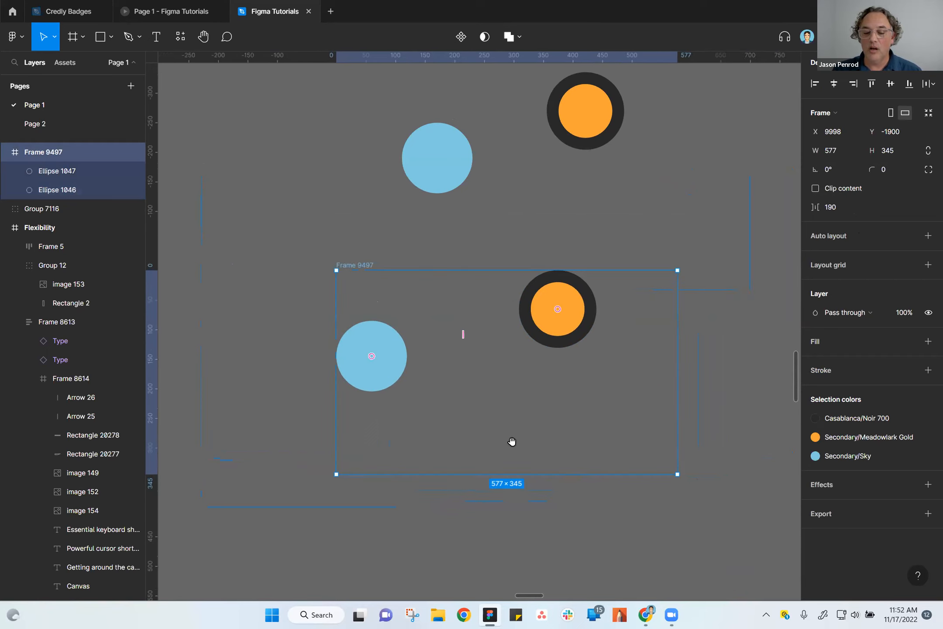
left_click_drag(543, 420, 545, 455)
key("shift+2")
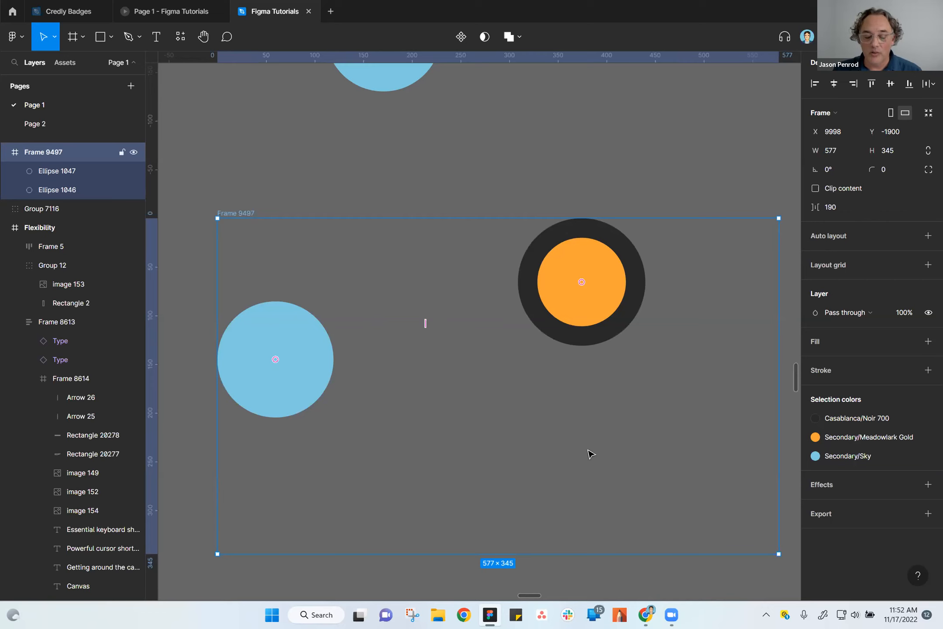
Check the orange circle's constraints again and resize its frame to 463 × 349.
left_click(605, 344)
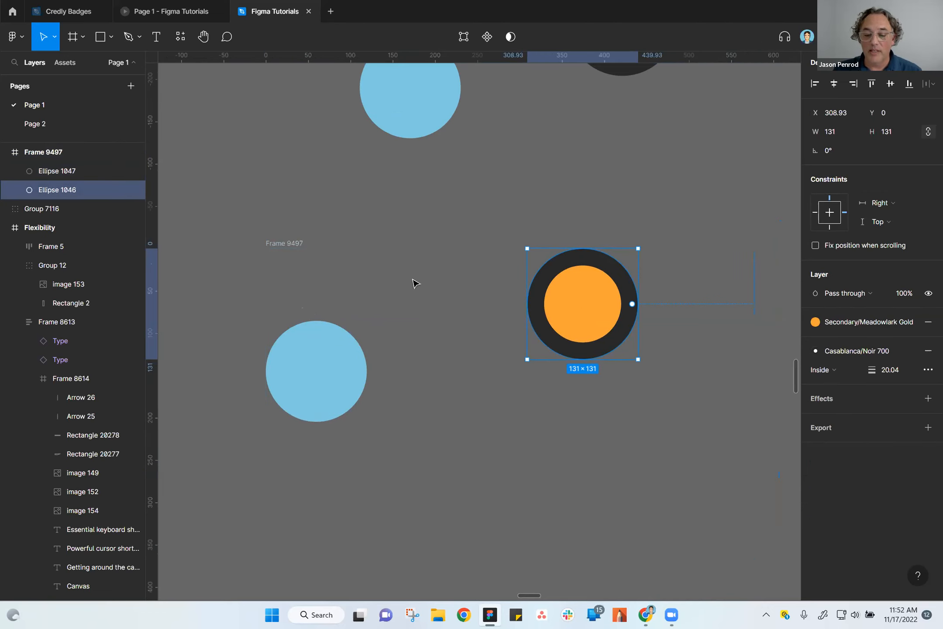
left_click(269, 245)
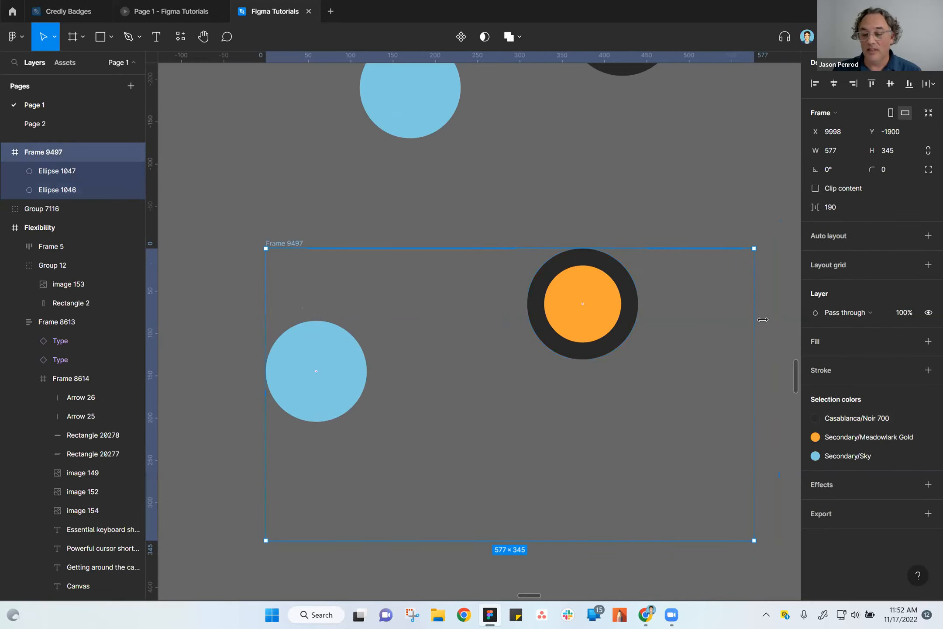
left_click_drag(754, 540, 658, 541)
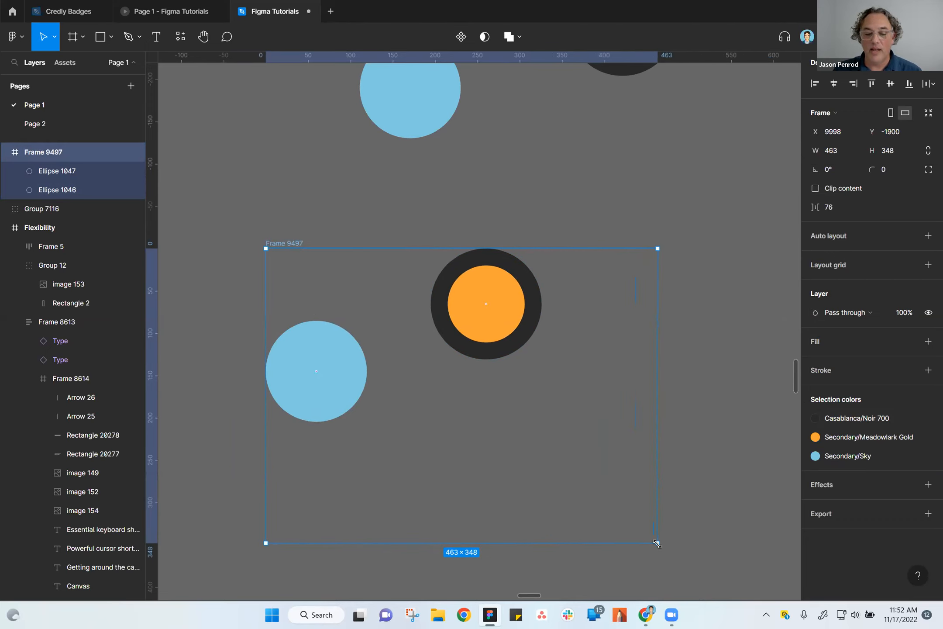
Set both the horizontal and vertical constraints of the framed orange circle to Scale.
left_click(483, 339)
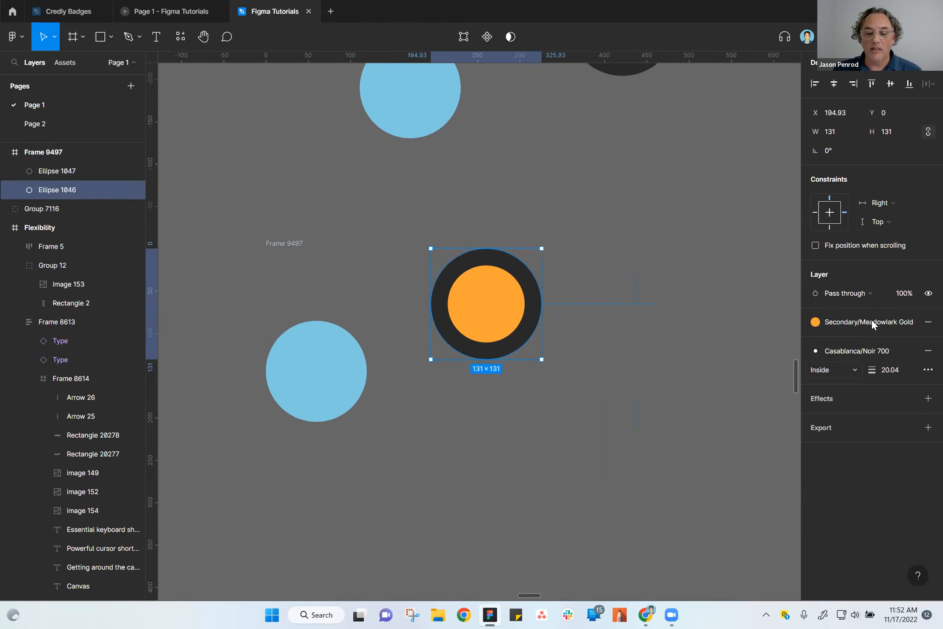
left_click(880, 203)
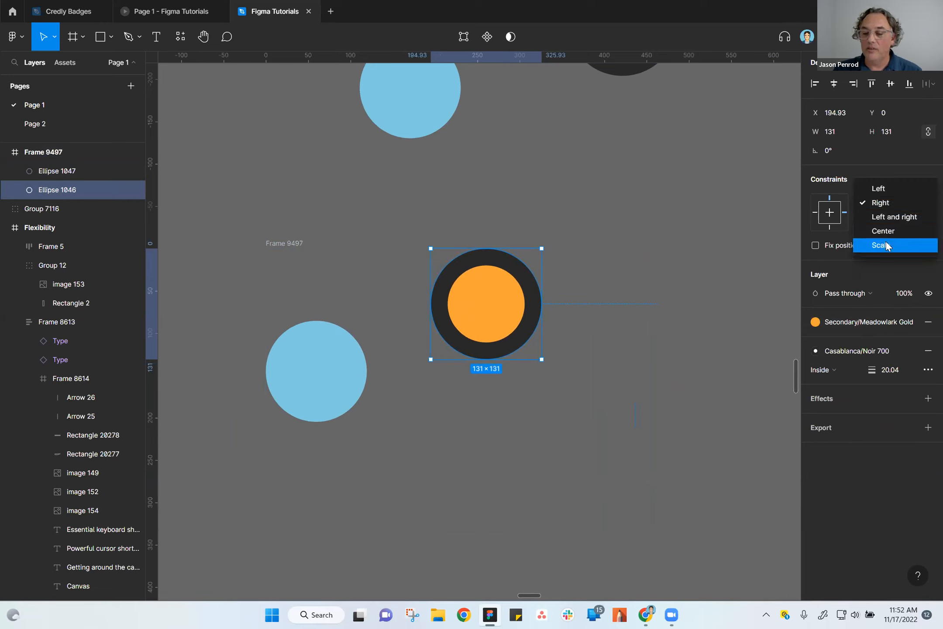
left_click(885, 245)
left_click(888, 220)
left_click(893, 275)
Shrink the lower circle frame to 274 × 207, and enlarge it again to 402 × 304.
left_click(294, 243)
left_click_drag(653, 544, 498, 422)
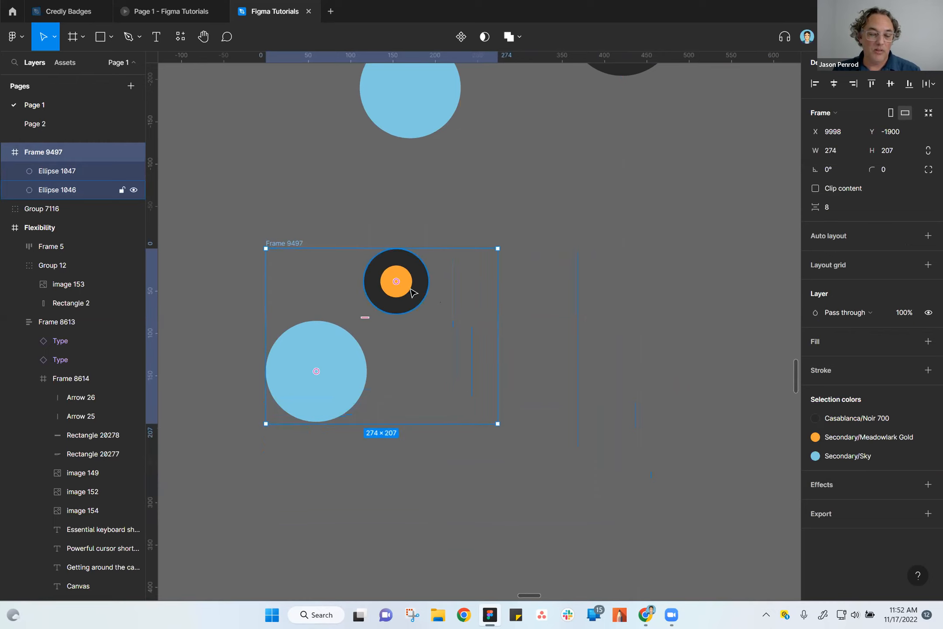
left_click_drag(497, 424, 503, 450)
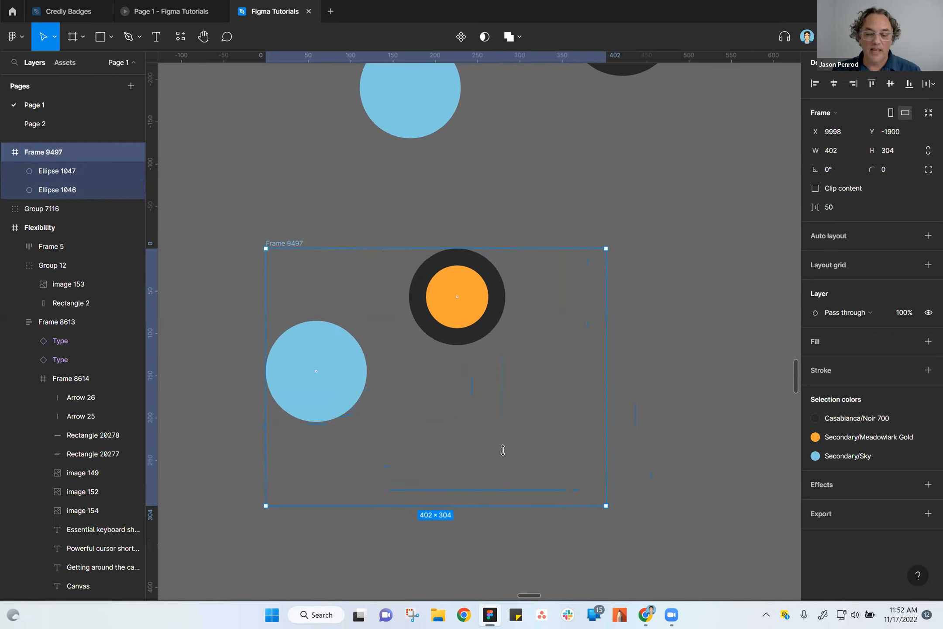
Scale the whole frame with its contents to 384 × 290.39 using the Scale tool, and return to the Move tool.
key("k")
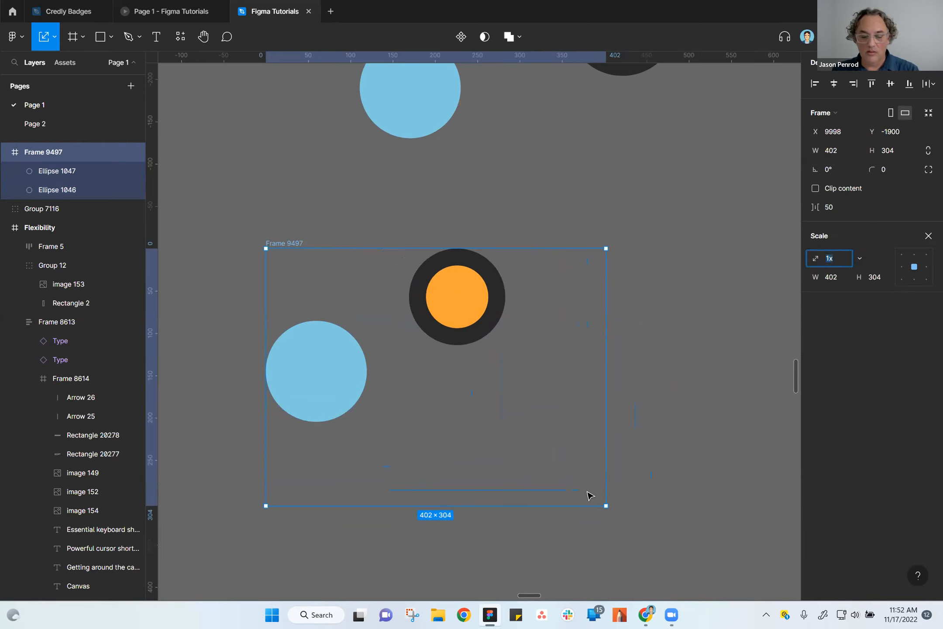
left_click_drag(607, 506, 591, 467)
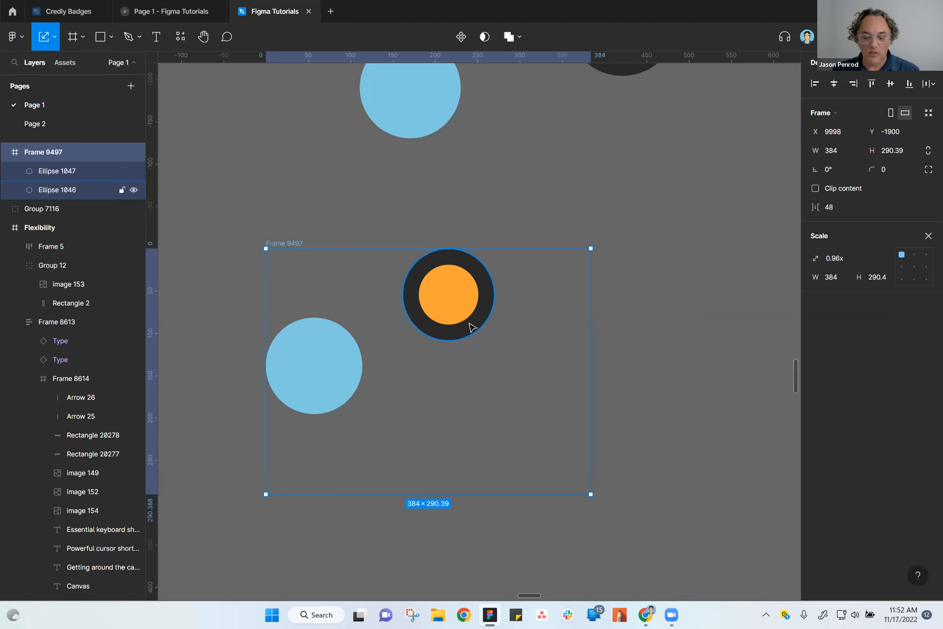
key("v")
Reposition the orange circle and the blue circle side by side inside the frame, with the blue one at X 53, Y 65.
left_click(635, 388)
left_click_drag(478, 321, 534, 388)
left_click_drag(316, 369, 356, 374)
left_click(286, 244)
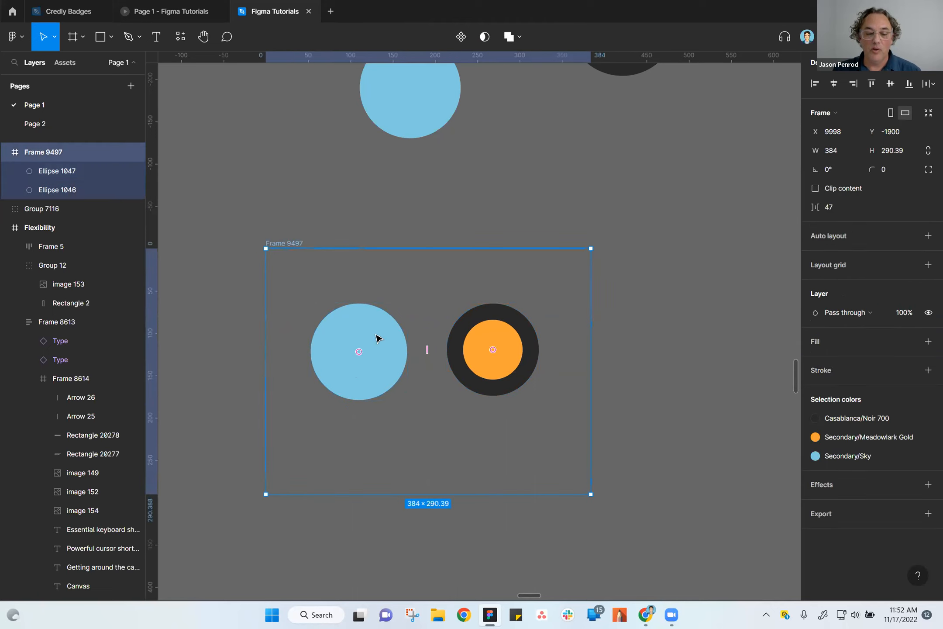
left_click(377, 355)
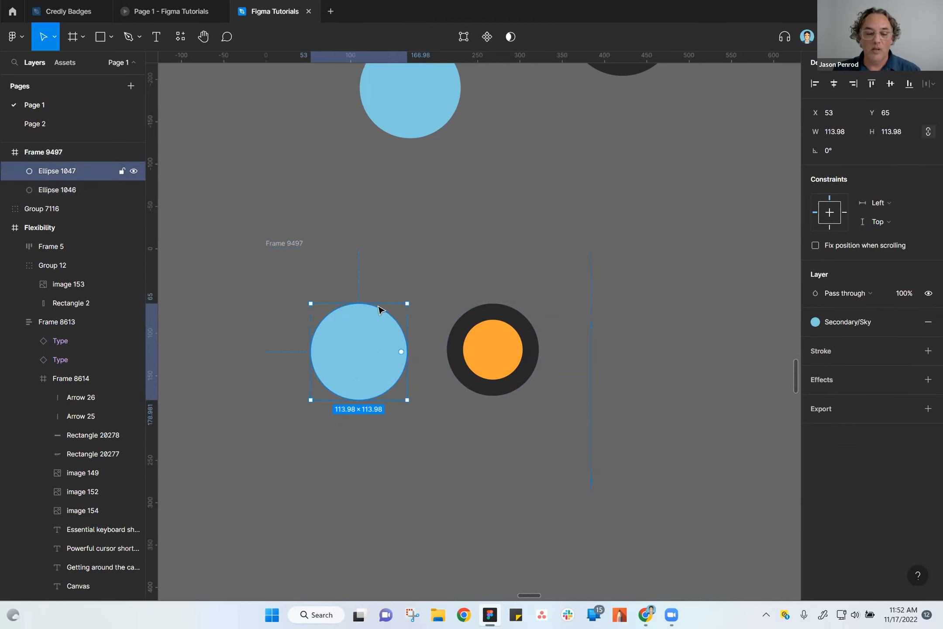
Set the framed orange circle's vertical constraint to Bottom and its horizontal constraint to Right.
left_click(289, 244)
left_click(479, 349)
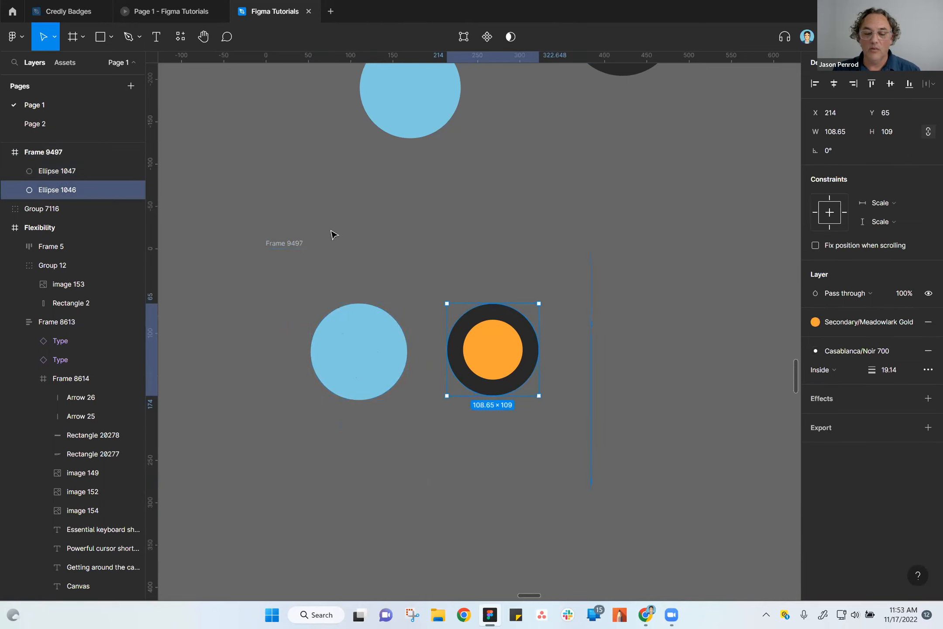
left_click(290, 244)
left_click(509, 377)
left_click(893, 222)
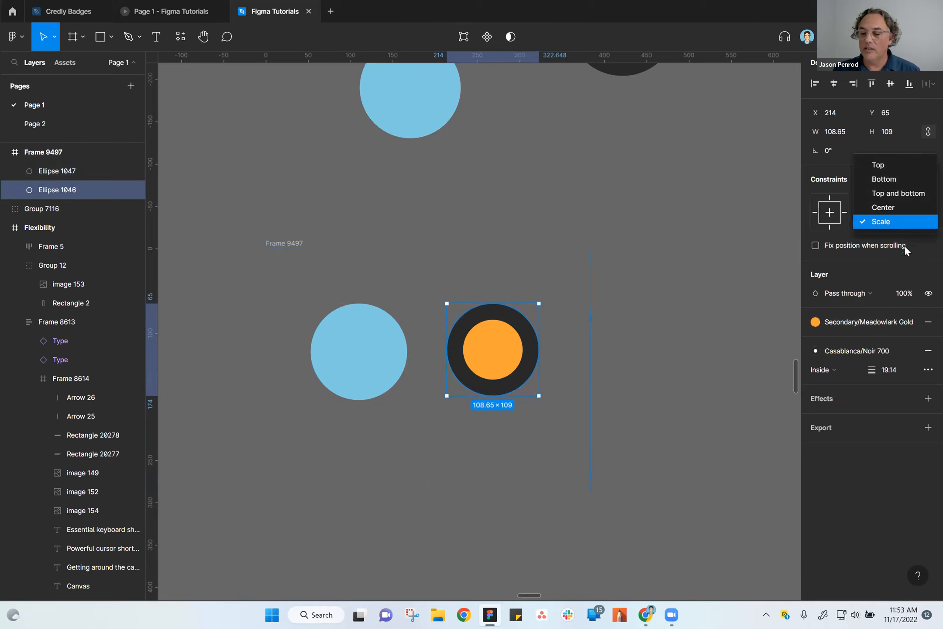
left_click(911, 180)
left_click(895, 203)
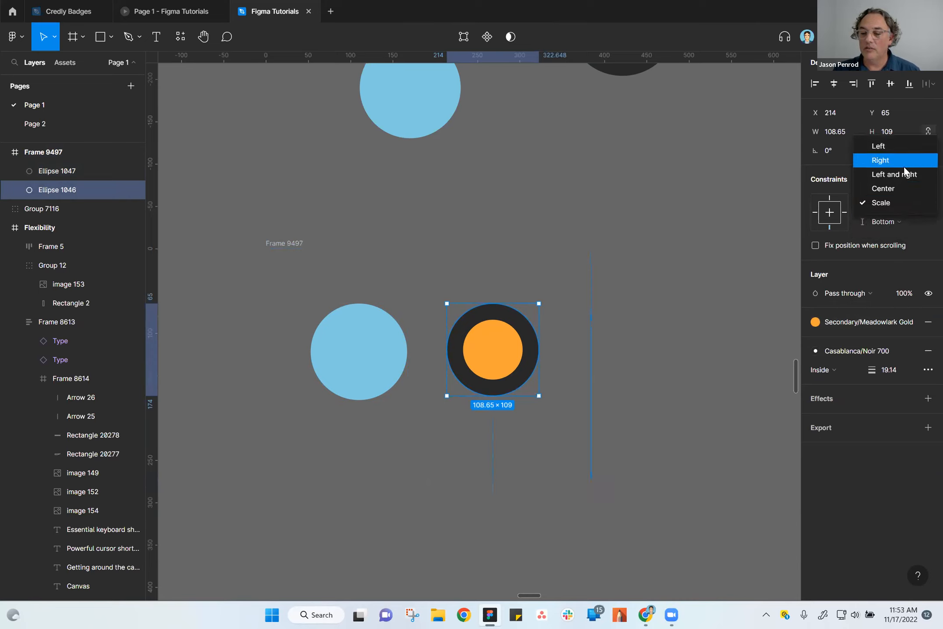
left_click(903, 172)
left_click(898, 202)
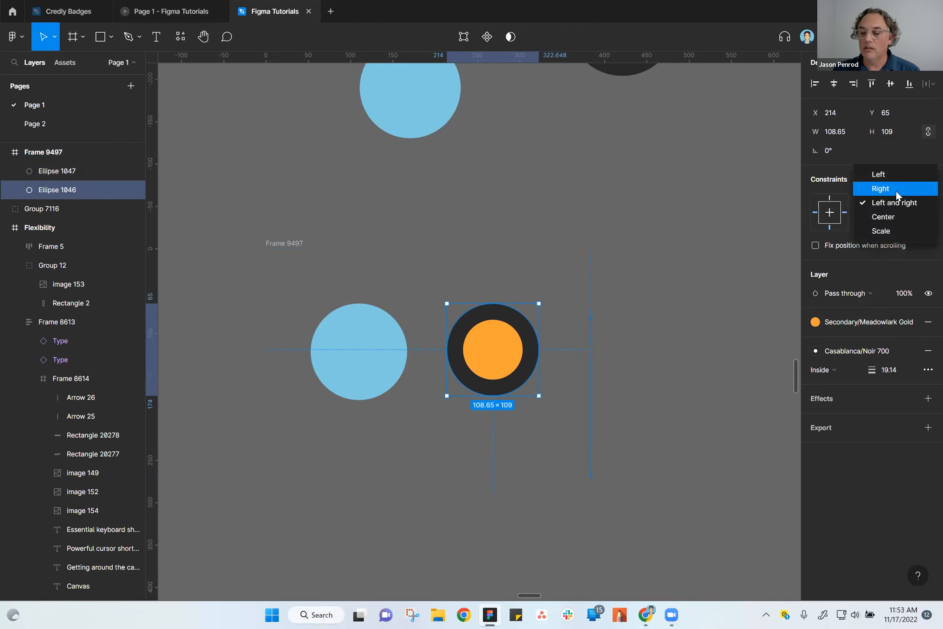
left_click(896, 189)
left_click(697, 387)
left_click(536, 359)
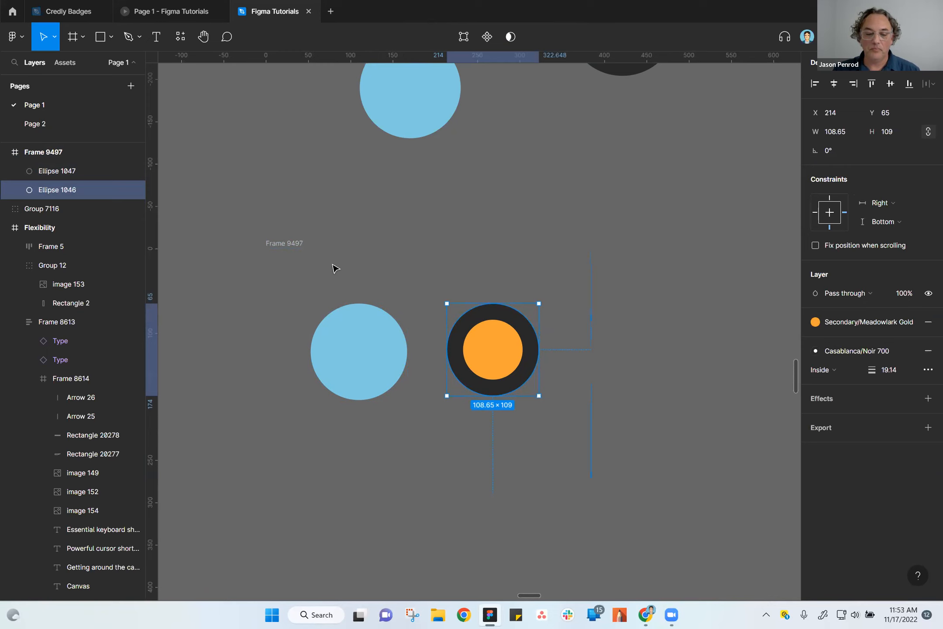
Move the circle frame to X 10109, Y -1954, and resize it to 455 × 122.
left_click(296, 243)
scroll(457, 413, "down", 3)
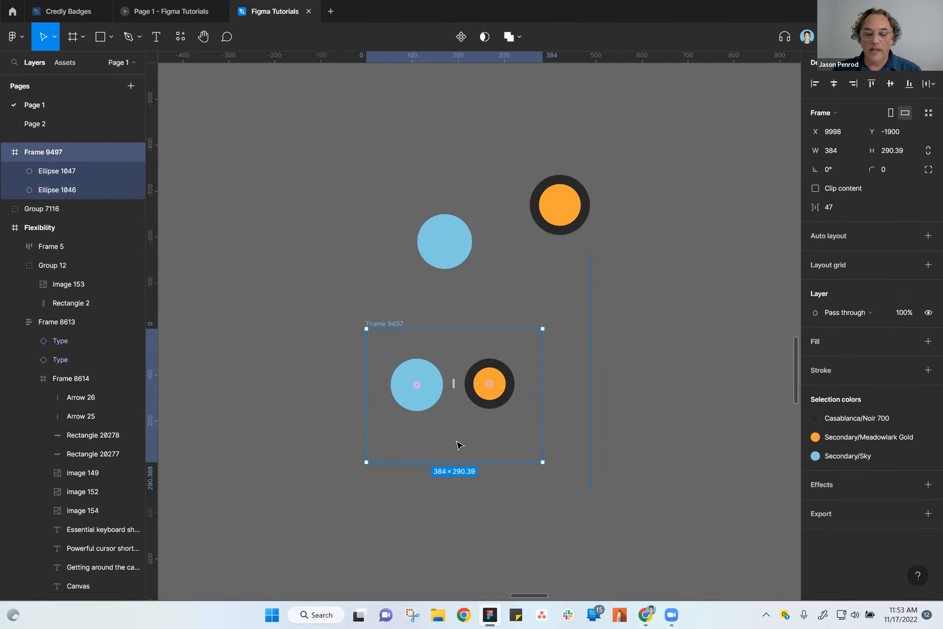
left_click_drag(394, 326, 440, 287)
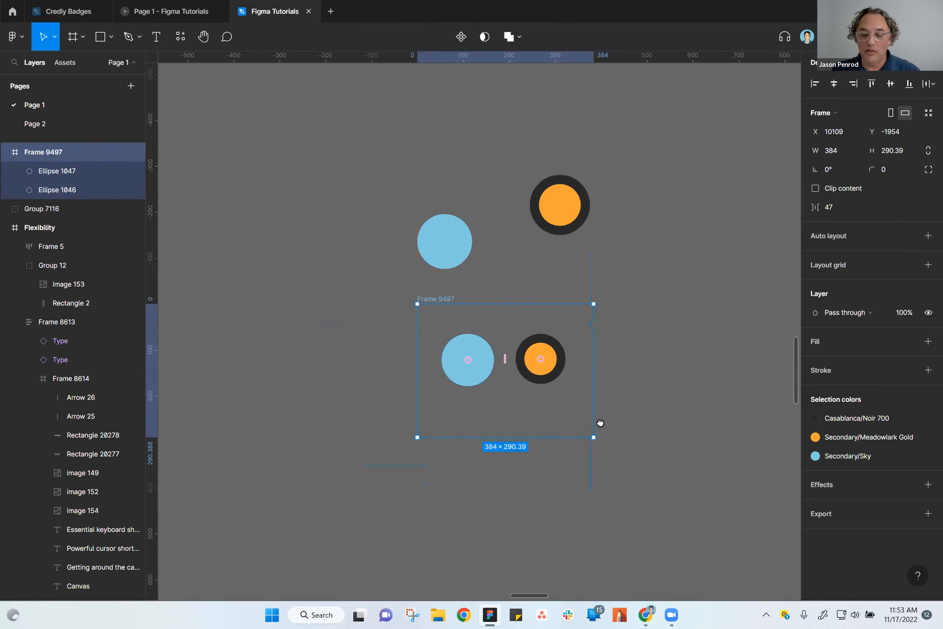
scroll(600, 423, "down", 3)
left_click_drag(580, 357, 577, 302)
left_click_drag(564, 340, 612, 280)
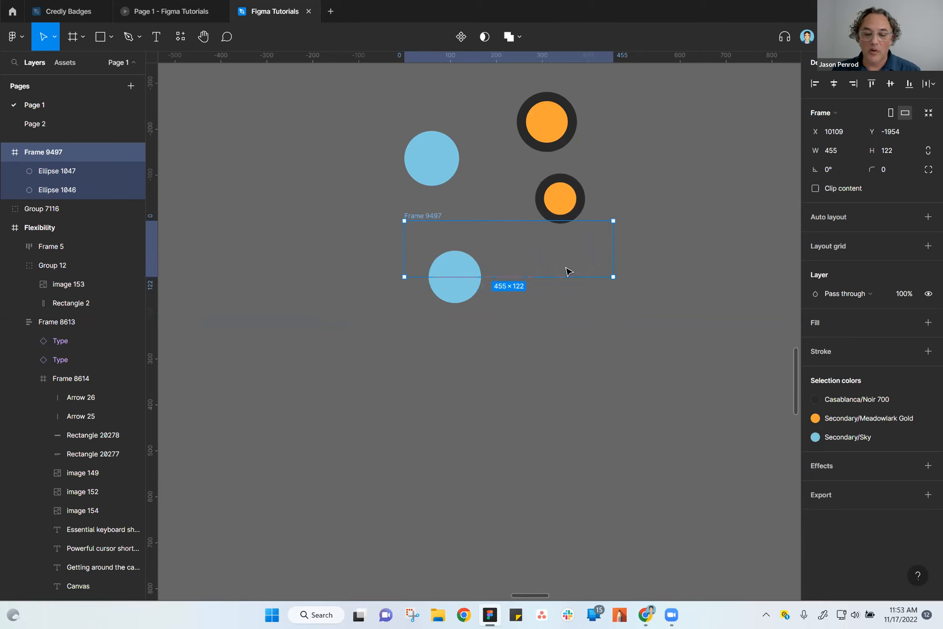
Resize the circle frame to 344 × 131 and reposition it at about X 10109, Y -1959.
scroll(531, 275, "up", 5)
scroll(565, 391, "up", 4)
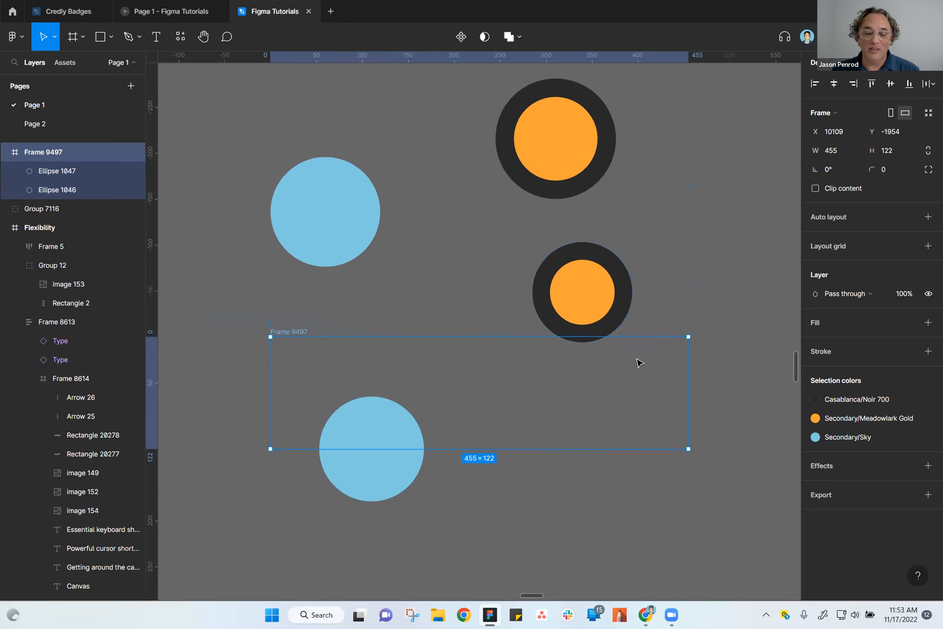
left_click_drag(689, 449, 587, 456)
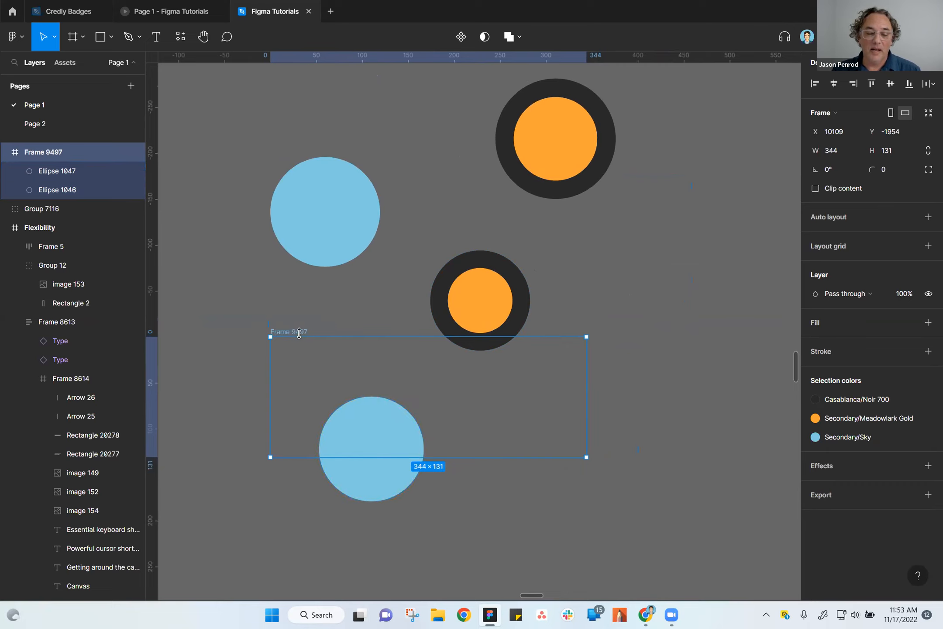
left_click_drag(297, 332, 326, 332)
scroll(469, 413, "down", 3)
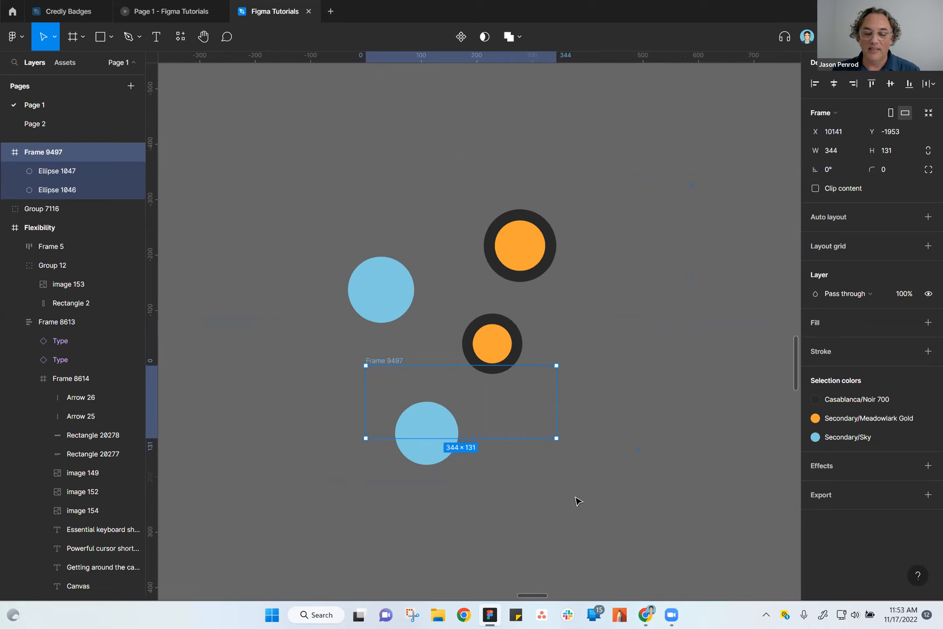
left_click_drag(631, 476, 634, 440)
mouse_move(432, 303)
left_mouse_down()
mouse_move(409, 330)
mouse_move(413, 298)
left_mouse_up()
left_click(635, 486)
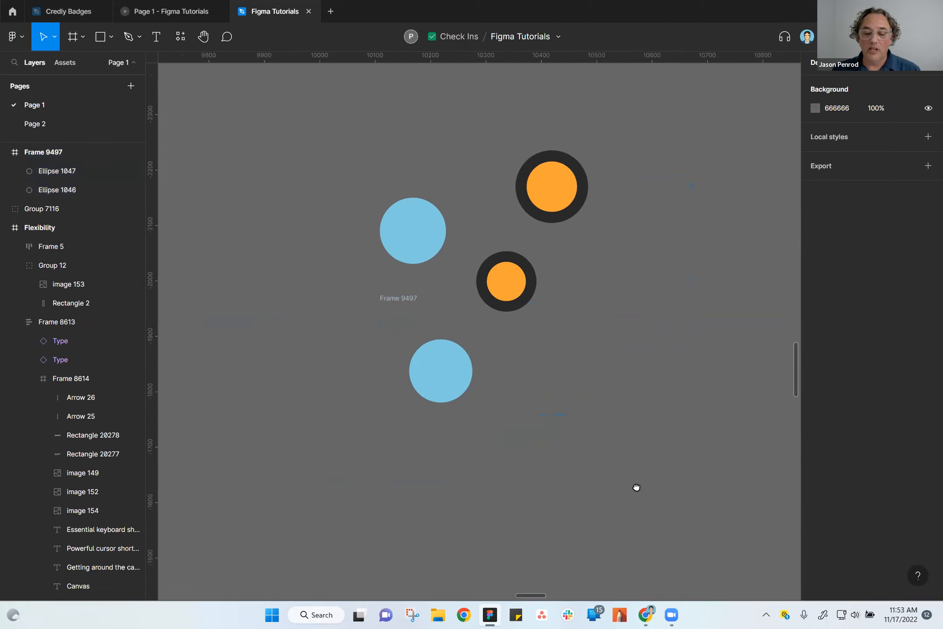
Look over the Frames, Auto Layout and Constraints sections of the tutorial content beside the circles.
left_click_drag(636, 488, 535, 450)
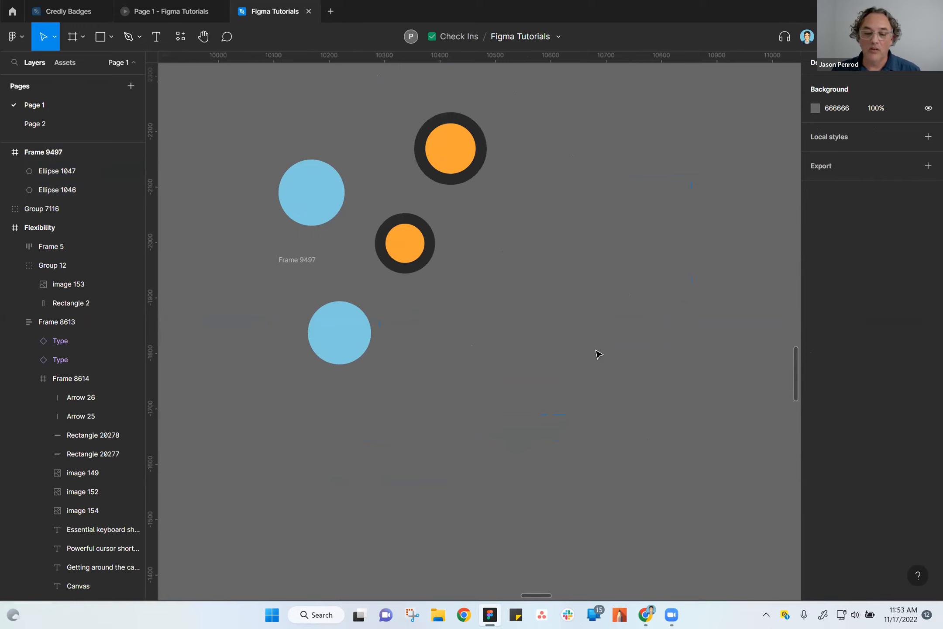
scroll(601, 355, "down", 5)
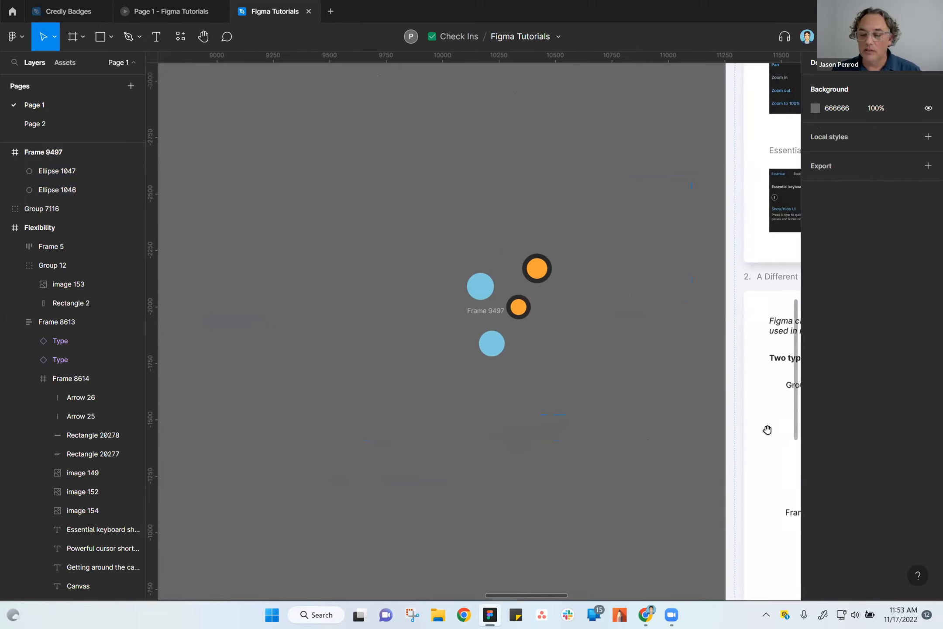
left_click_drag(769, 430, 482, 330)
scroll(451, 391, "down", 3)
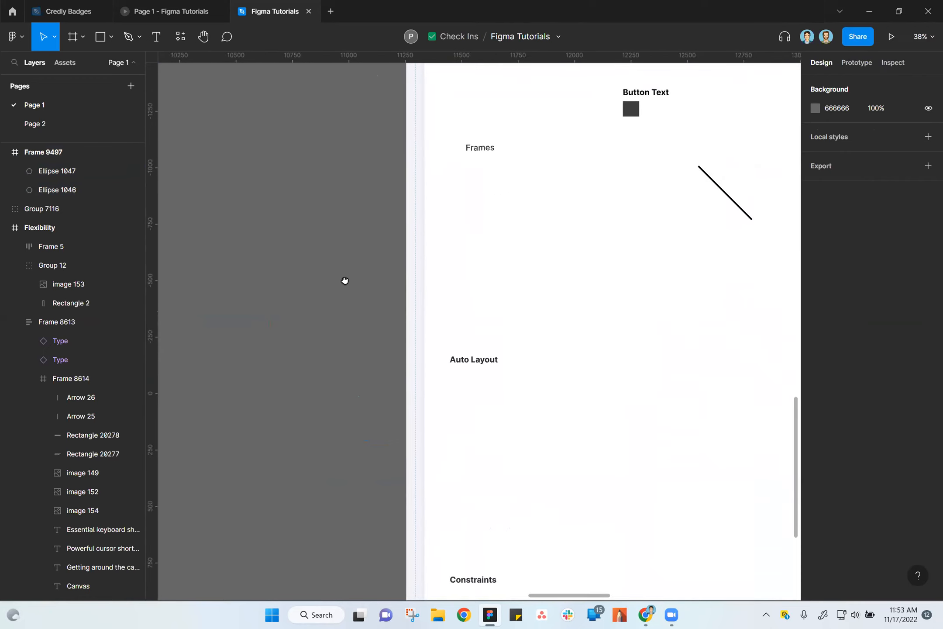
left_click_drag(345, 280, 572, 486)
left_click_drag(534, 343, 531, 555)
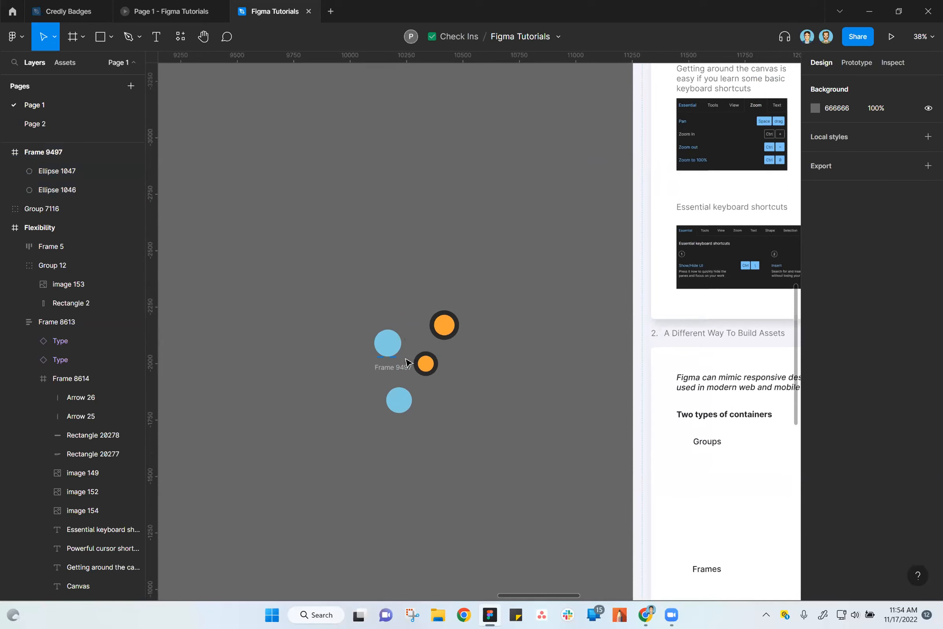
Move the group of the upper blue and orange circles to X 10028, Y -2282.
left_click(393, 346)
left_click_drag(443, 336, 425, 324)
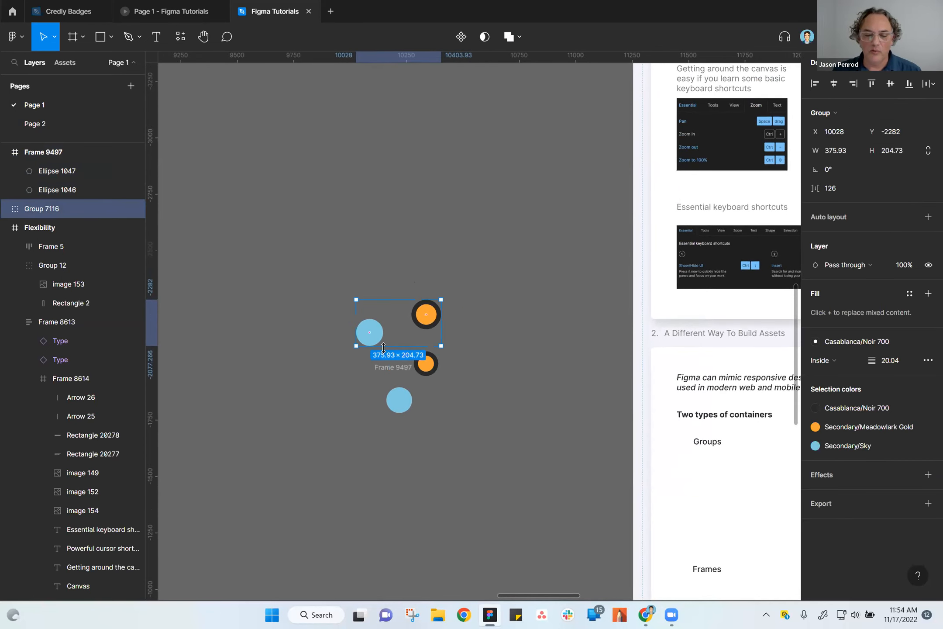
left_click(375, 380)
scroll(389, 379, "up", 1)
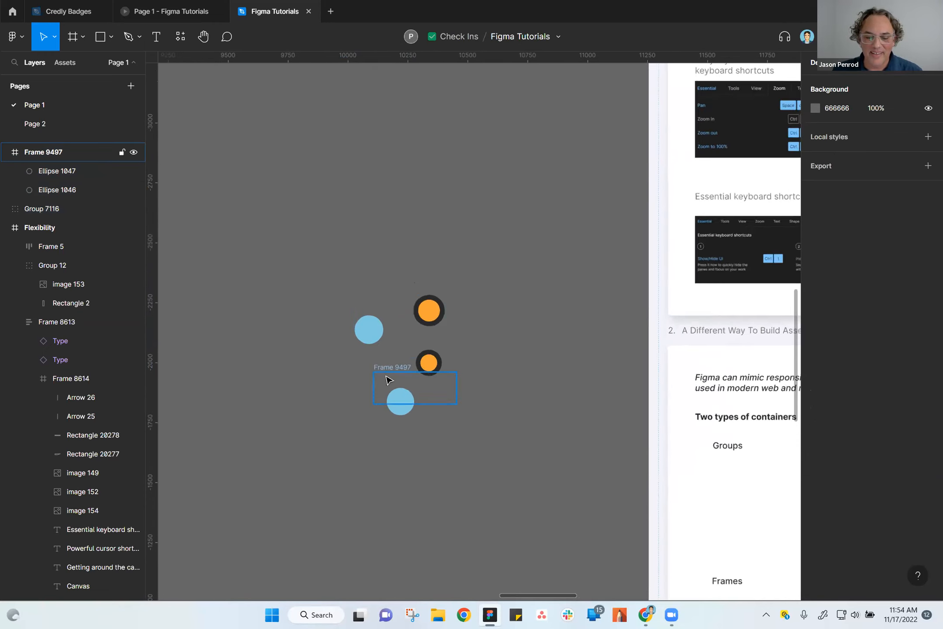
scroll(390, 380, "up", 2)
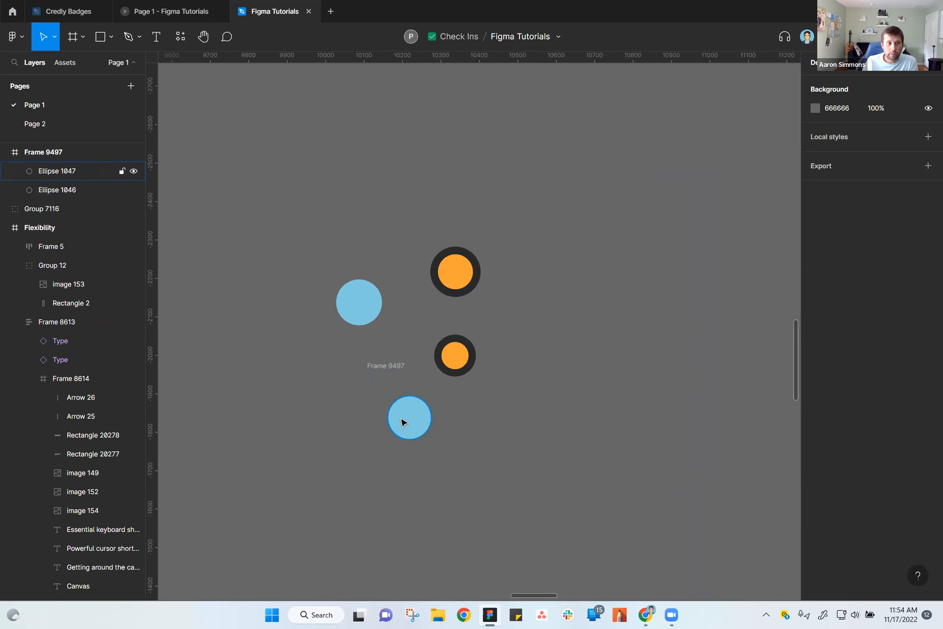
Increase the height of the lower circle frame to 295, keeping its width at 344.
left_click(388, 367)
left_click_drag(471, 422, 471, 485)
left_click(568, 488)
left_click_drag(568, 472, 592, 393)
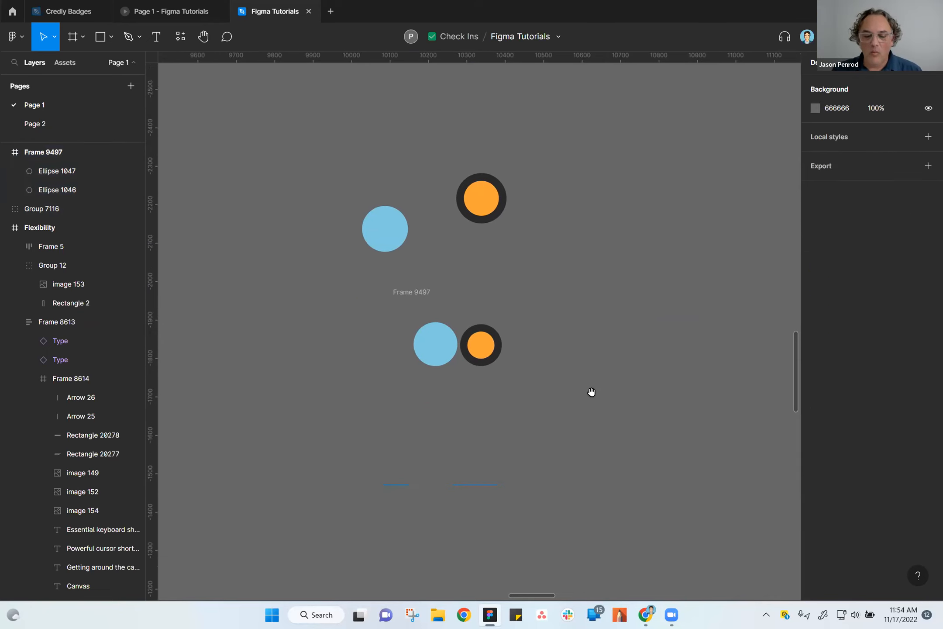
left_click(411, 293)
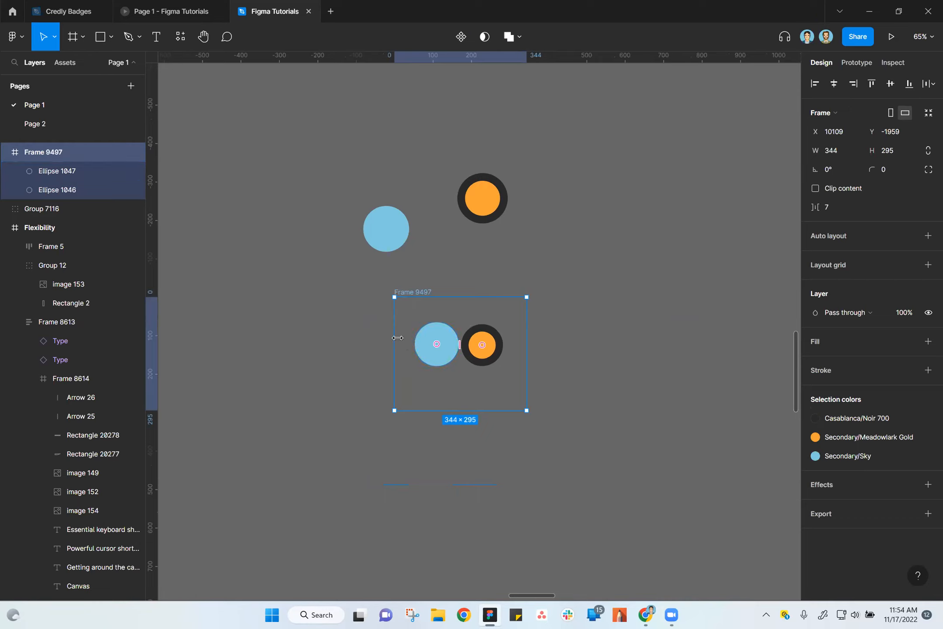
Review the available preferences, and search the quick actions for "font".
left_click(15, 36)
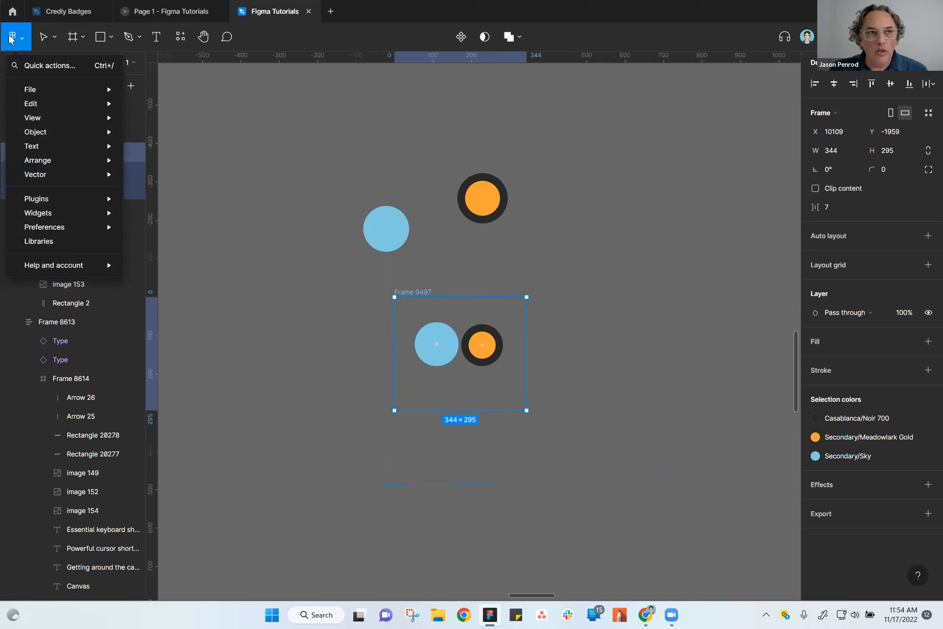
mouse_move(43, 203)
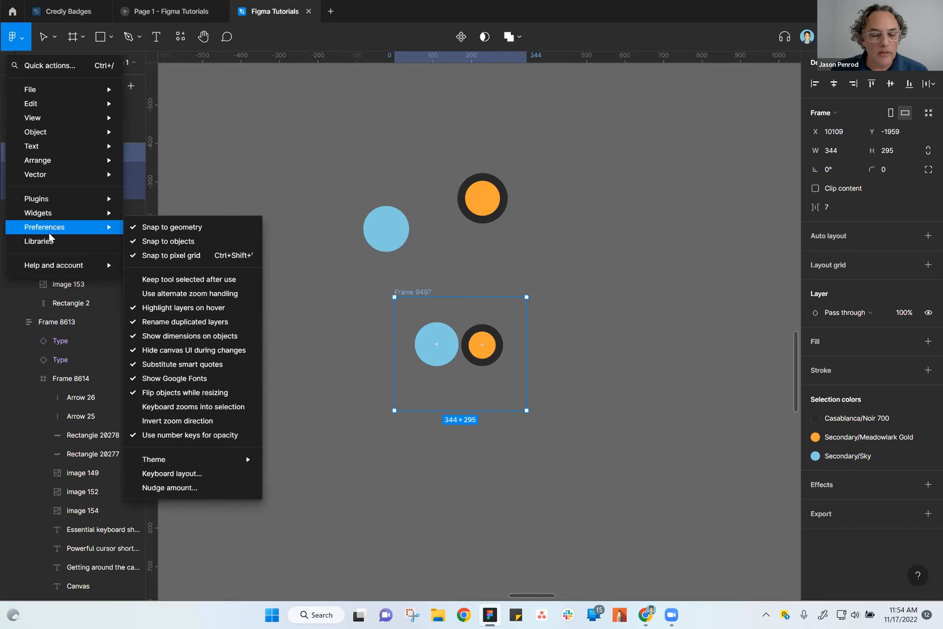
left_click(292, 187)
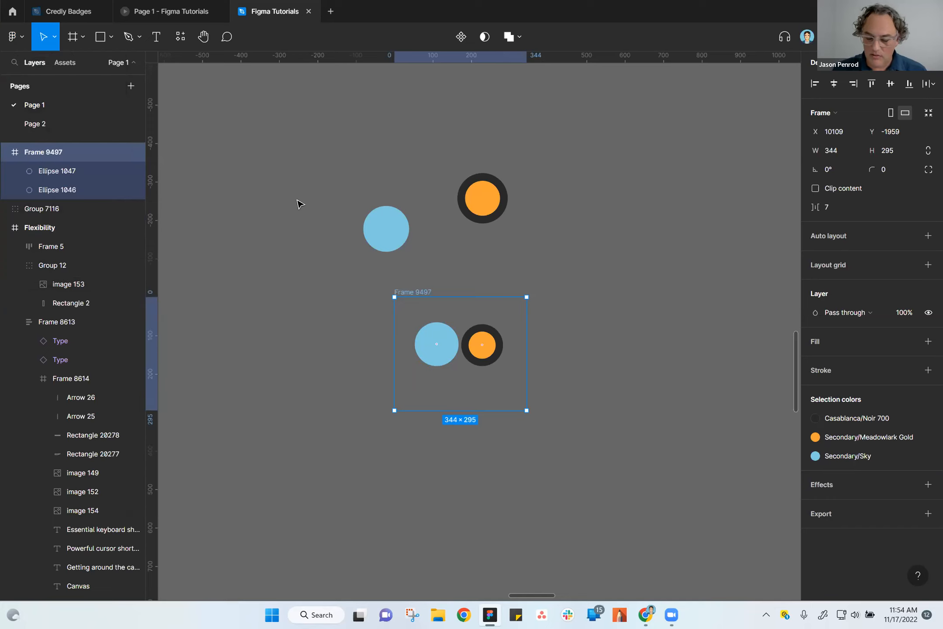
key("ctrl+slash")
type("font")
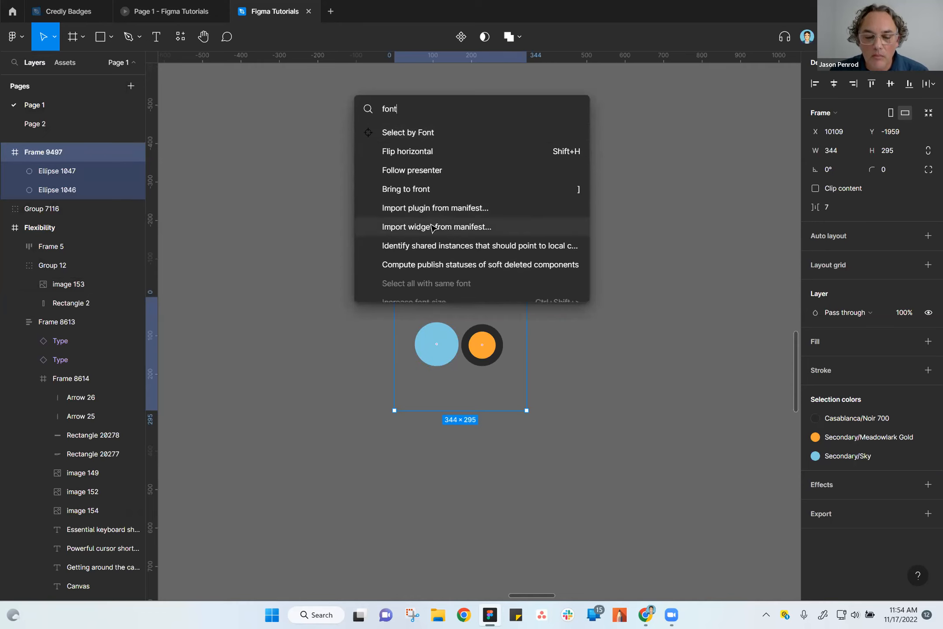
scroll(430, 241, "down", 2)
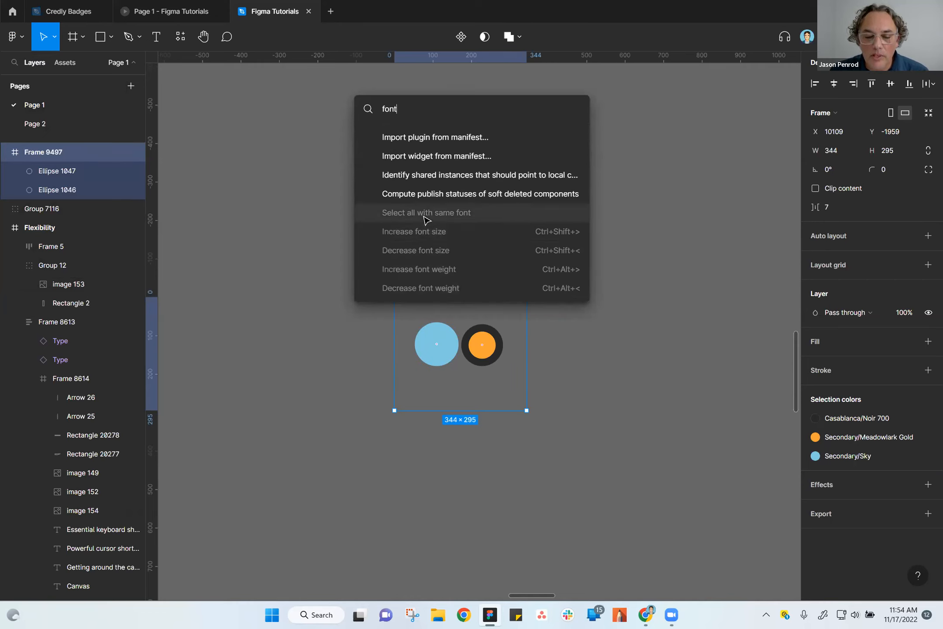
scroll(425, 219, "up", 2)
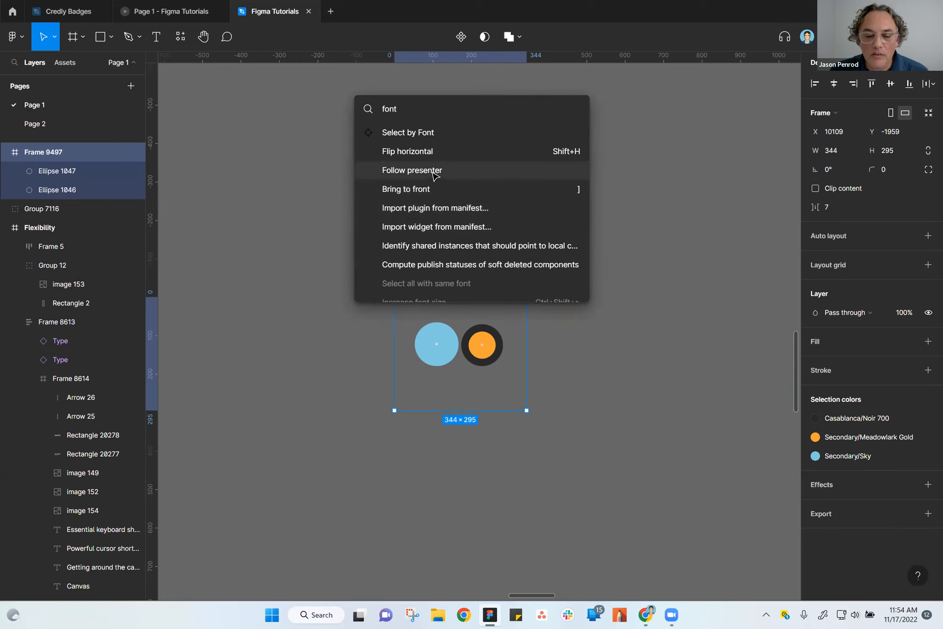
left_click(303, 157)
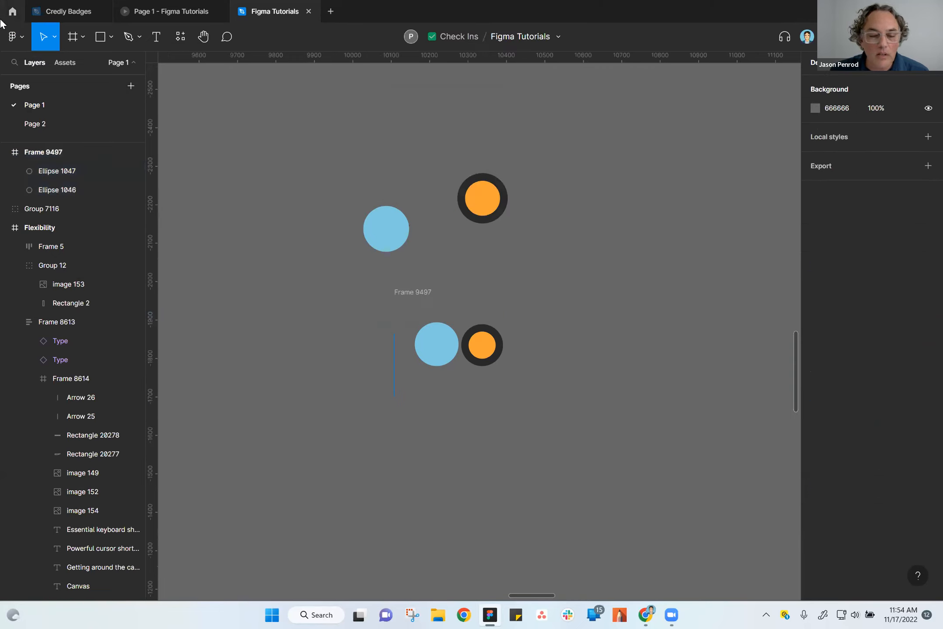
Examine the application's plugin list, preferences, and help and account options for a relevant setting.
left_click(15, 36)
mouse_move(31, 124)
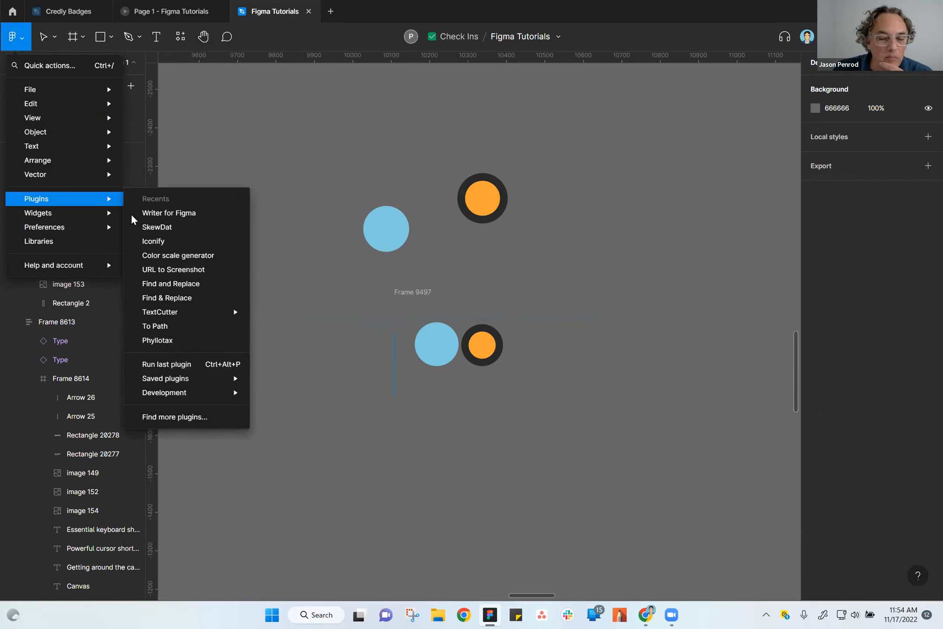
mouse_move(76, 222)
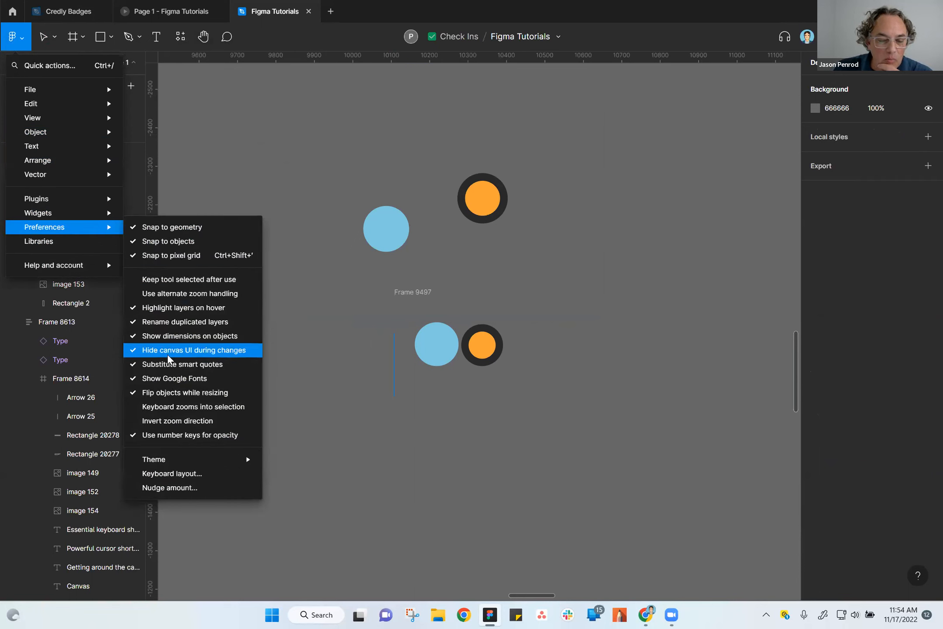
mouse_move(186, 463)
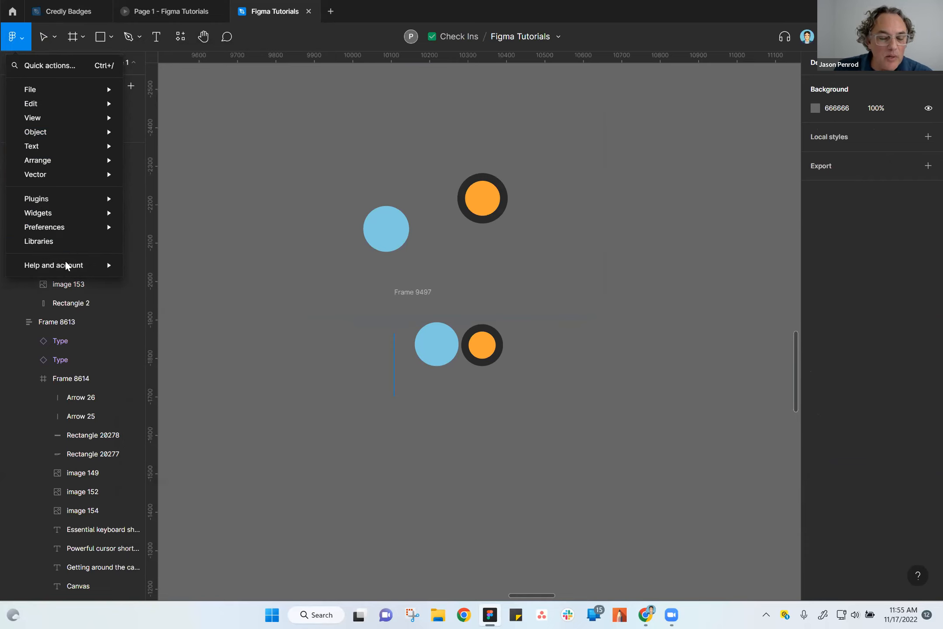
mouse_move(67, 270)
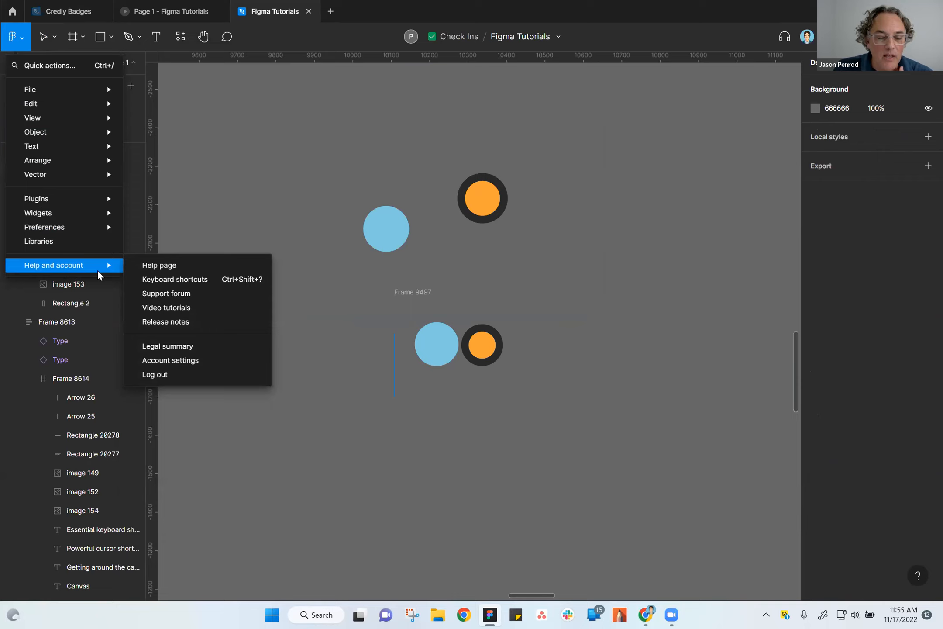
left_click(330, 91)
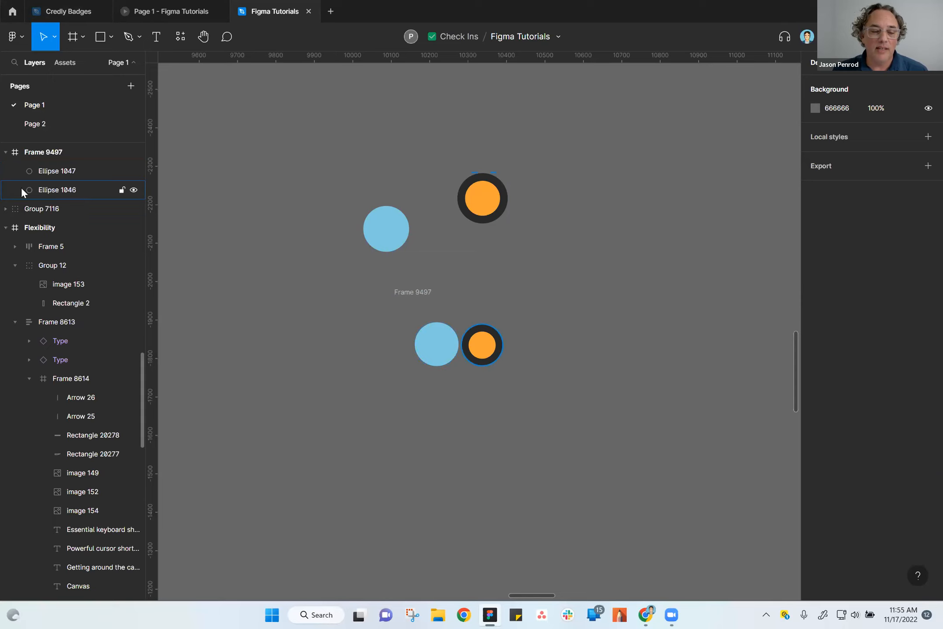
left_click(15, 39)
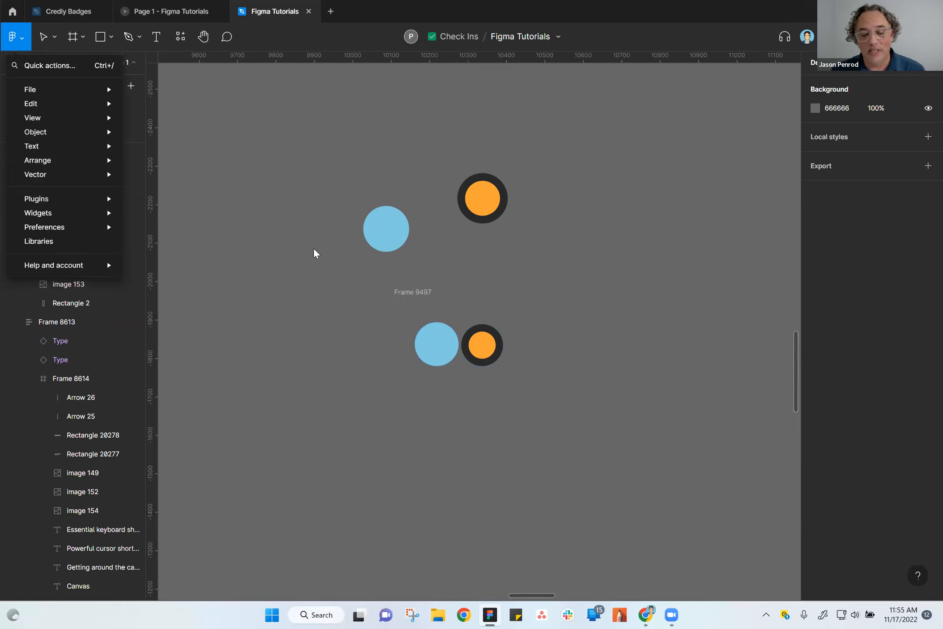
left_click(531, 358)
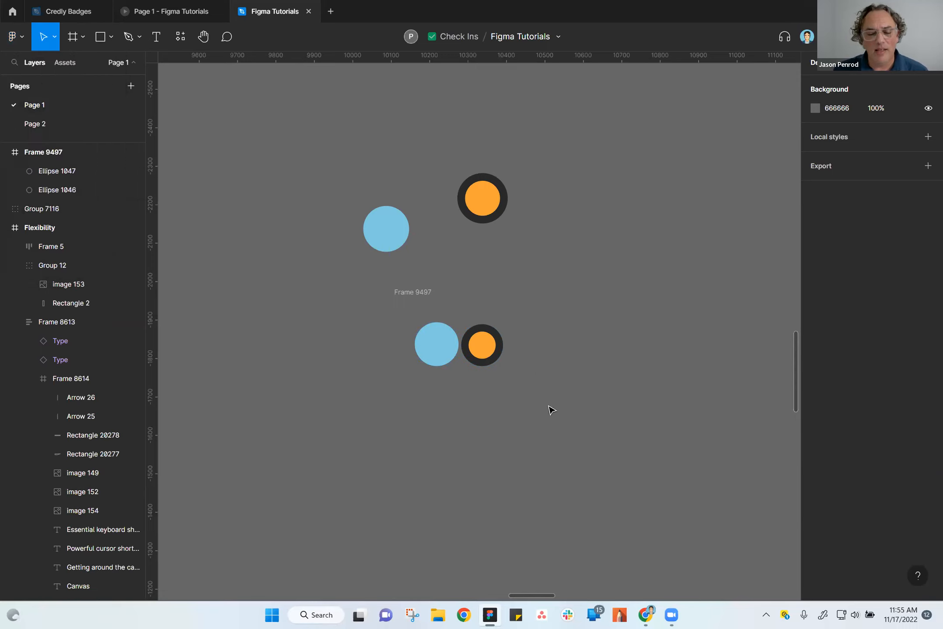
Resize the lower circle frame to 407 × 256 from its corner, keeping its origin in place.
left_click(413, 296)
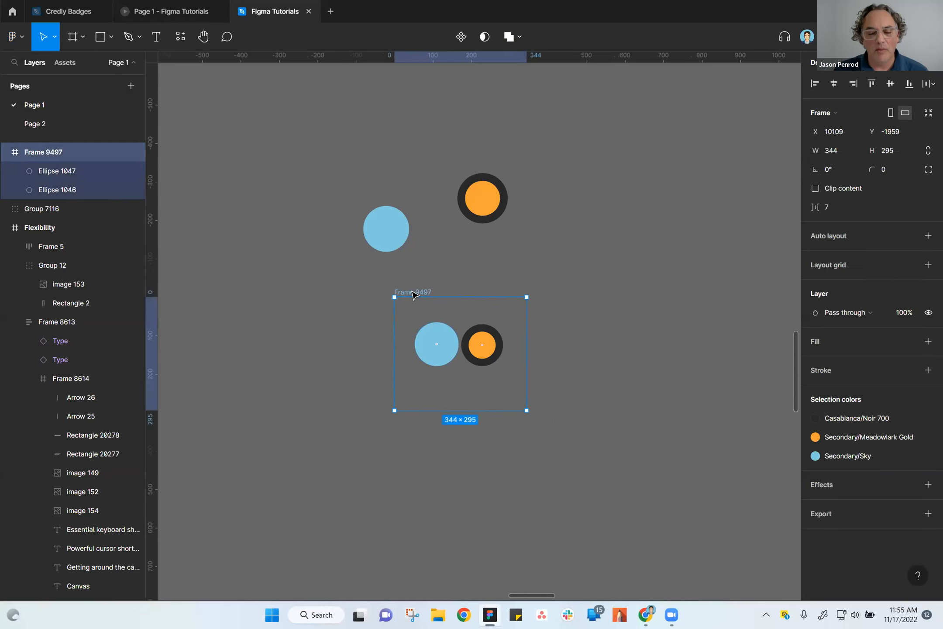
left_click(591, 481)
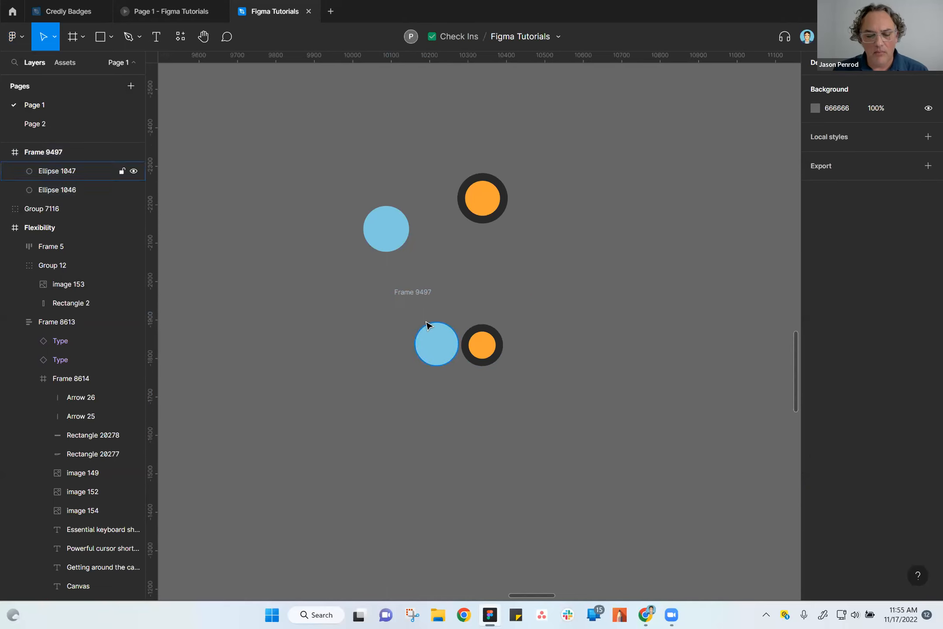
left_click(413, 293)
left_click_drag(527, 411, 551, 396)
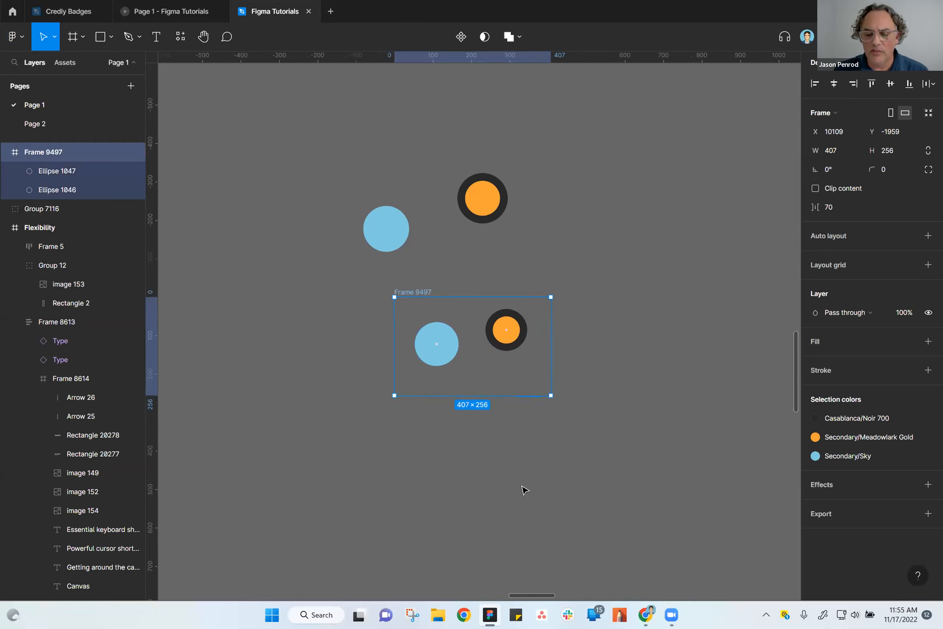
left_click(506, 459)
left_click_drag(327, 135, 397, 216)
left_click_drag(586, 420, 594, 441)
left_click(528, 492)
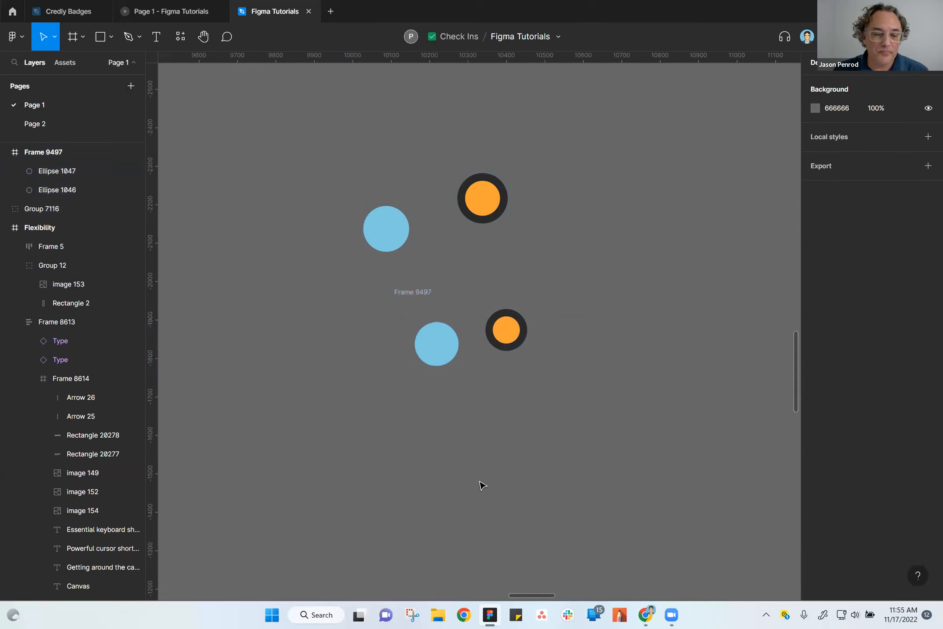
Move the lower circle frame up to X 10109, Y -1997.
left_click_drag(505, 309, 534, 264)
left_click(474, 457)
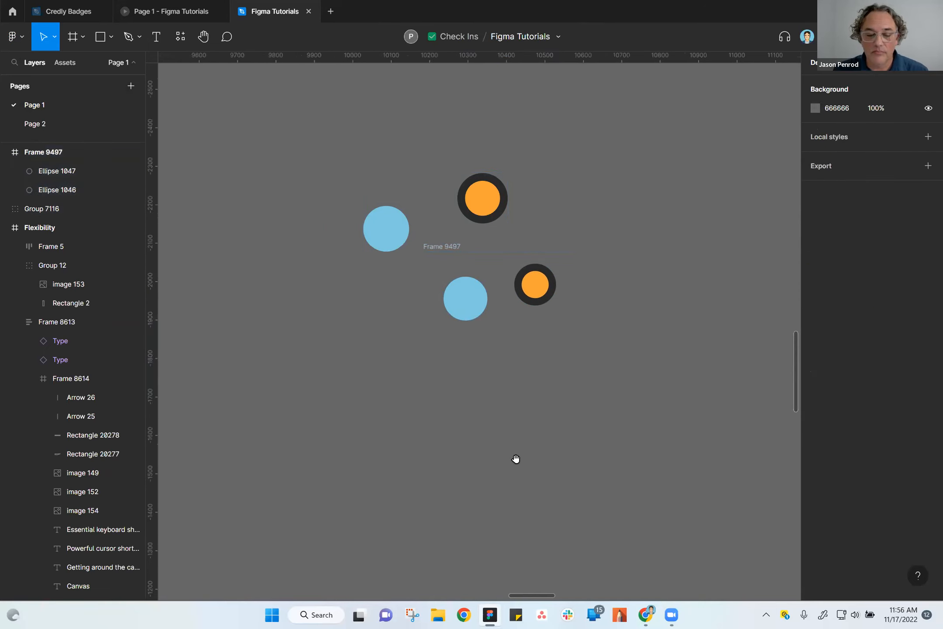
scroll(522, 459, "down", 2)
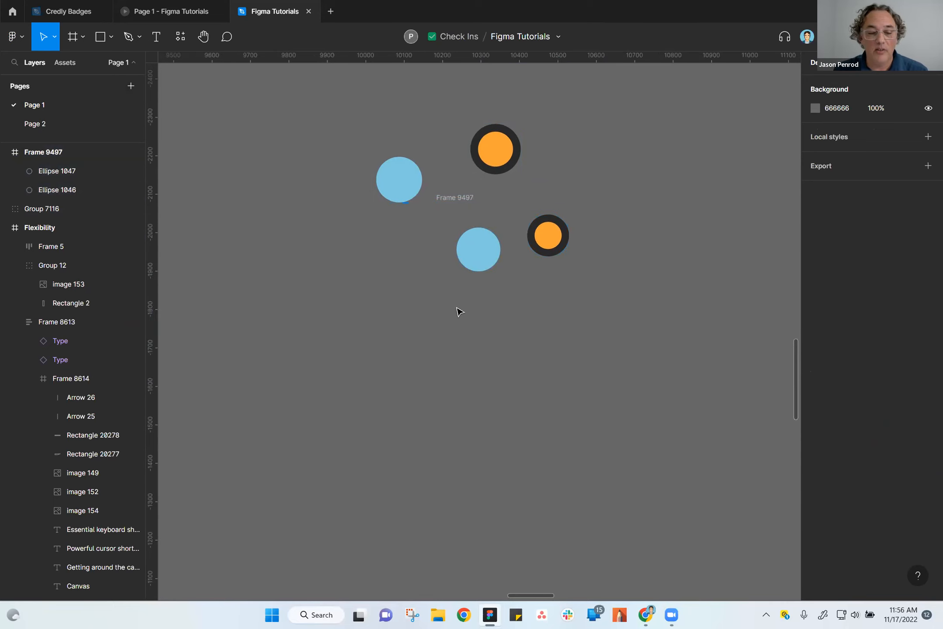
left_click_drag(457, 206, 422, 231)
right_click(423, 231)
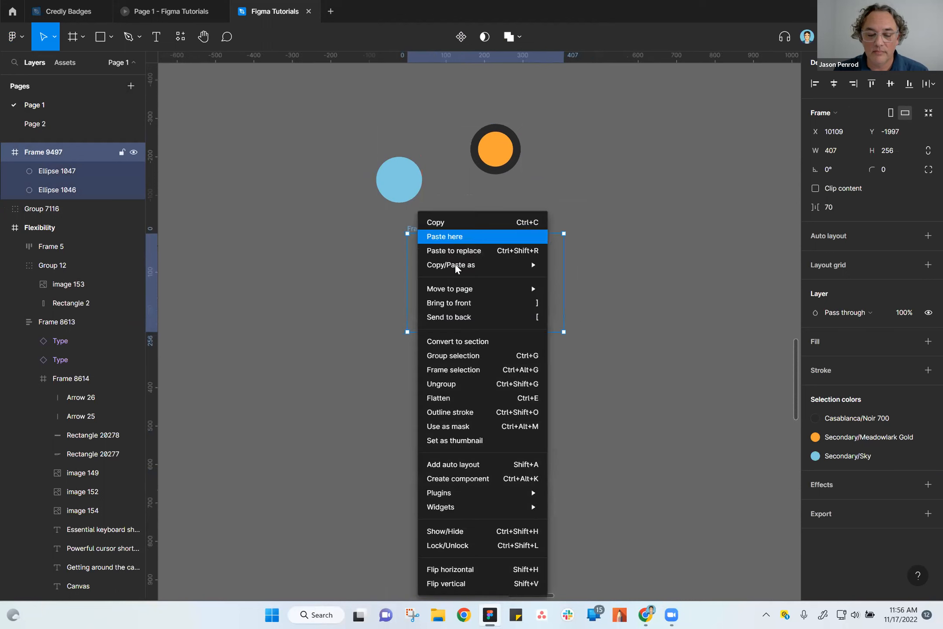
mouse_move(455, 265)
left_click(684, 463)
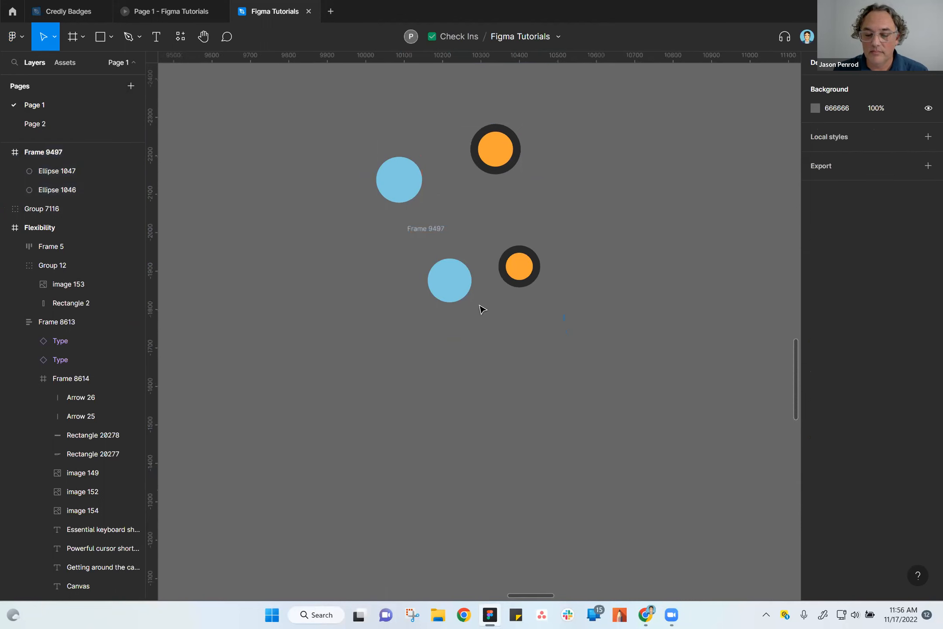
Duplicate the lower circle frame straight down, placing the copy at X 10109, Y -1601.
left_click(425, 228)
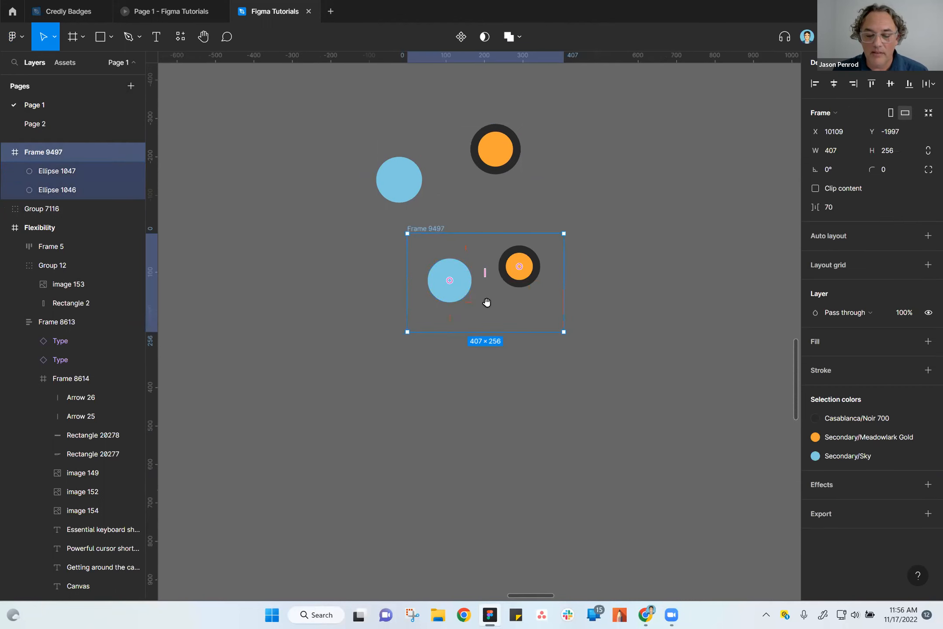
left_click_drag(440, 229, 459, 385)
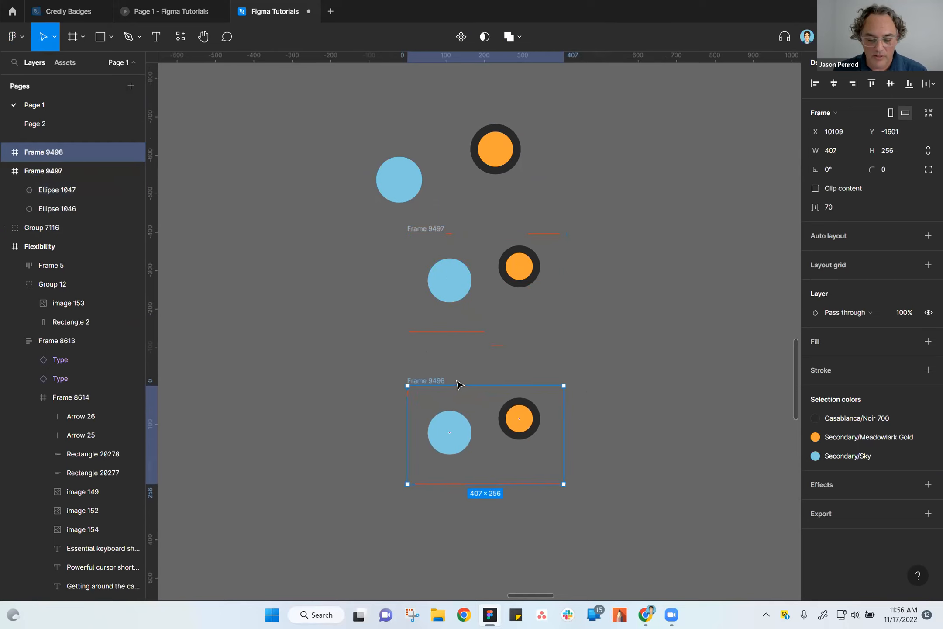
left_click(563, 438)
Ungroup the duplicated frame so its blue and orange circles become separate objects.
left_click(434, 381)
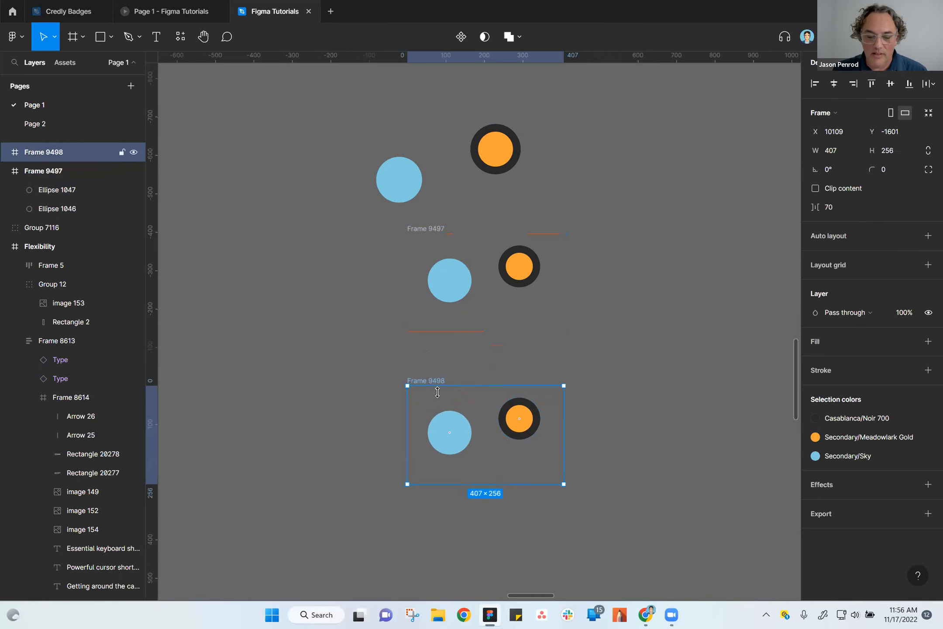
right_click(484, 423)
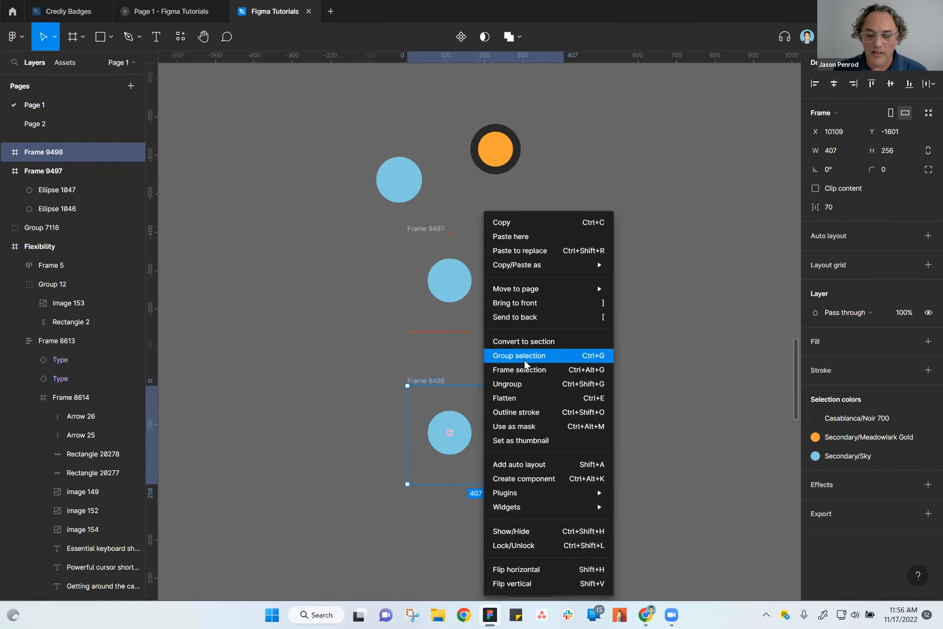
left_click(531, 385)
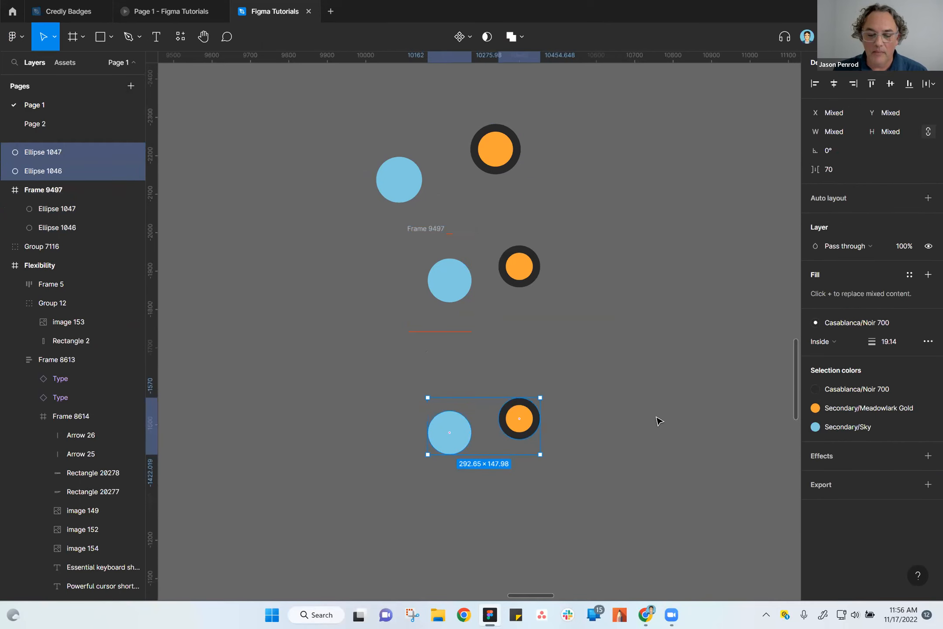
left_click(591, 469)
Move the ungrouped blue circle up and left, and add a 79 × 79 copy of it at X 10216, Y -1461.
left_click(529, 426)
left_click_drag(443, 443, 479, 470)
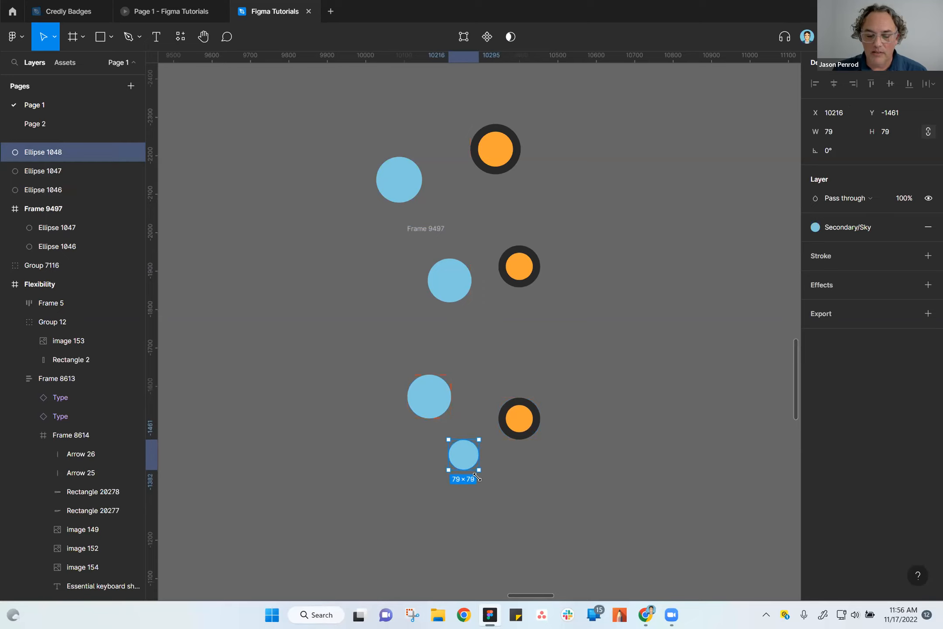
left_click_drag(556, 493, 528, 441)
Combine the three loose circles into a horizontal auto layout frame.
left_click_drag(332, 296, 564, 469)
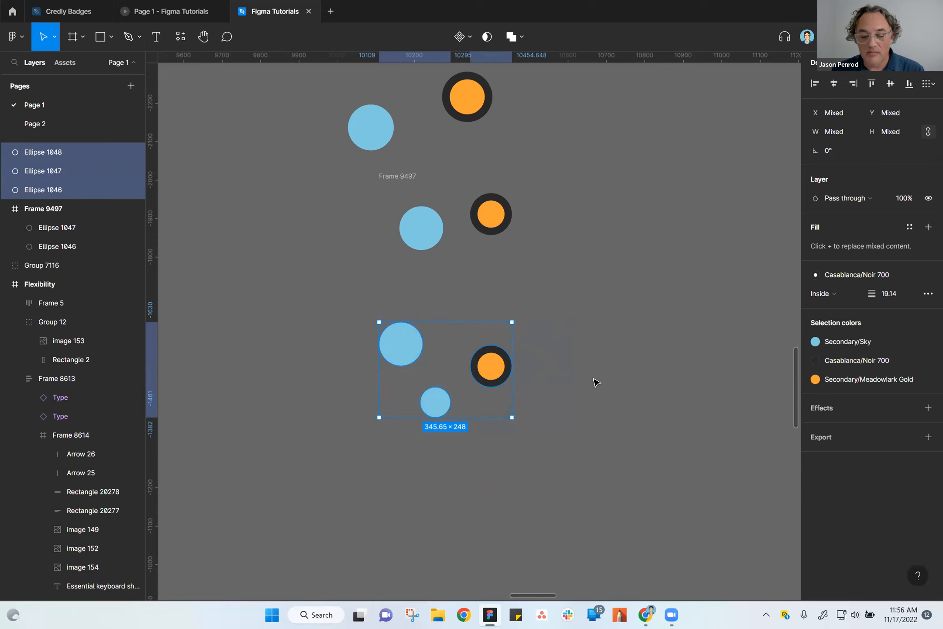
key("shift+a")
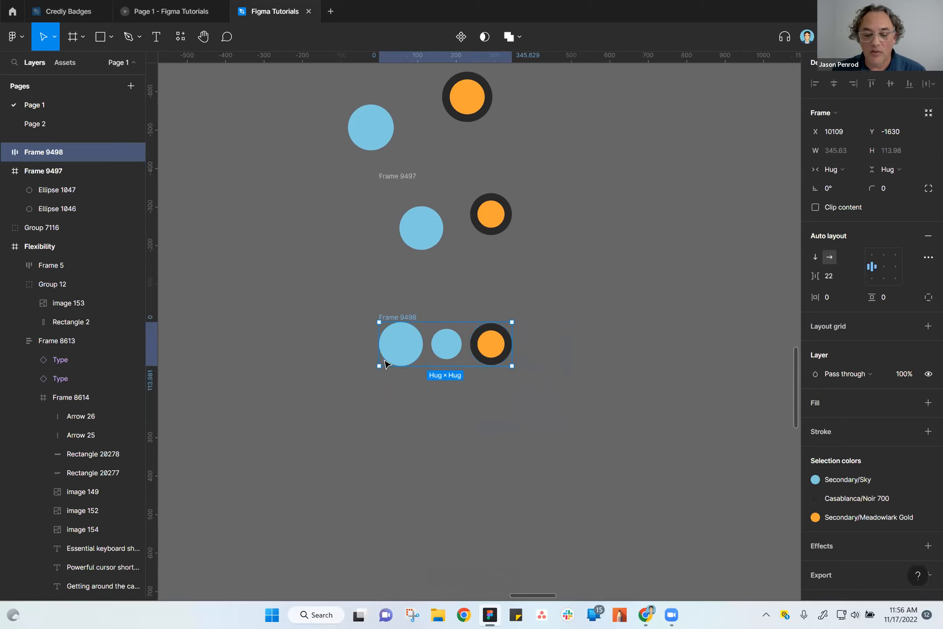
scroll(440, 375, "up", 5)
scroll(440, 375, "up", 1)
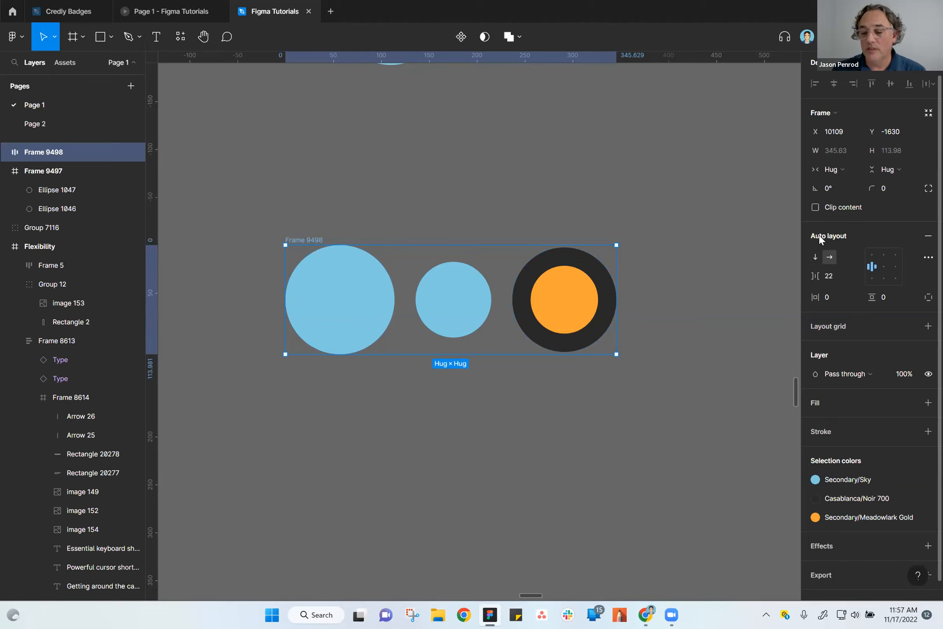
Move the auto layout frame to X 10151, Y -1647, and compare its properties with those of the orange circle inside.
left_click_drag(317, 240, 377, 169)
left_click_drag(364, 212, 356, 223)
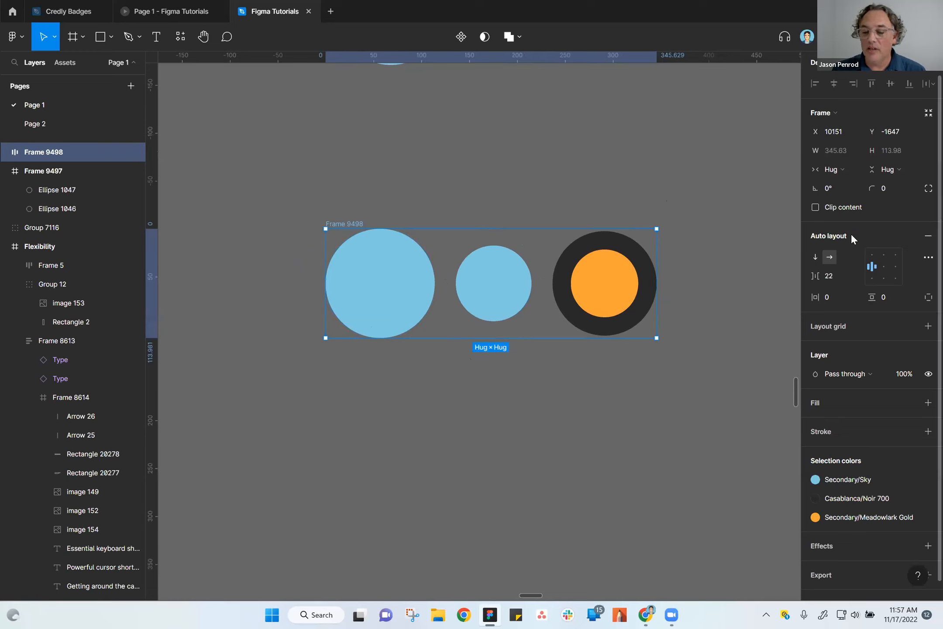
left_click(603, 299)
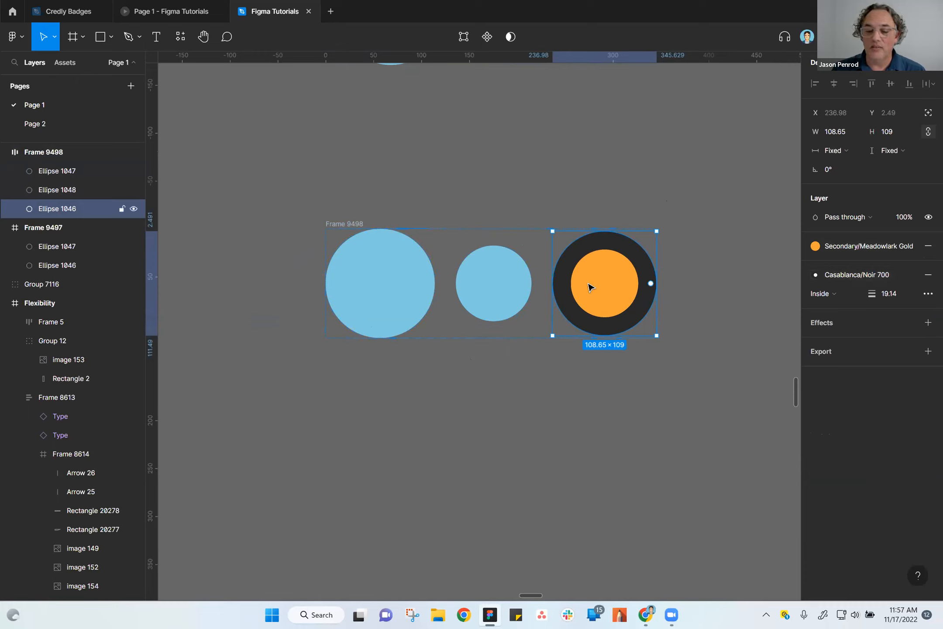
left_click(353, 225)
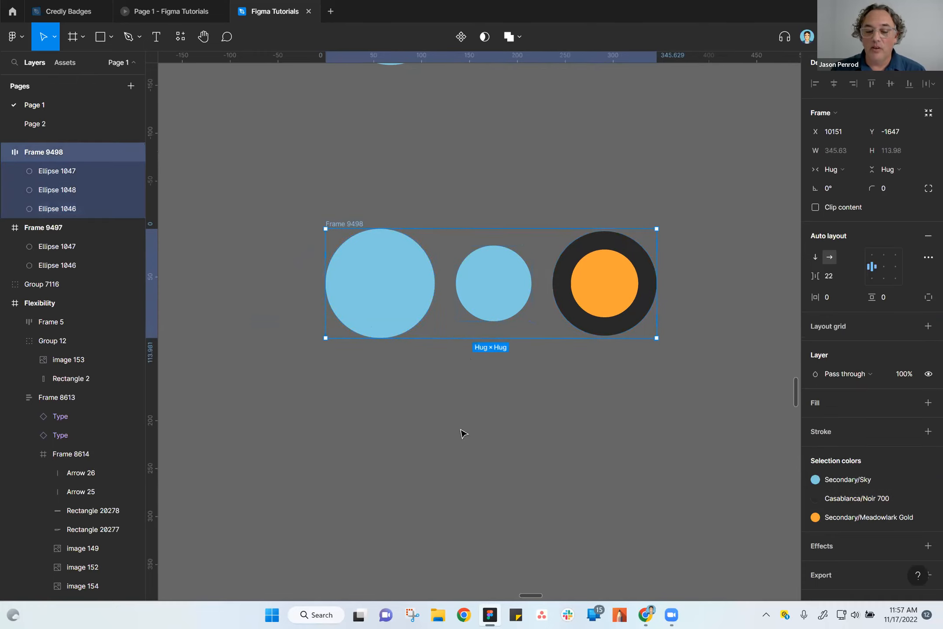
left_click(588, 442)
left_click(354, 226)
Check the large blue circle inside the auto layout frame, and move the whole frame to X 10170, Y -1644.
double_click(397, 259)
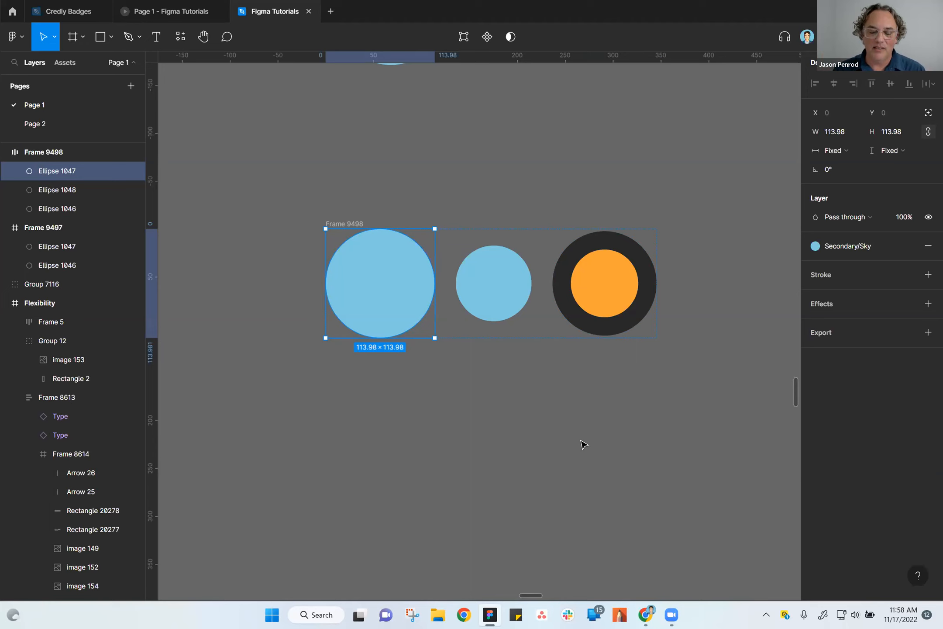
left_click(528, 415)
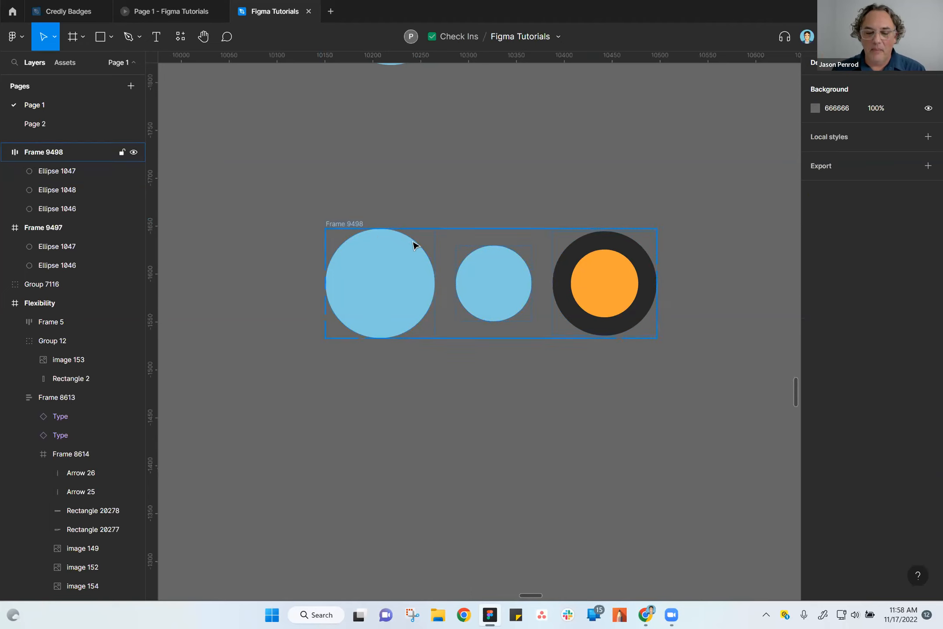
left_click(352, 224)
mouse_move(345, 274)
left_mouse_down()
mouse_move(383, 229)
mouse_move(364, 277)
left_mouse_up()
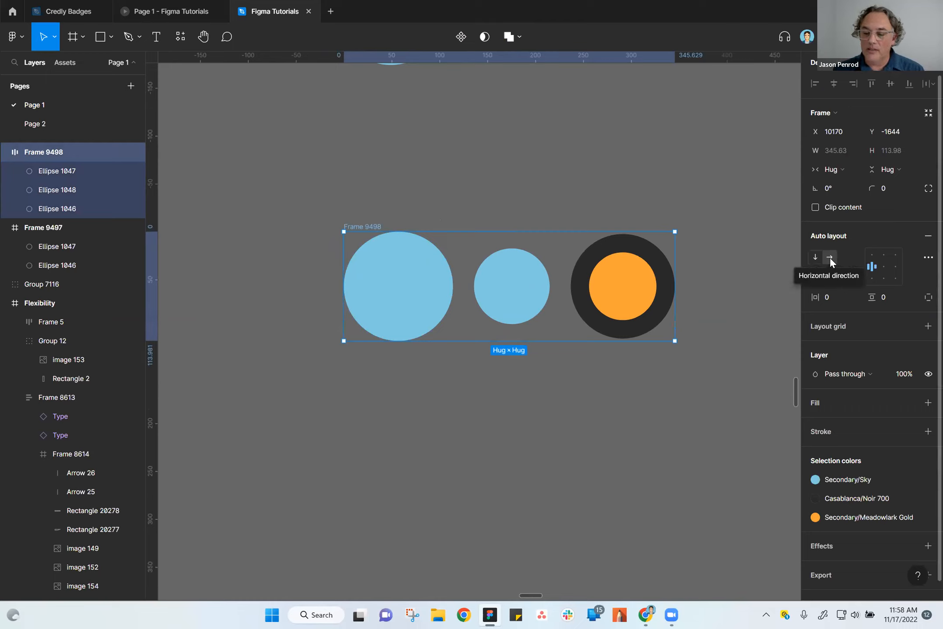
Undo the moves of the auto layout frame and the auto layout itself on the three circles.
key("ctrl+z")
left_click(610, 375)
key("ctrl+z")
key("ctrl+z")
key("ctrl+z")
key("ctrl+z")
key("ctrl+z")
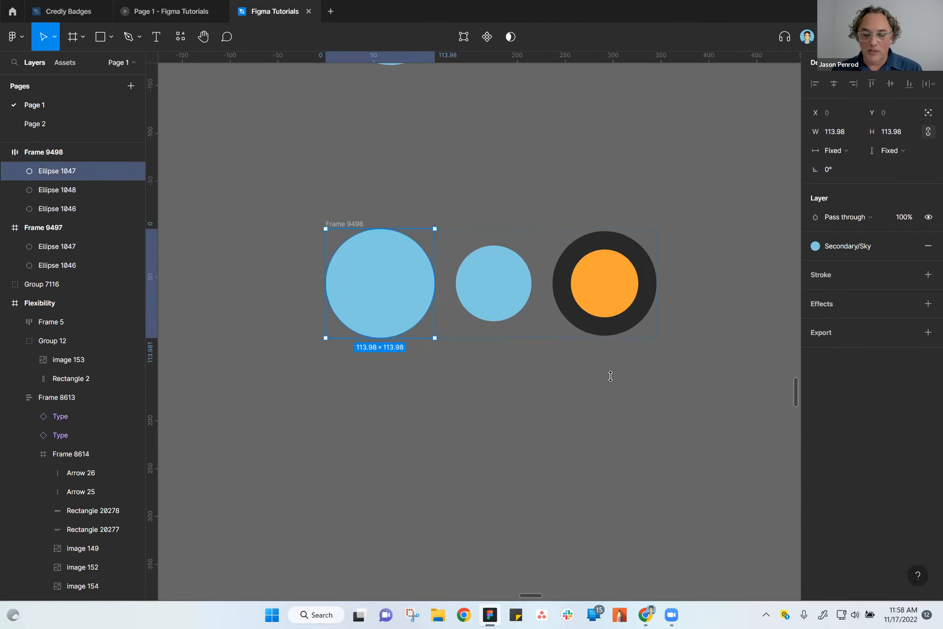
key("ctrl+z")
key("ctrl+z")
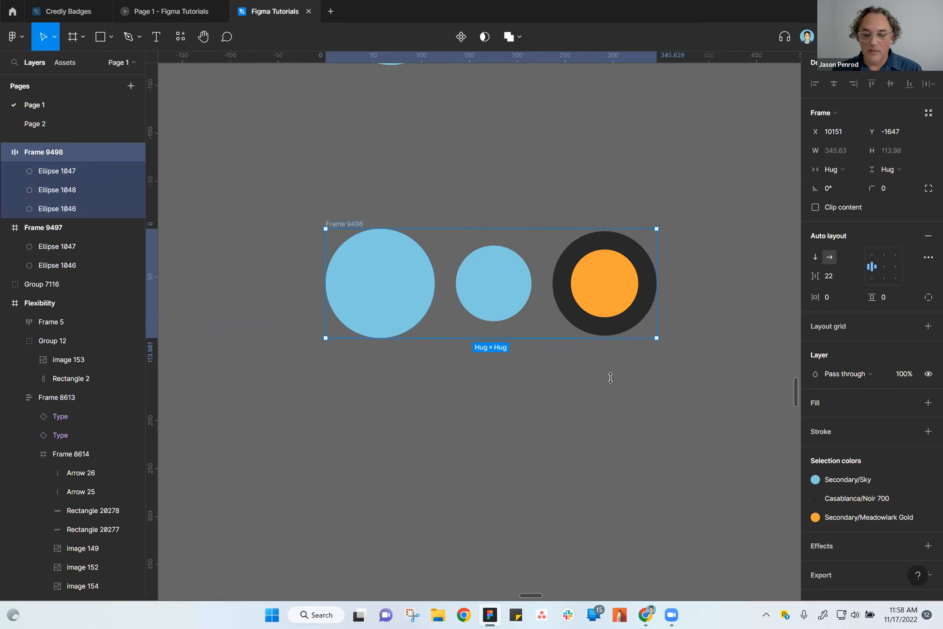
key("ctrl+z")
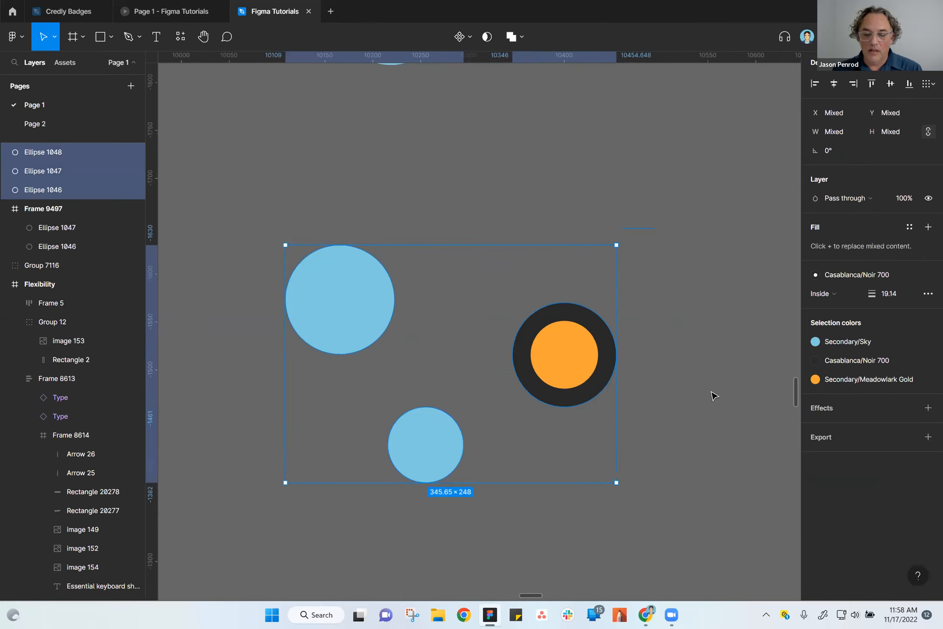
key("ctrl+z")
Add auto layout to the three loose circles, try the vertical direction, and set it back to horizontal.
left_click_drag(227, 201, 683, 518)
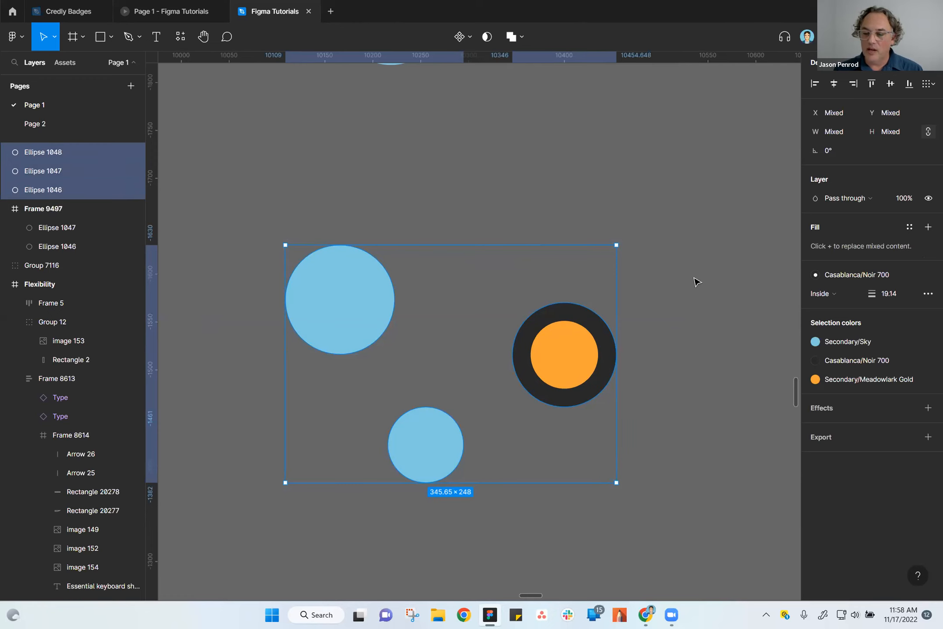
key("shift+a")
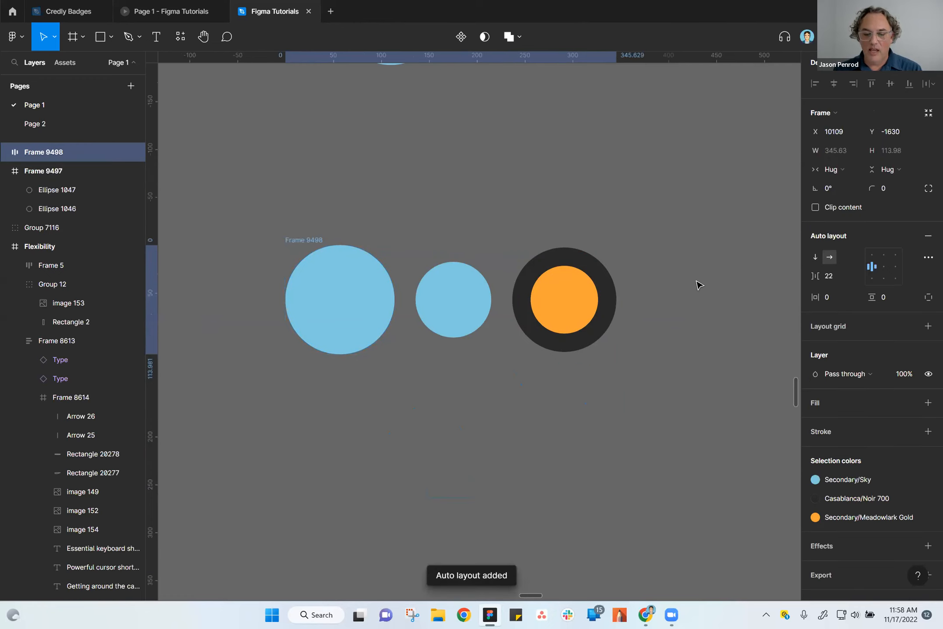
left_click(815, 256)
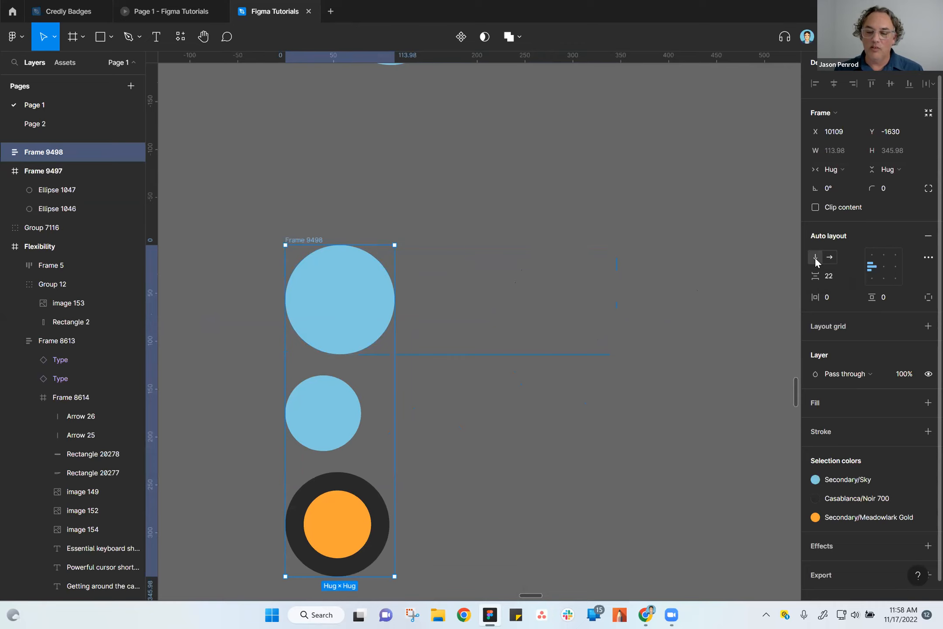
left_click(833, 257)
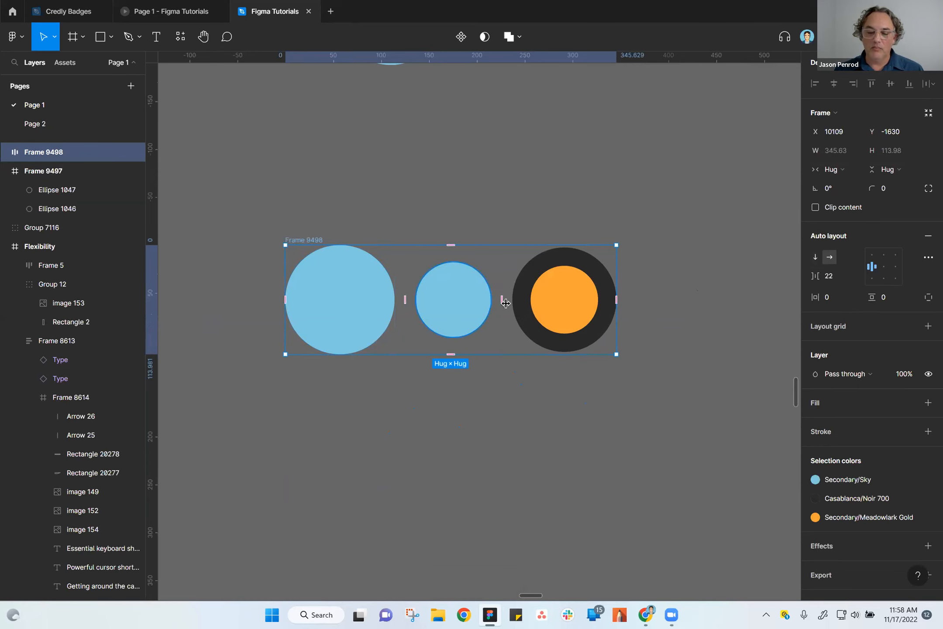
Examine the spacing between the circles in the auto layout frame, and its direction and alignment settings.
left_click(541, 309)
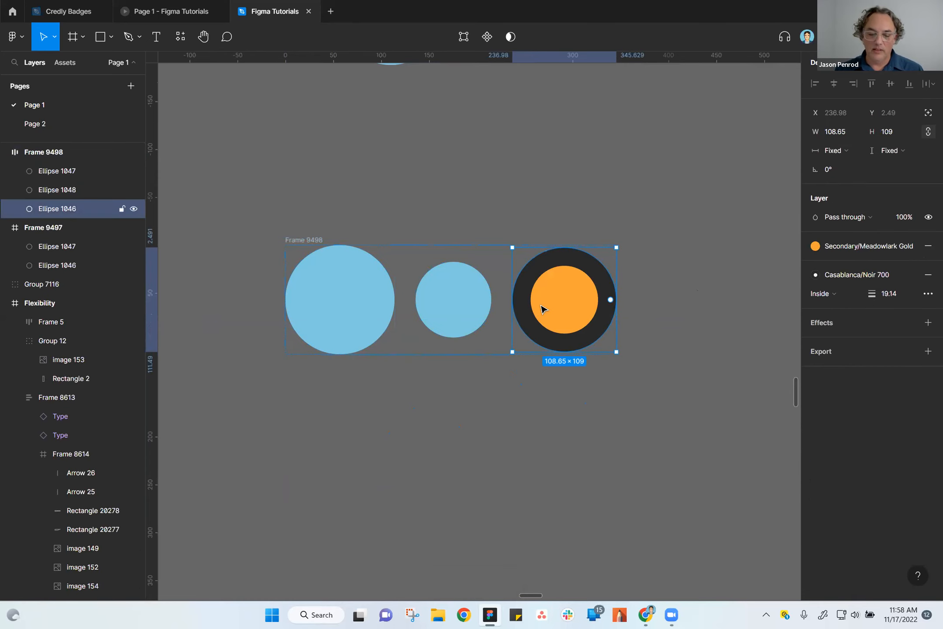
left_click(473, 308)
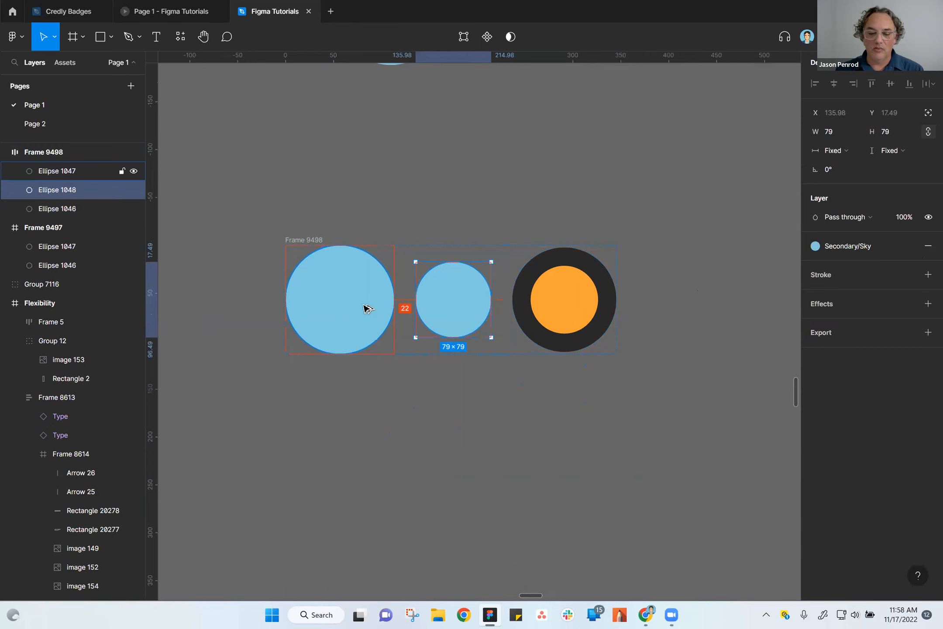
left_click(311, 240)
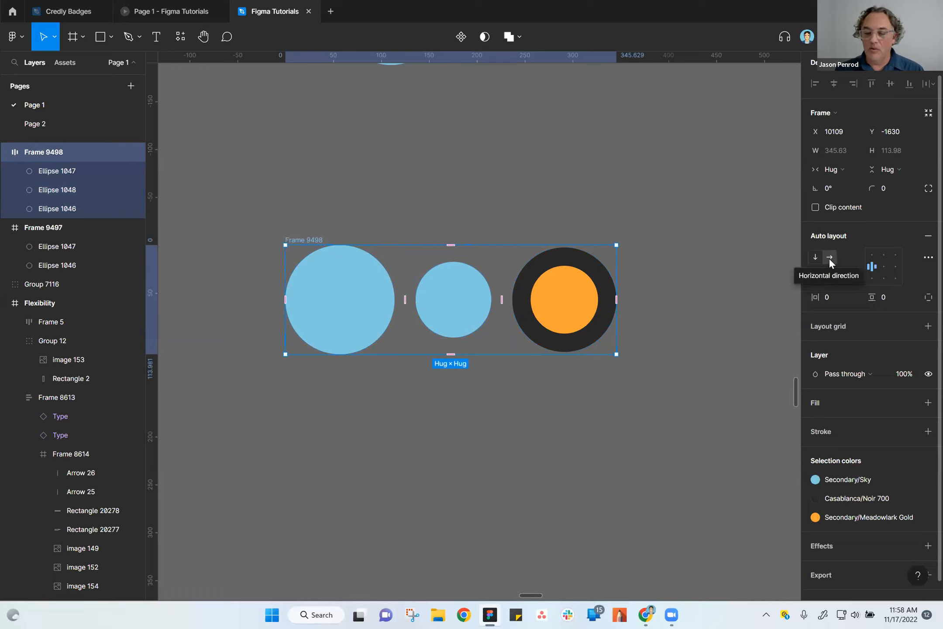
left_click(872, 266)
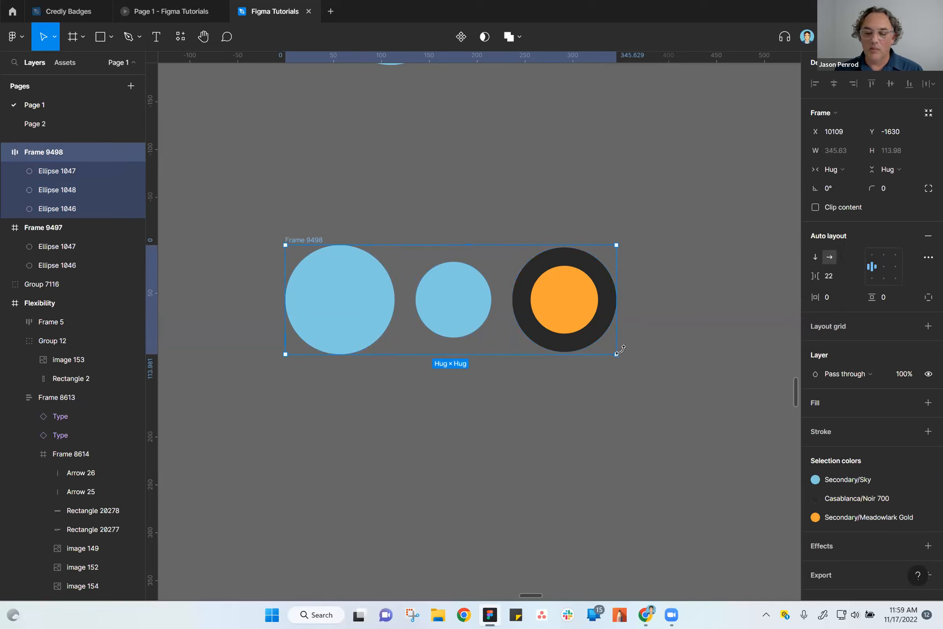
Resize the auto layout frame of three circles to 427 × 177, try middle-right alignment, and set it back to middle-left.
left_click_drag(619, 354, 694, 415)
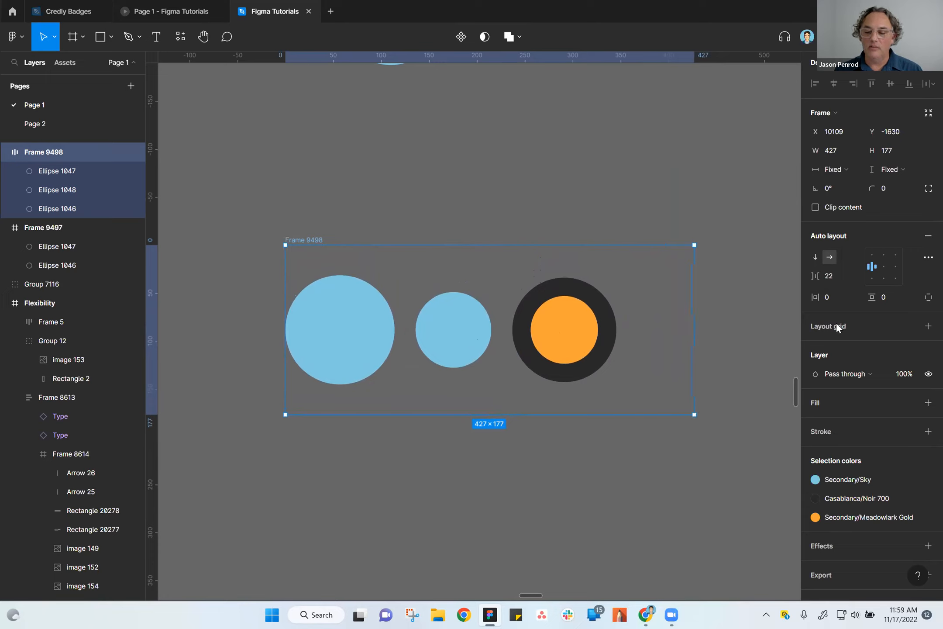
left_click(893, 267)
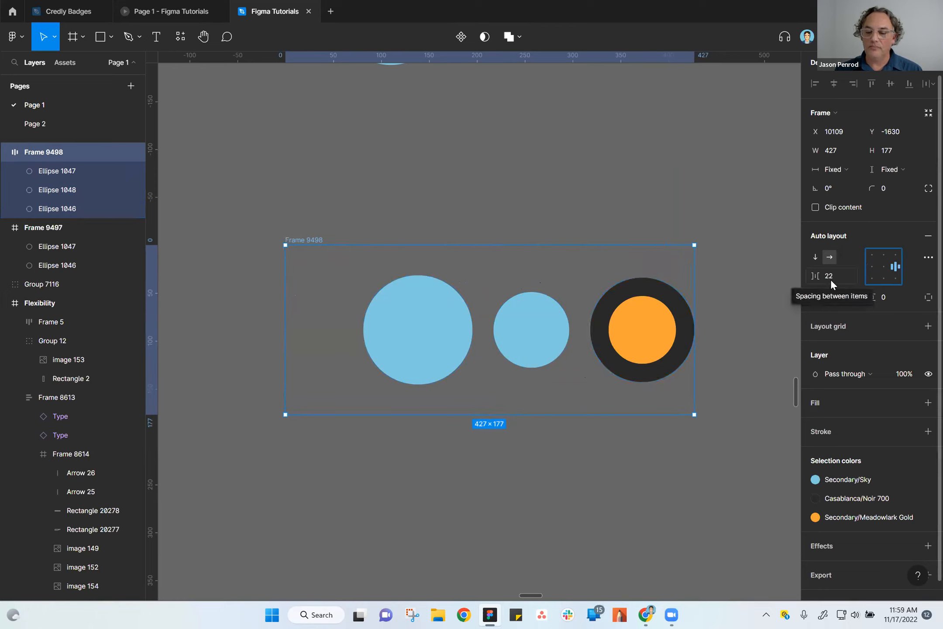
left_click(872, 267)
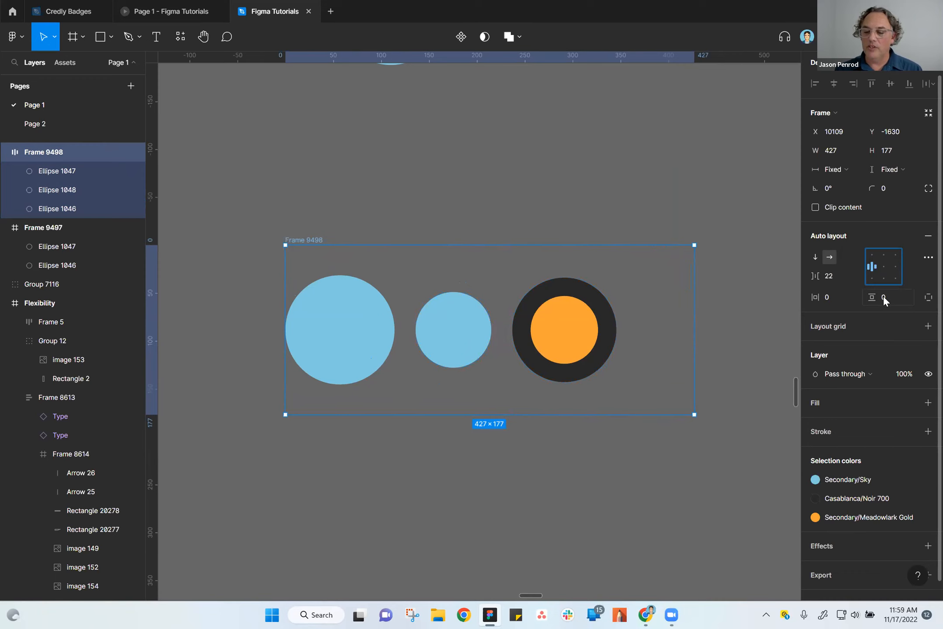
left_click(524, 457)
Move the frame with the three circles up and left to about X 10073, Y -1677.
scroll(558, 436, "down", 3)
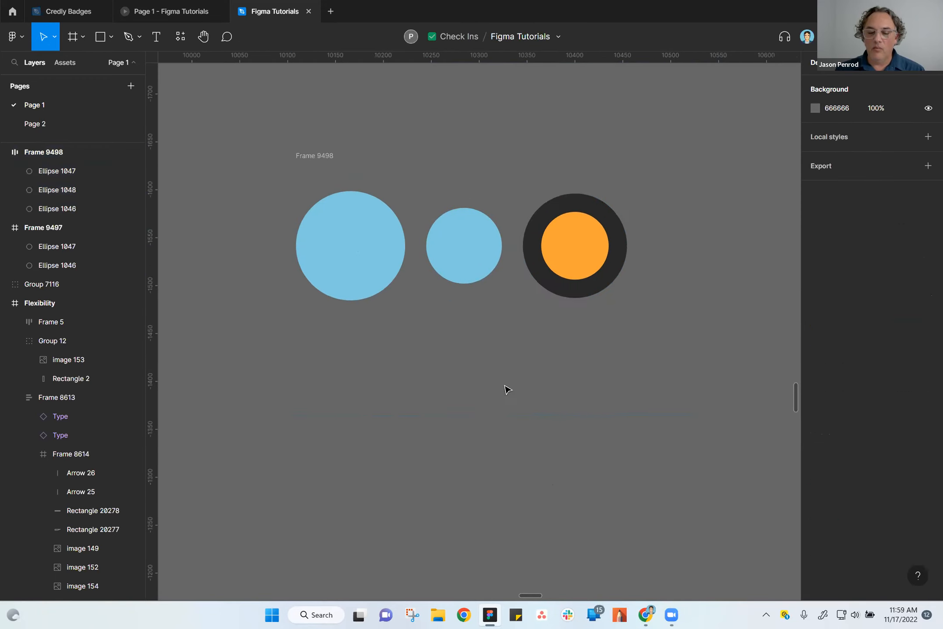
left_click_drag(328, 156, 293, 110)
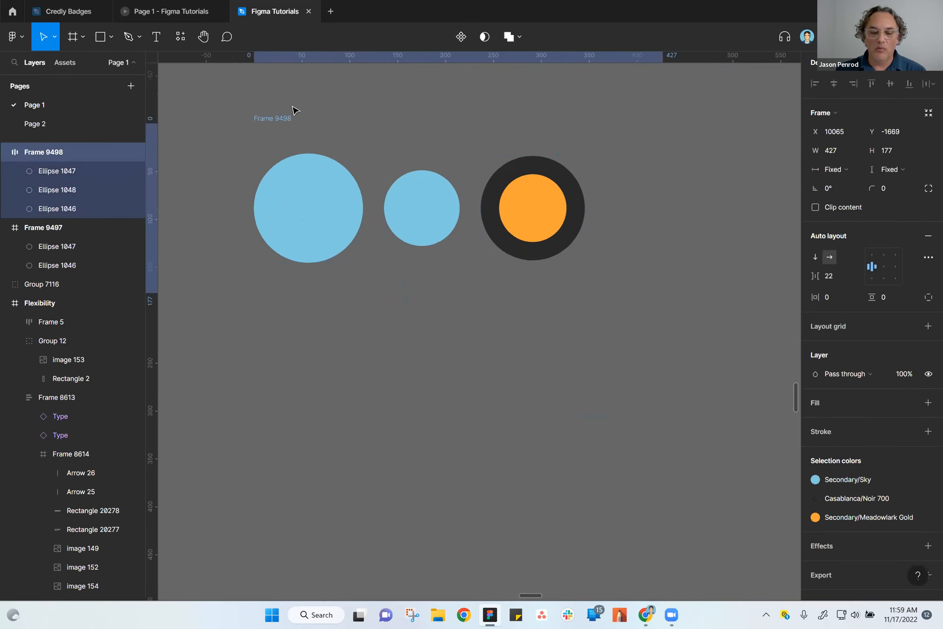
scroll(426, 364, "down", 2)
scroll(429, 365, "up", 2)
Draw a rectangle about 190 × 47 below the circles and shift it slightly to the left.
left_click(101, 37)
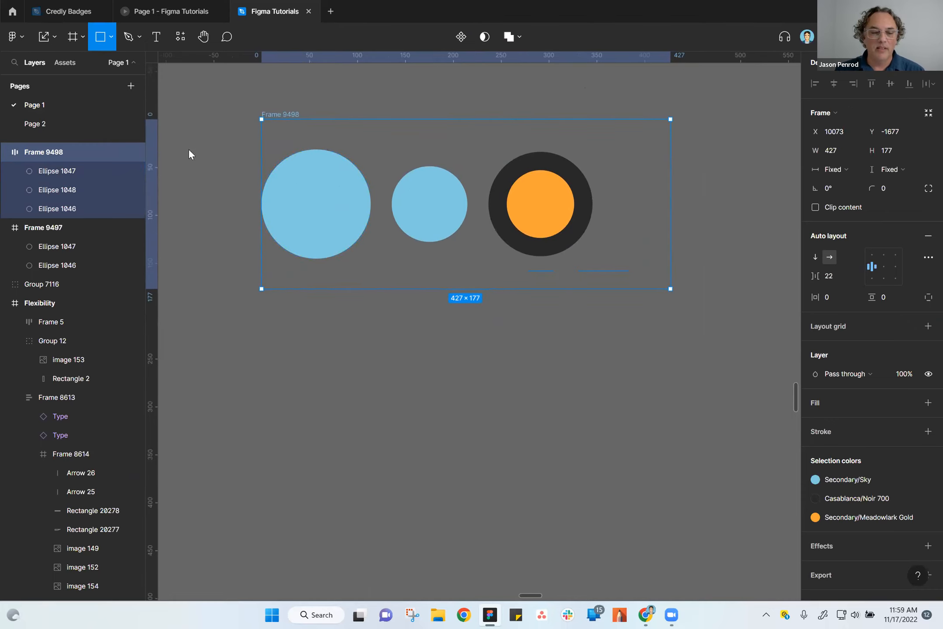
left_click_drag(397, 375, 579, 420)
left_click(490, 485)
left_click_drag(471, 401, 451, 400)
Add the text "Button" just above the grey rectangle.
left_click(156, 38)
left_click(435, 345)
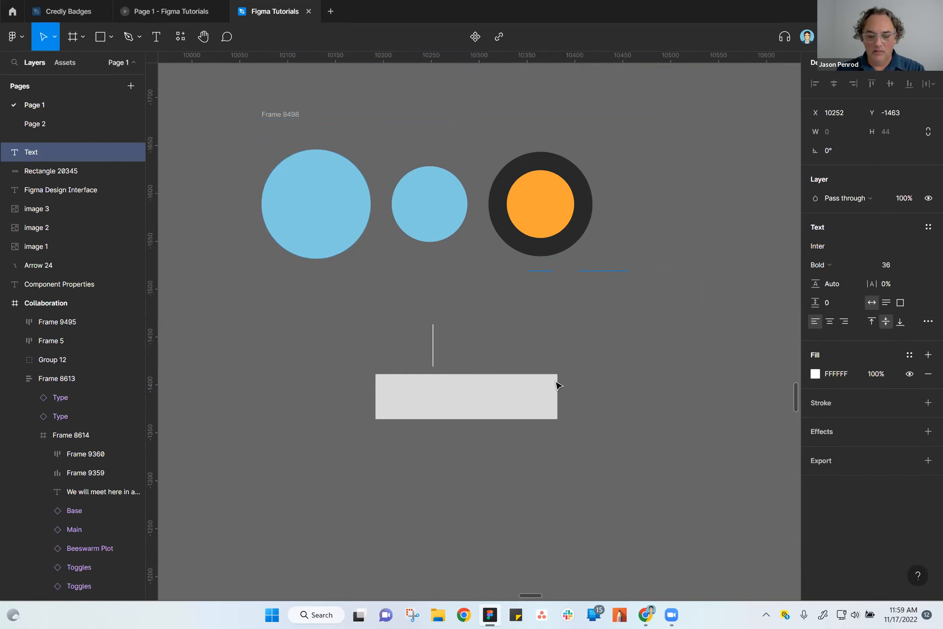
type("Buto")
key("BackSpace")
type("tton")
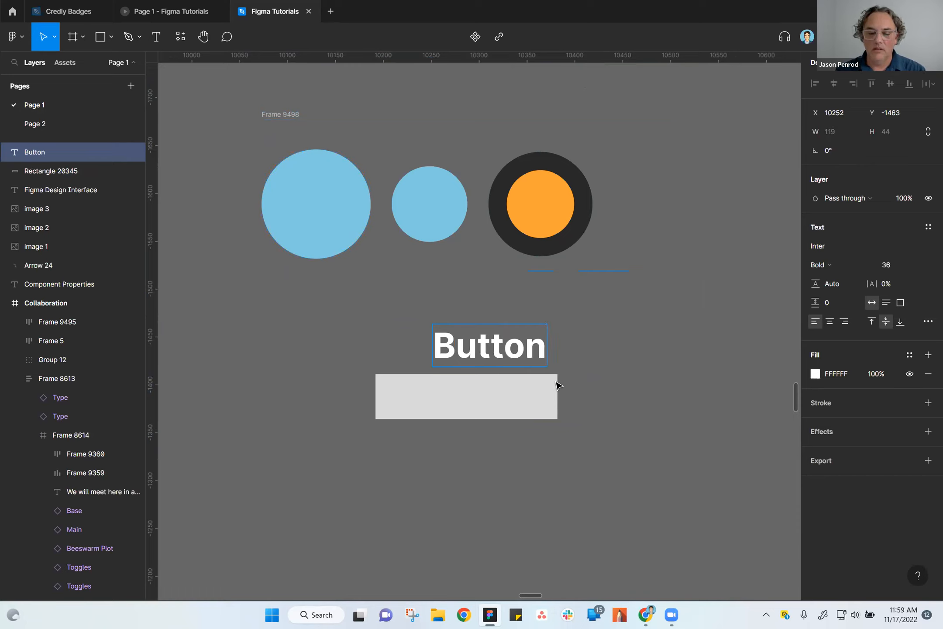
key("Escape")
Move the "Button" text onto the grey rectangle and colour it with the Primary/Midnight style.
left_click_drag(502, 351, 480, 399)
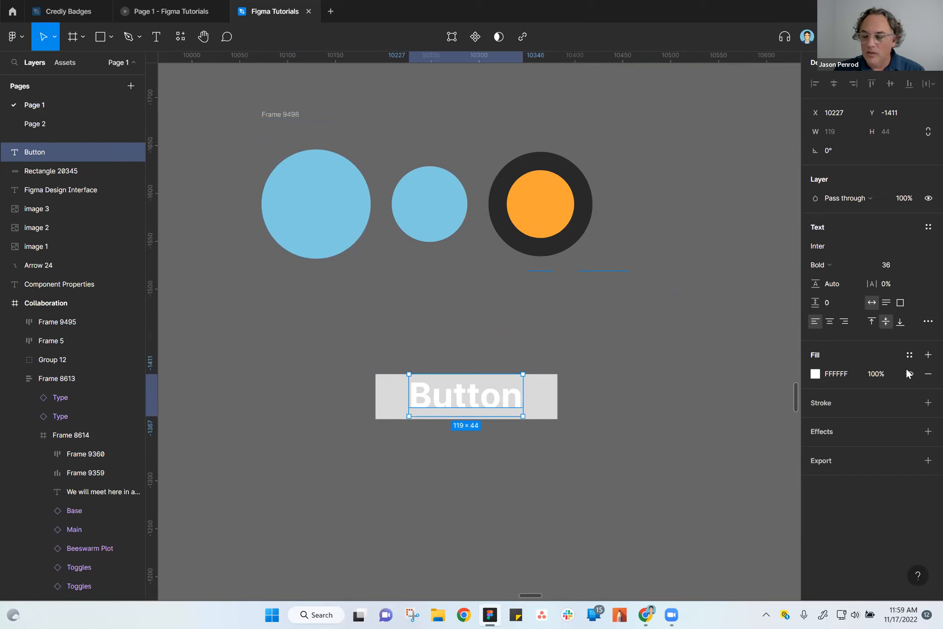
left_click(909, 355)
left_click(845, 467)
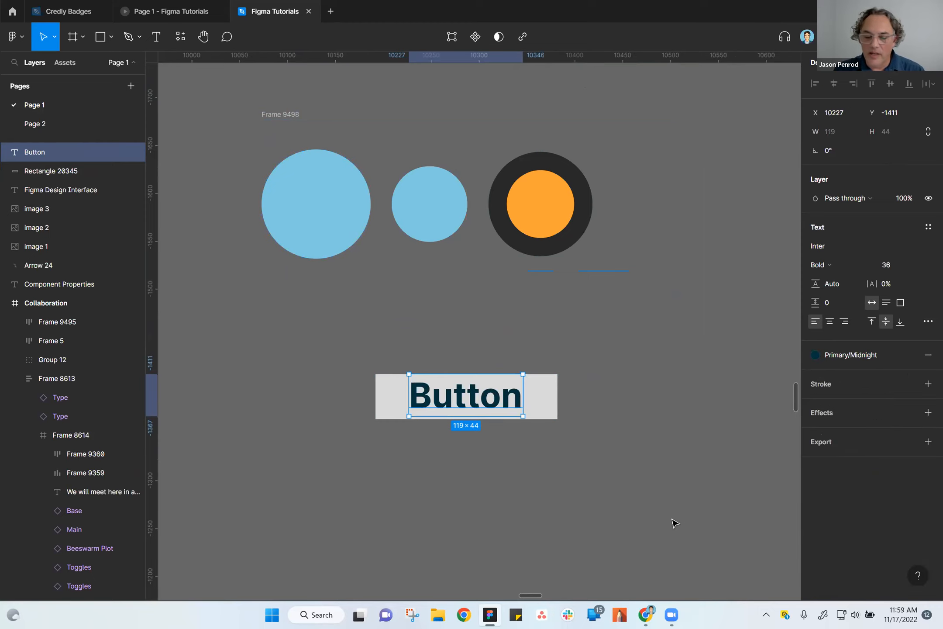
Group the "Button" text with the rectangle and narrow the group to a width of 121.
left_click(539, 399)
left_click_drag(310, 339, 633, 463)
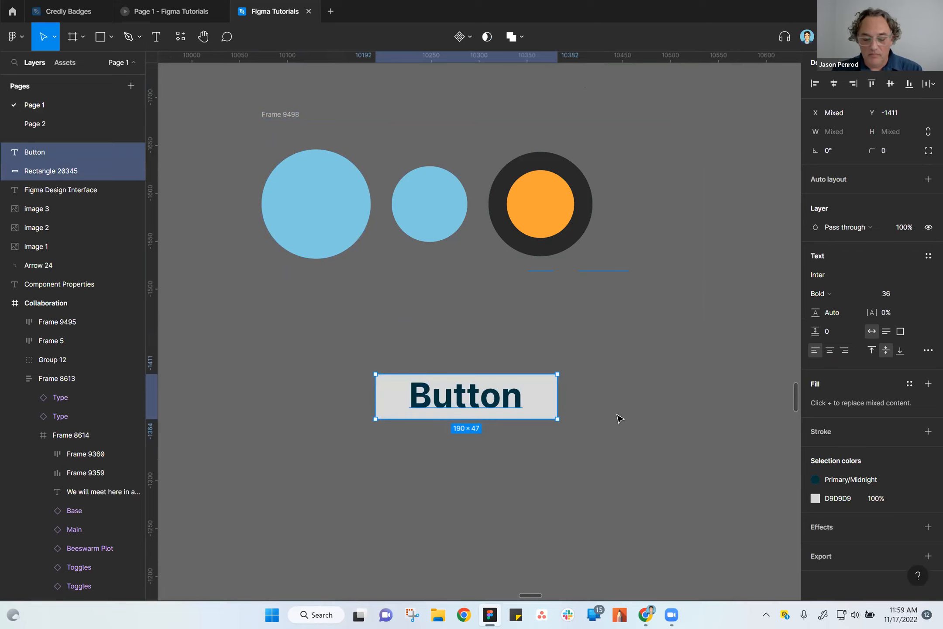
key("ctrl+g")
left_click(428, 373)
left_click(446, 401)
left_click_drag(559, 418, 492, 419)
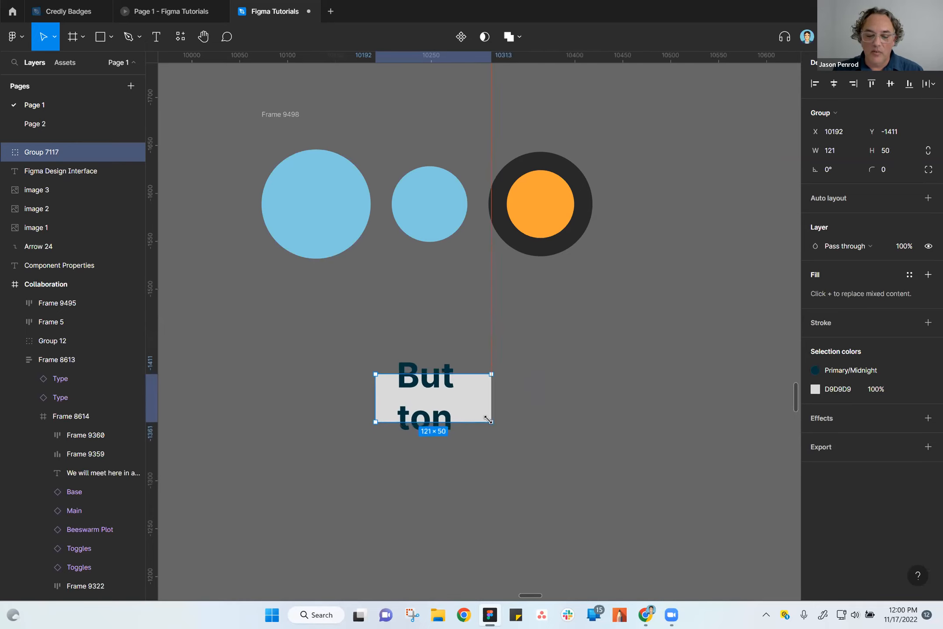
Widen the text box inside the group to 121 × 44 and move the group to X 10313, Y -1485.
double_click(432, 381)
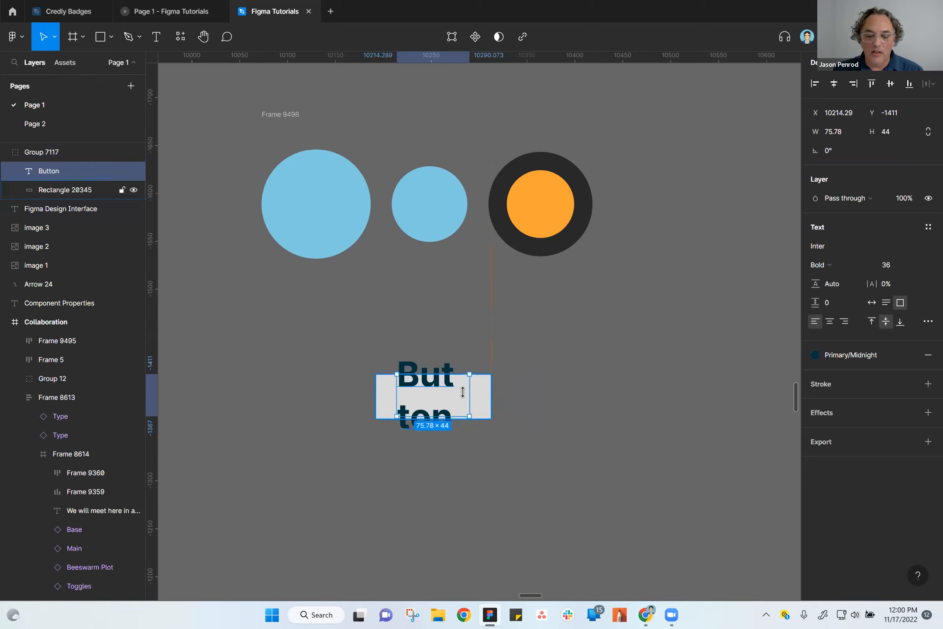
left_click_drag(489, 395, 493, 396)
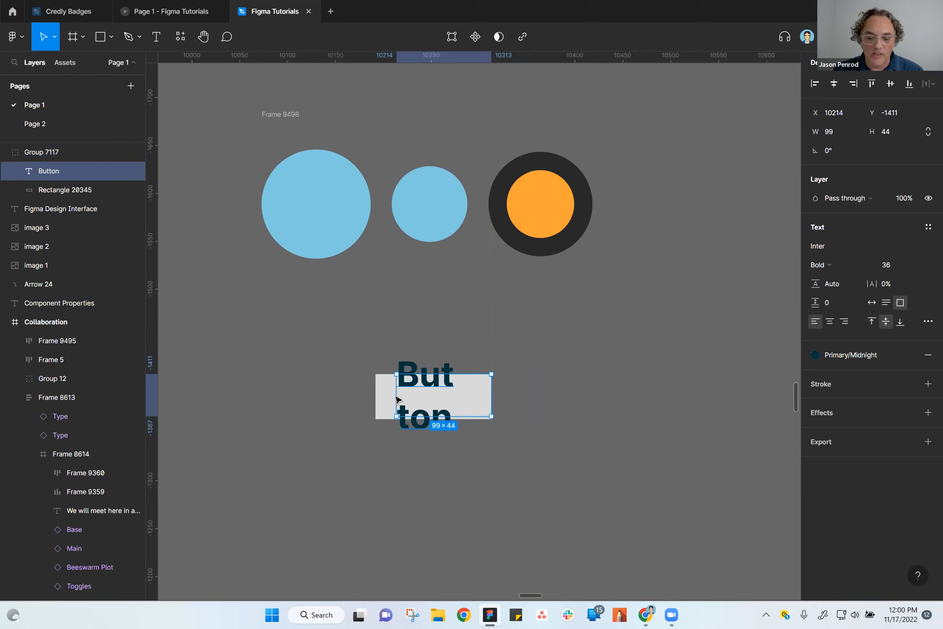
left_click_drag(398, 401, 378, 401)
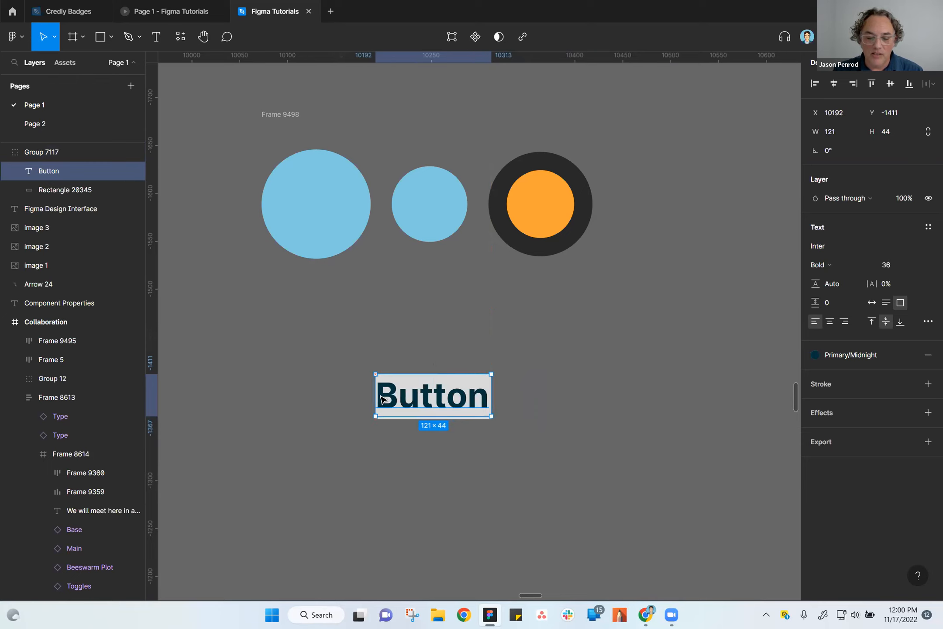
left_click(479, 436)
left_click_drag(482, 391, 549, 335)
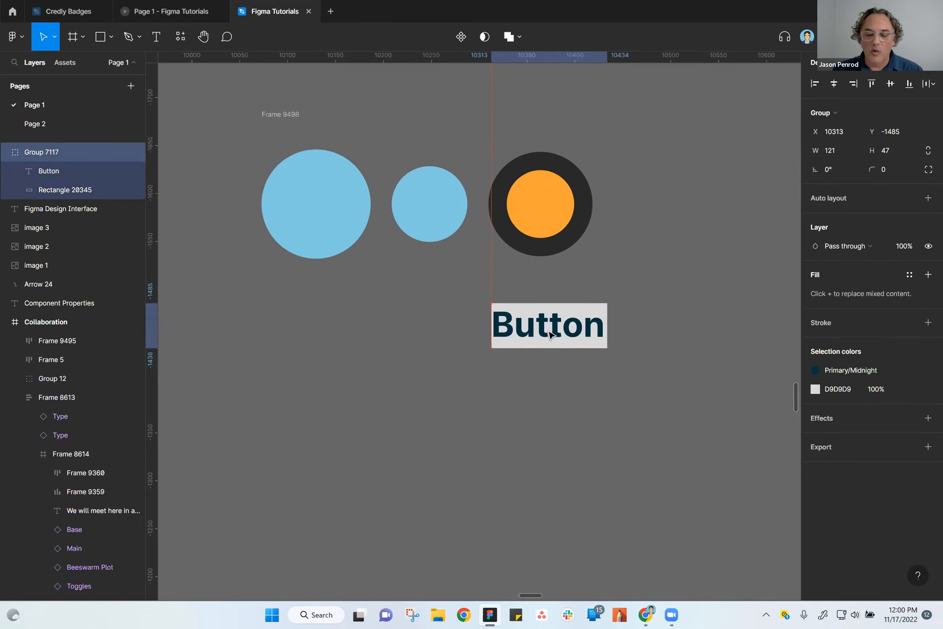
left_click(522, 435)
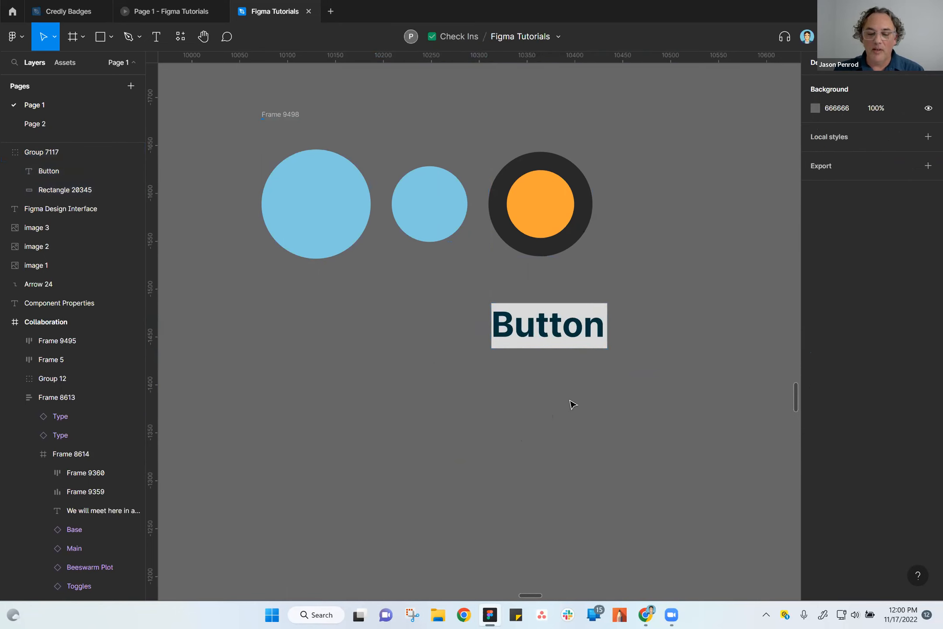
Duplicate the "Button" text inside the group and place the copy below and left of the grey rectangle.
double_click(551, 333)
left_click_drag(552, 333, 485, 456)
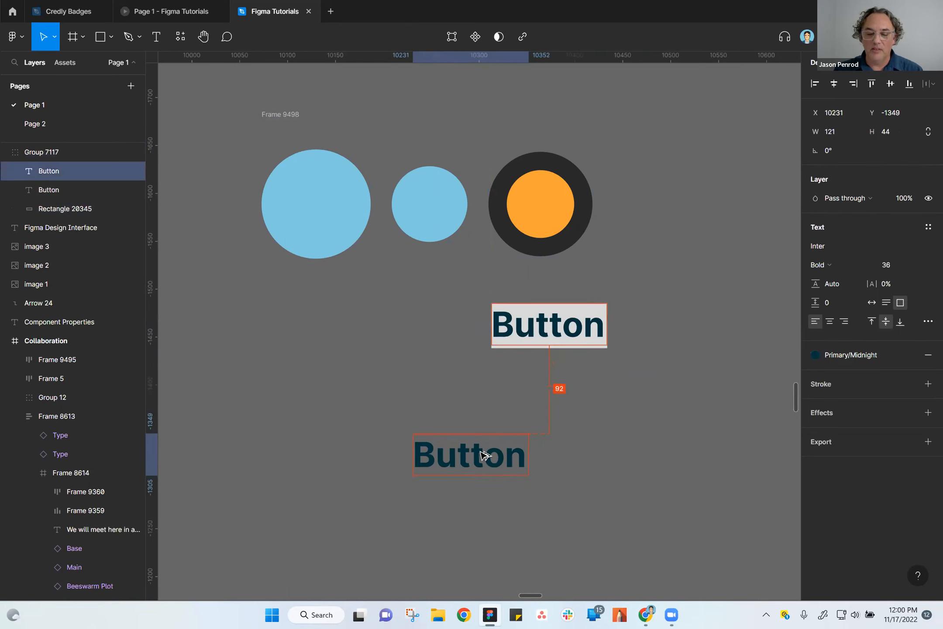
left_click(617, 493)
scroll(545, 333, "down", 3)
scroll(546, 333, "left", 2)
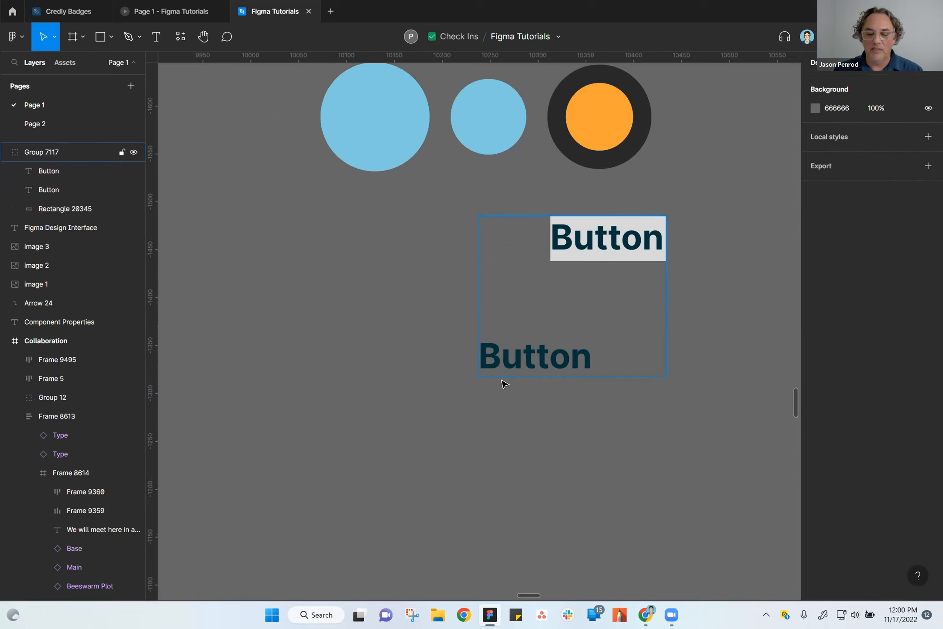
Cut the lower "Button" text out of the group and paste it onto the canvas as a separate text.
double_click(533, 359)
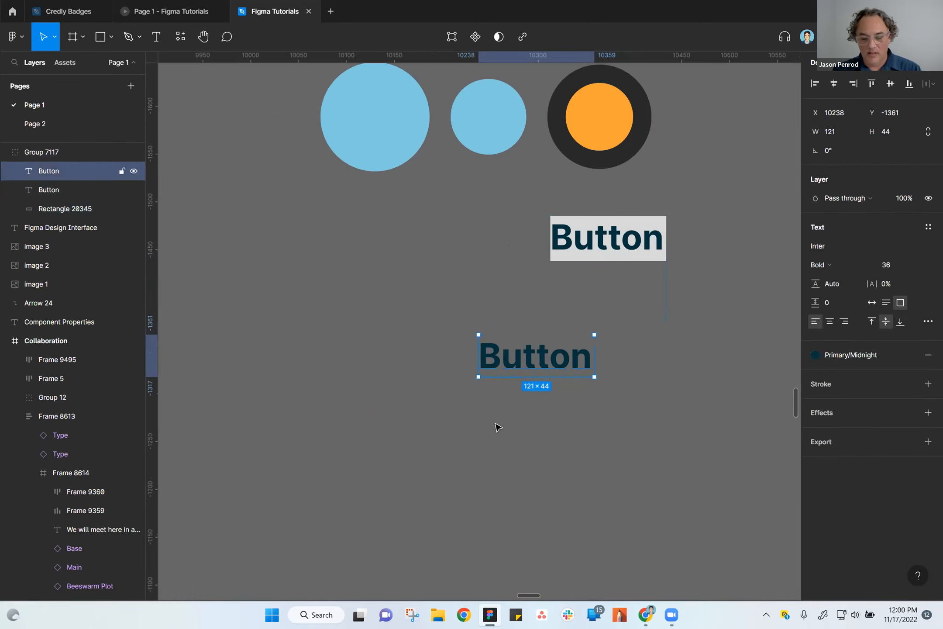
key("Delete")
key("ctrl+v")
left_click(552, 396)
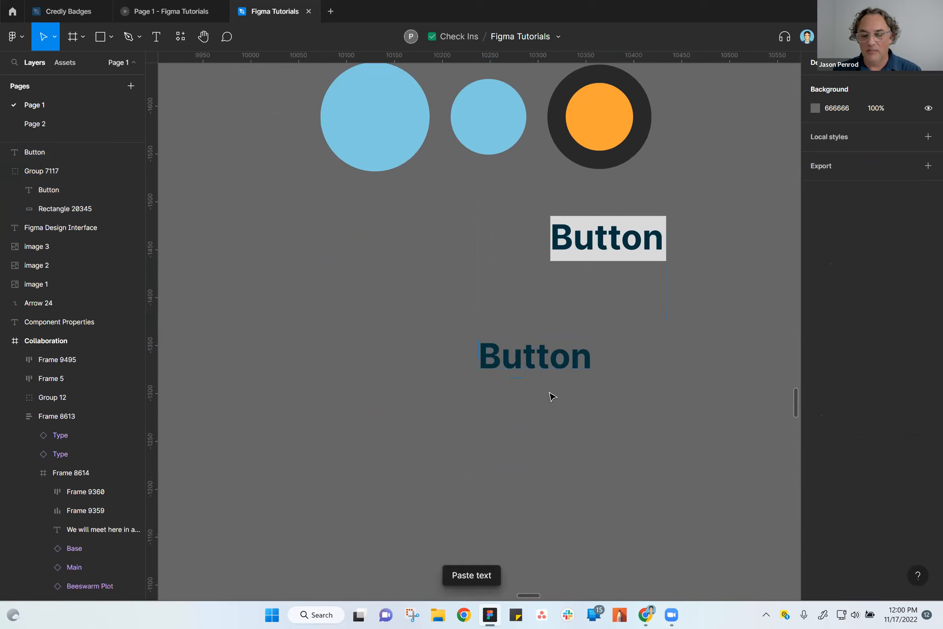
Move the loose "Button" text to X 10174, Y -1343.
left_click(544, 352)
left_click_drag(476, 344, 422, 321)
left_click(488, 379)
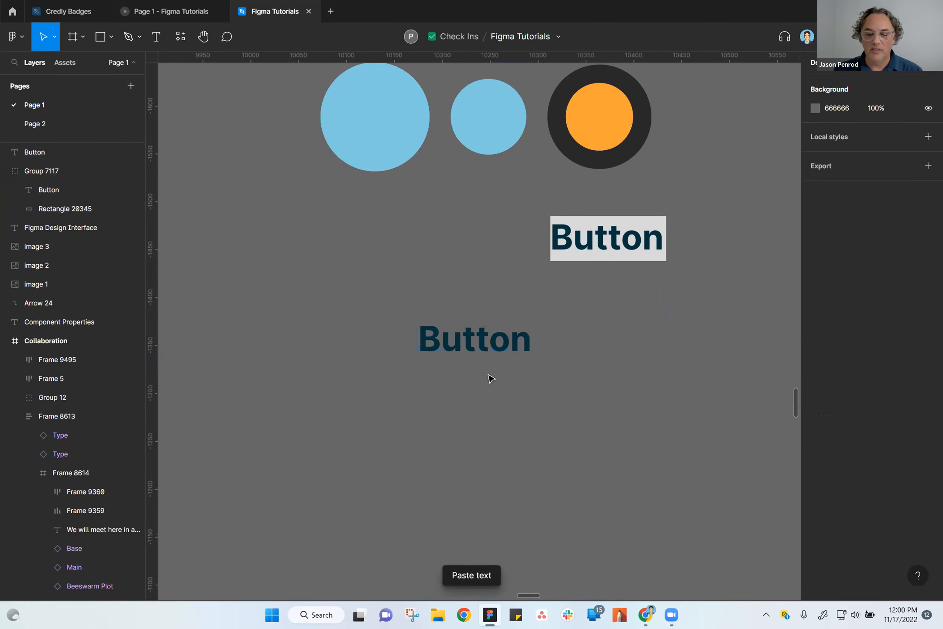
left_click(482, 344)
left_click_drag(472, 350, 472, 384)
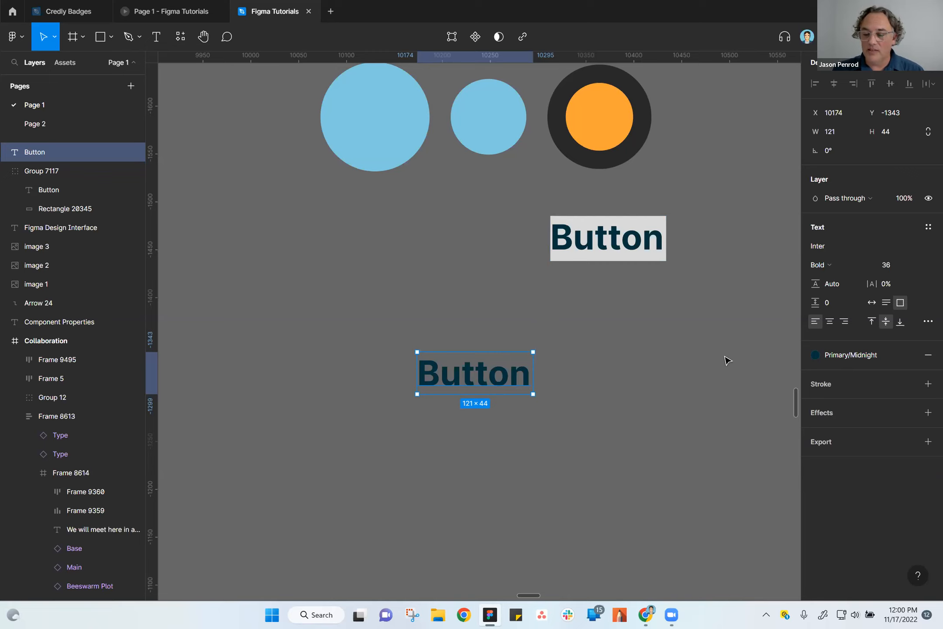
Add auto layout to the loose "Button" text and rename its frame as Button.
key("shift+a")
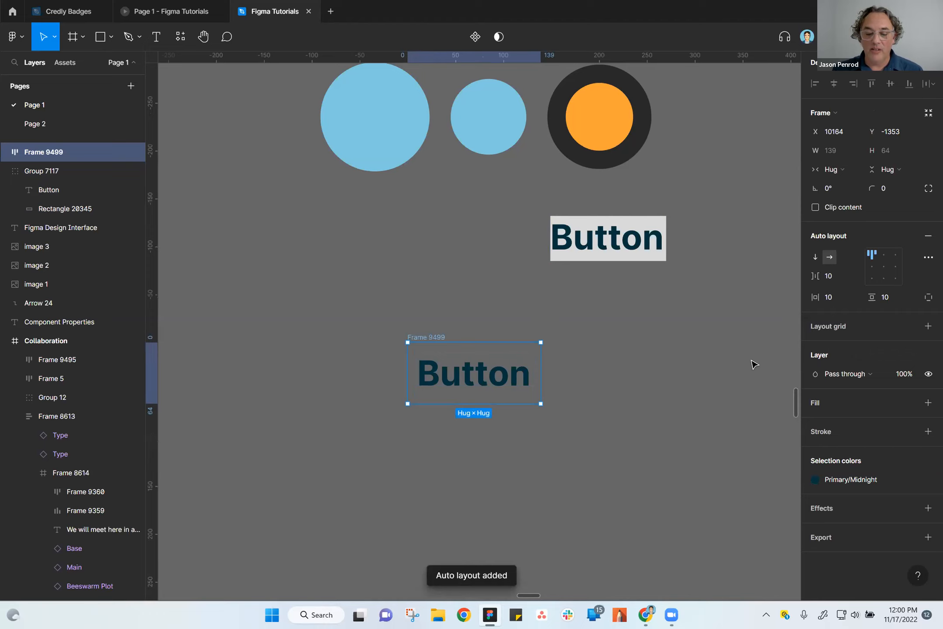
double_click(425, 337)
type("Button")
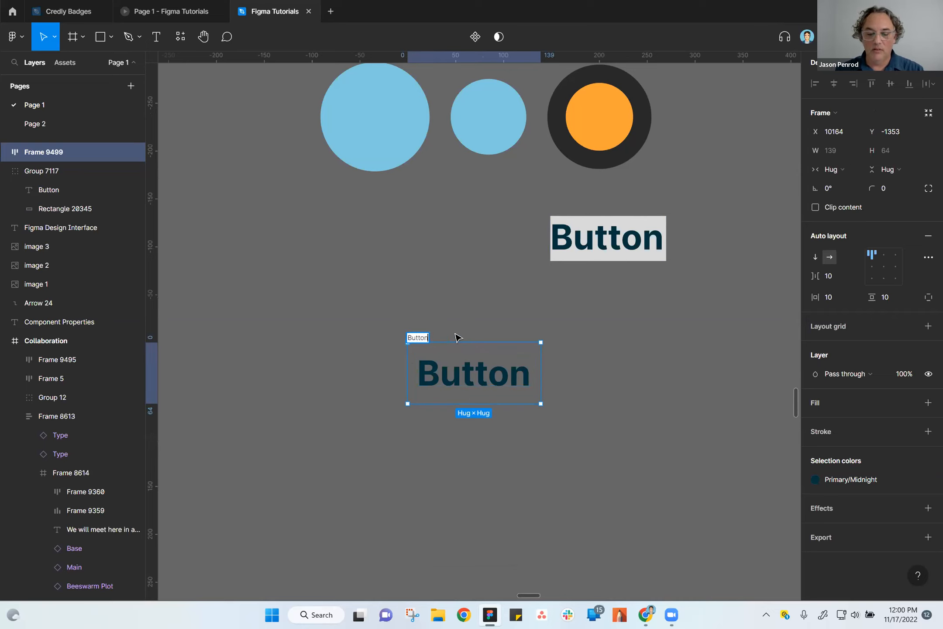
left_click(465, 304)
Give the Button auto layout frame an FFFFFF fill and shift the frame slightly to the left.
left_click(481, 383)
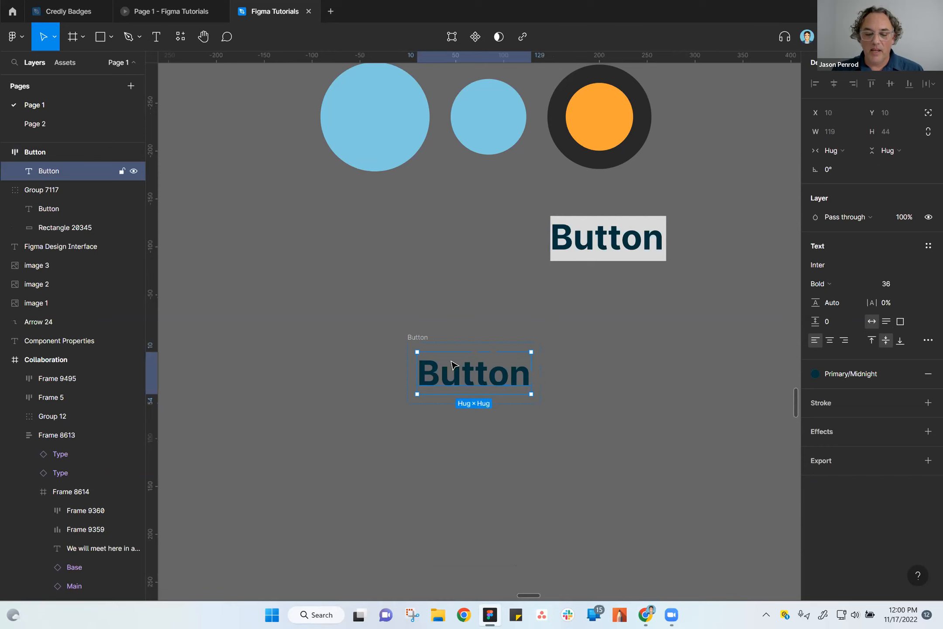
left_click(420, 339)
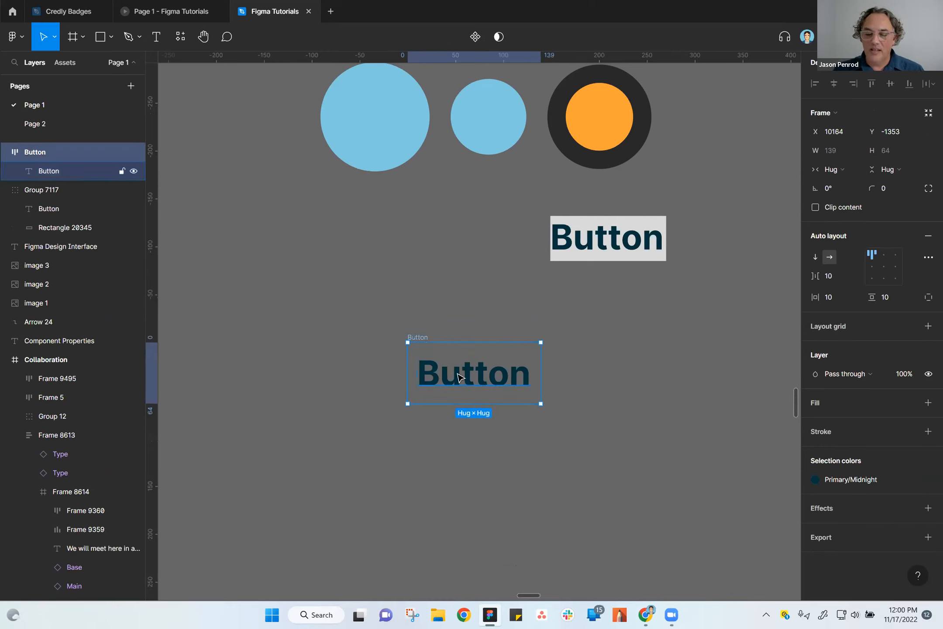
left_click(505, 386)
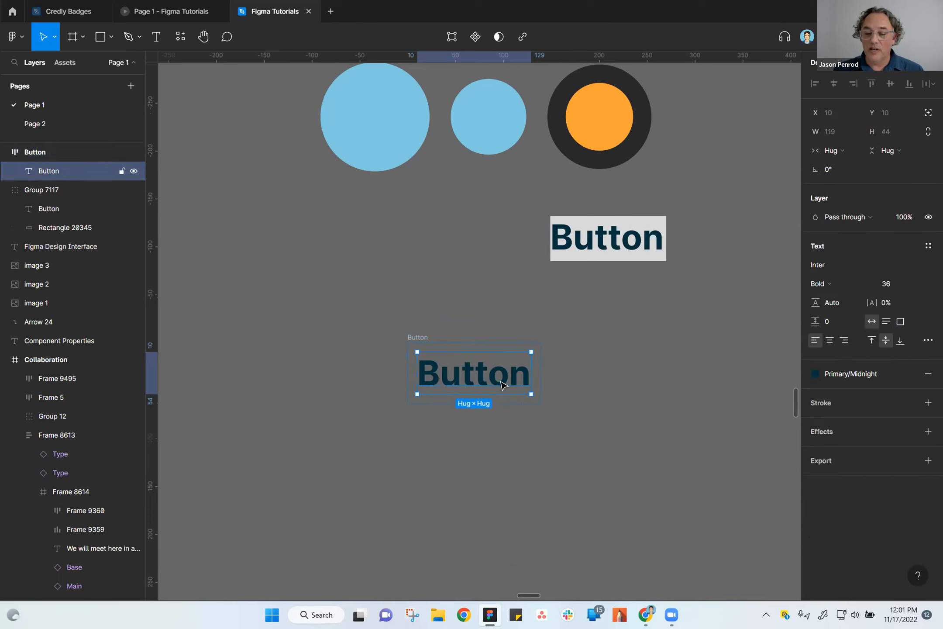
left_click(418, 337)
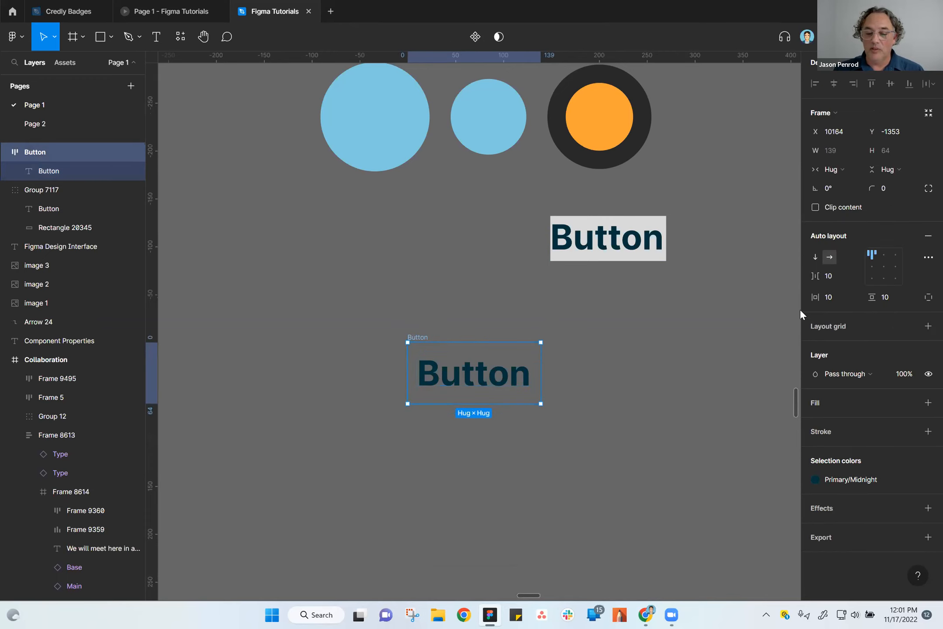
left_click(832, 260)
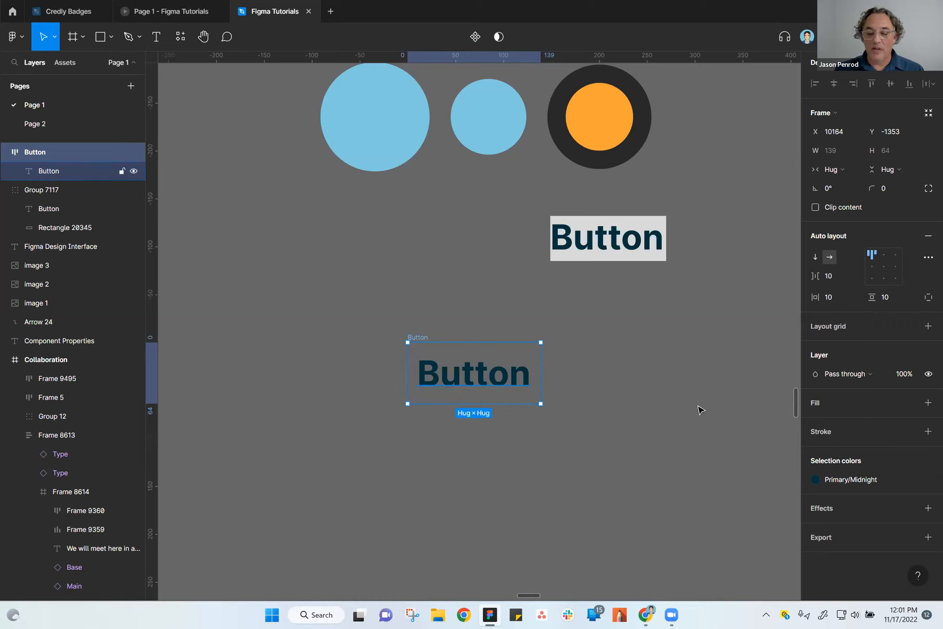
left_click(928, 403)
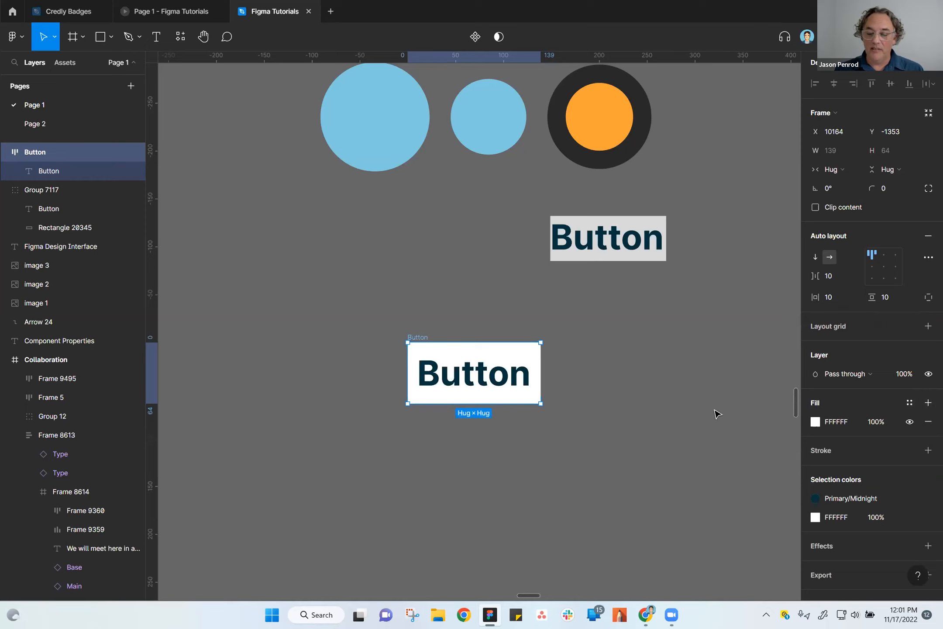
mouse_move(420, 336)
left_mouse_down()
mouse_move(428, 372)
mouse_move(416, 345)
left_mouse_up()
Change the text inside the white button frame to "Button One".
double_click(464, 377)
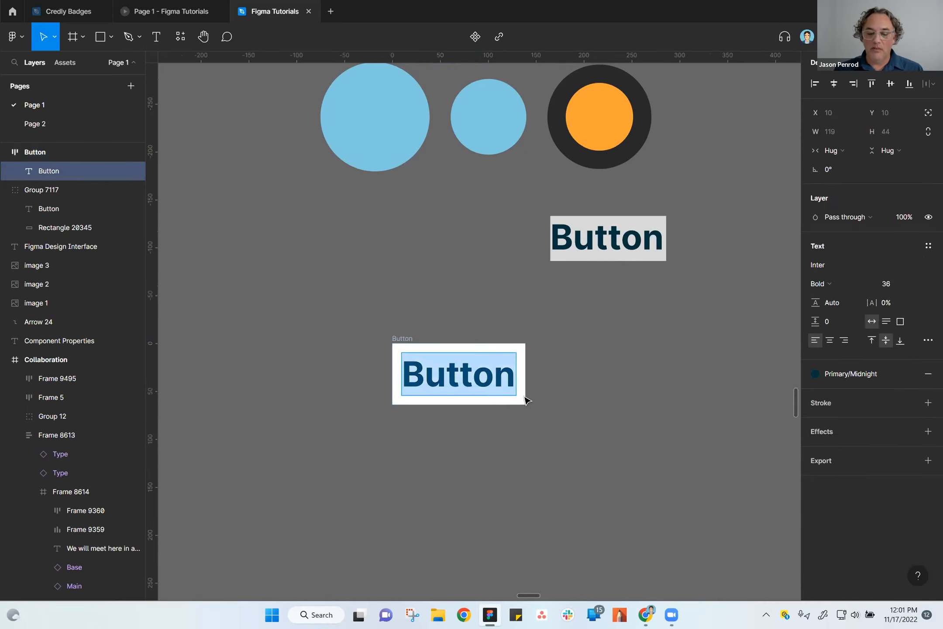
left_click(517, 378)
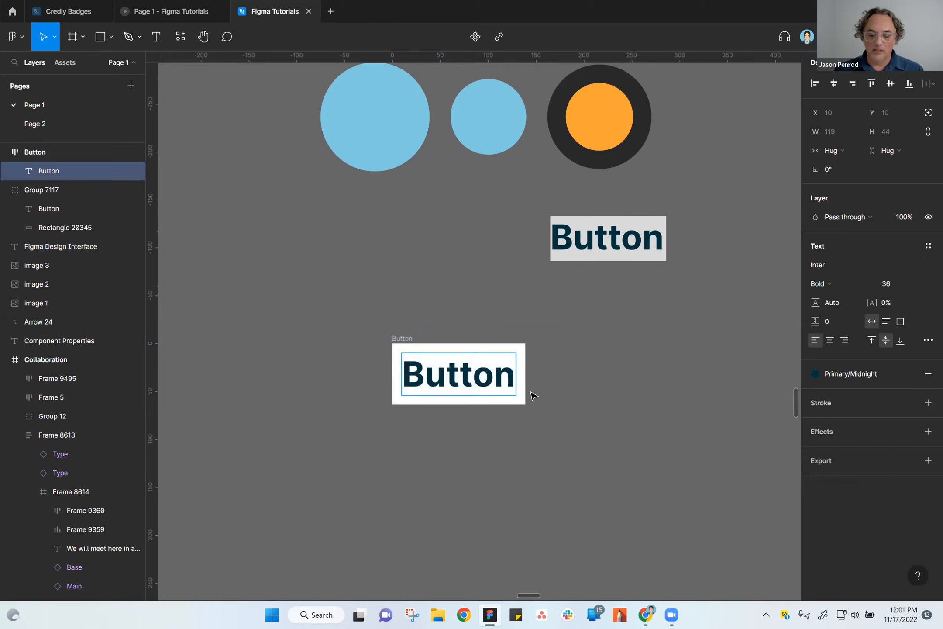
type("One")
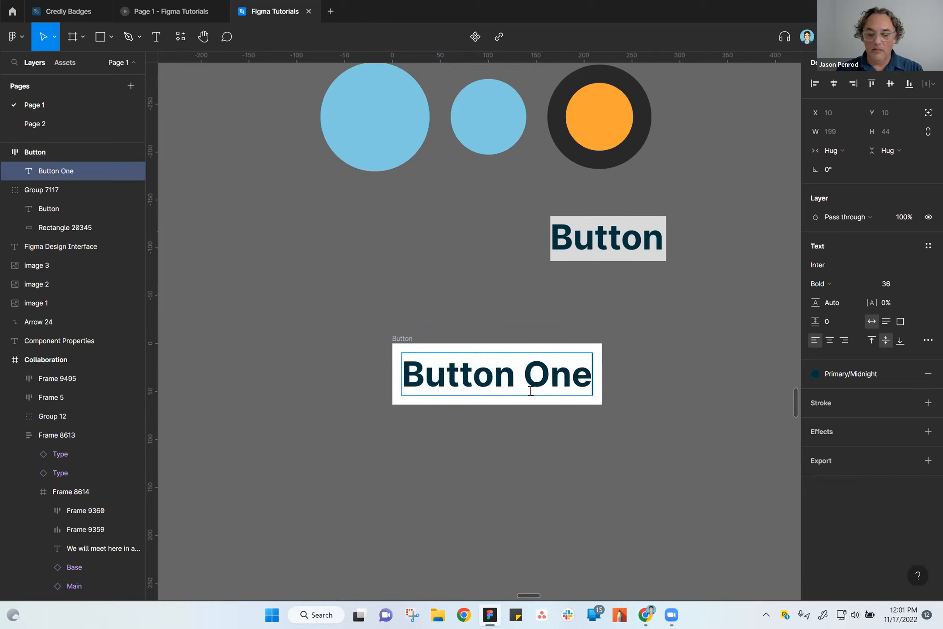
key("Escape")
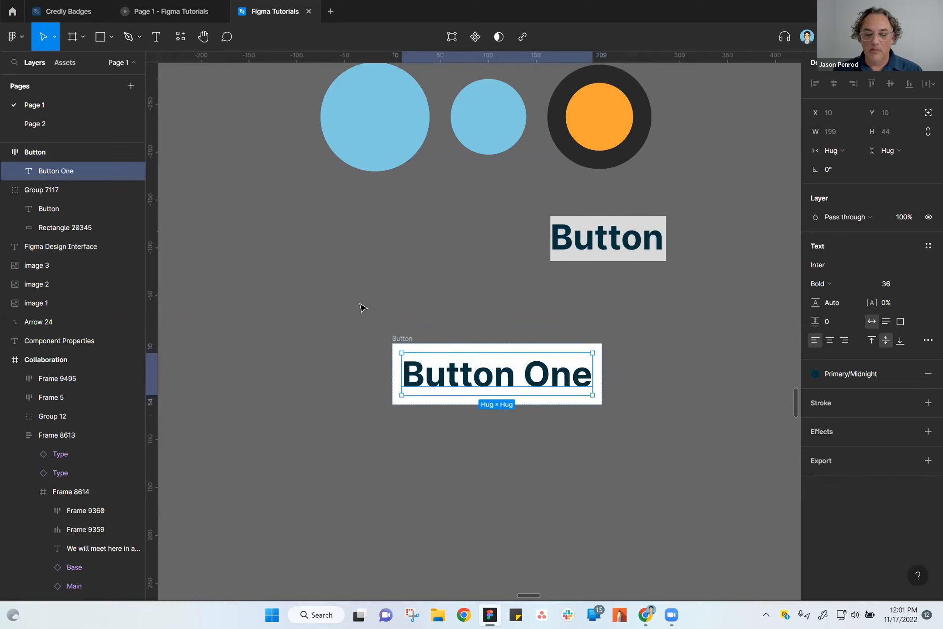
Move the white auto layout Button frame slightly left to X 10133, Y -1351.
left_click(407, 330)
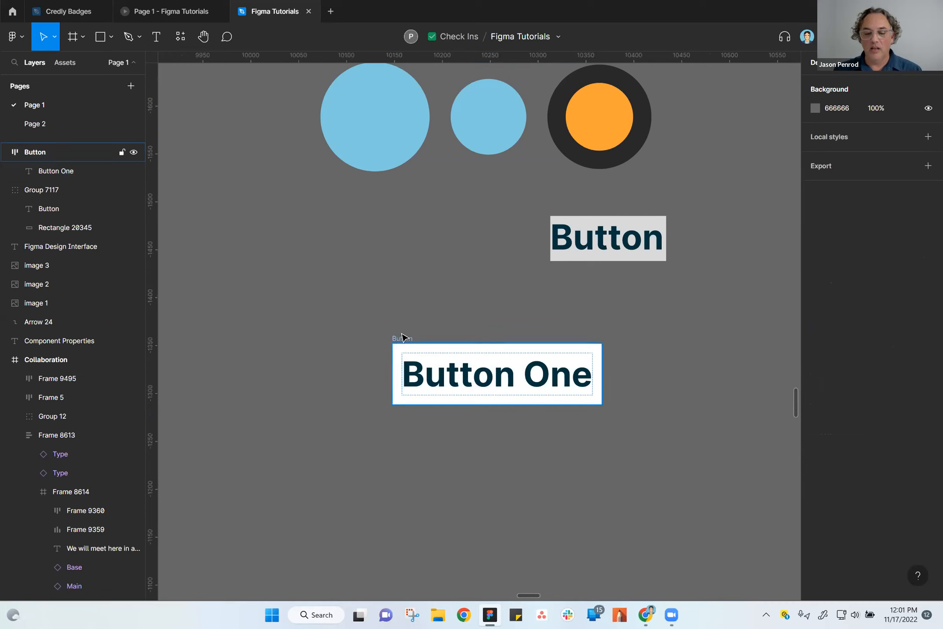
left_click(398, 340)
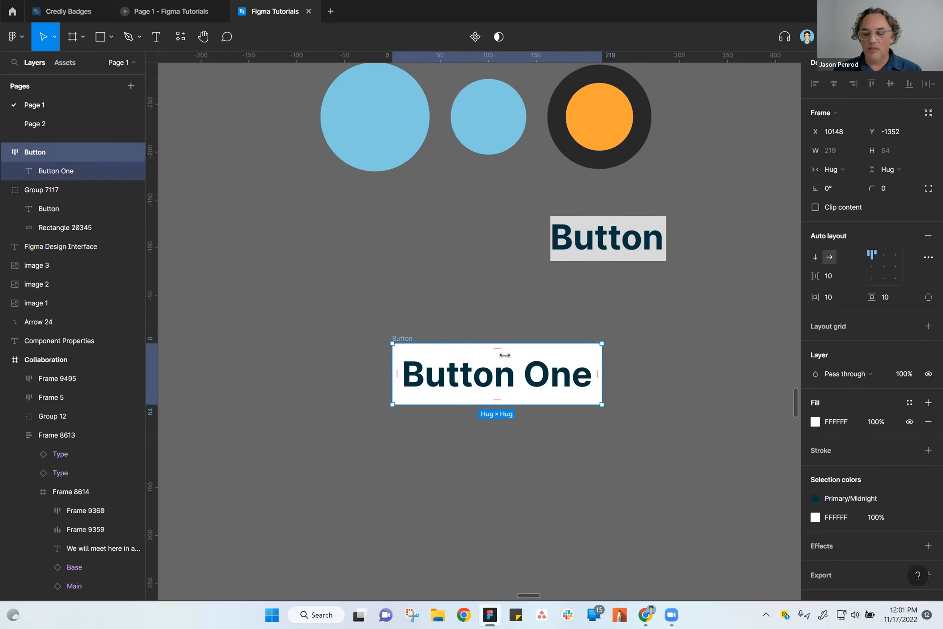
left_click(563, 502)
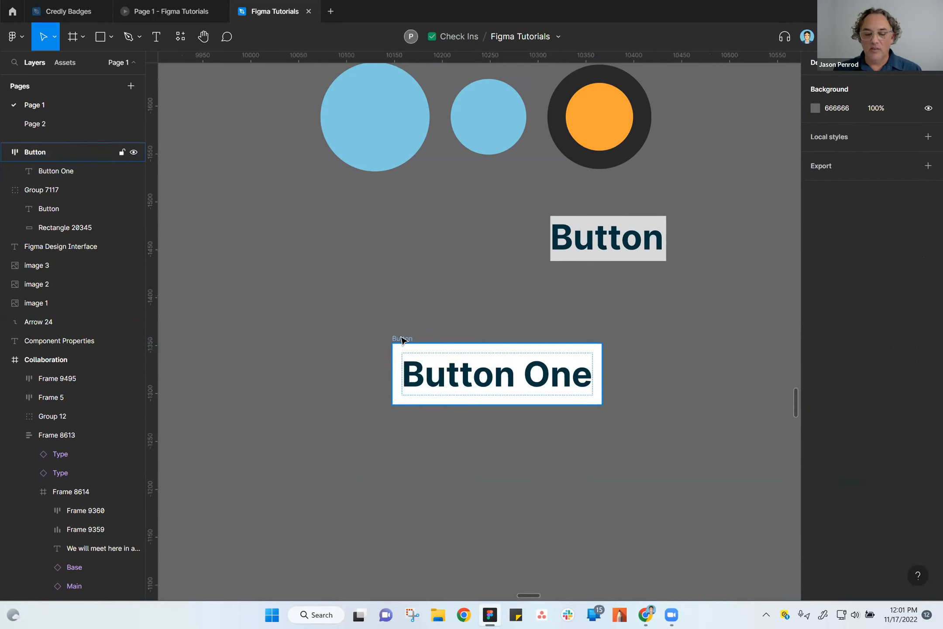
left_click(406, 340)
mouse_move(404, 349)
left_mouse_down()
mouse_move(423, 345)
mouse_move(390, 351)
left_mouse_up()
double_click(449, 375)
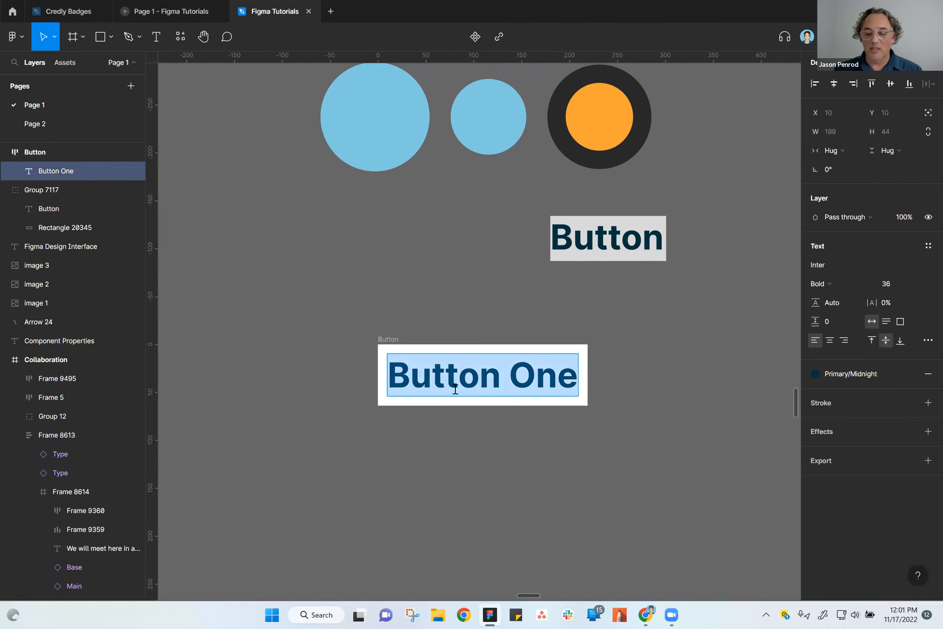
key("Escape")
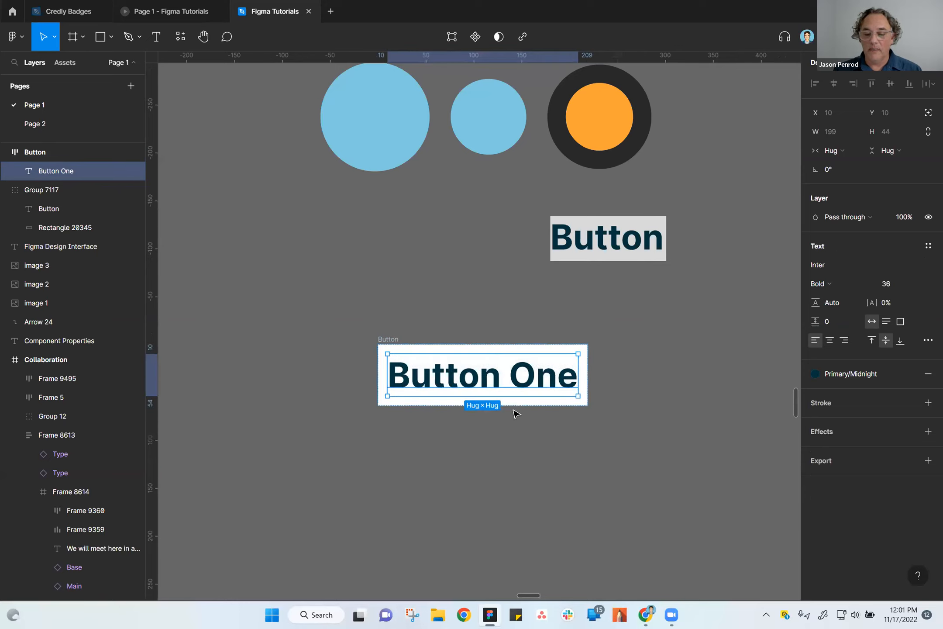
Set the vertical padding of the white Button frame's auto layout to 5.
left_click(387, 341)
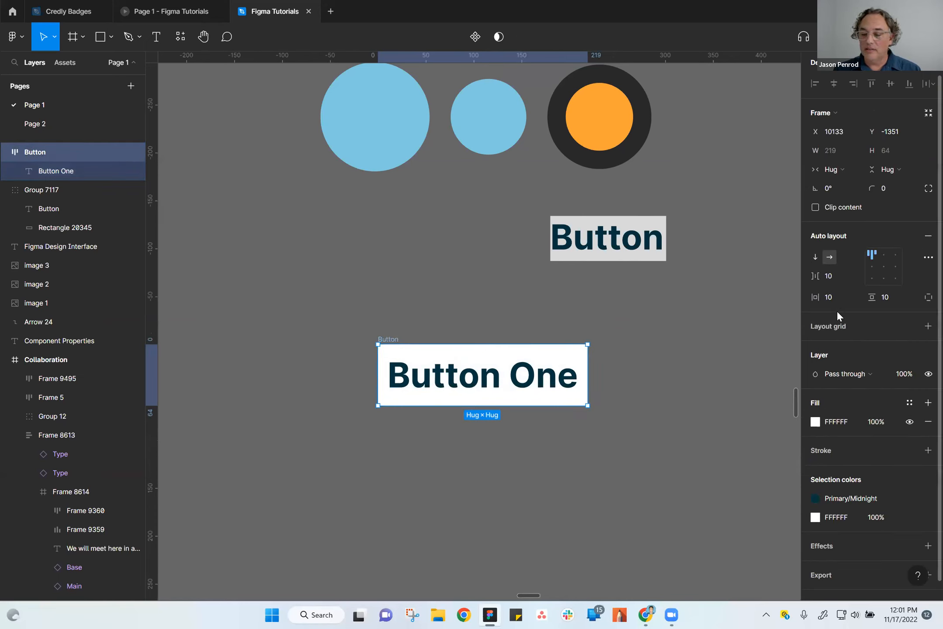
left_click(832, 296)
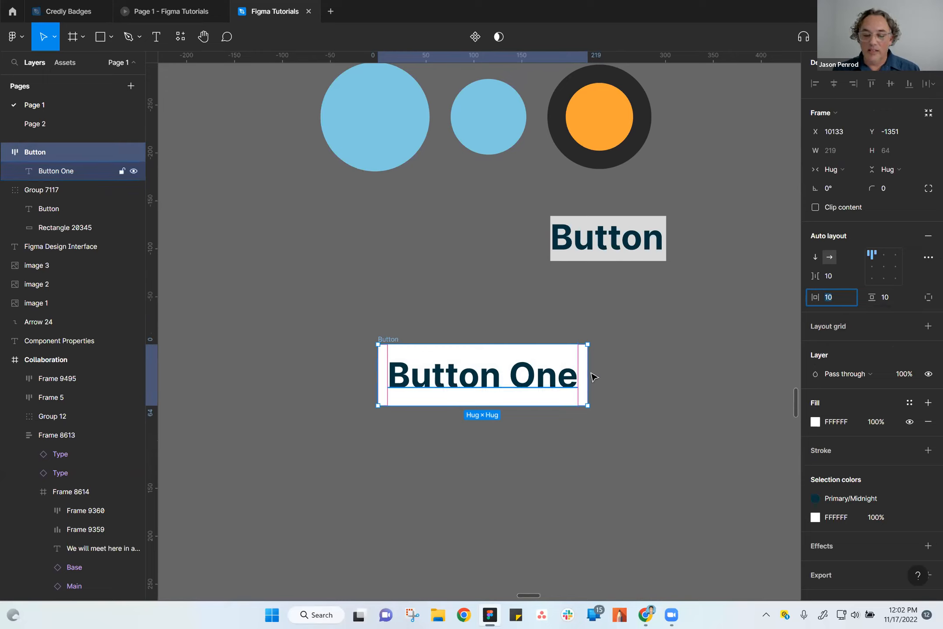
left_click(888, 297)
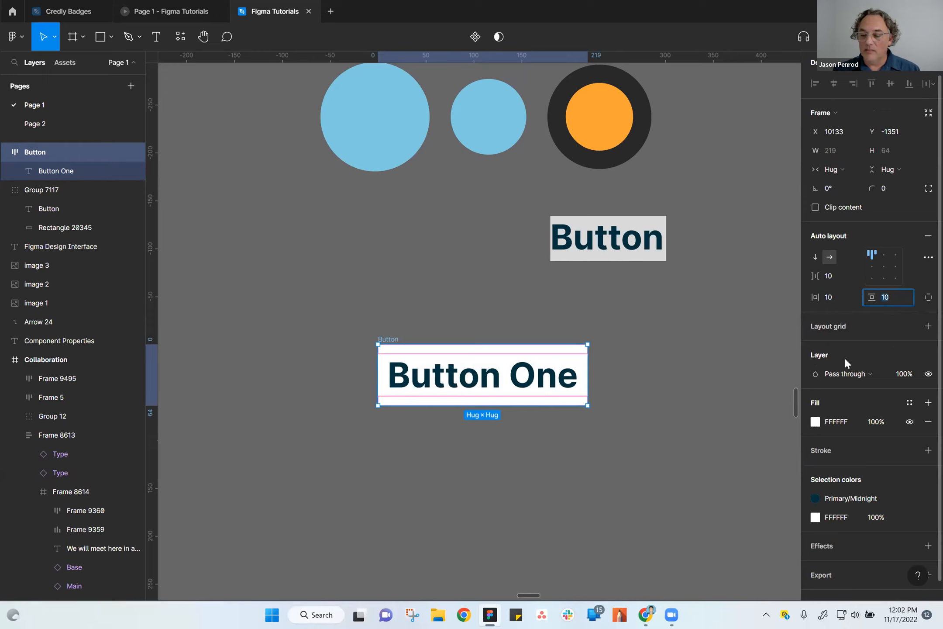
type("5")
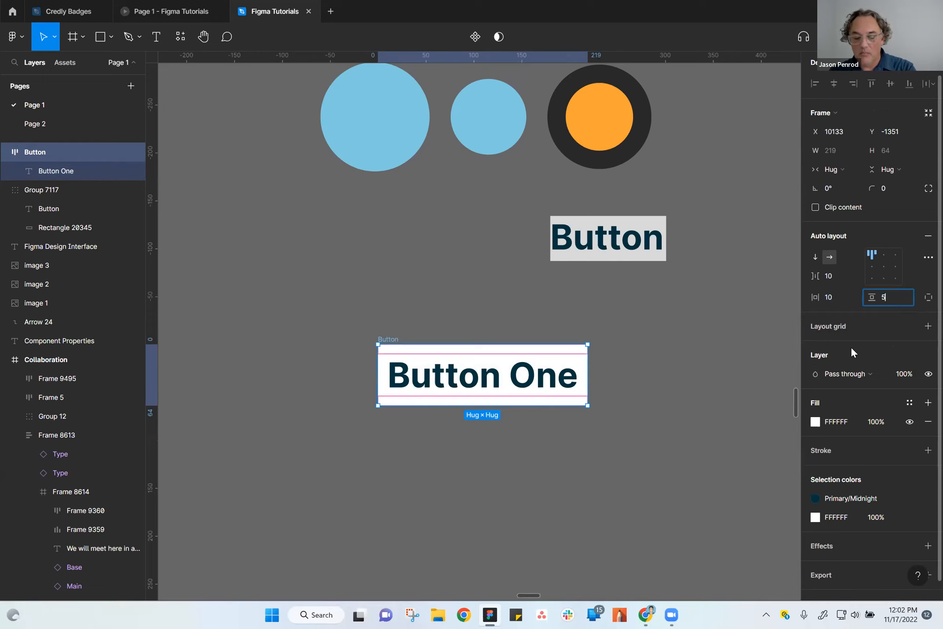
key("Return")
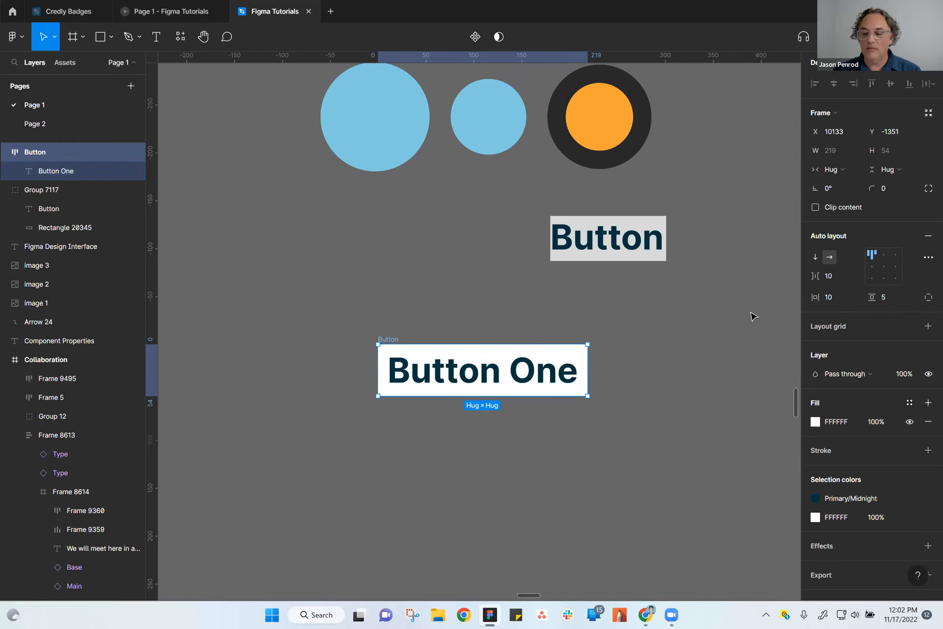
Duplicate the "Button One" text inside the white frame and set the copy's font size to 12.
left_click(466, 365)
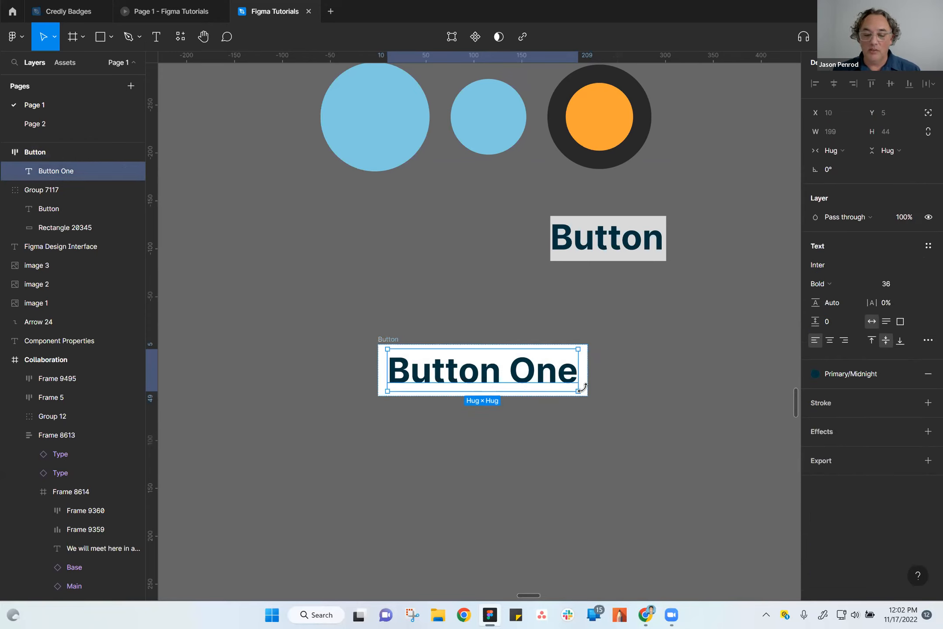
key("ctrl+d")
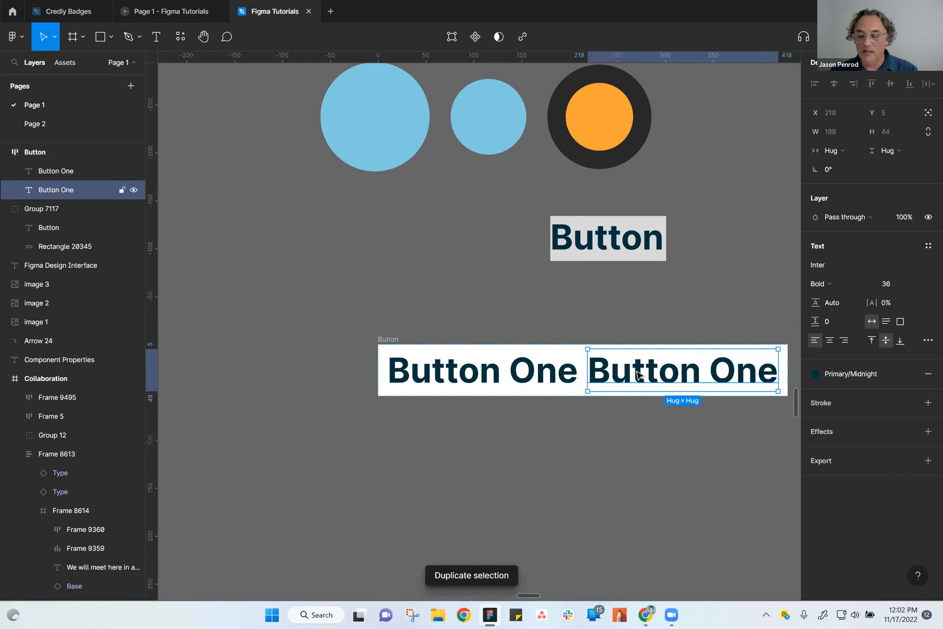
left_click(918, 288)
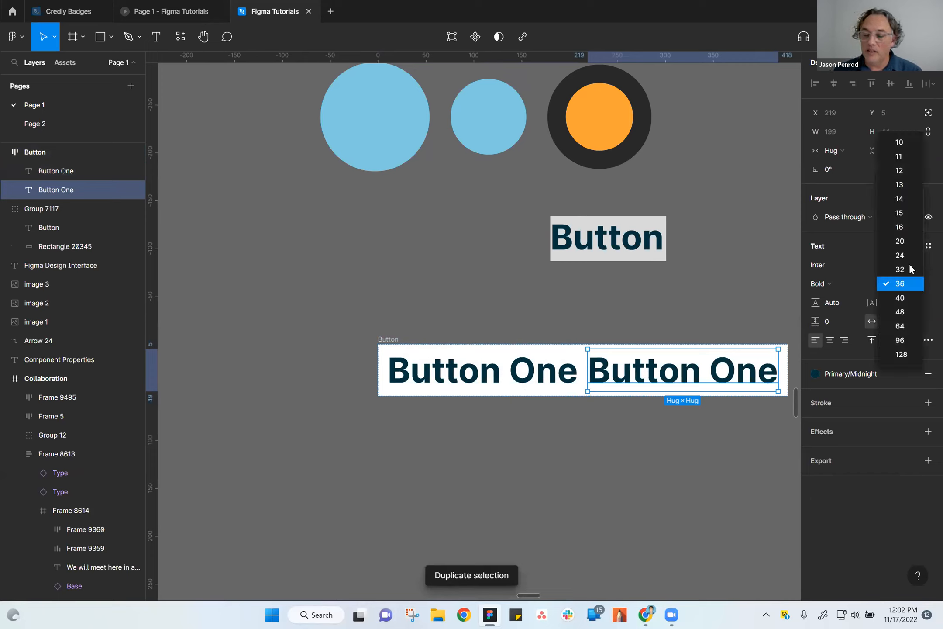
left_click(901, 170)
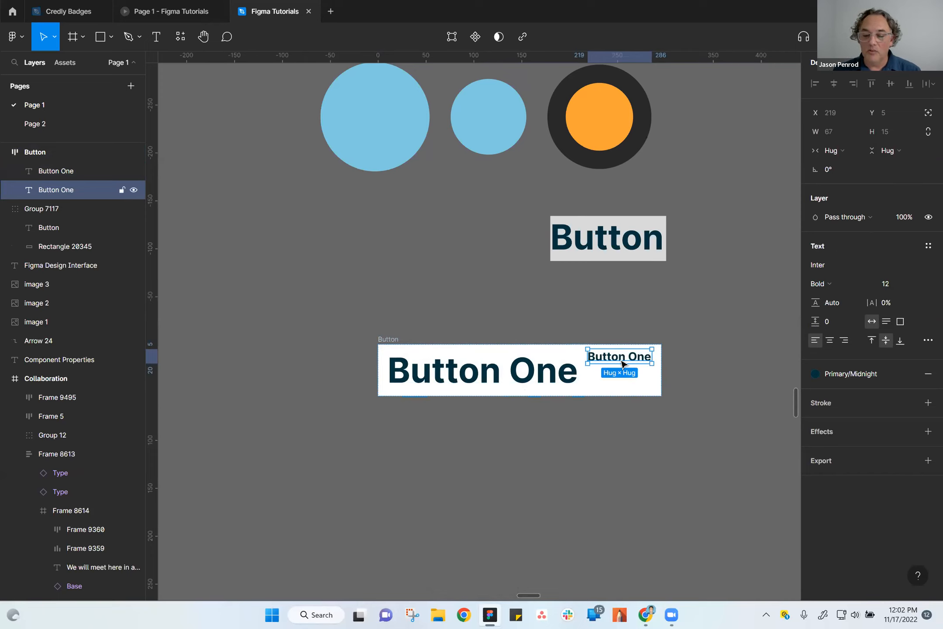
Try center, bottom left and right center alignment for the two texts in the auto layout Button frame.
left_click(561, 471)
left_click(535, 373)
left_click(622, 360)
left_click(391, 340)
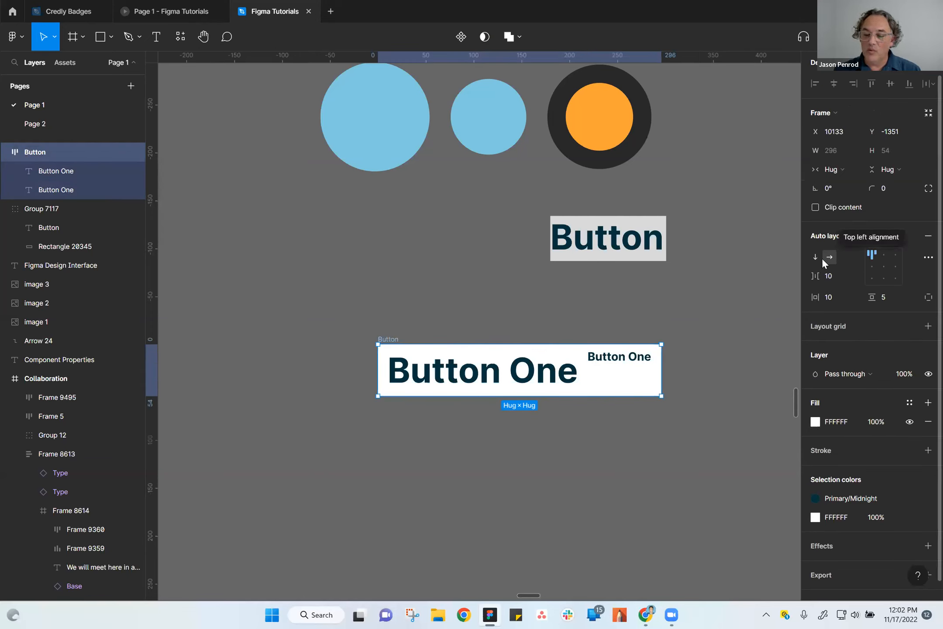
mouse_move(585, 371)
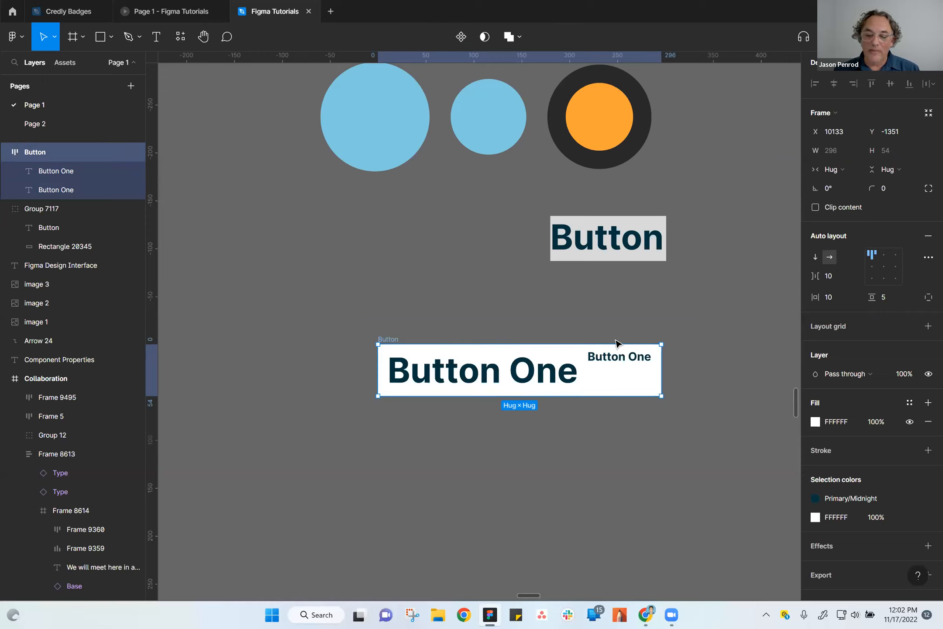
left_click(885, 272)
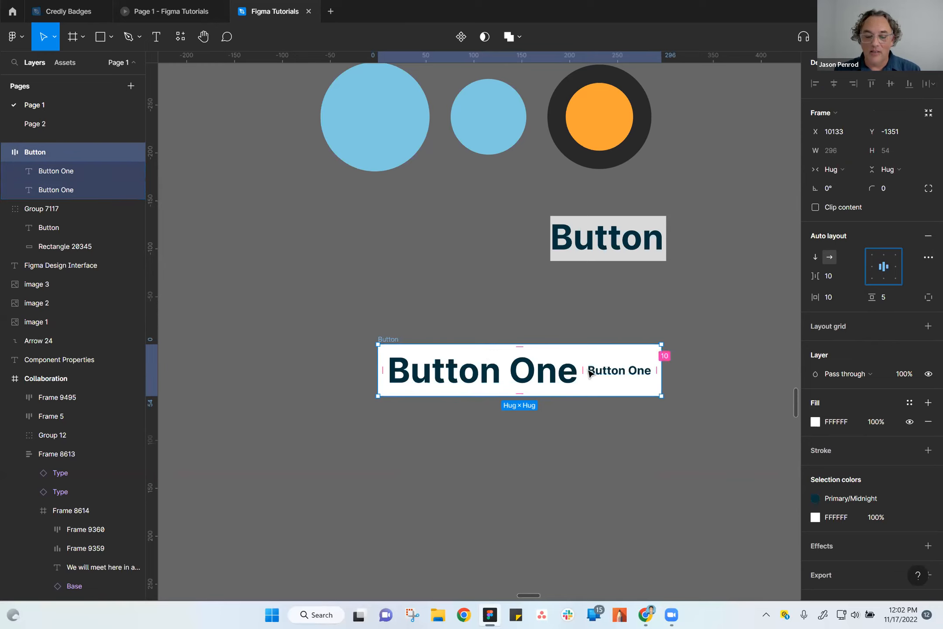
left_click(870, 280)
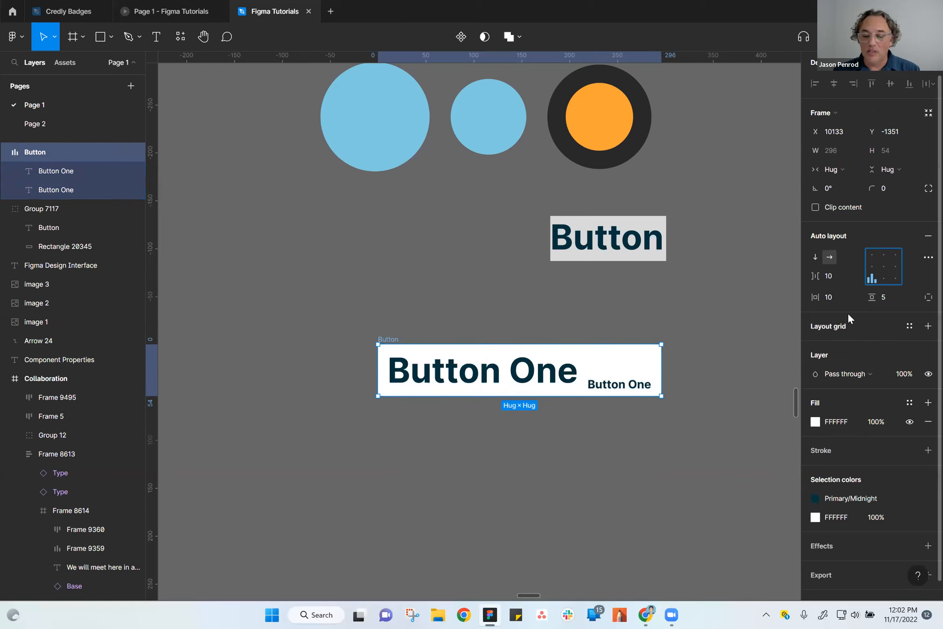
left_click(894, 267)
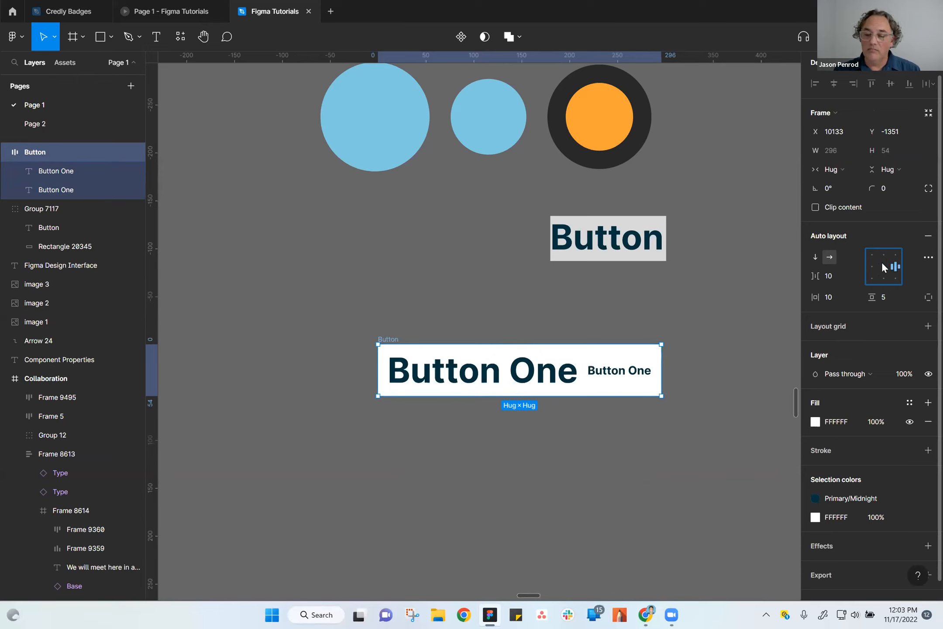
Widen the auto layout Button frame to 376 and move it to X 10081, Y -1385.
left_click_drag(668, 386, 740, 386)
left_click(645, 508)
scroll(603, 476, "right", 3)
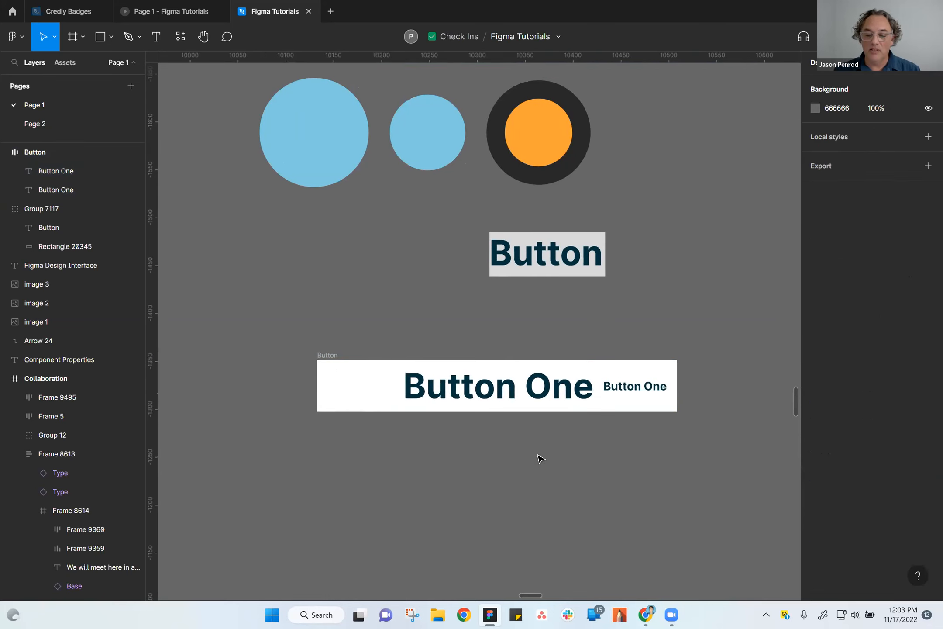
left_click(327, 359)
left_click_drag(328, 359, 278, 327)
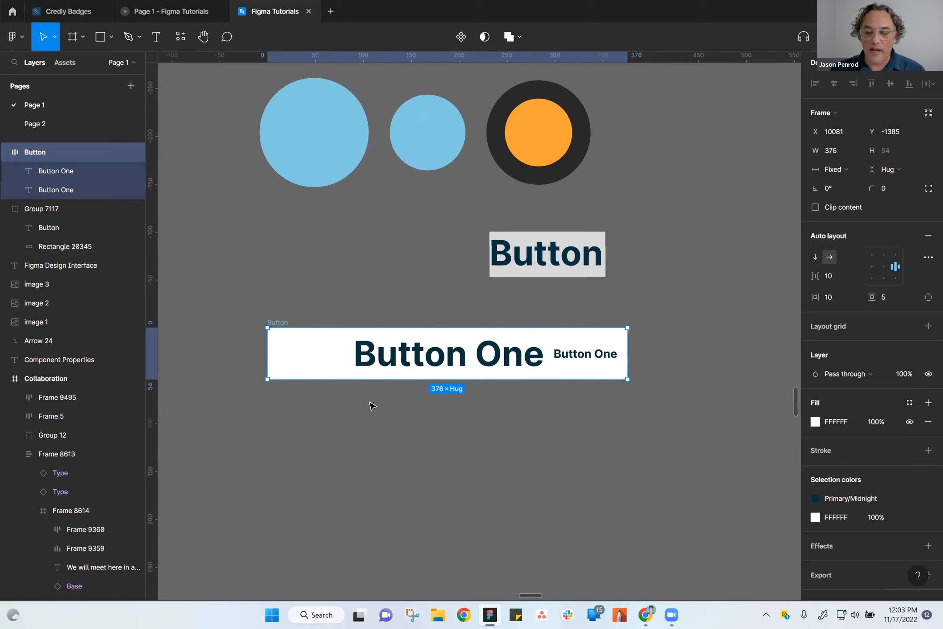
Undo the Button frame's move, widening and alignment changes, and the duplicated "Button One" text.
key("ctrl+z")
key("ctrl+z")
key("ctrl+z")
key("ctrl+z")
key("ctrl+z")
key("ctrl+z")
key("ctrl+z")
key("ctrl+z")
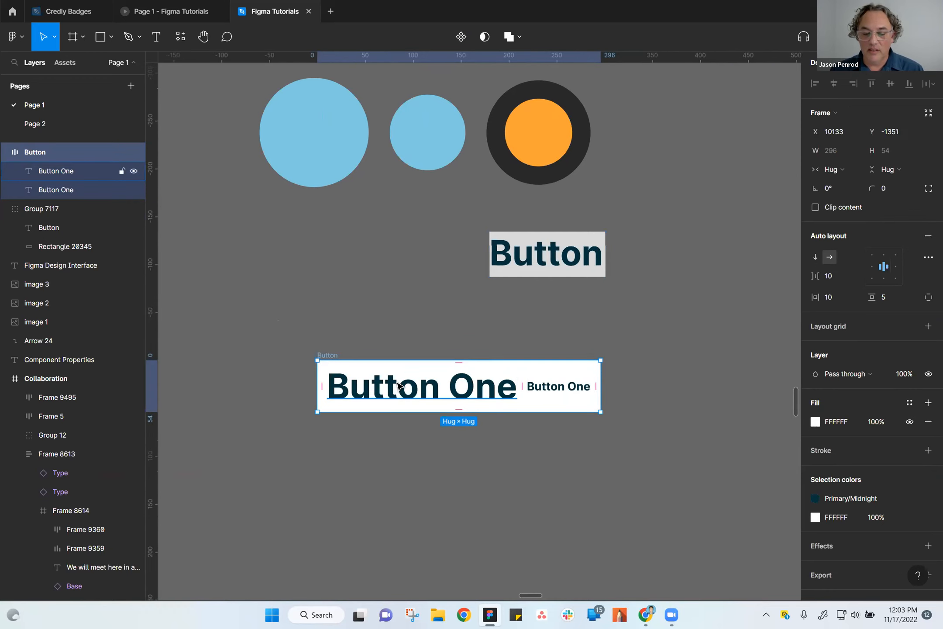
key("ctrl+z")
key("ctrl+z")
key("ctrl+z")
key("ctrl+z")
key("ctrl+z")
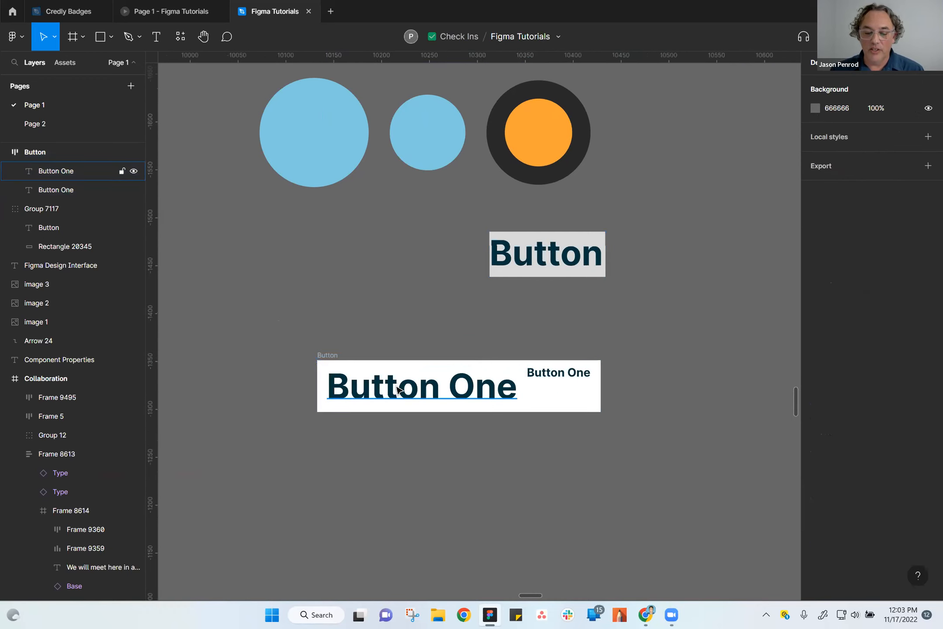
left_click(488, 484)
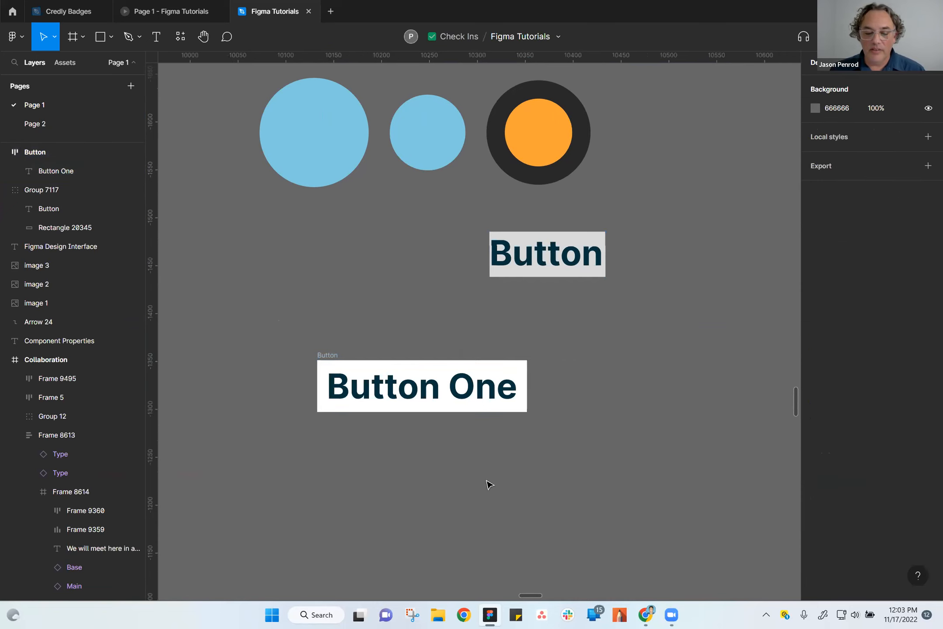
Move the white Button frame to X 10106, Y -1341 and set its corner radius to 8.
left_click(331, 355)
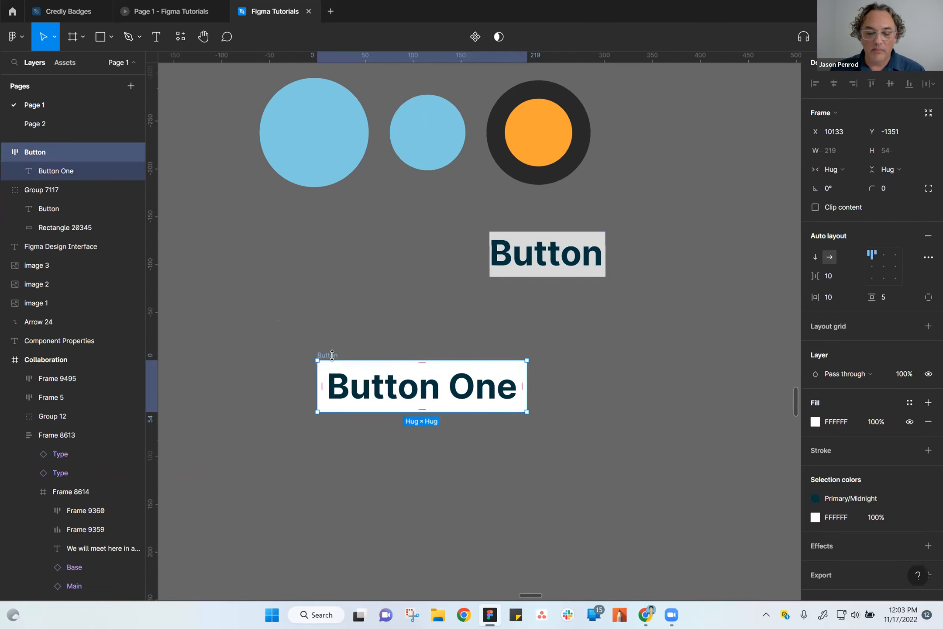
left_click_drag(344, 344, 318, 353)
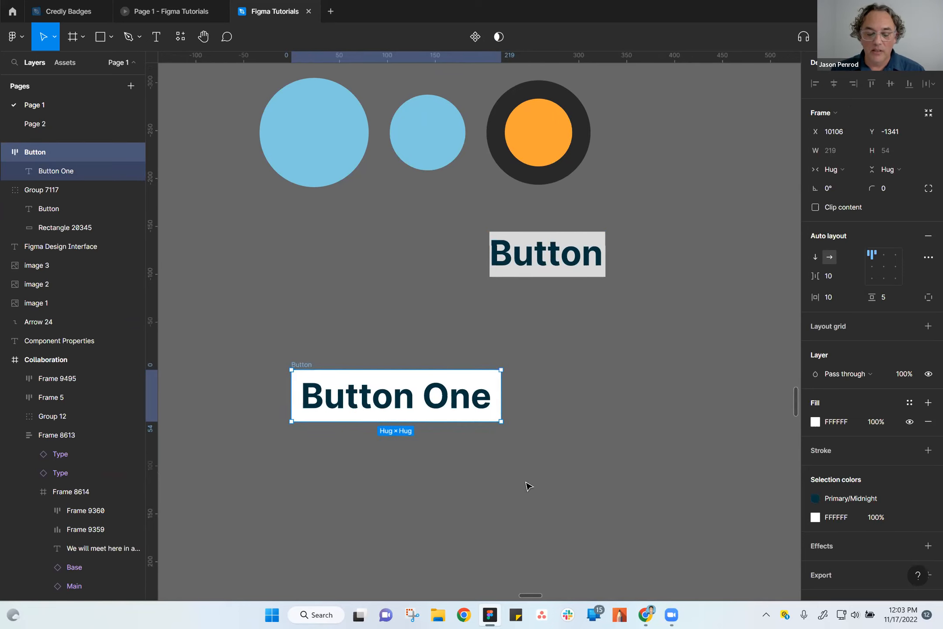
left_click(894, 187)
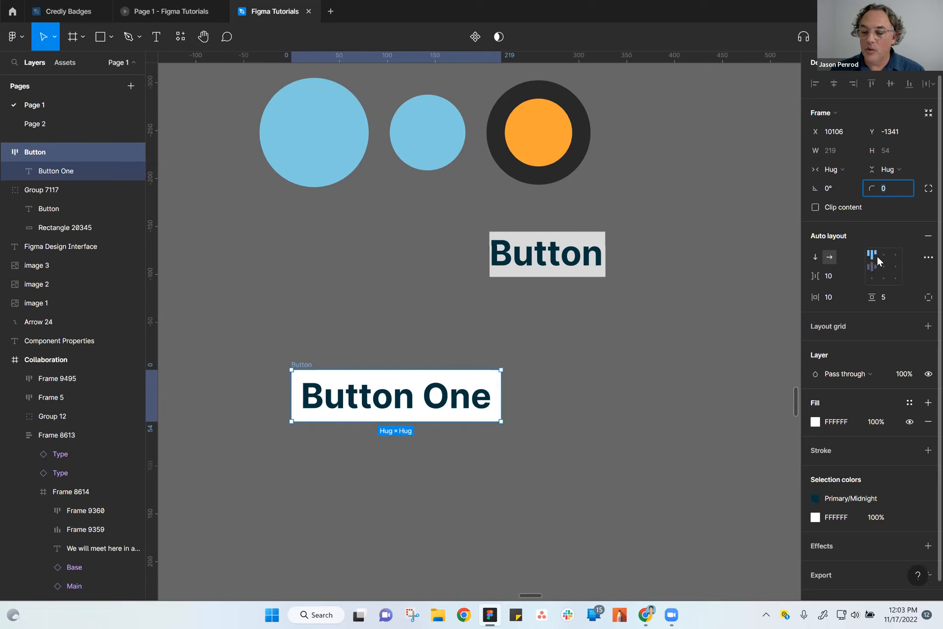
type("8")
key("Return")
left_click(566, 484)
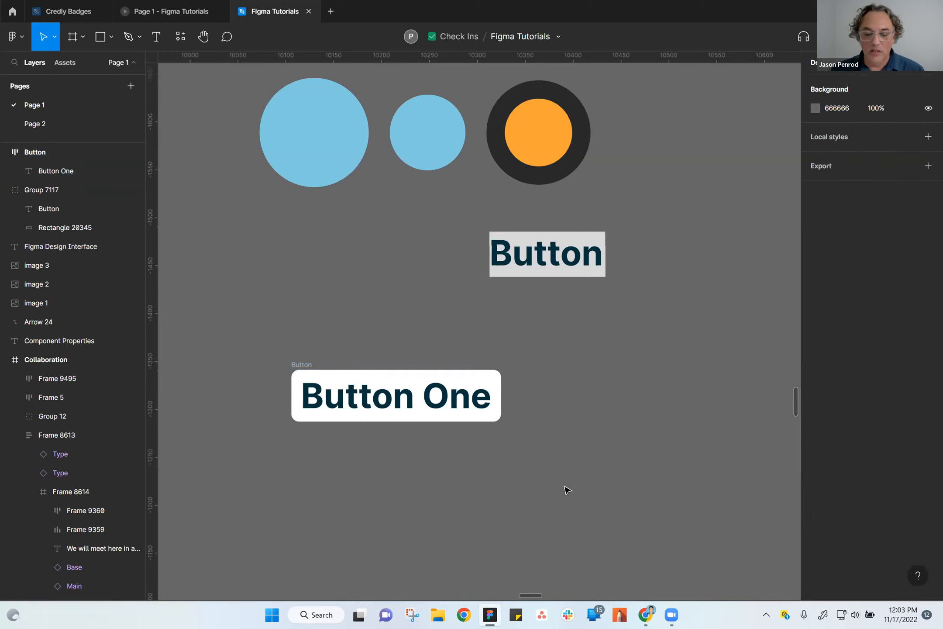
Set the Button frame's auto layout to 8 horizontal padding, 4 vertical padding and 8 spacing between items.
left_click(303, 369)
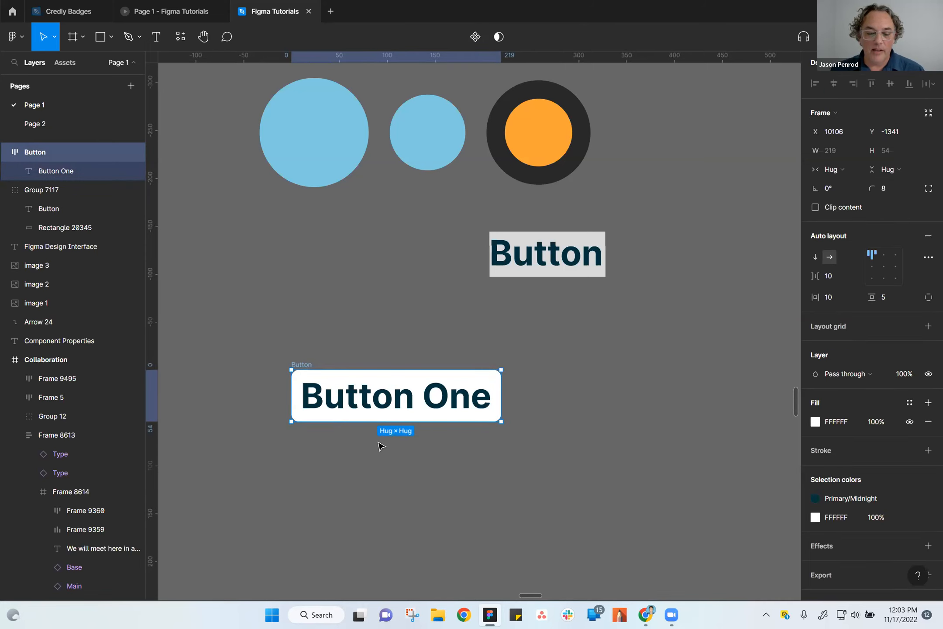
scroll(382, 445, "up", 2)
left_click(371, 385)
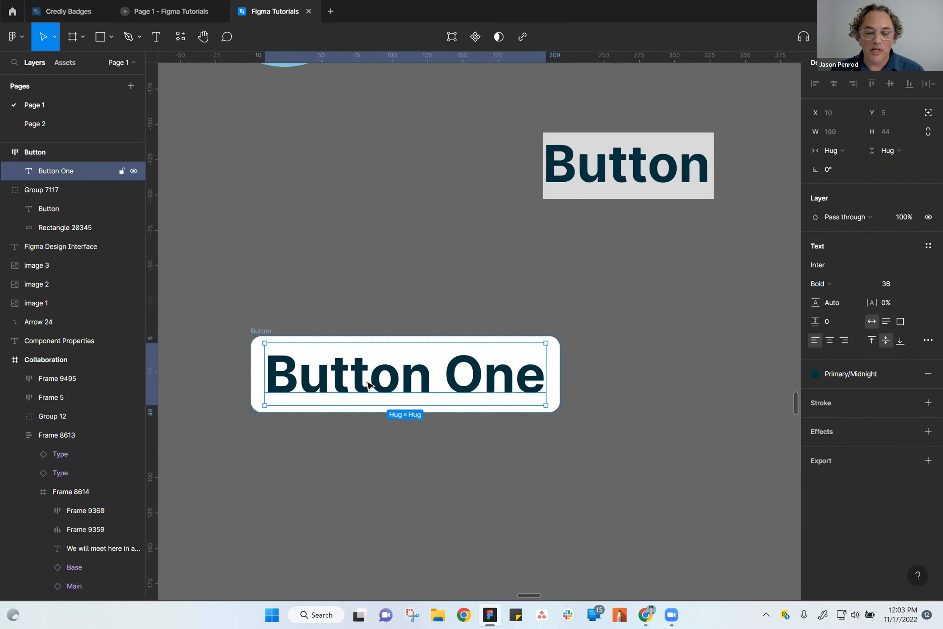
left_click(262, 331)
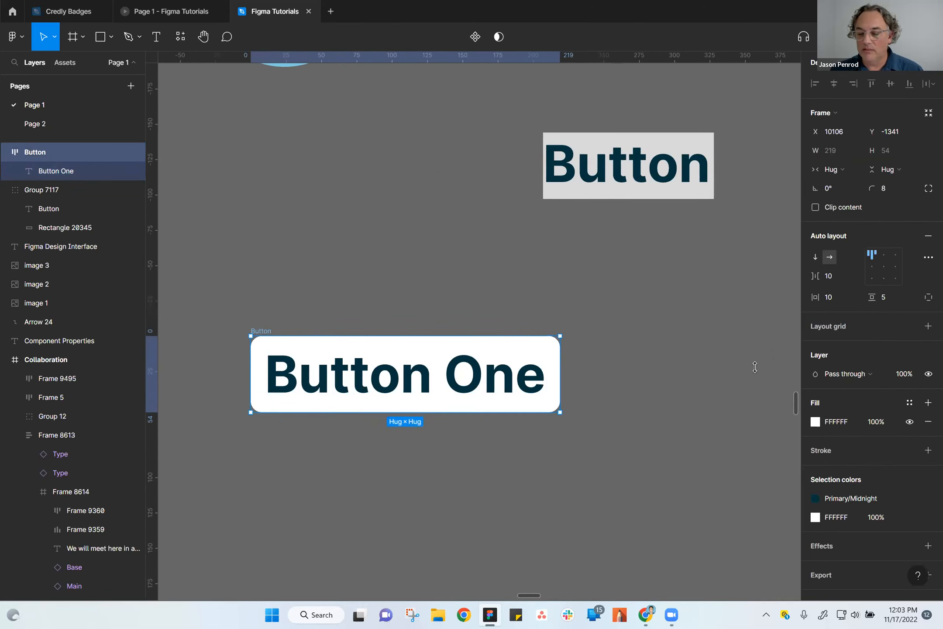
left_click(837, 293)
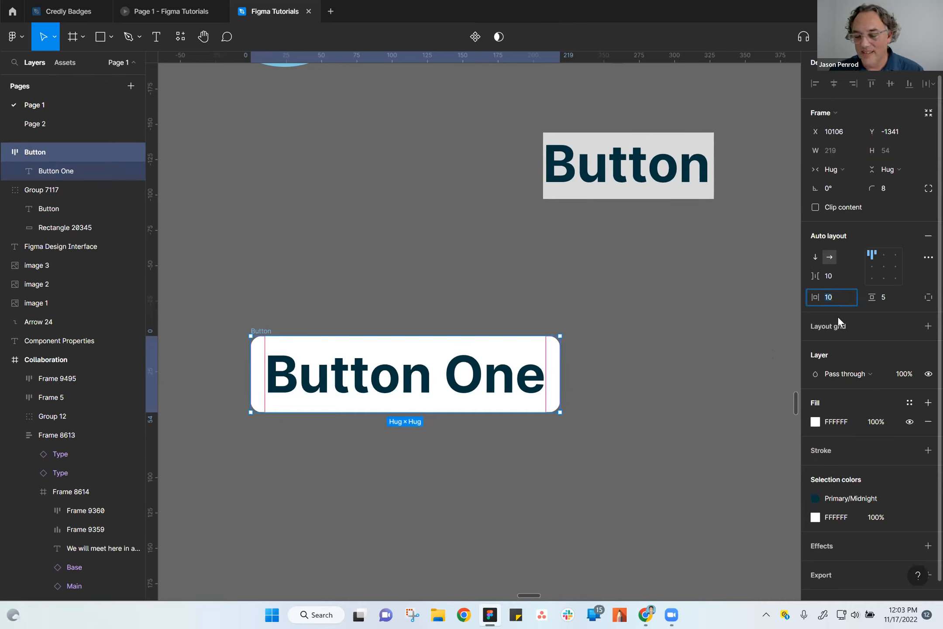
type("8")
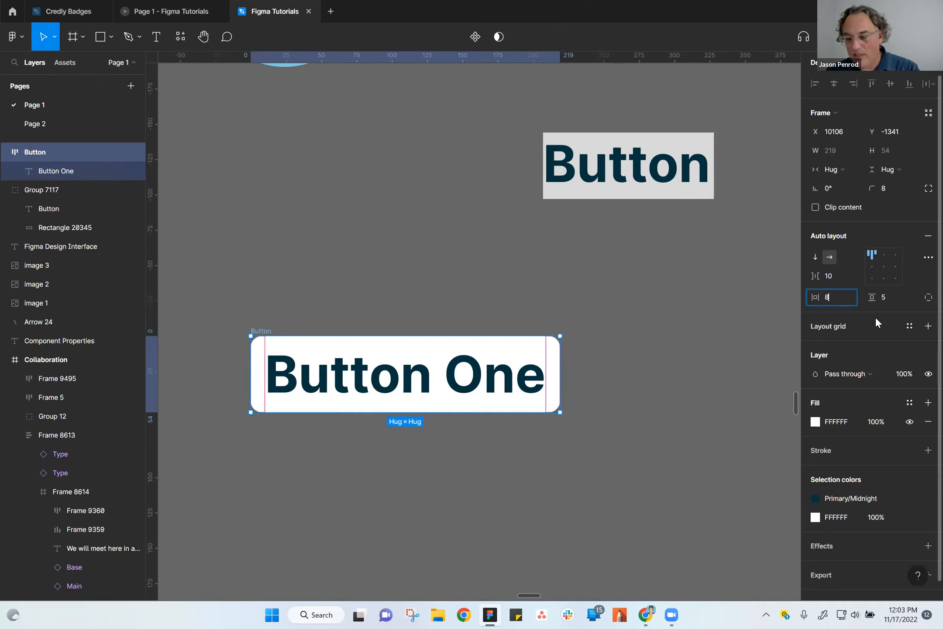
left_click(890, 298)
type("4")
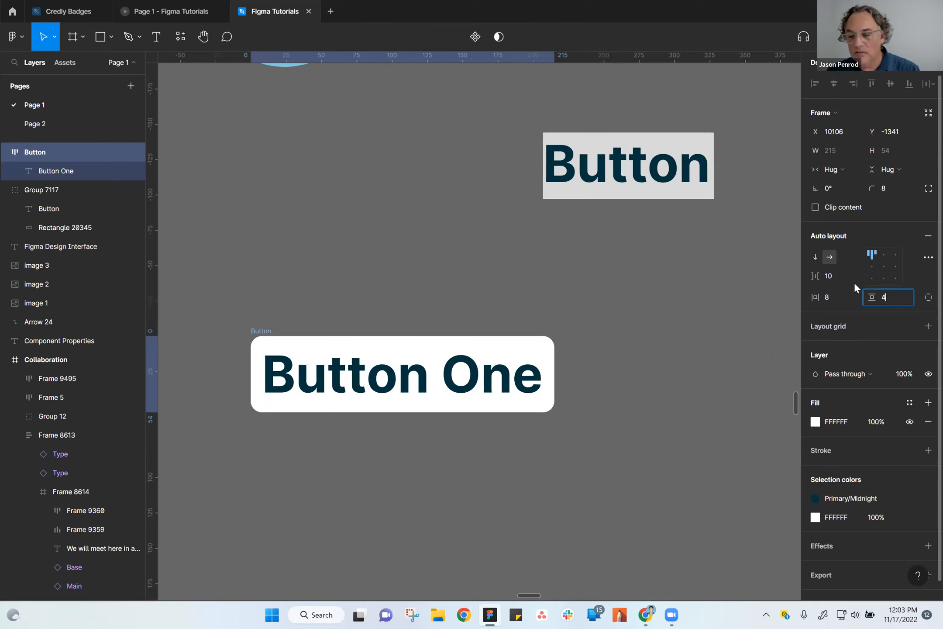
left_click(836, 281)
type("8")
key("Return")
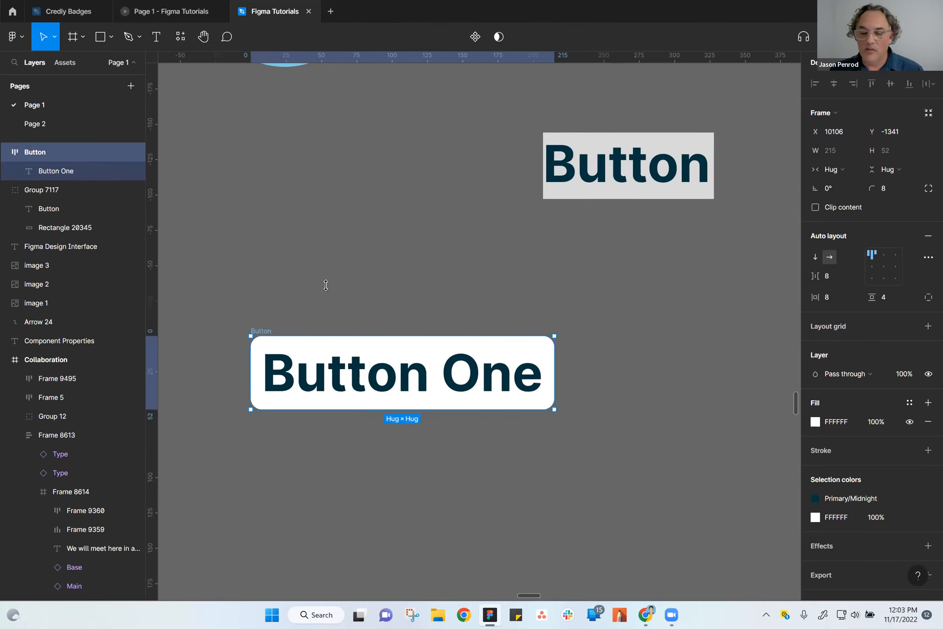
Move the white Button frame to X 10073, Y -1338, lining its left edge up with the large blue circle above.
left_click_drag(267, 336, 334, 308)
left_click(334, 308)
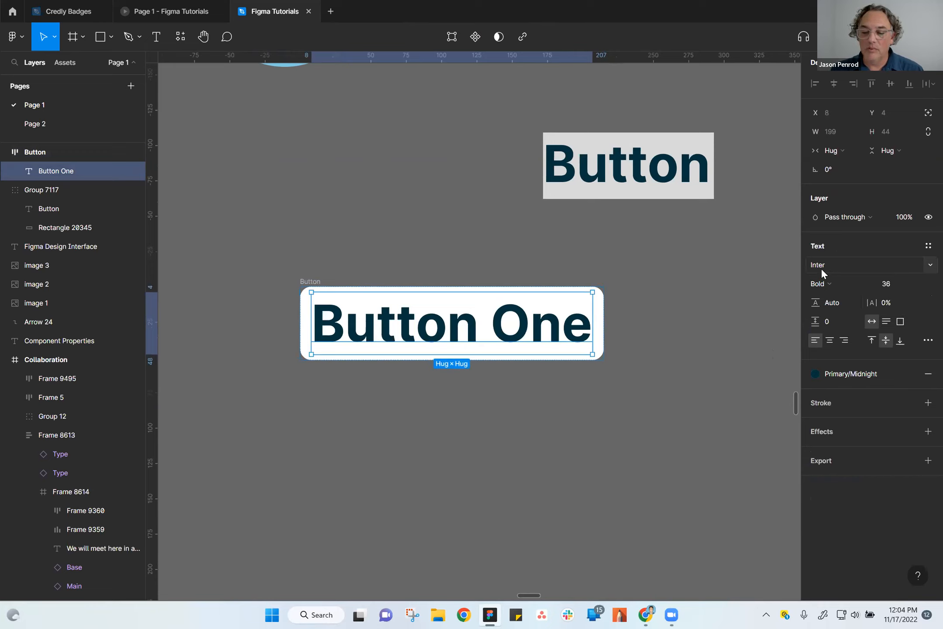
left_click(601, 331)
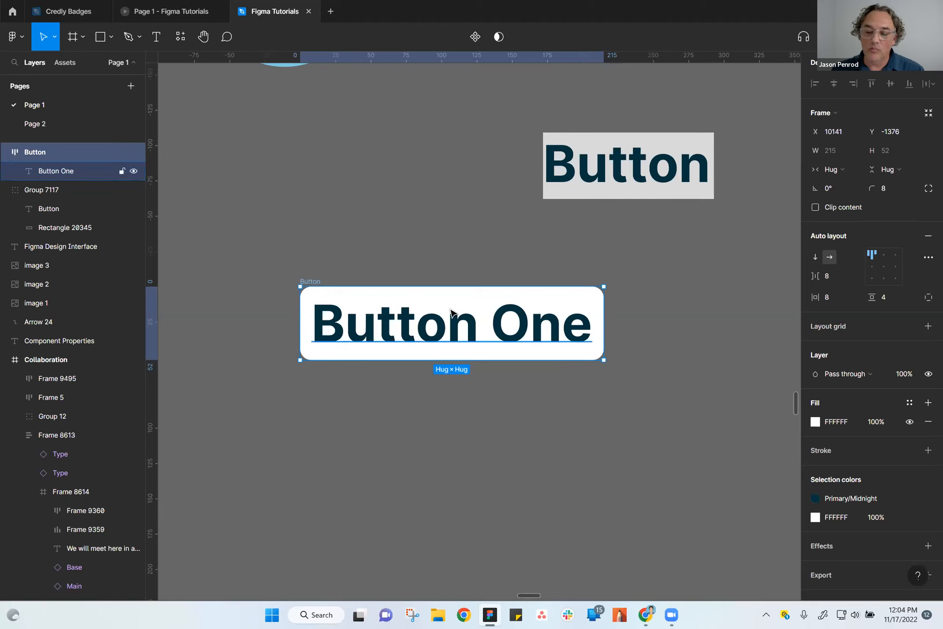
left_click(332, 270)
left_click_drag(310, 283, 344, 307)
scroll(480, 481, "down", 3)
scroll(554, 404, "down", 2)
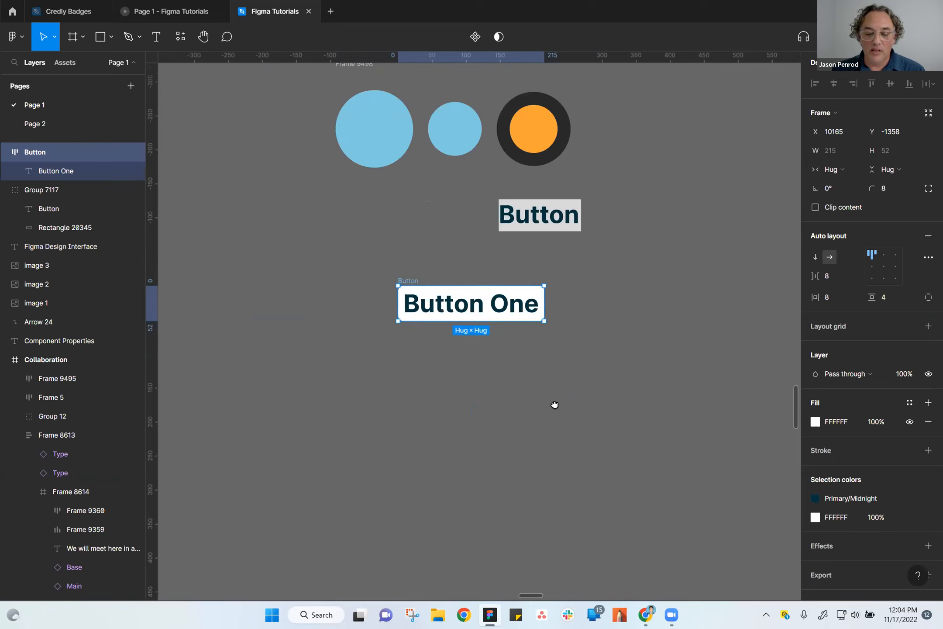
left_click_drag(417, 283, 352, 298)
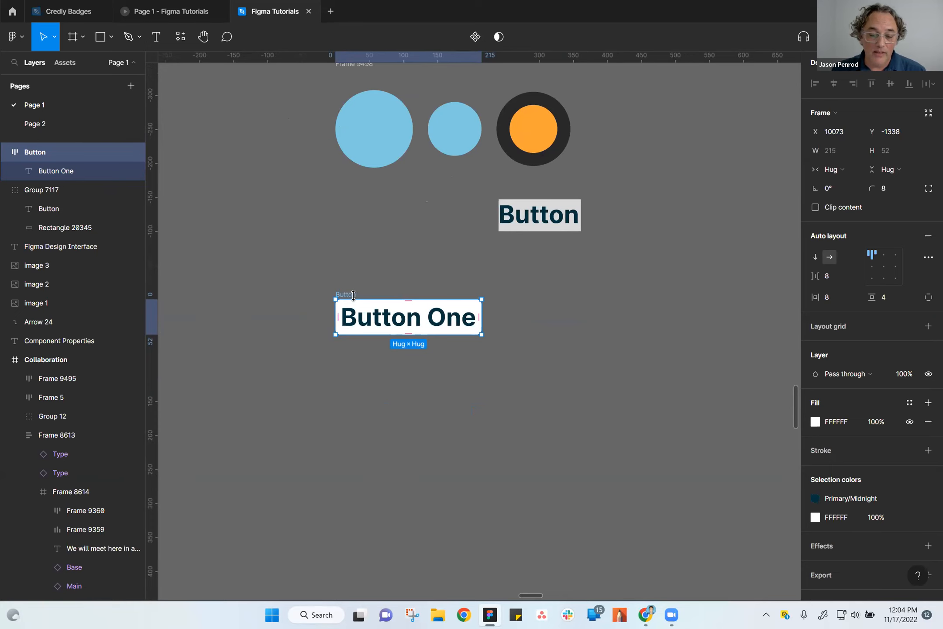
Zoom in on the white Button frame and select it as a whole.
left_click(474, 387)
scroll(455, 374, "up", 3)
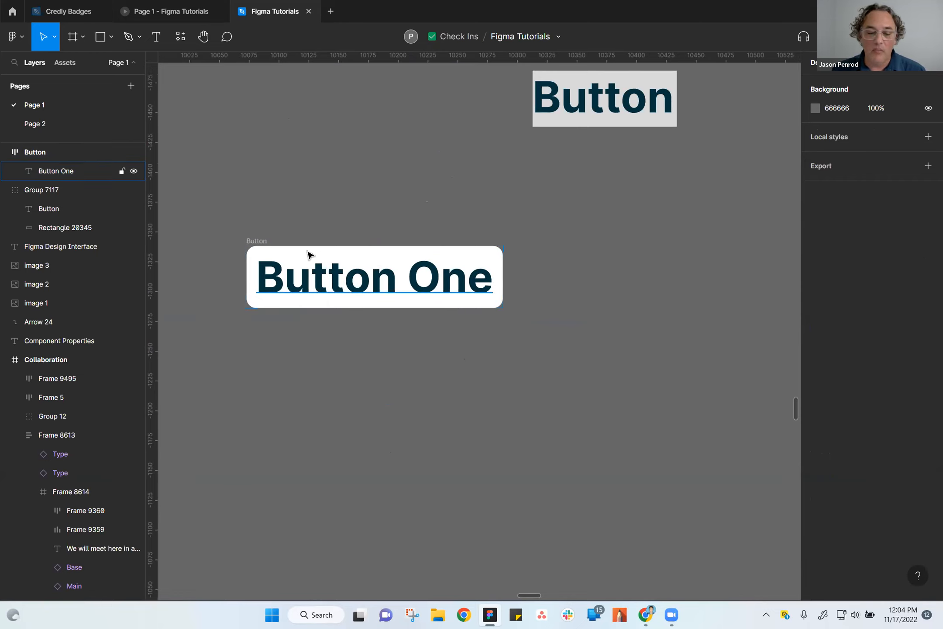
left_click(264, 246)
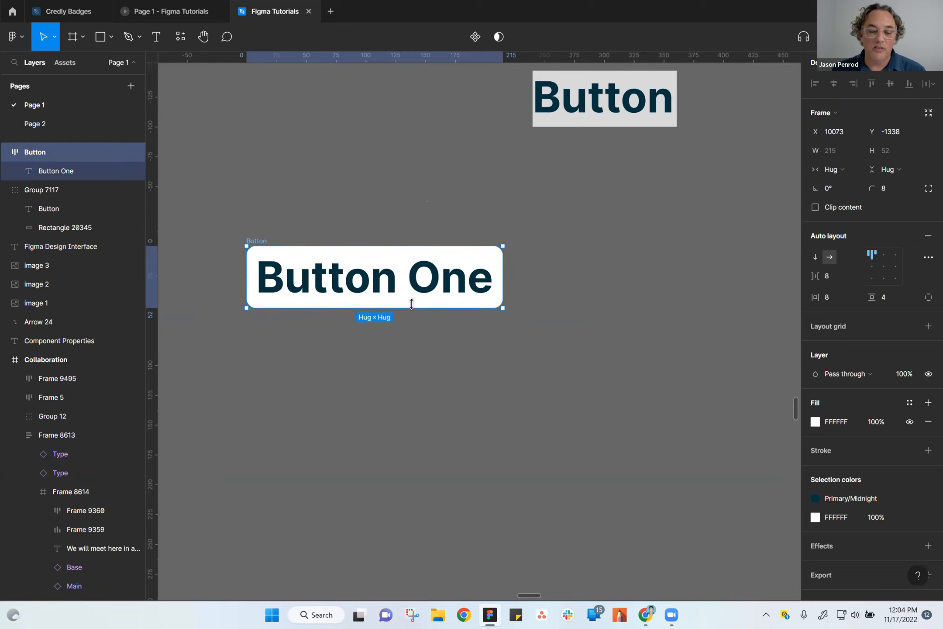
scroll(505, 200, "up", 2)
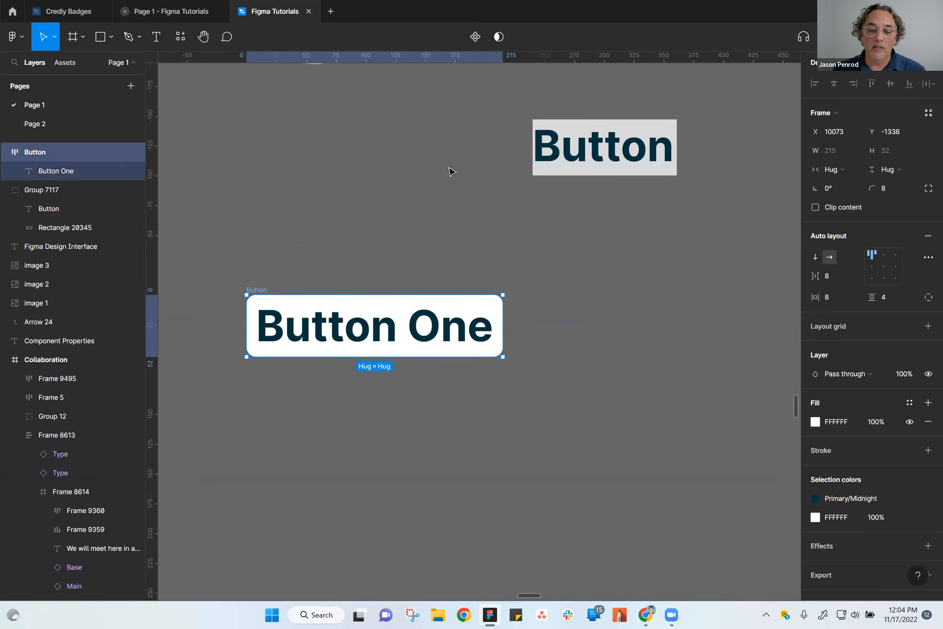
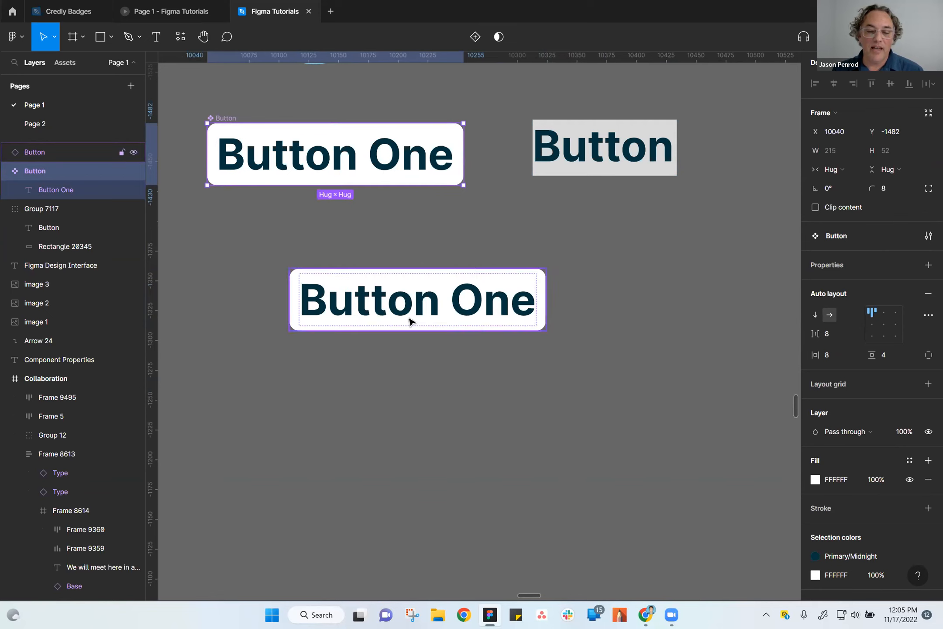
Duplicate the Button One instance below the main component, placing the copy beside it at X 10333, Y -1360.
left_click_drag(431, 311, 702, 312)
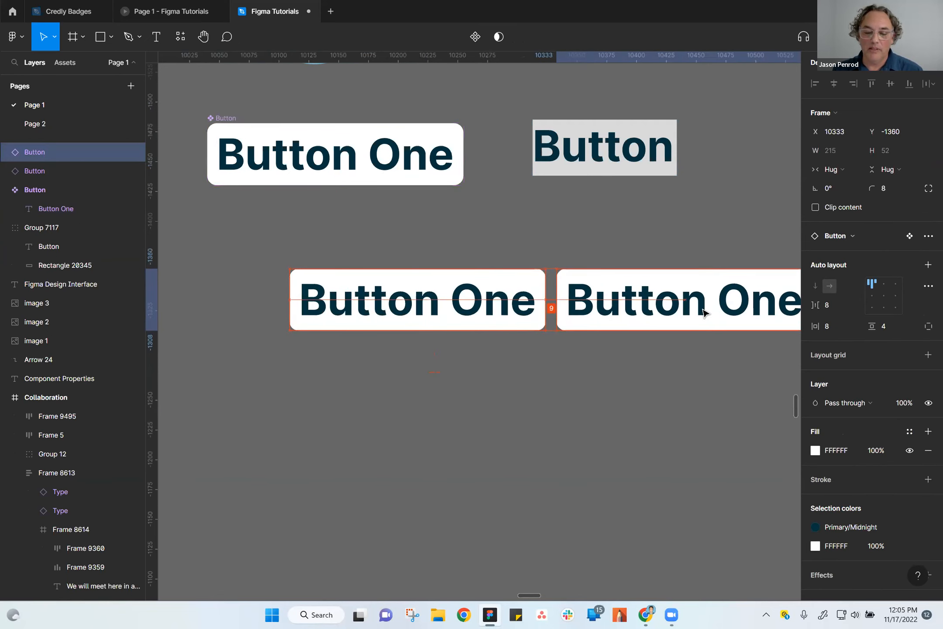
scroll(562, 427, "right", 5)
scroll(507, 461, "down", 3)
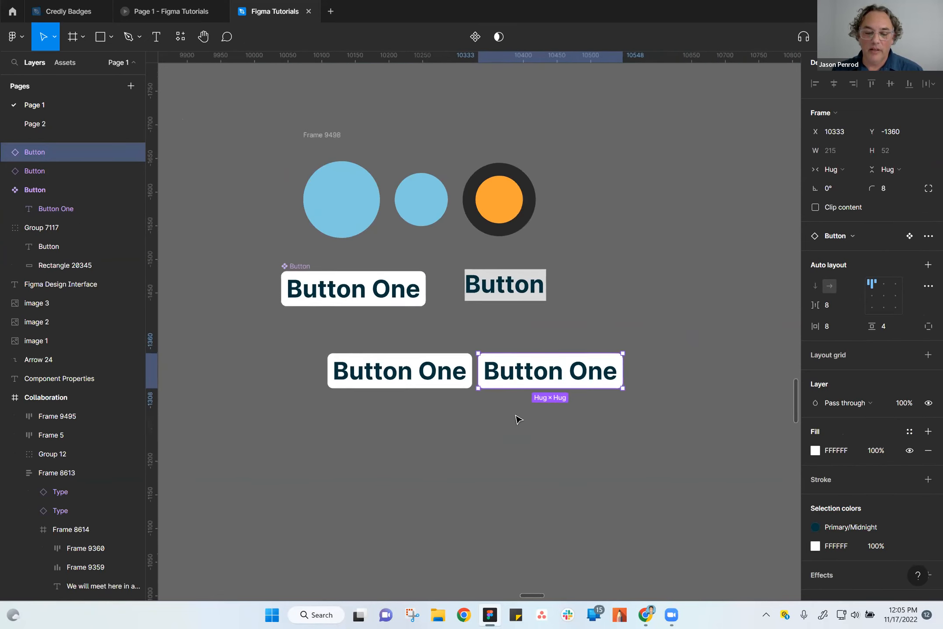
Change the duplicated instance's label to "Button Two" and clear the selection.
double_click(555, 382)
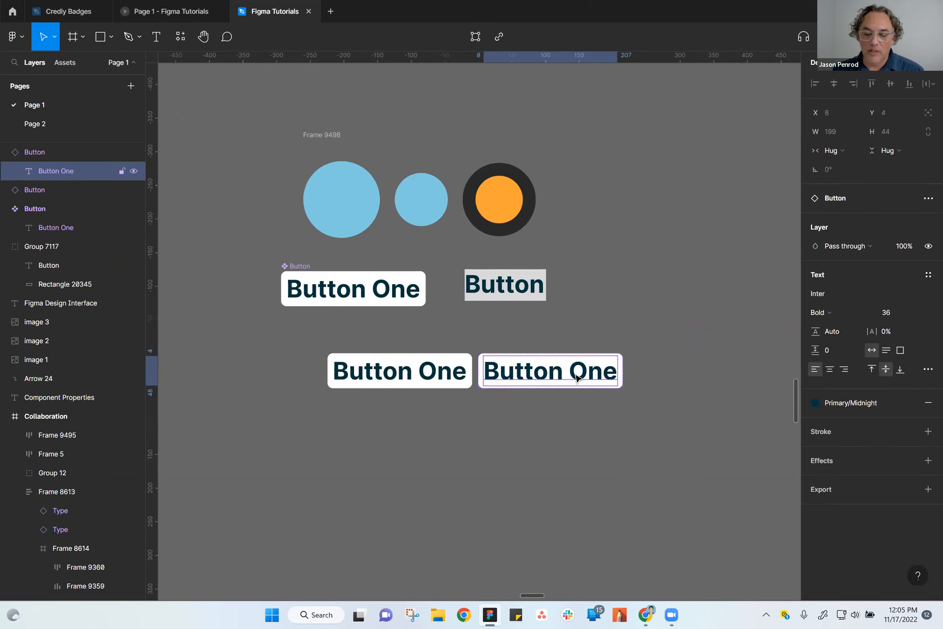
double_click(576, 378)
left_click_drag(575, 378, 722, 380)
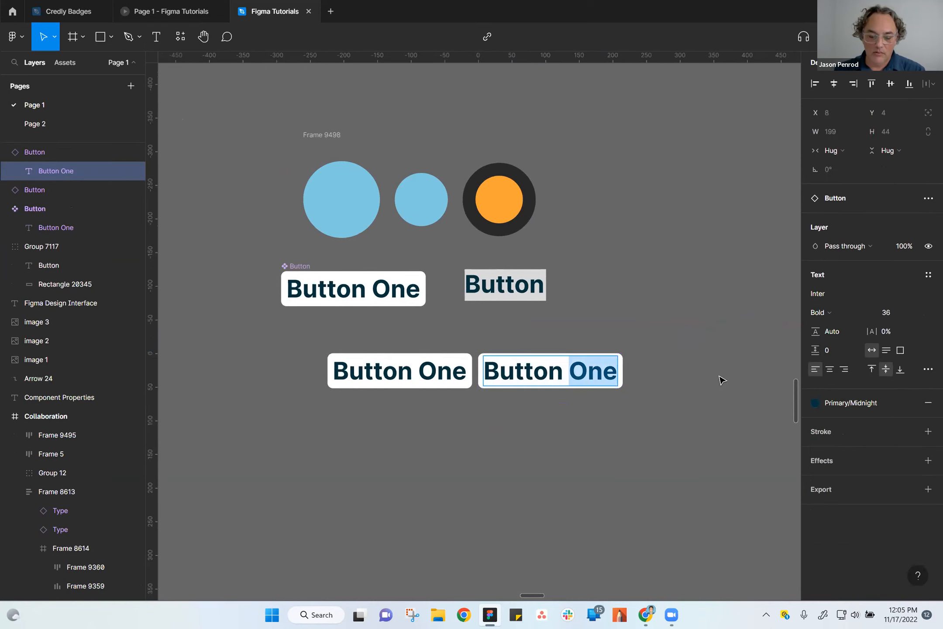
type("Two")
key("Escape")
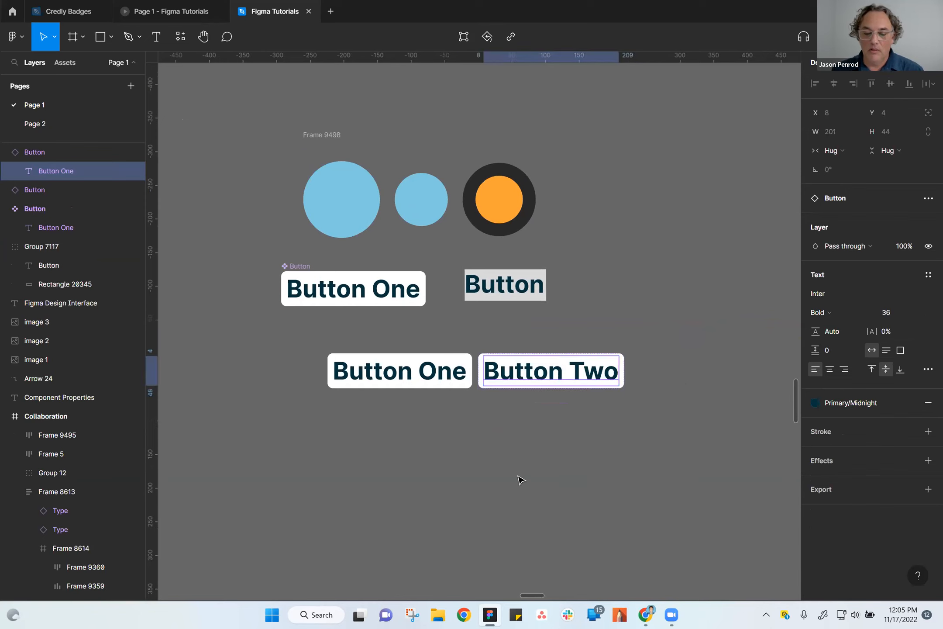
left_click(519, 480)
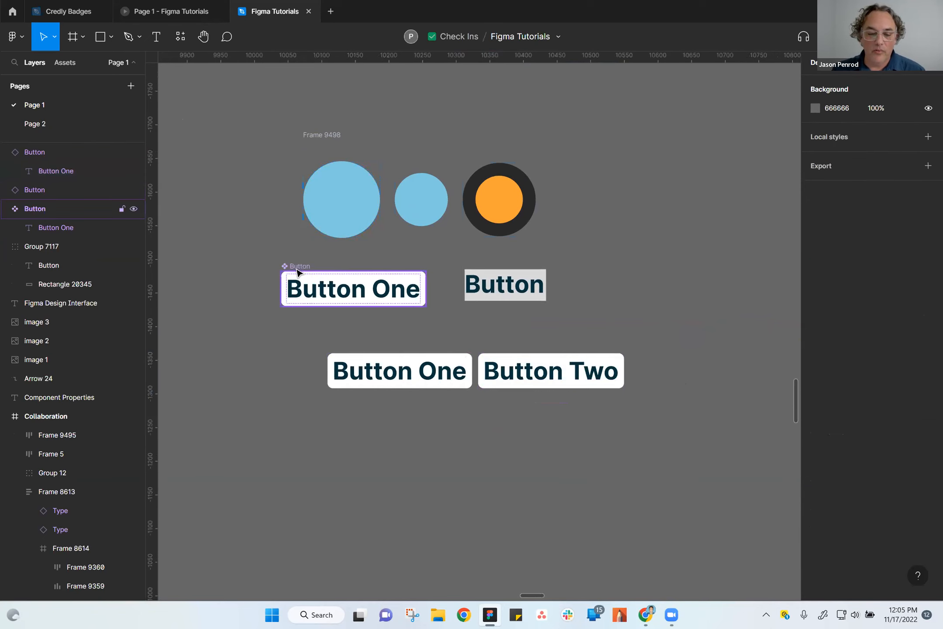
Move the main Button component to X 10032, Y -1464 and set its fill to the purple document color 9747FF.
left_click_drag(297, 272, 292, 283)
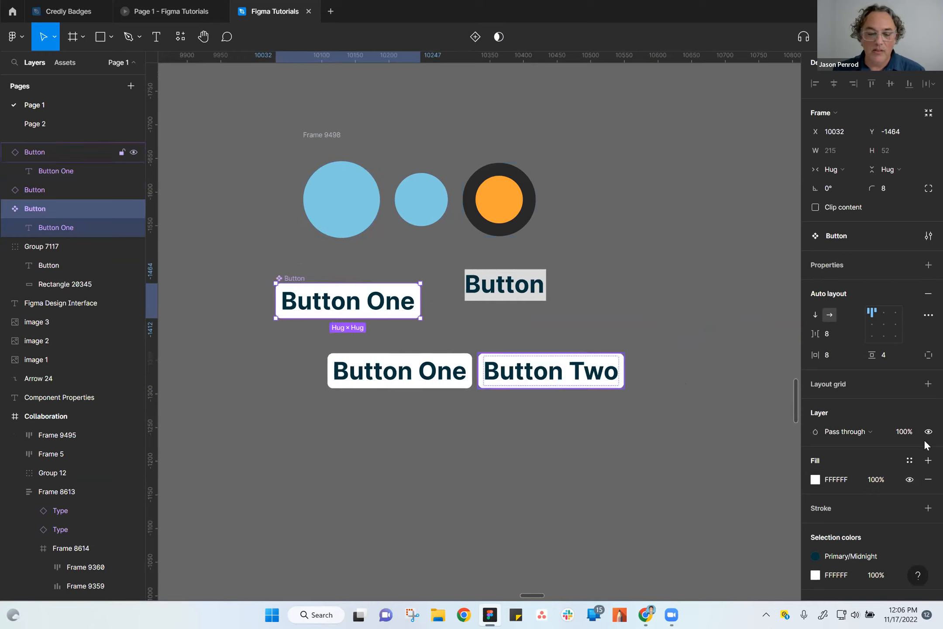
left_click(815, 479)
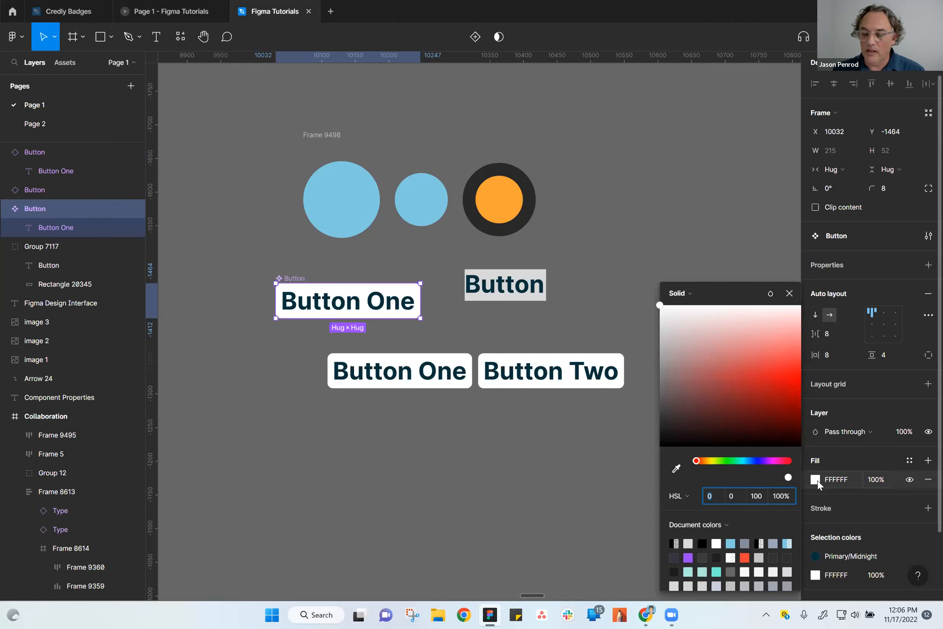
mouse_move(685, 355)
left_mouse_down()
mouse_move(678, 371)
mouse_move(697, 339)
left_mouse_up()
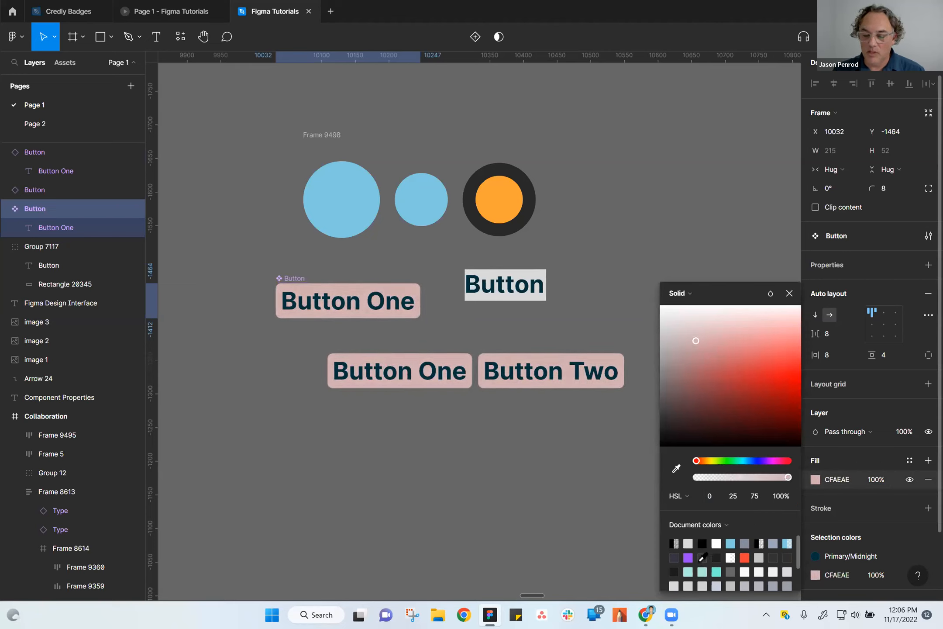
left_click(688, 558)
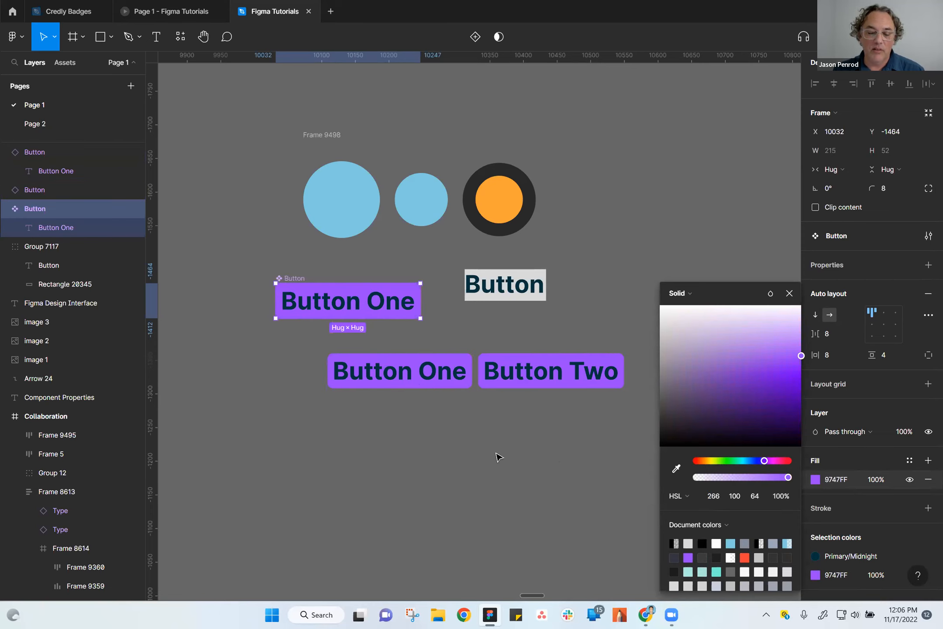
left_click(493, 467)
Move the main Button component to X 10024, Y -1485 and its two instances together down to Y -1282.
left_click_drag(296, 282, 291, 267)
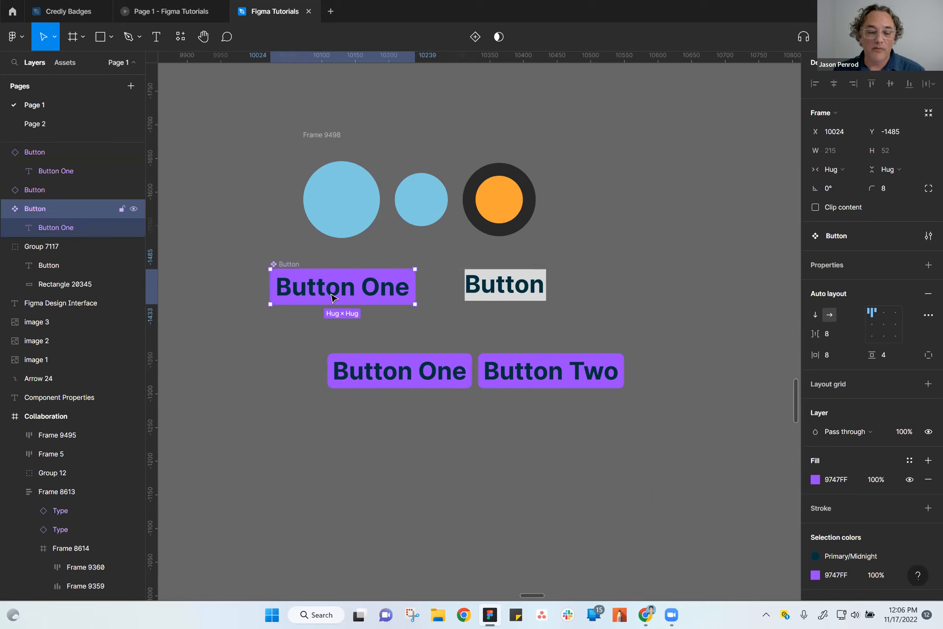
scroll(442, 446, "up", 2)
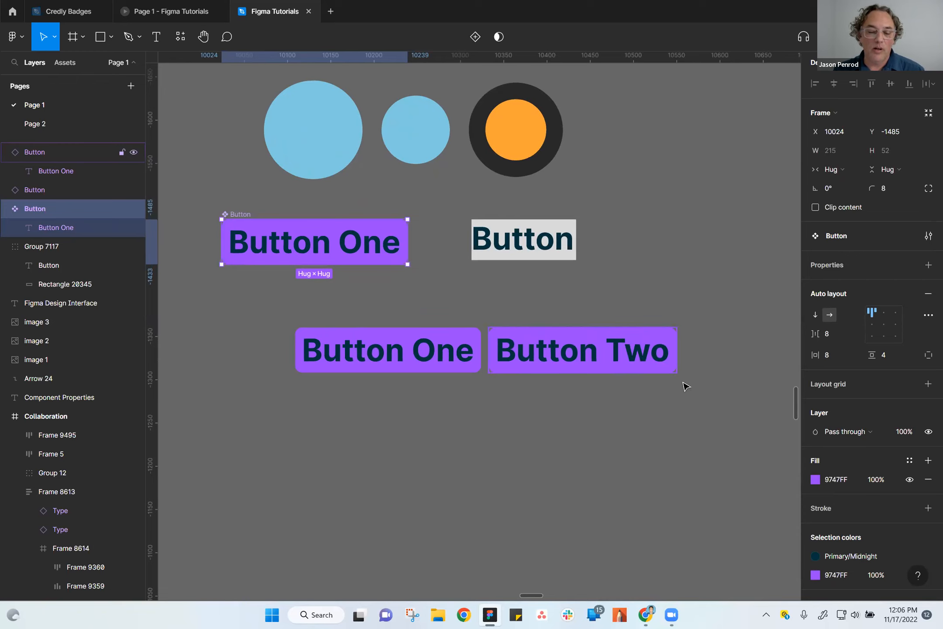
left_click_drag(280, 316, 721, 396)
left_click_drag(503, 358, 488, 426)
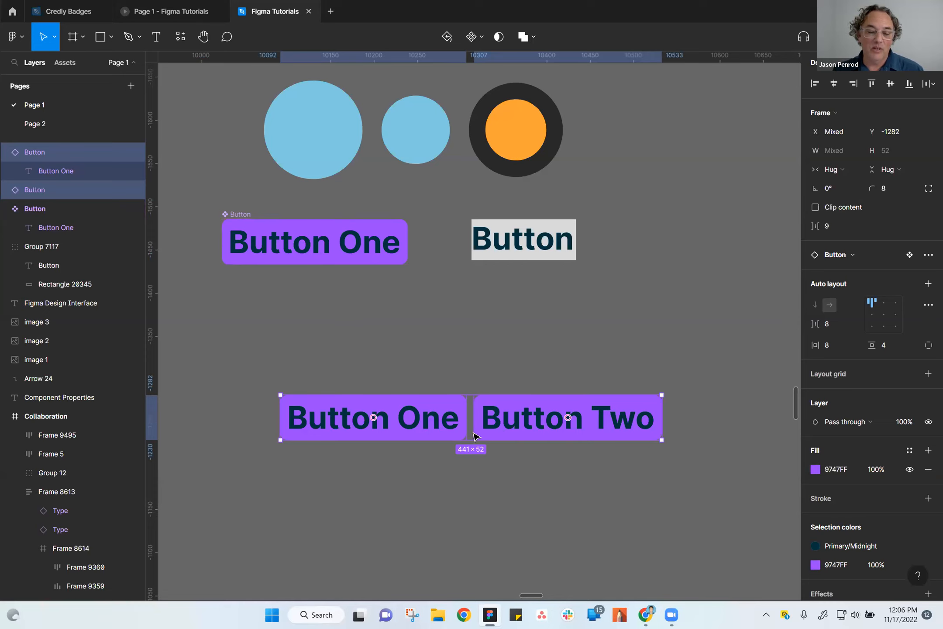
Examine the purple main Button component and compare it with the two instances below it.
scroll(475, 436, "up", 2)
scroll(454, 506, "left", 2)
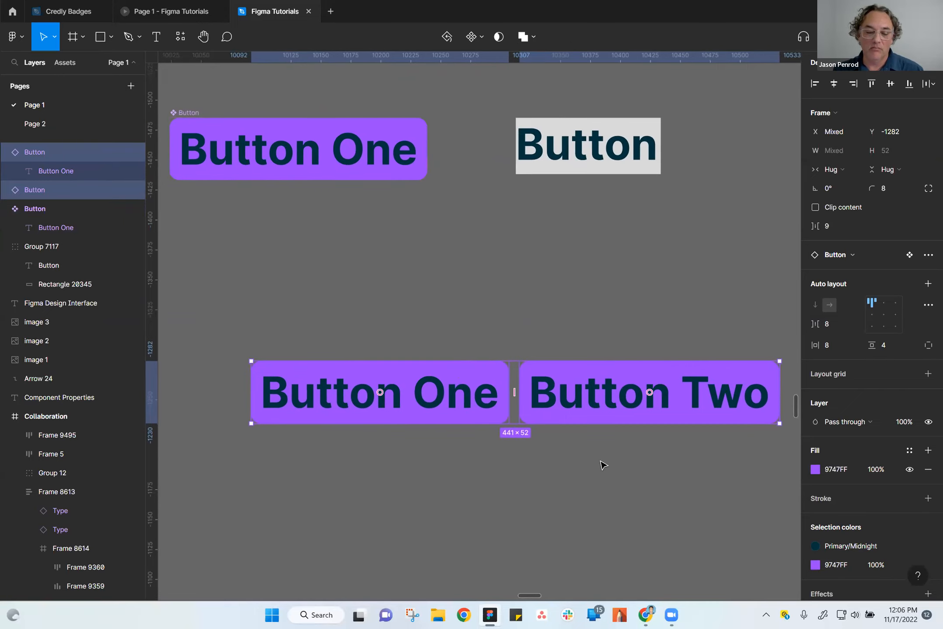
scroll(543, 500, "down", 2)
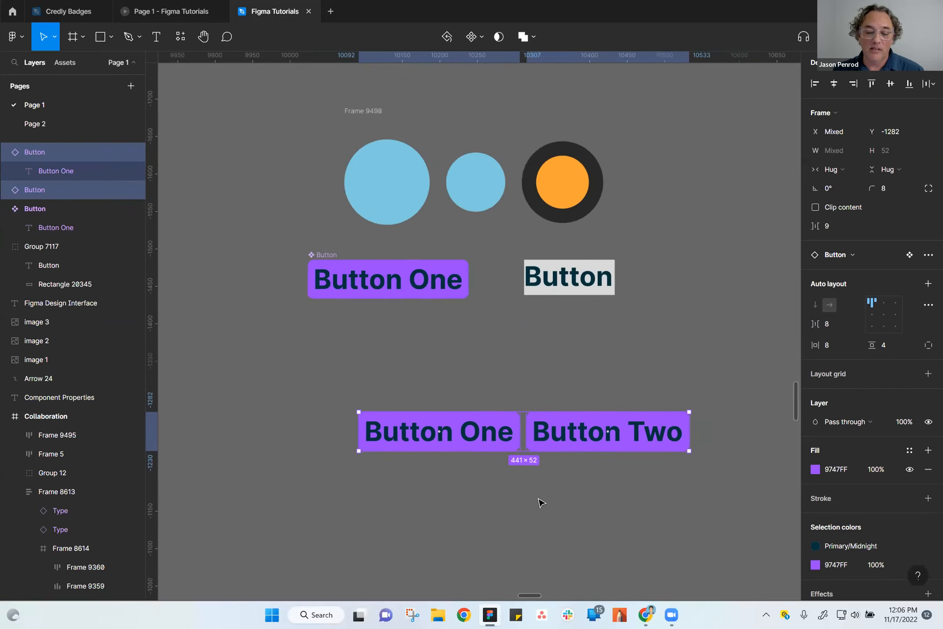
left_click_drag(604, 370, 582, 319)
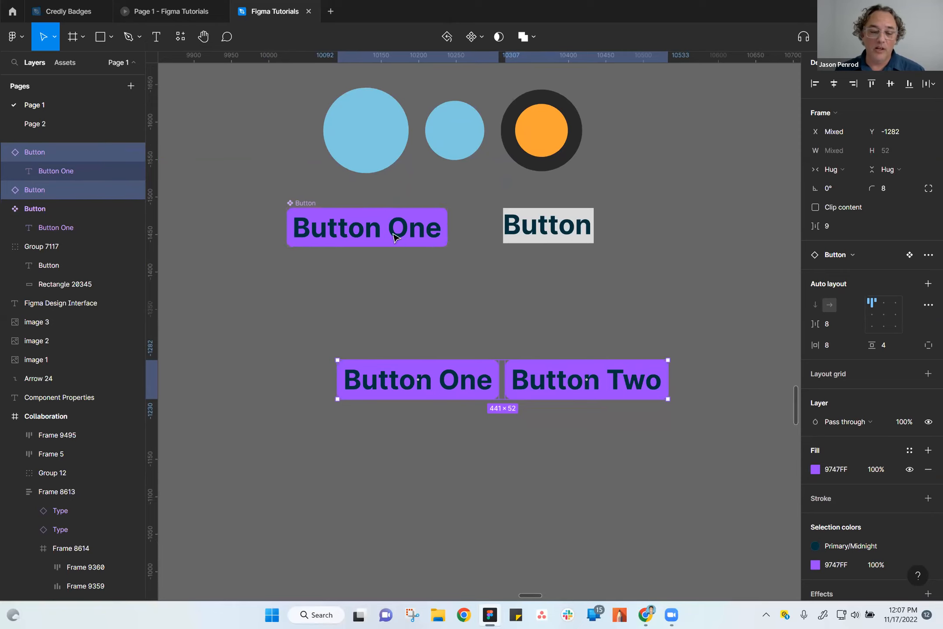
left_click(306, 209)
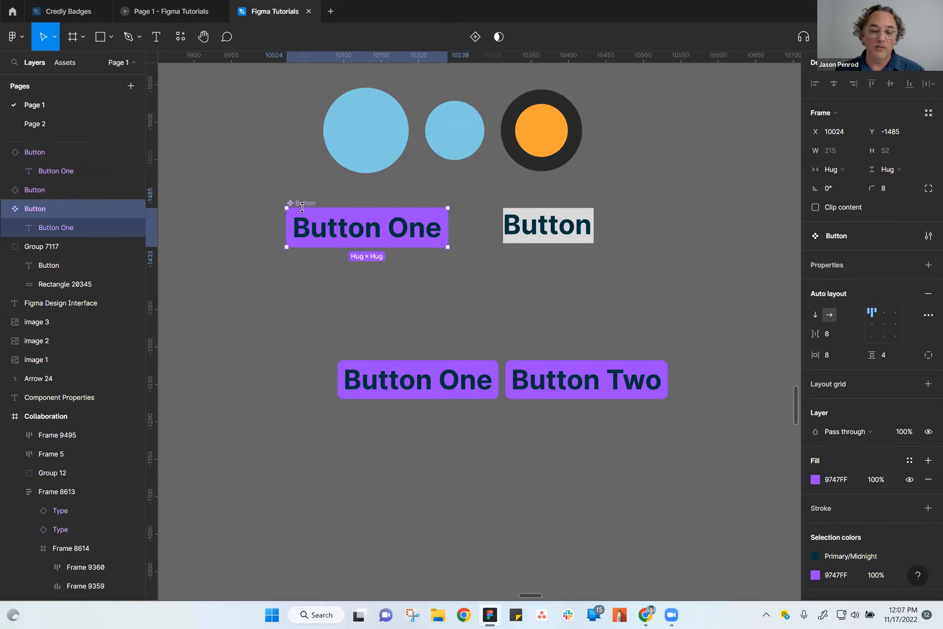
left_click(371, 474)
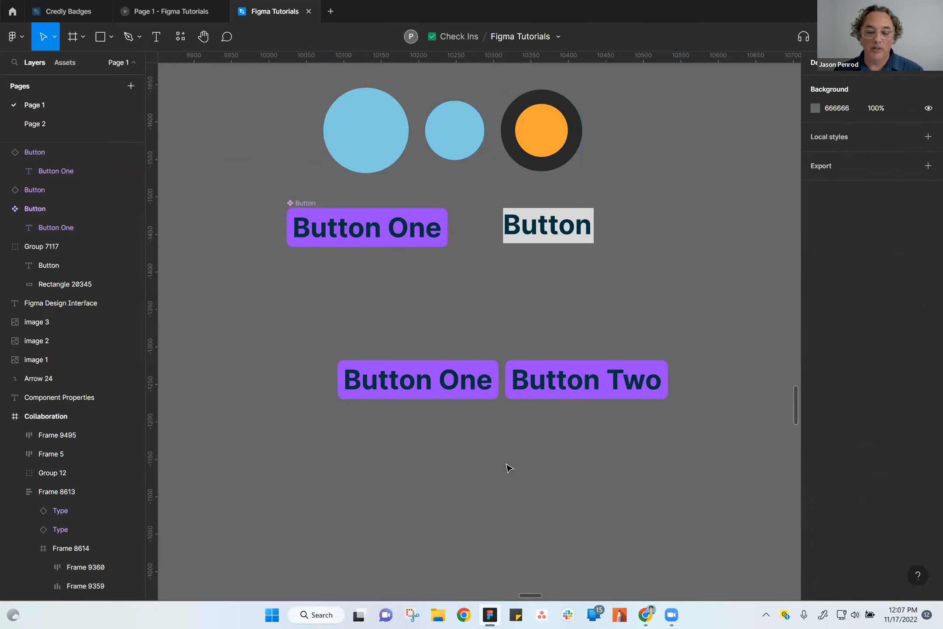
scroll(509, 468, "down", 2)
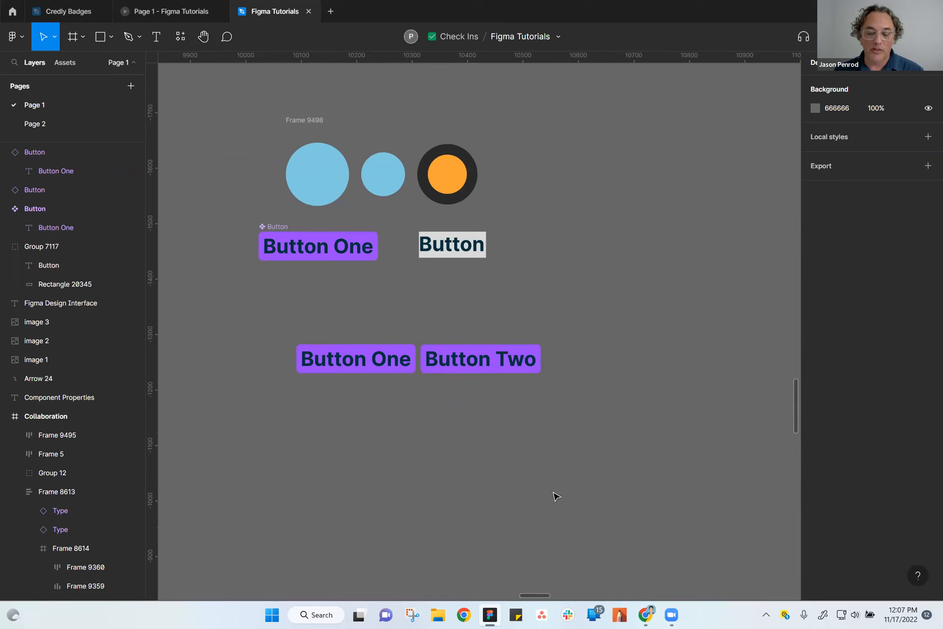
left_click_drag(562, 473, 567, 441)
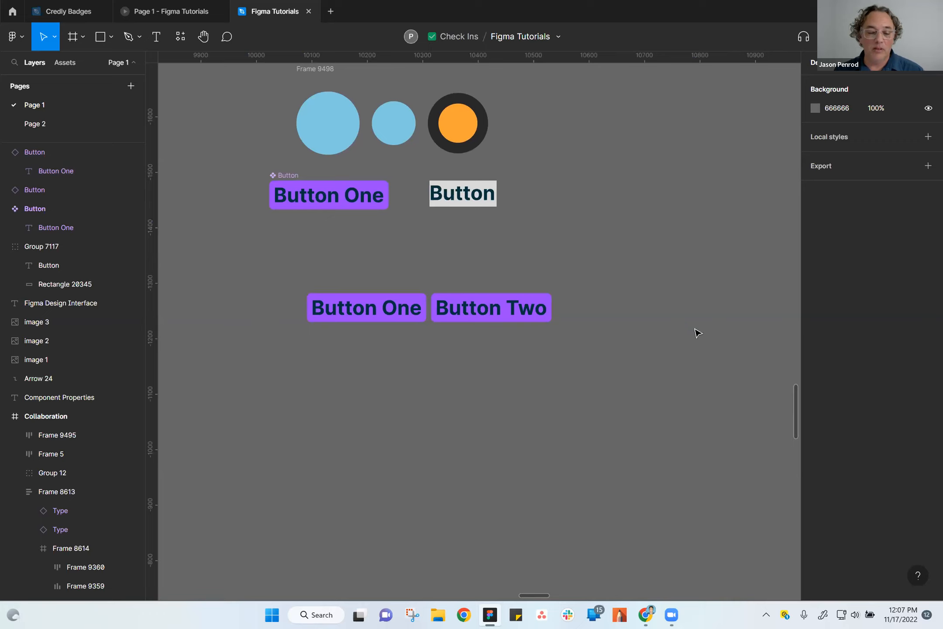
left_click_drag(497, 376, 510, 436)
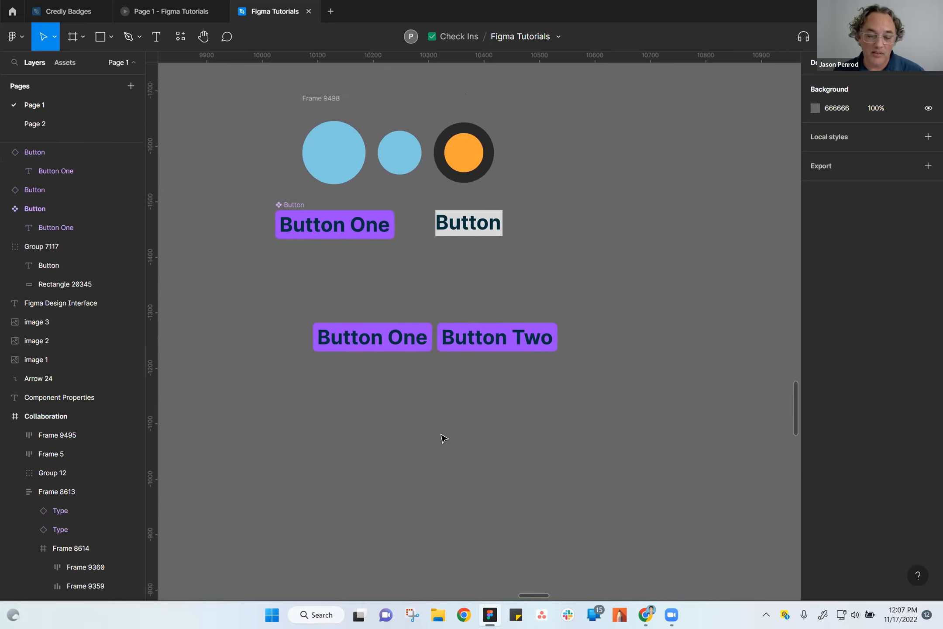
scroll(463, 430, "up", 2)
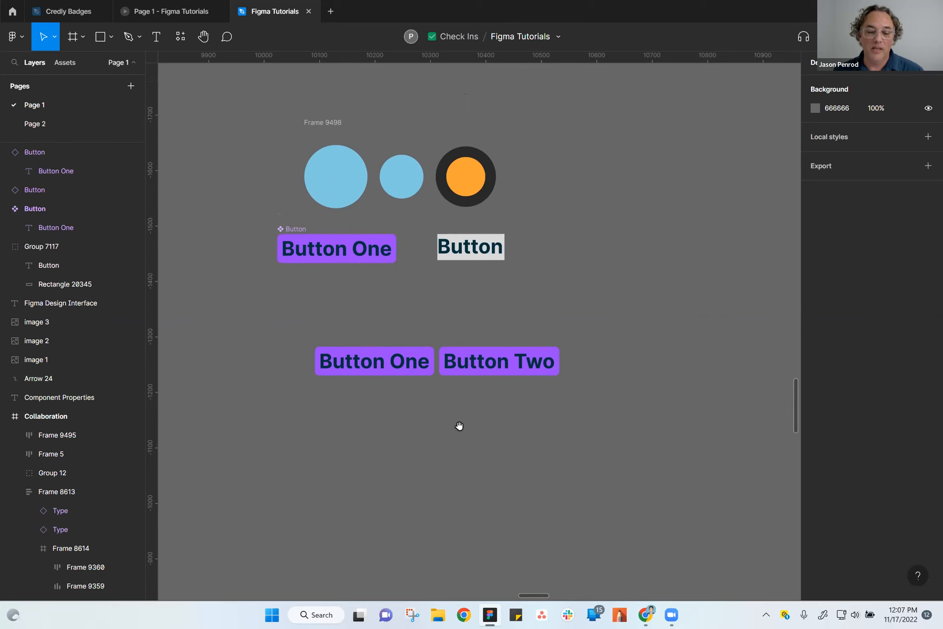
Select Frame 9498 together with all the buttons below it, and clear the selection.
left_click_drag(248, 86, 681, 383)
left_click(692, 377)
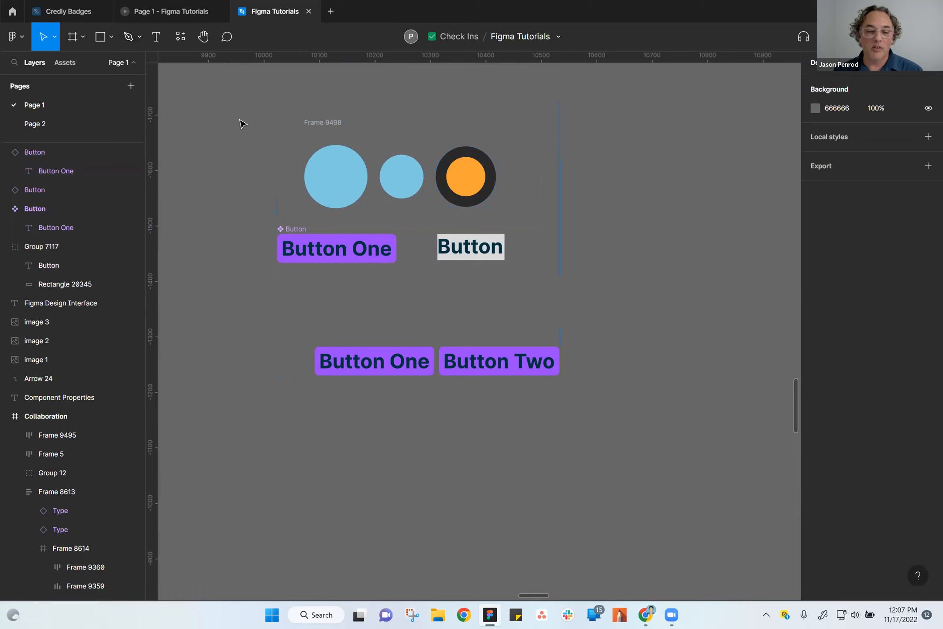
left_click_drag(228, 183, 295, 232)
left_click_drag(287, 190, 344, 254)
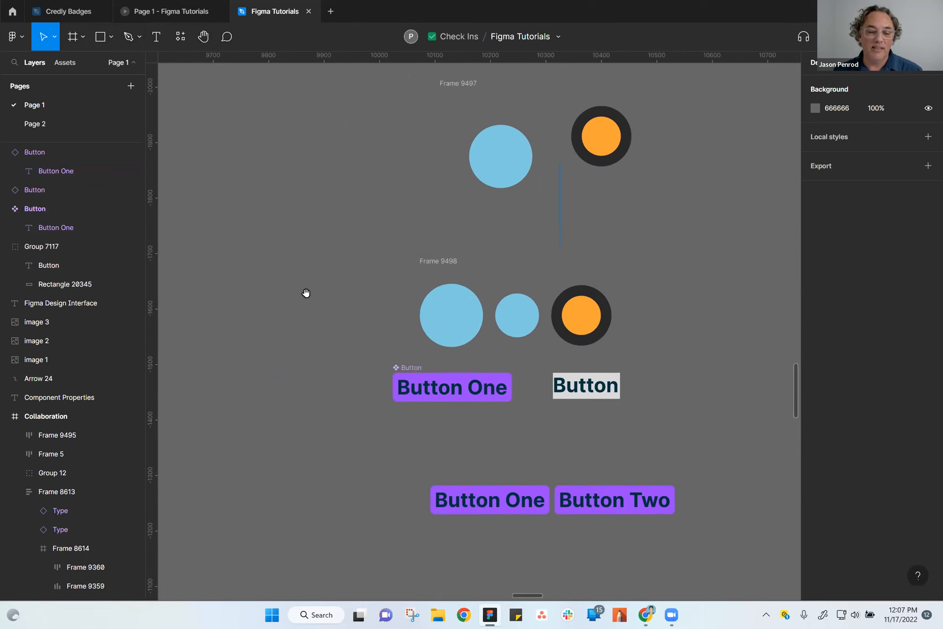
scroll(306, 292, "down", 3)
left_click_drag(349, 170, 699, 491)
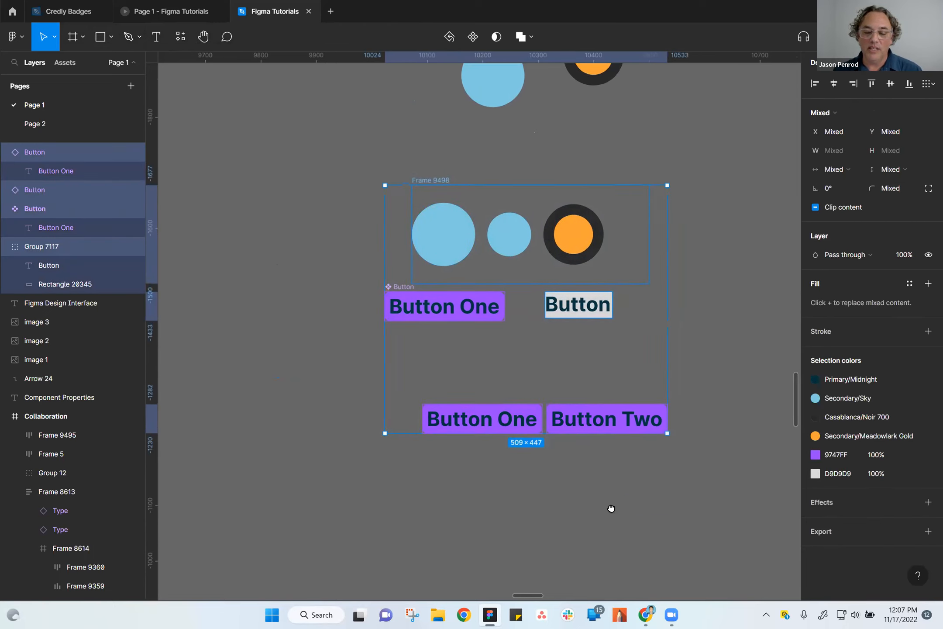
left_click_drag(612, 508, 586, 509)
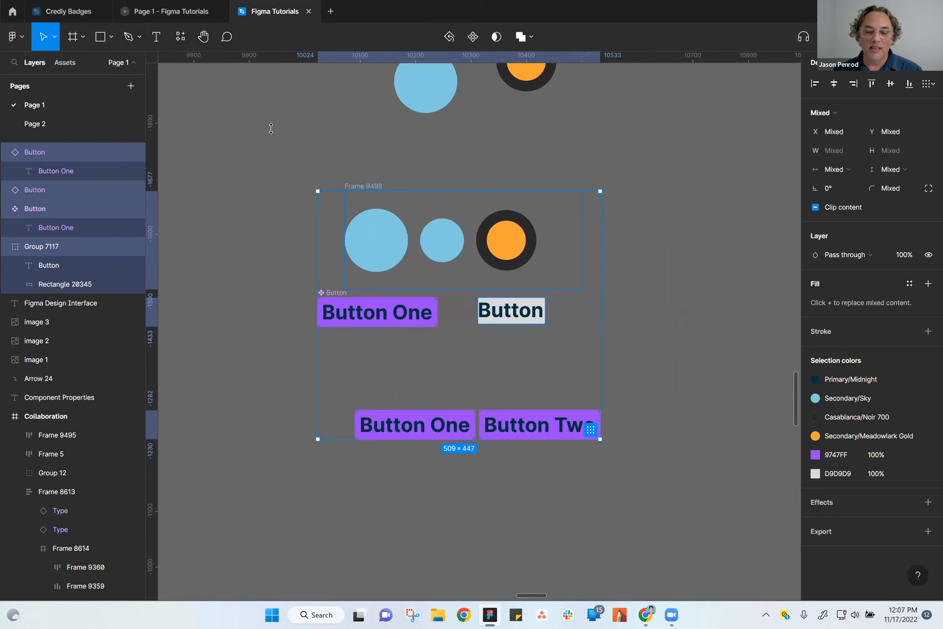
left_click(257, 179)
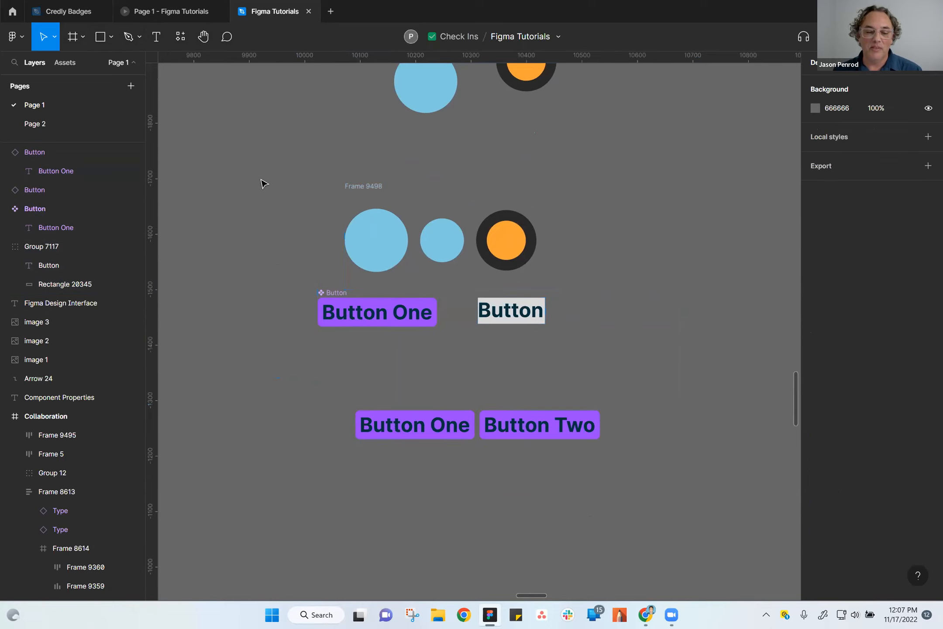
Go to the Collaboration frame and examine the charts and logo in its Communication section.
scroll(567, 520, "right", 2)
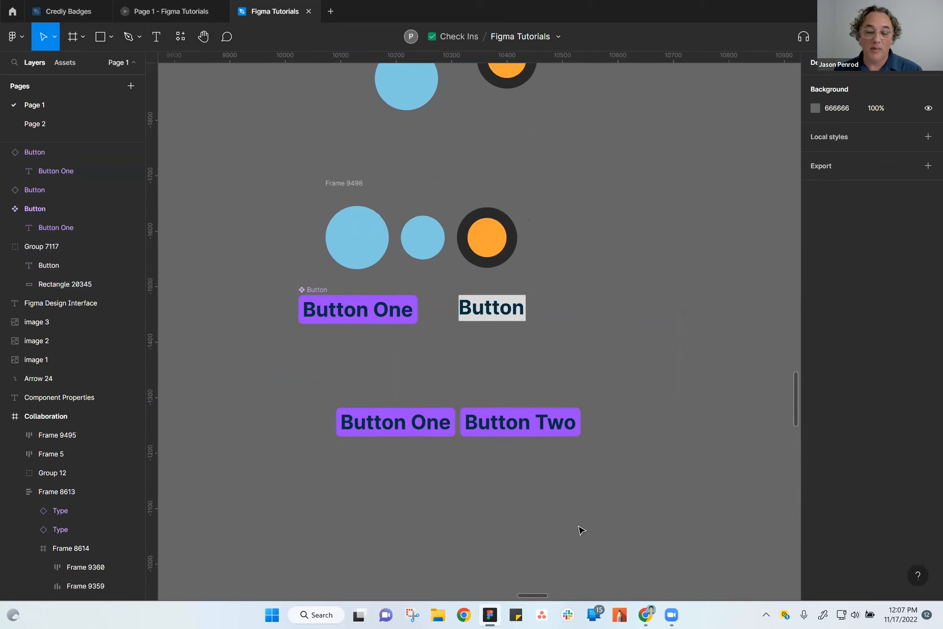
scroll(602, 514, "down", 3)
left_click_drag(658, 454, 629, 488)
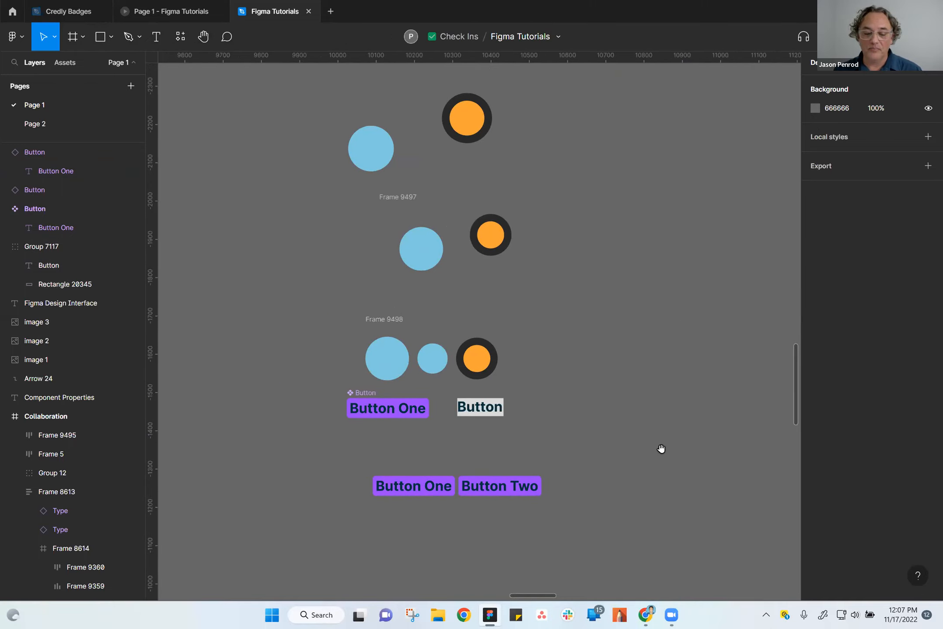
left_click_drag(661, 449, 624, 398)
scroll(630, 428, "down", 5)
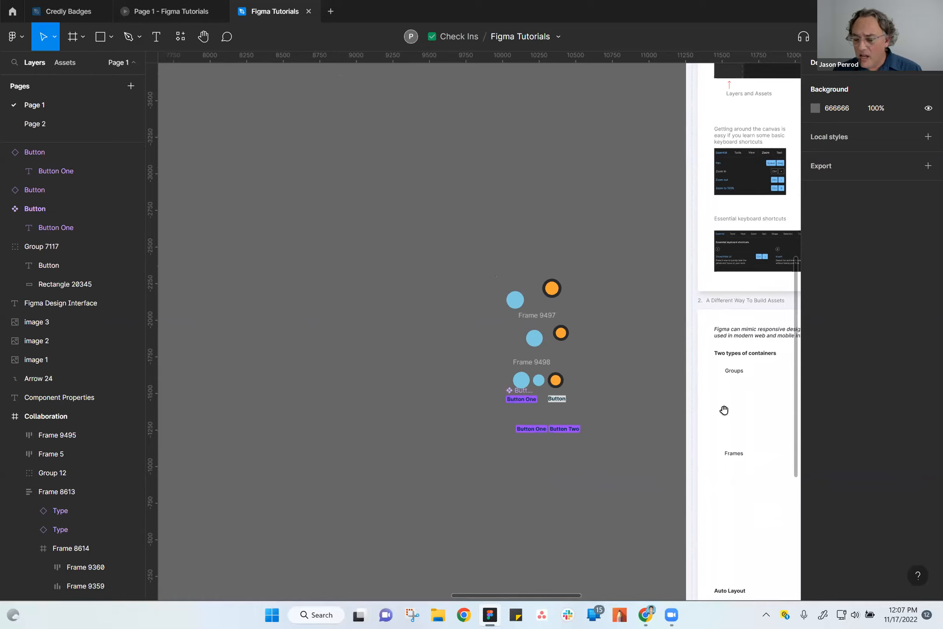
scroll(724, 410, "right", 15)
left_click_drag(626, 419, 618, 523)
left_click_drag(595, 448, 534, 519)
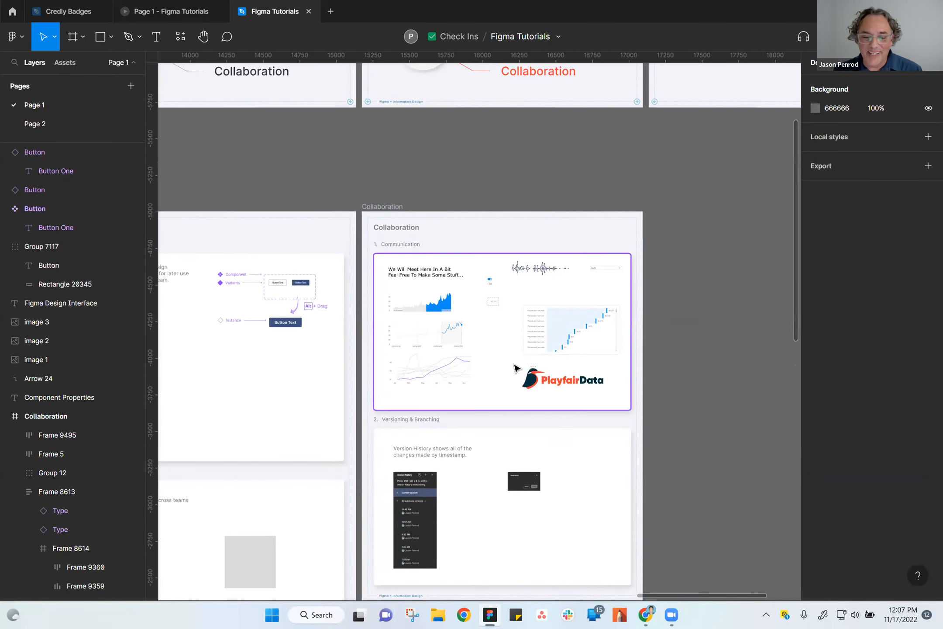
scroll(517, 369, "up", 2)
scroll(441, 150, "up", 3)
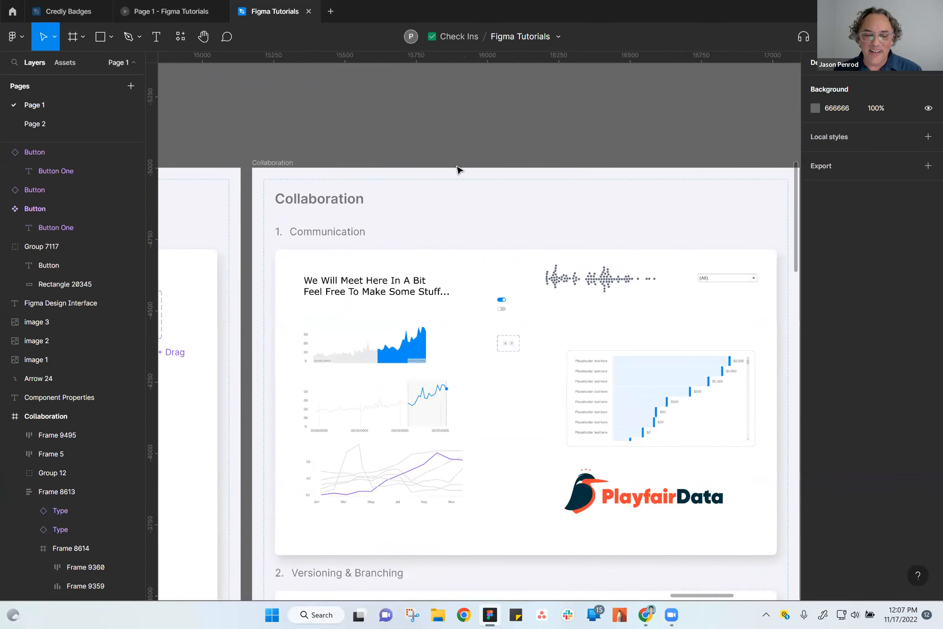
left_click_drag(474, 138, 445, 101)
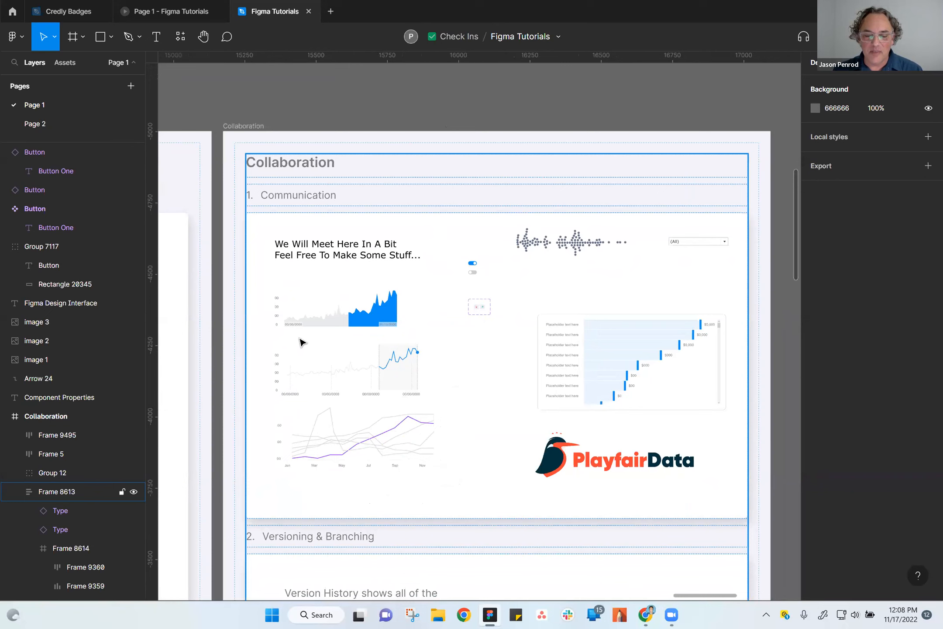
scroll(477, 434, "down", 2)
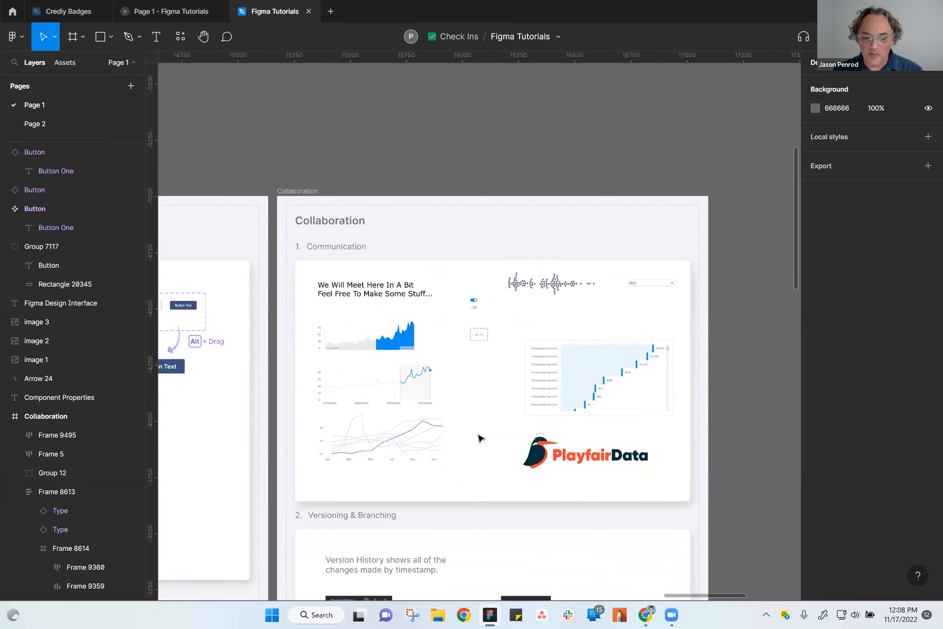
scroll(477, 435, "up", 3)
scroll(479, 442, "down", 1)
scroll(480, 444, "down", 1)
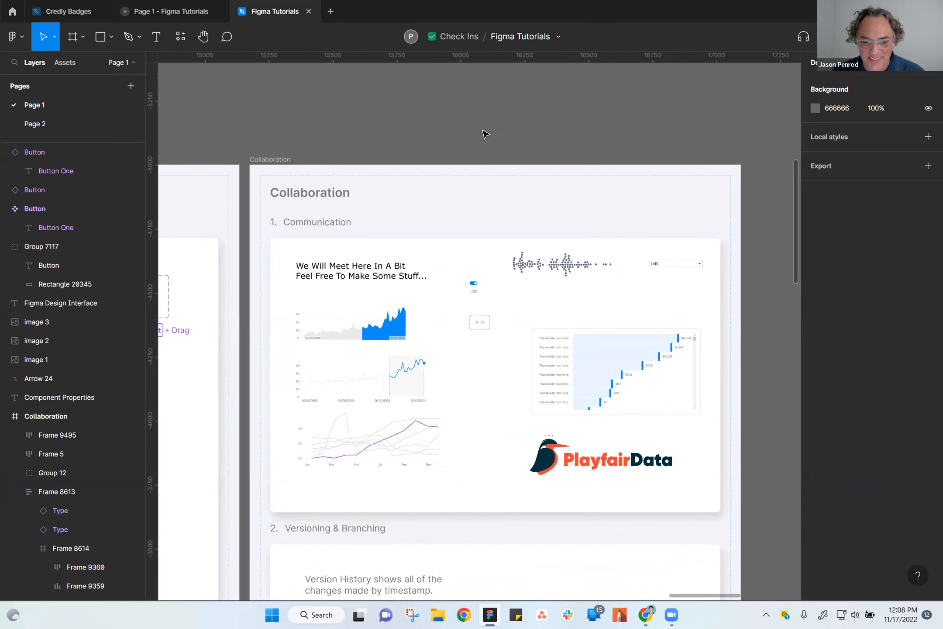
left_click_drag(569, 136, 533, 91)
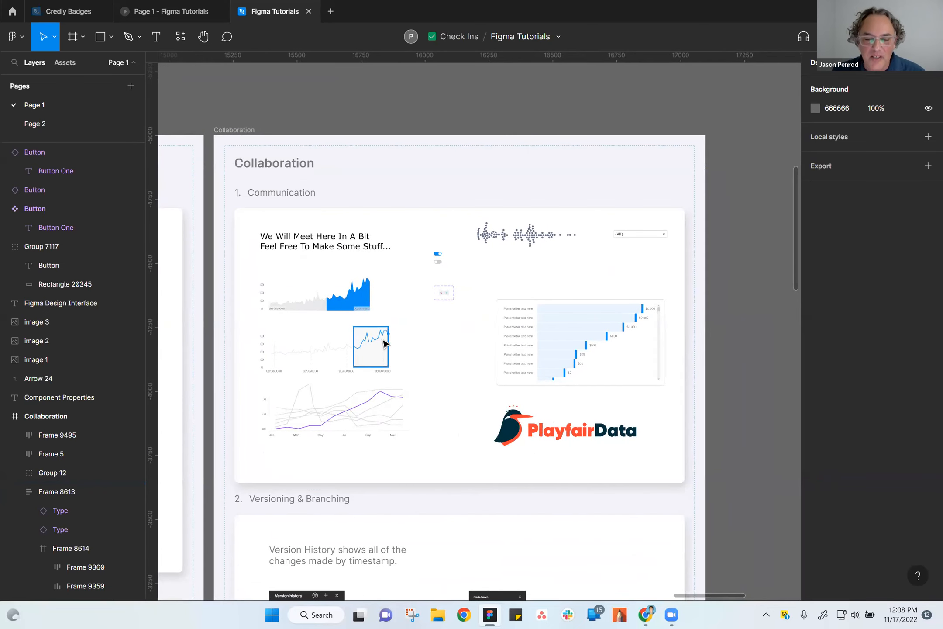
scroll(387, 342, "up", 2)
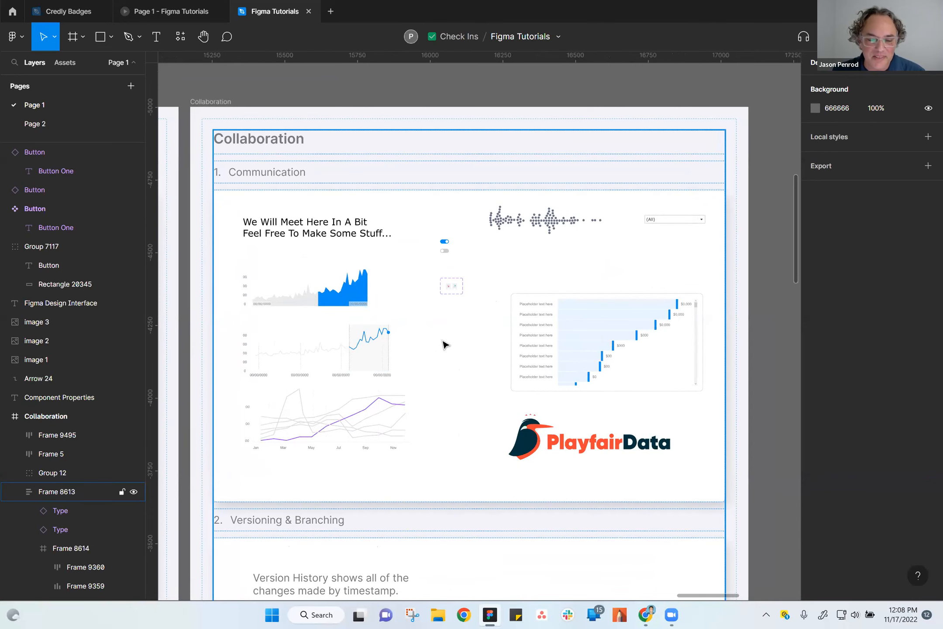
left_click(507, 111)
mouse_move(455, 272)
left_mouse_down()
mouse_move(492, 262)
mouse_move(471, 273)
left_mouse_up()
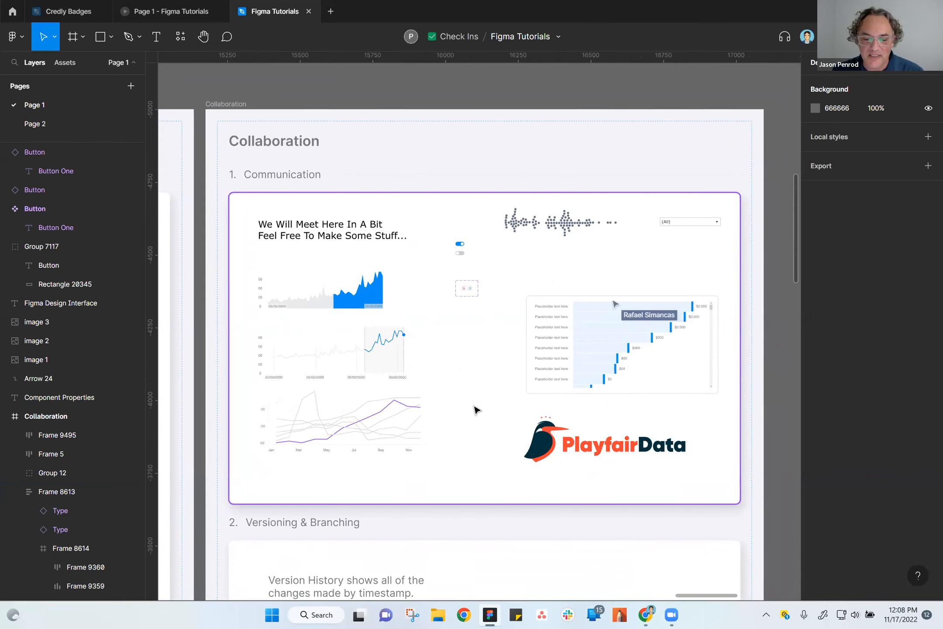
scroll(486, 400, "up", 2)
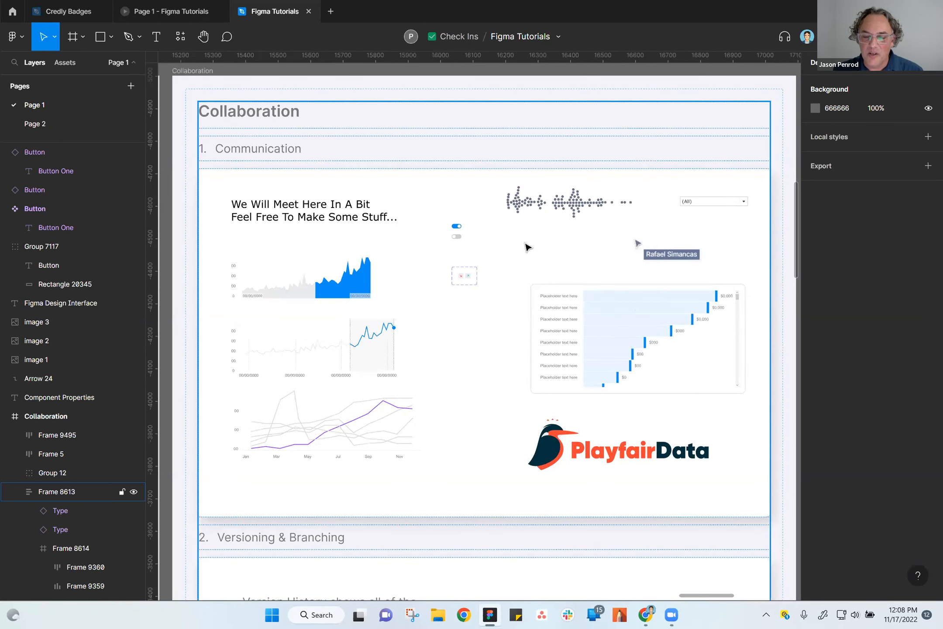
scroll(516, 331, "down", 2)
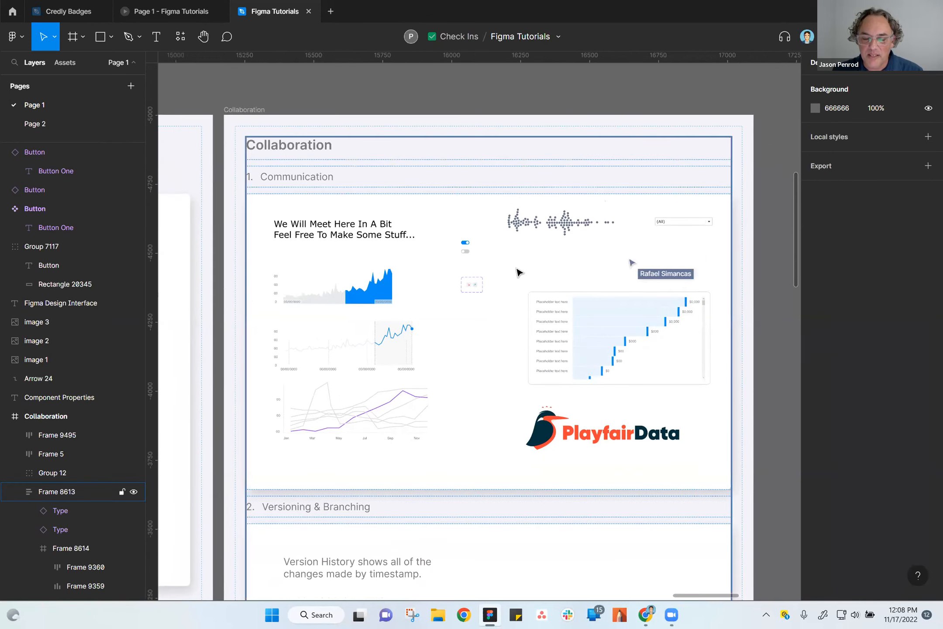
Select the beeswarm plot inside the Communication section, and switch the selection back to its parent Frame 8614.
left_click(444, 293)
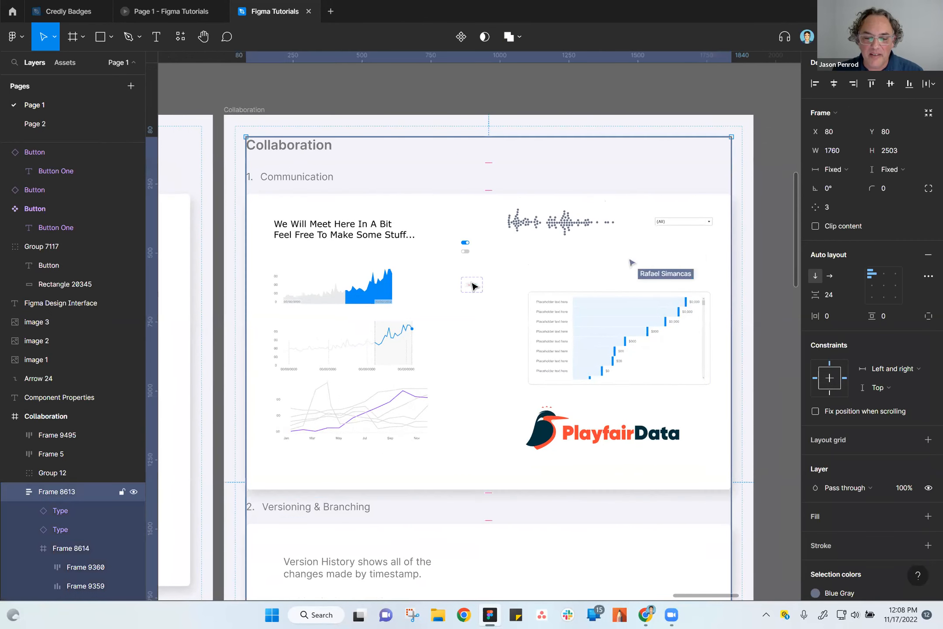
scroll(503, 273, "up", 5)
left_click(534, 200)
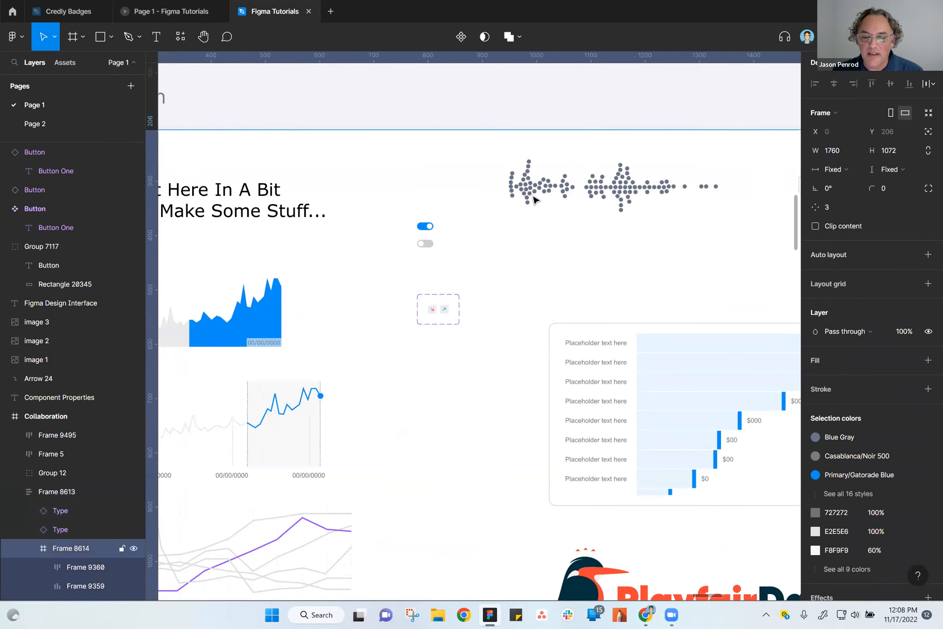
left_click(536, 197)
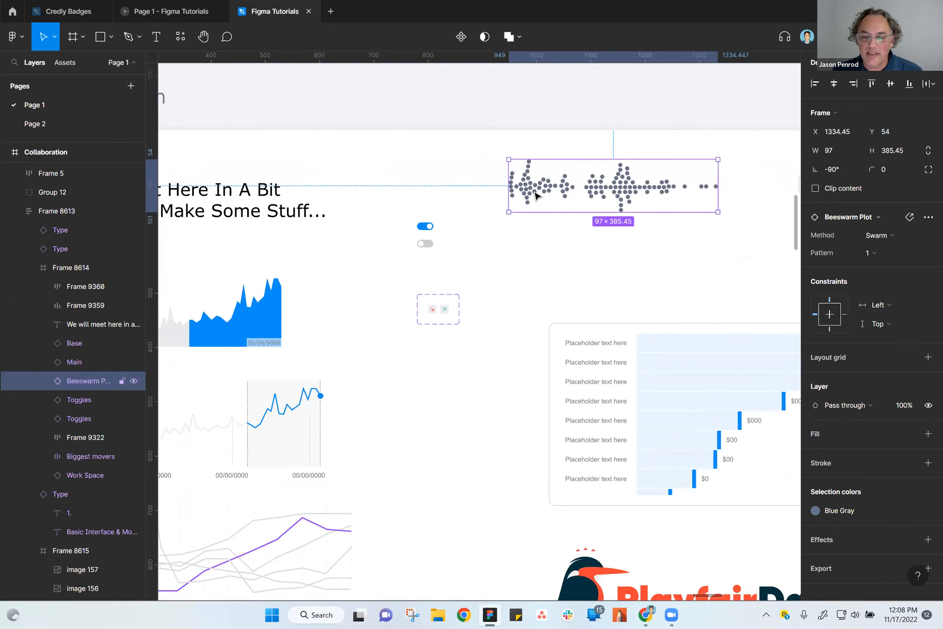
left_click(523, 302)
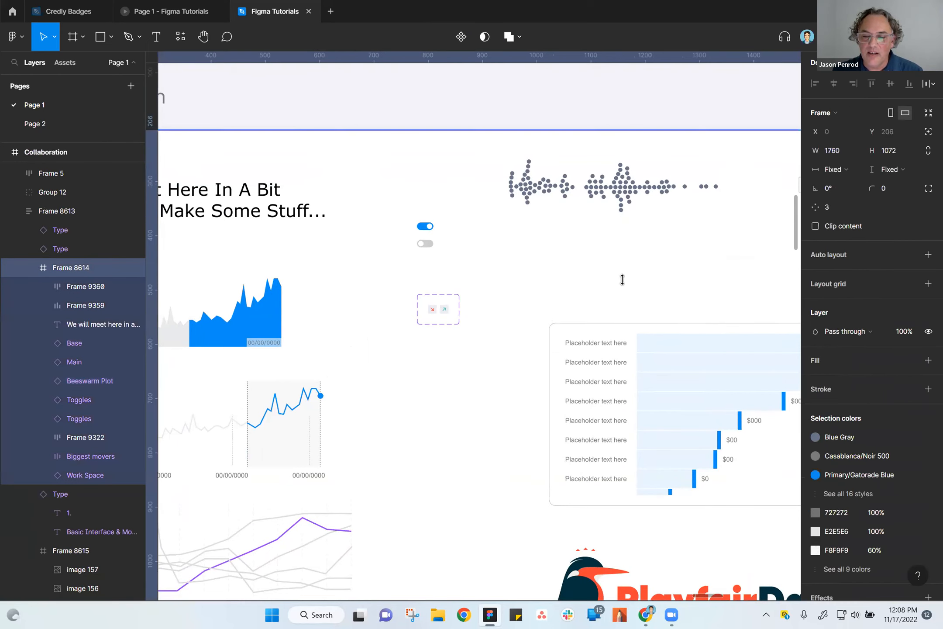
Send the cursor chat message "Hey, what up!" on the canvas beside the collaborator's cursor.
key("shift+2")
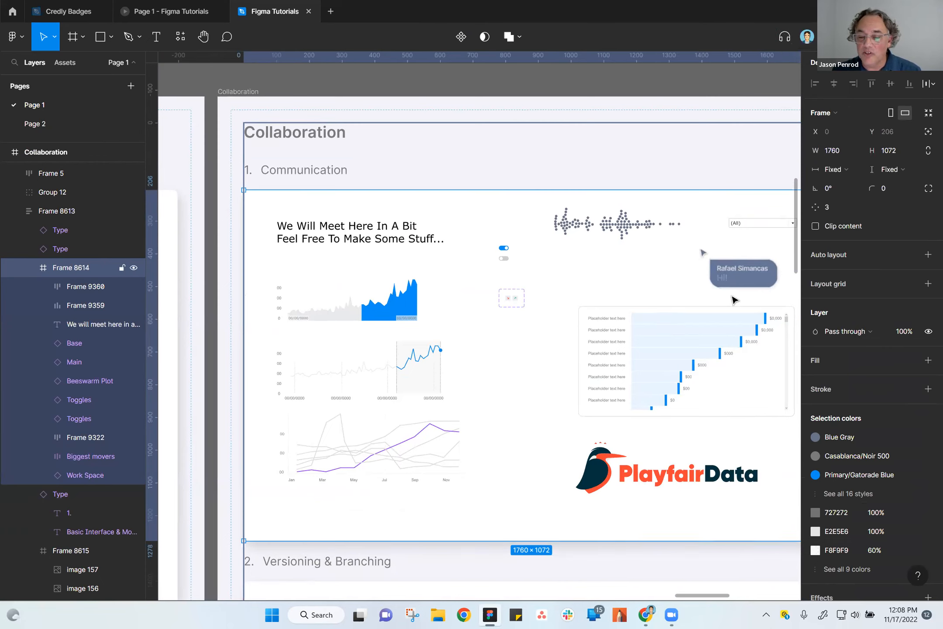
scroll(673, 271, "up", 5, "ctrl")
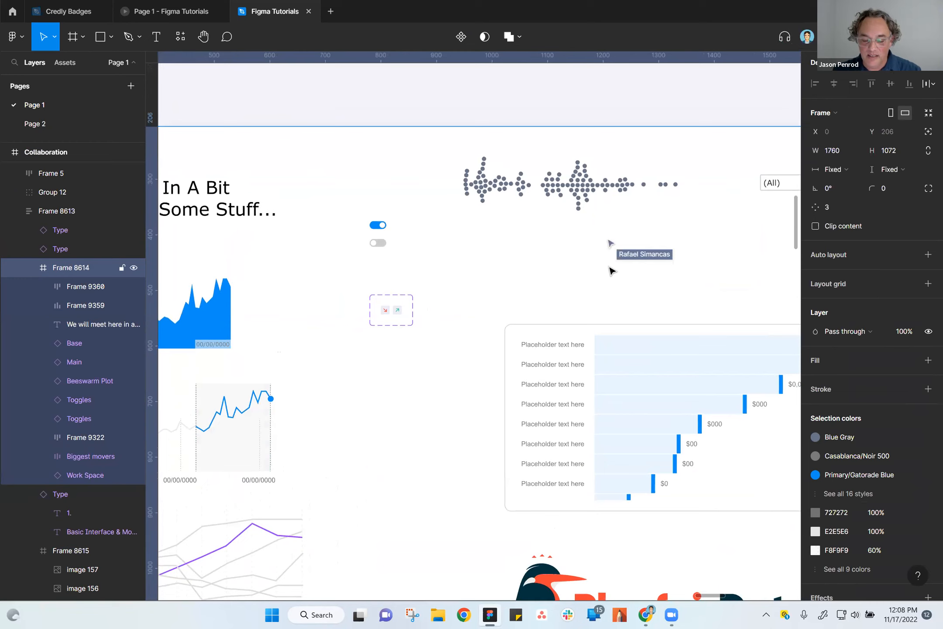
key("slash")
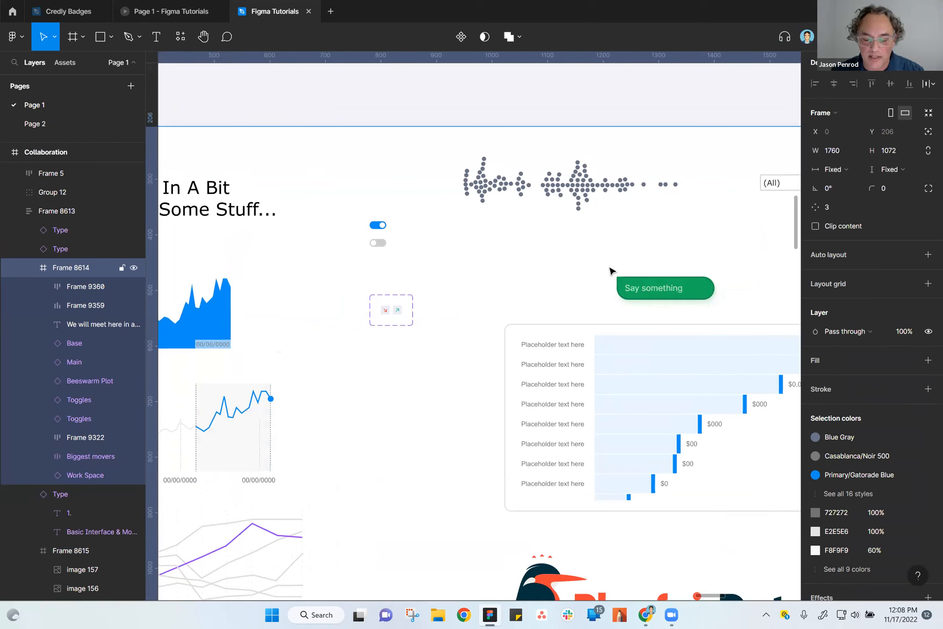
type("Hey, wha")
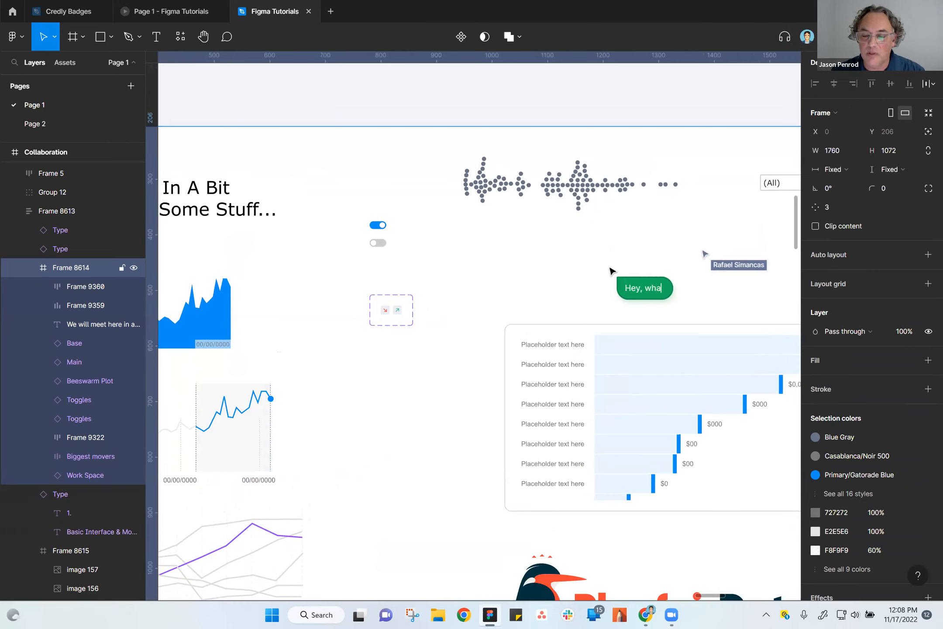
type("t up!")
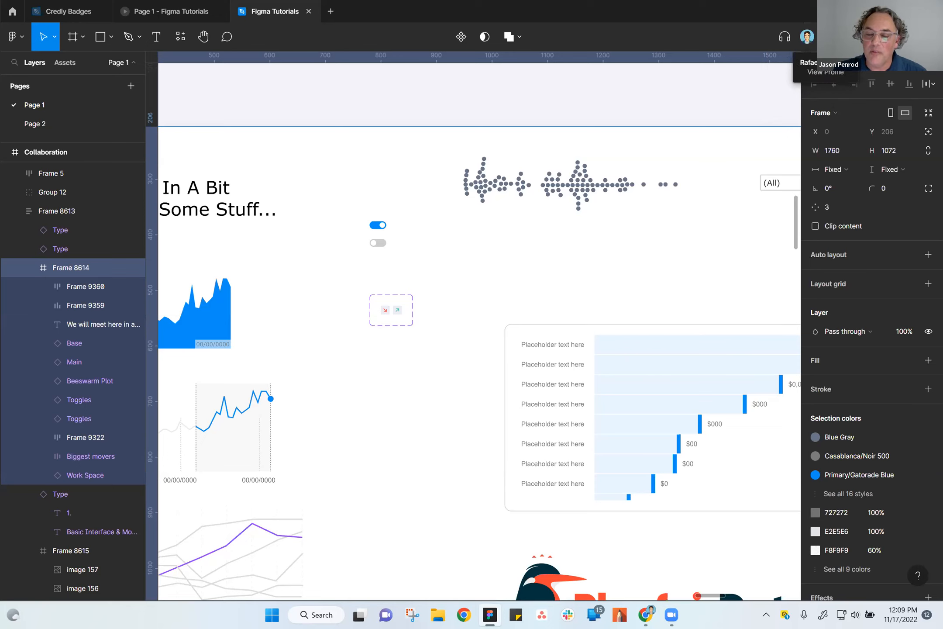
Check which collaborator is in the file, and clear the selection of Frame 8614.
mouse_move(808, 37)
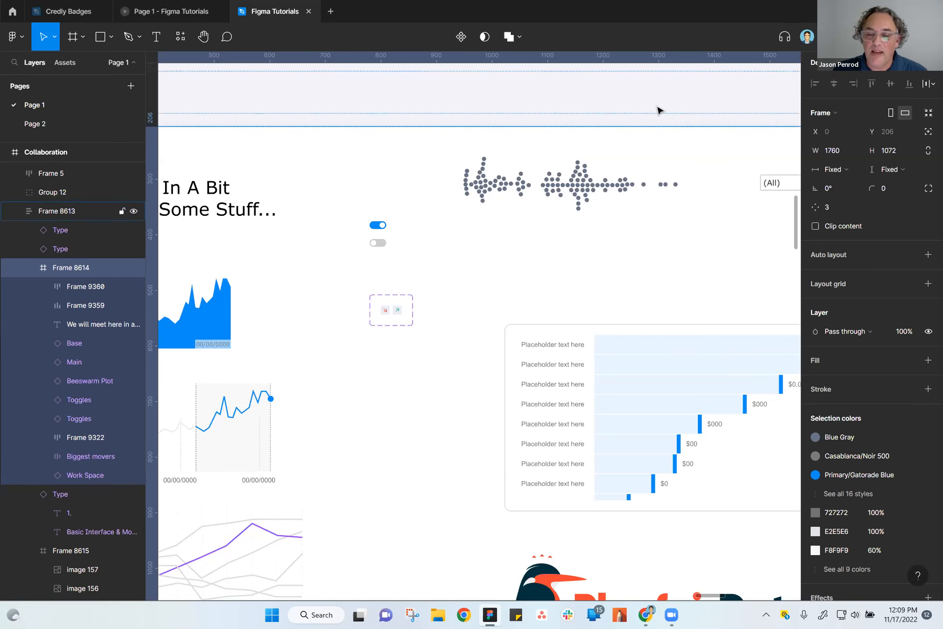
scroll(651, 160, "down", 5)
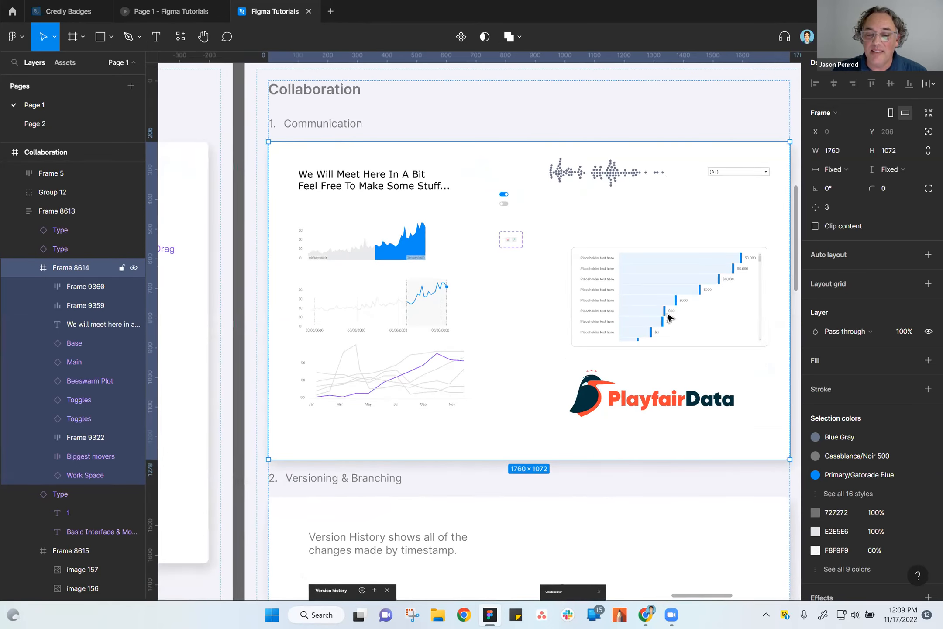
left_click_drag(649, 245, 576, 330)
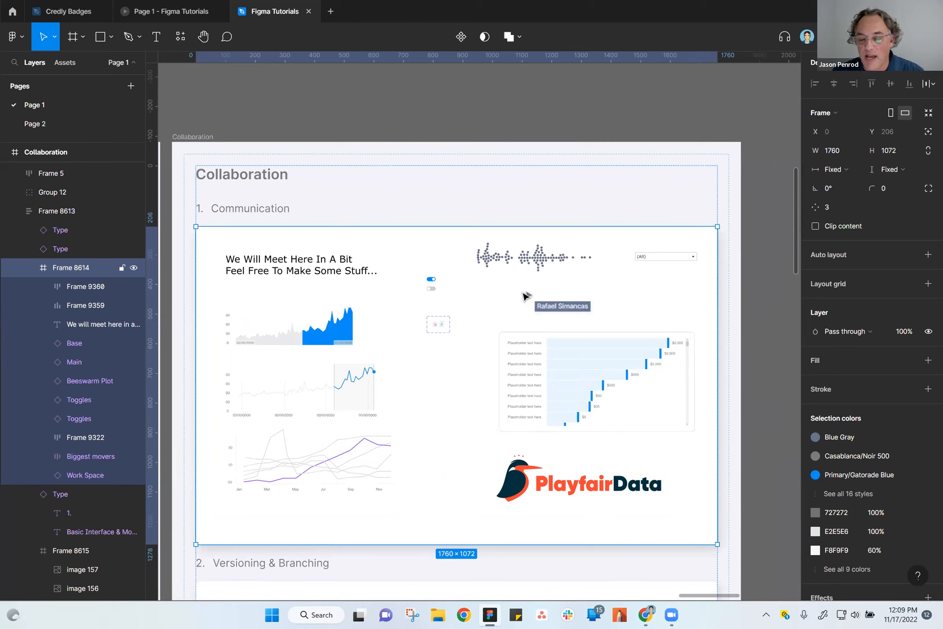
left_click(464, 133)
left_click_drag(465, 133, 579, 109)
scroll(560, 162, "down", 3)
left_click(558, 187)
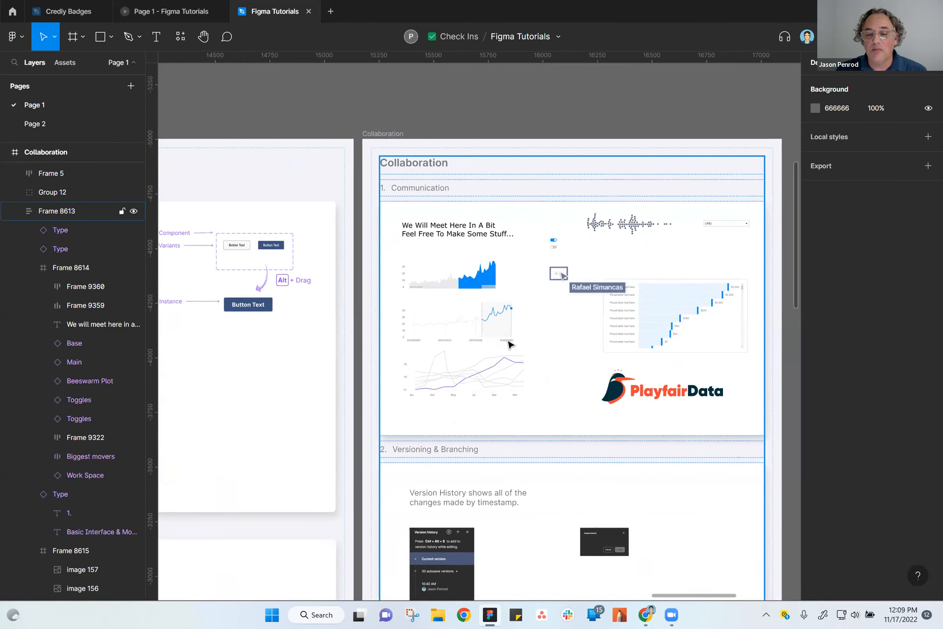
key("Escape")
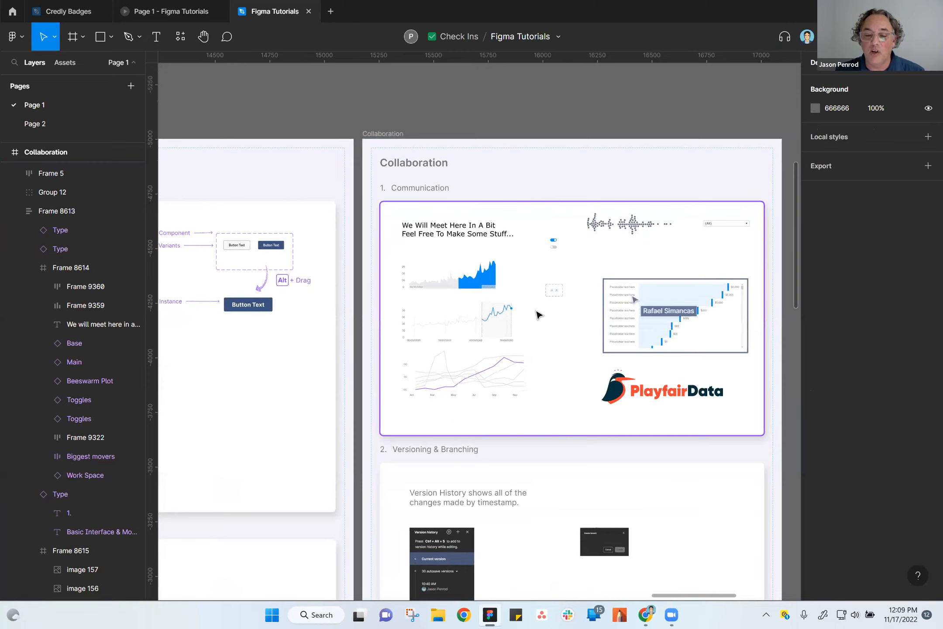
Examine the Communication section while the collaborator works on its beeswarm plot and dropdown, and view the Versioning & Branching section below.
scroll(563, 332, "up", 2)
left_click(564, 334)
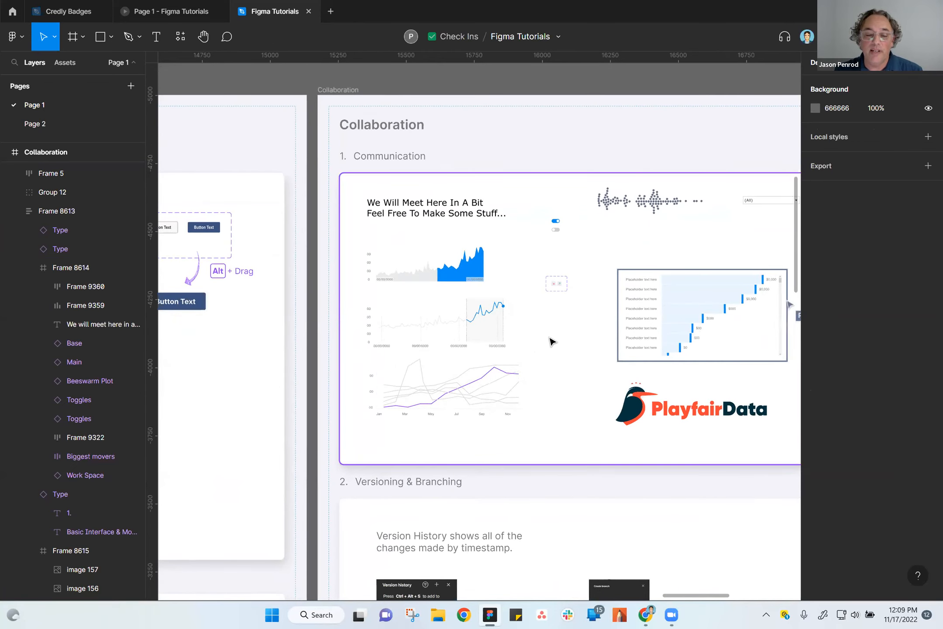
scroll(562, 334, "up", 2)
left_click_drag(579, 374, 414, 373)
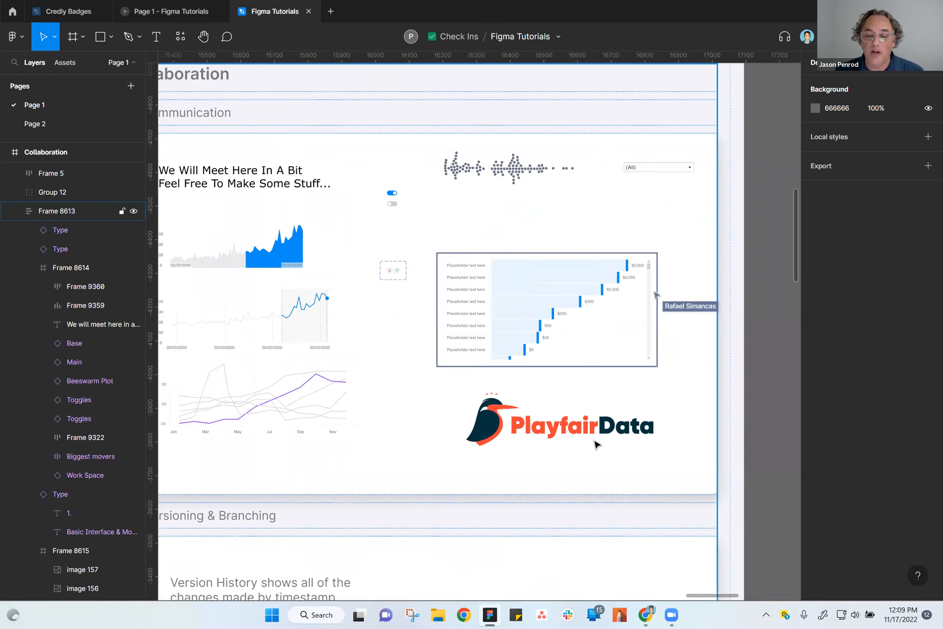
left_click_drag(400, 383, 463, 354)
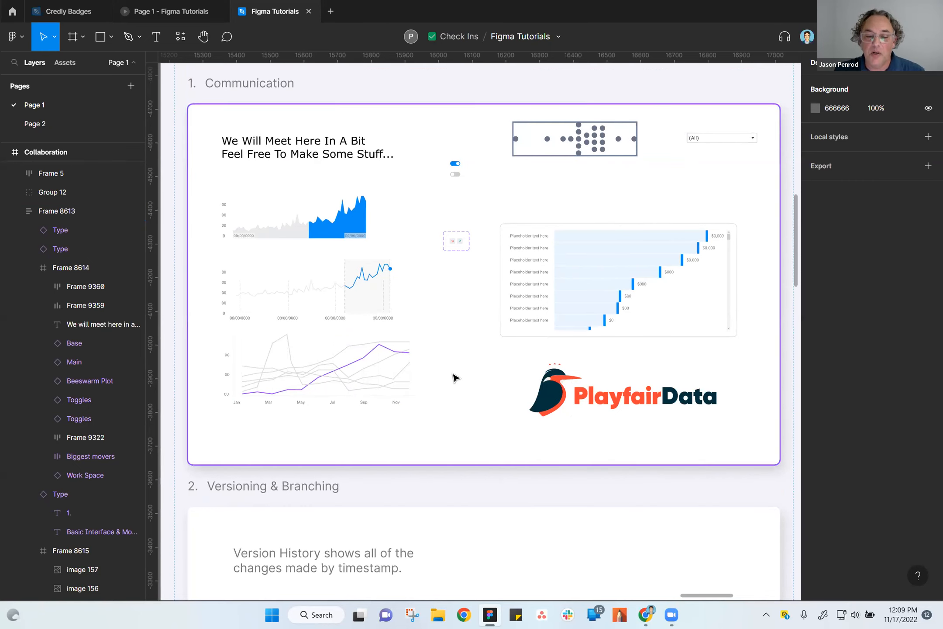
scroll(463, 402, "down", 3)
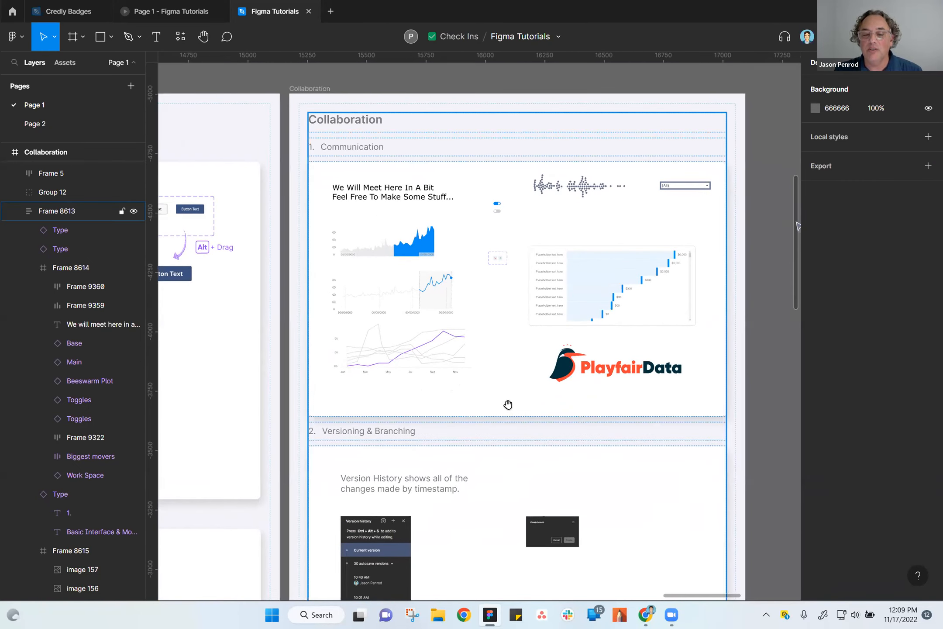
scroll(507, 404, "down", 4)
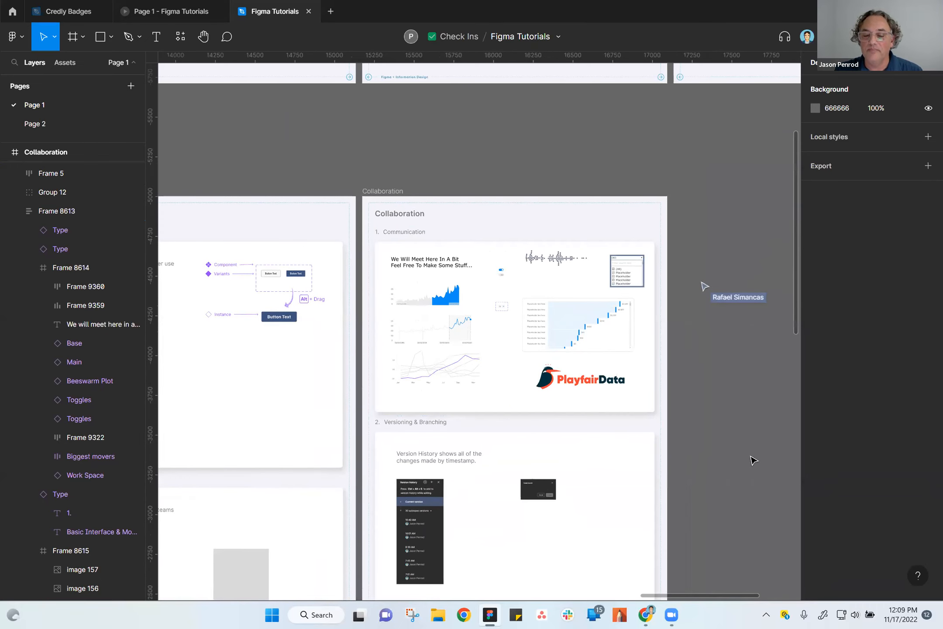
left_click_drag(737, 446, 751, 407)
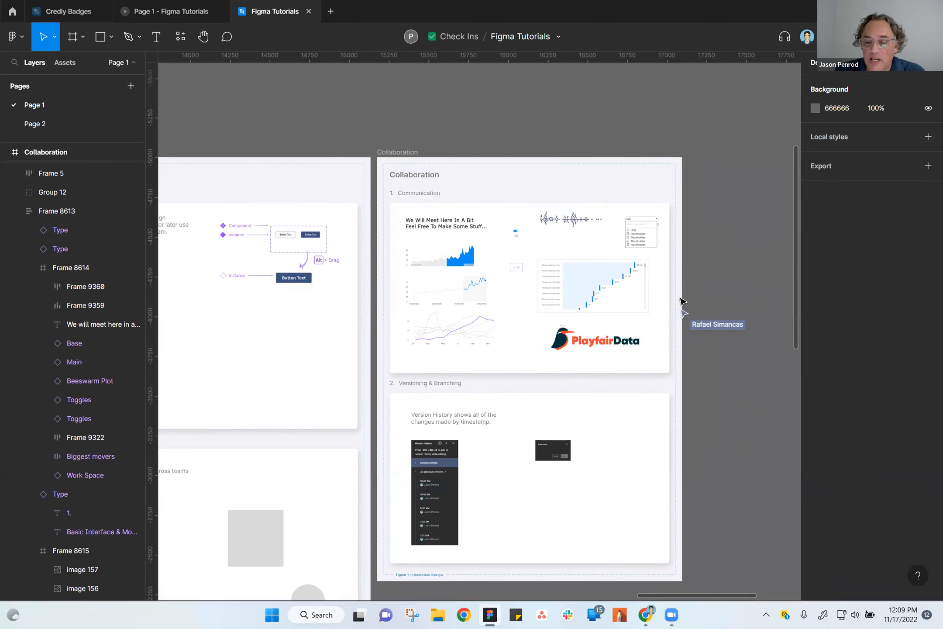
scroll(671, 309, "up", 5)
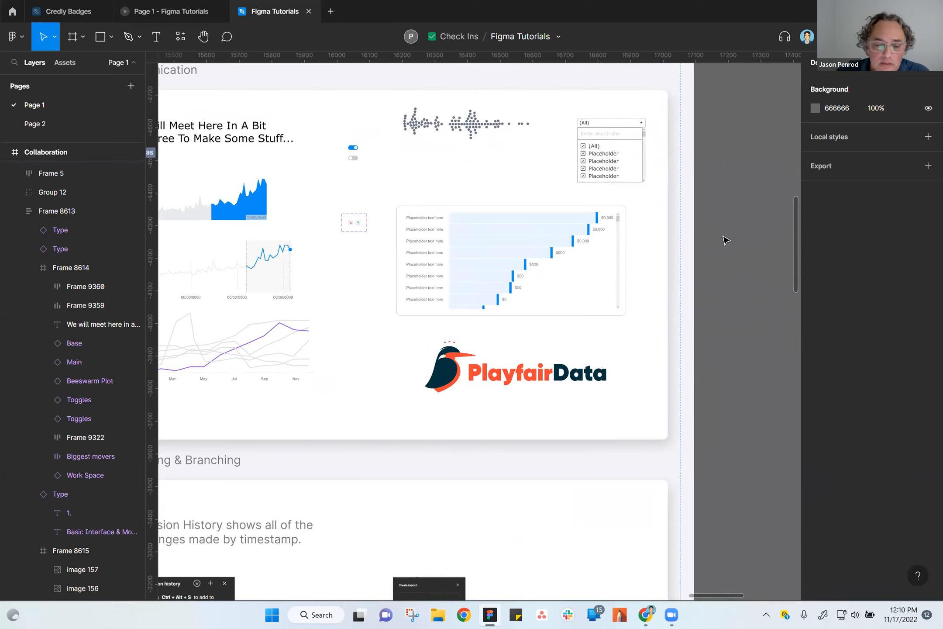
scroll(634, 271, "down", 5)
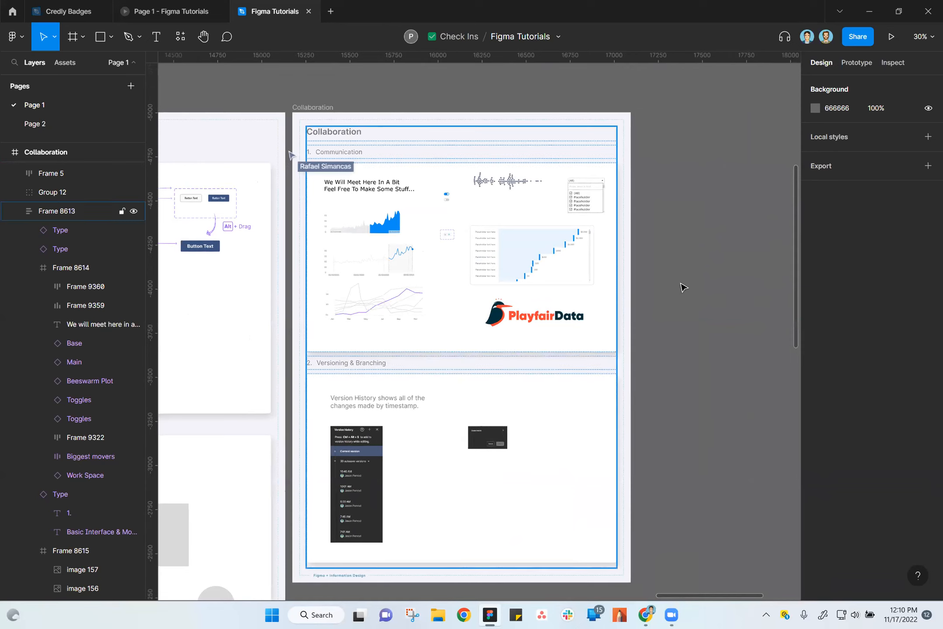
scroll(698, 319, "left", 2)
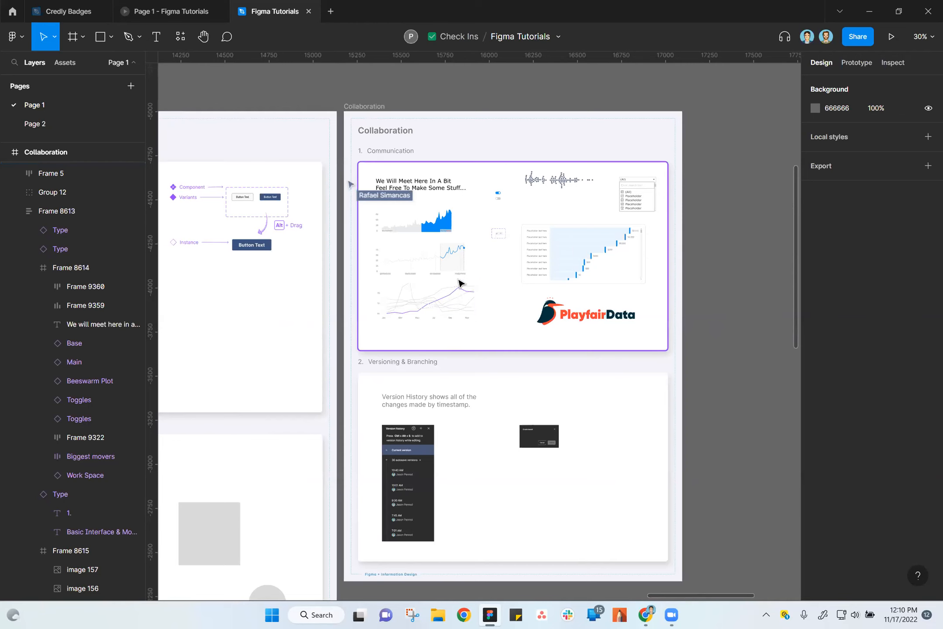
Select the area chart's graphic, Group 7113, inside Frame 9359 of the Communication section.
scroll(485, 264, "up", 5)
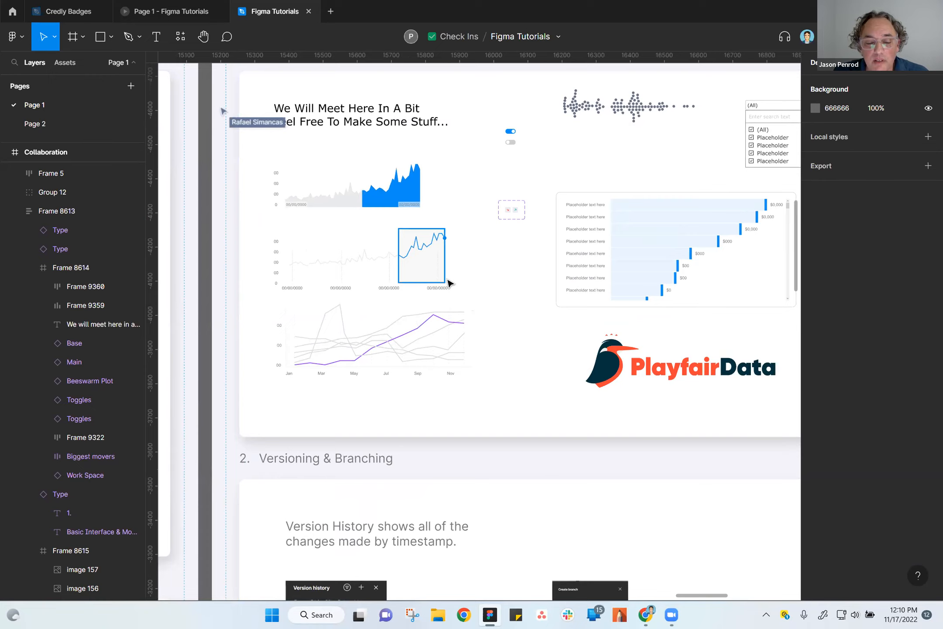
scroll(437, 279, "up", 4)
scroll(505, 248, "left", 5)
scroll(505, 249, "up", 3)
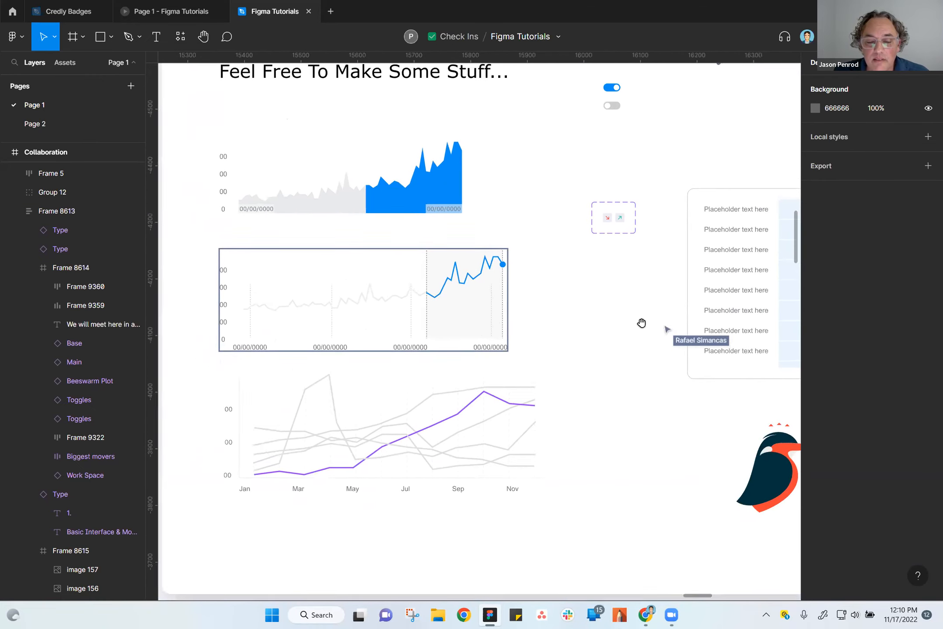
left_click(463, 222)
double_click(463, 221)
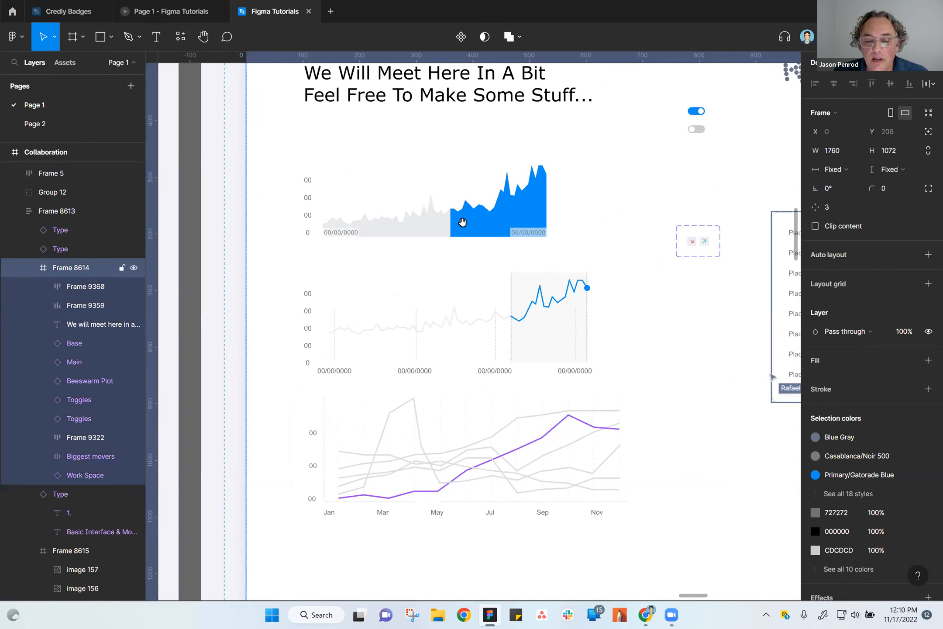
double_click(462, 221)
Show the Kingfisher design system's assets, expand the Data Visualization category, and clear the chart selection.
left_click(63, 62)
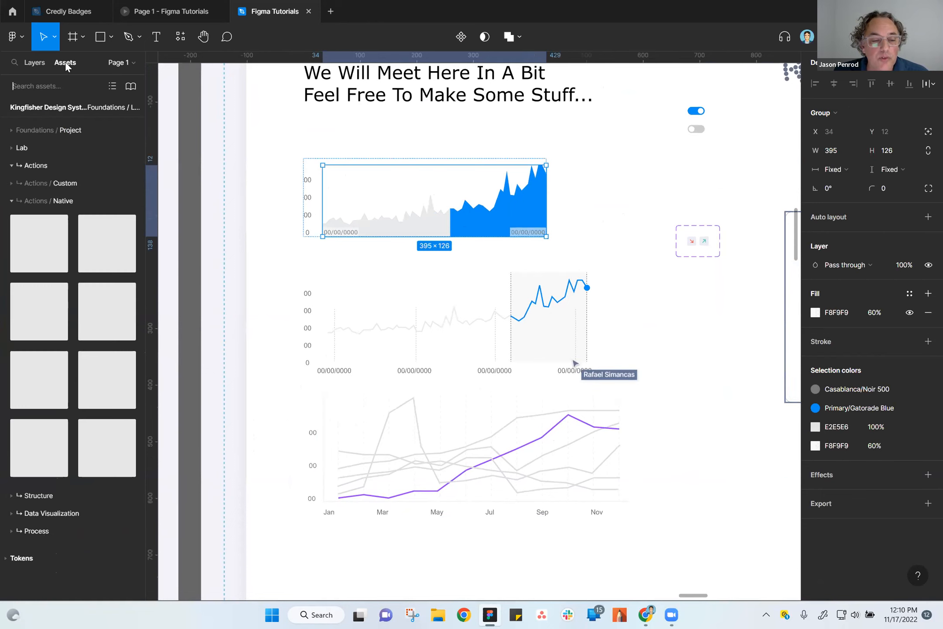
left_click(31, 62)
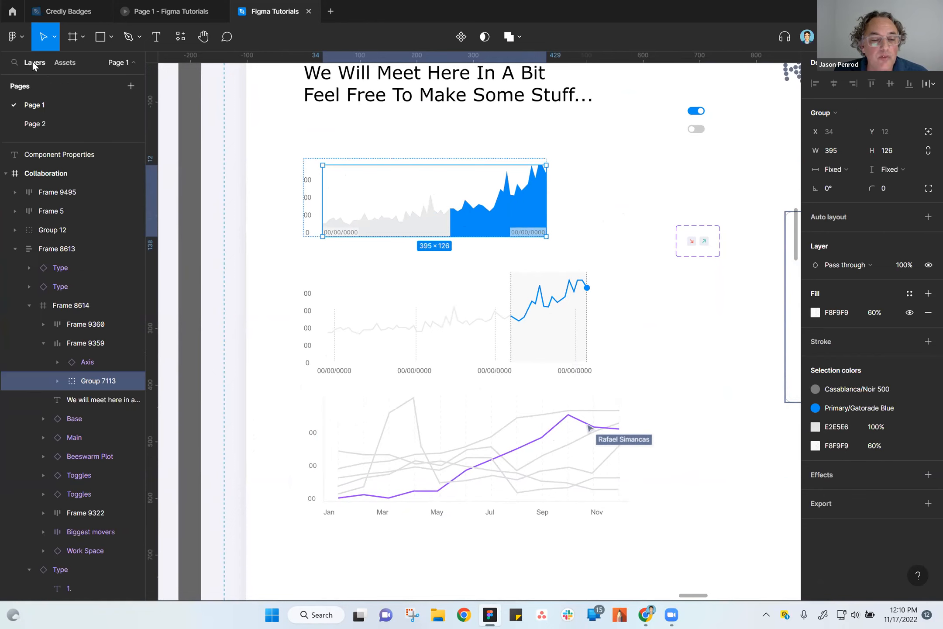
left_click(63, 62)
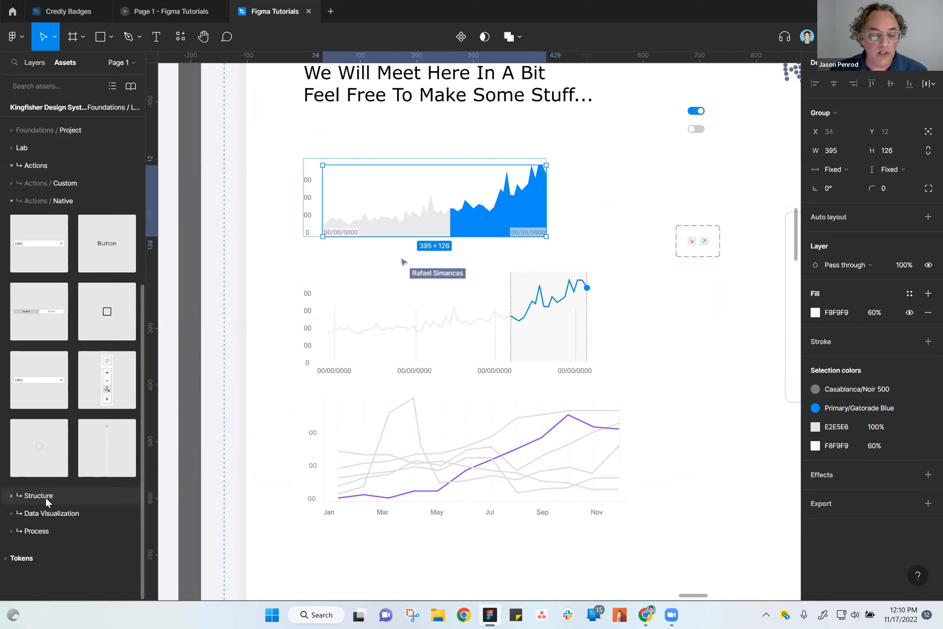
left_click(37, 512)
key("Escape")
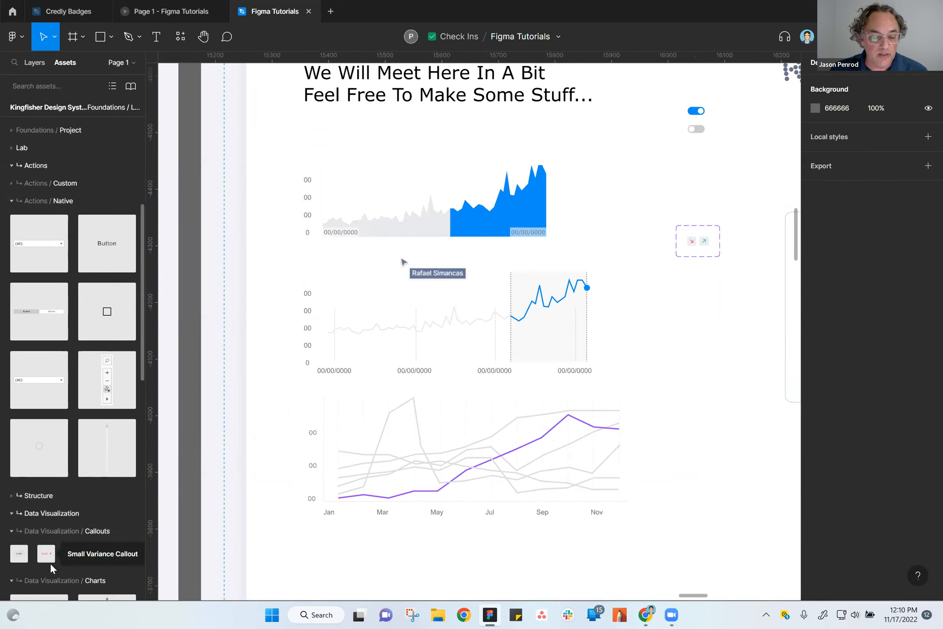
Add the Bar Chart component from the Data Visualization / Charts assets and place it in the Versioning & Branching section at about X 700, Y 34.
scroll(56, 567, "down", 6)
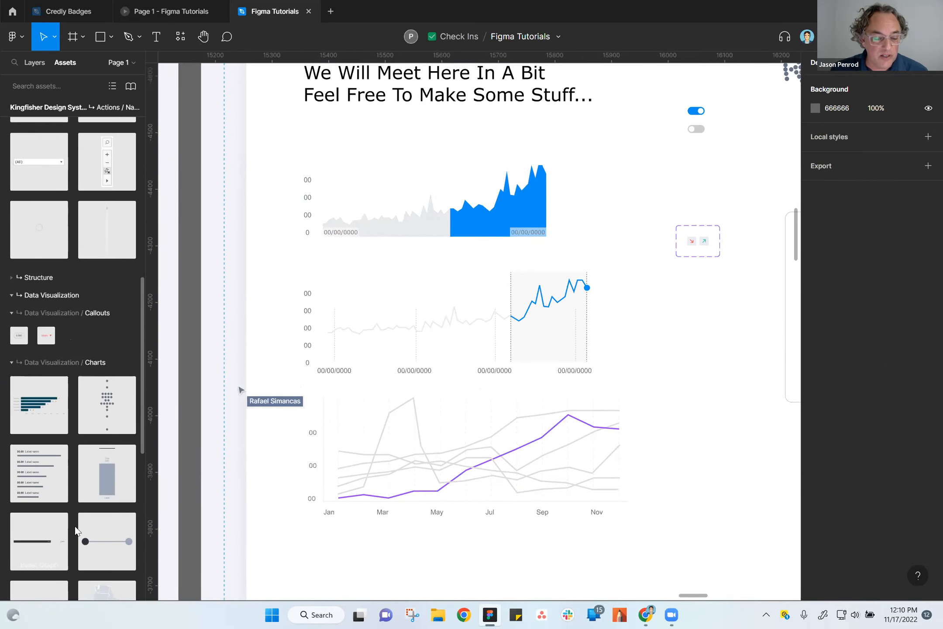
left_click_drag(39, 366, 675, 508)
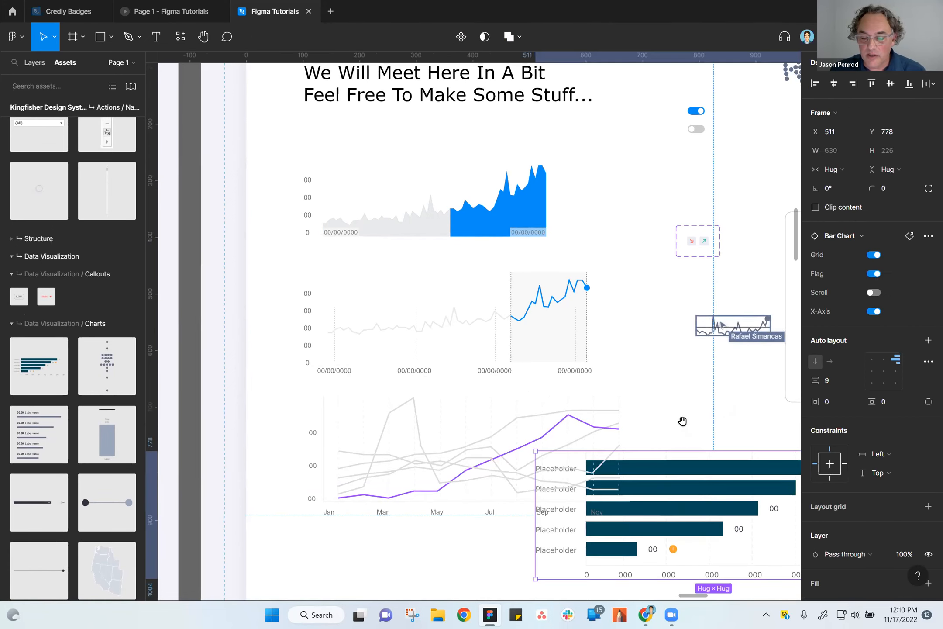
left_click_drag(682, 421, 504, 90)
left_click_drag(495, 174, 587, 449)
left_click_drag(503, 557, 379, 497)
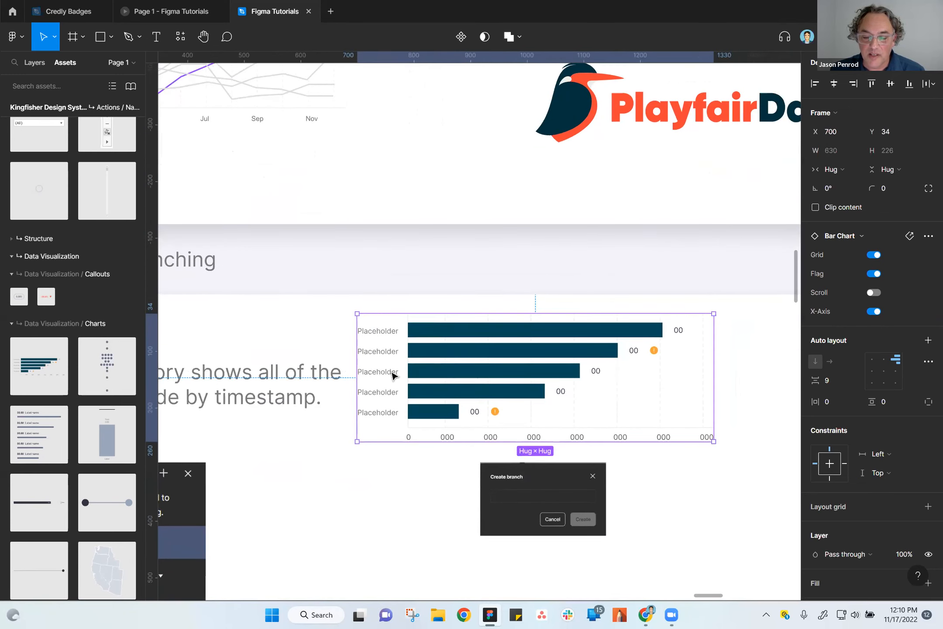
Change the bar chart's first category label to "Text".
double_click(377, 332)
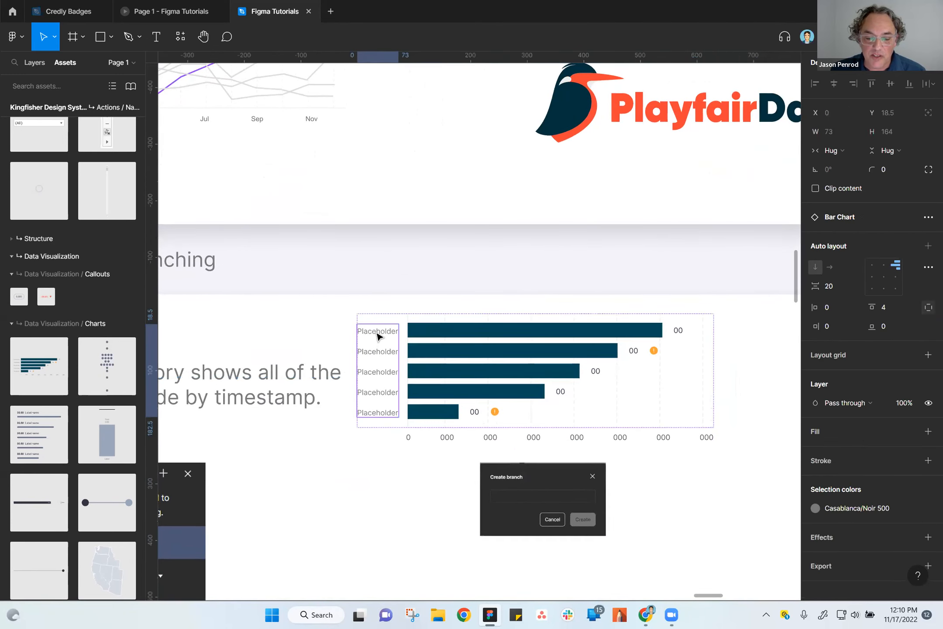
double_click(377, 332)
double_click(377, 333)
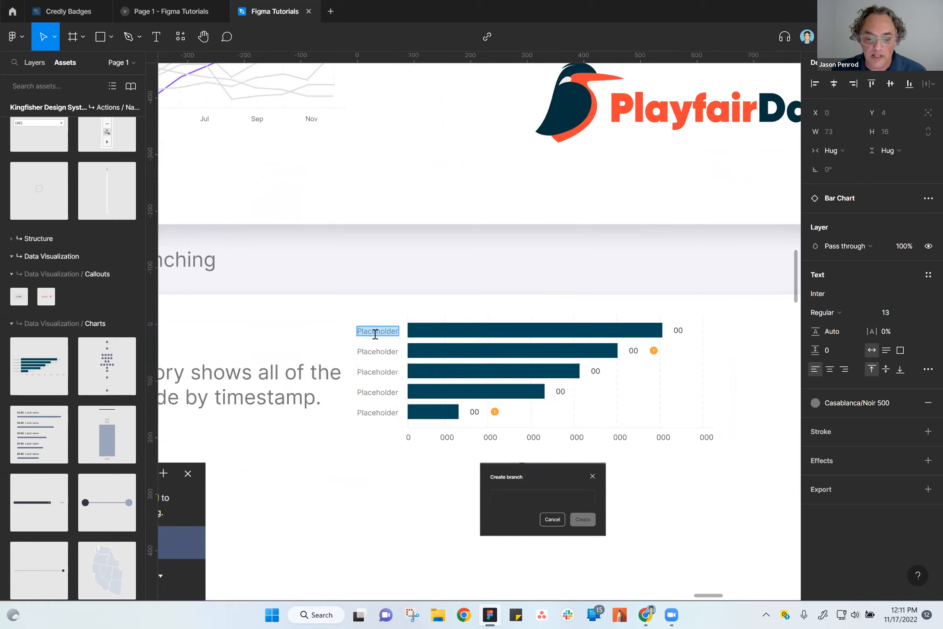
type("Text")
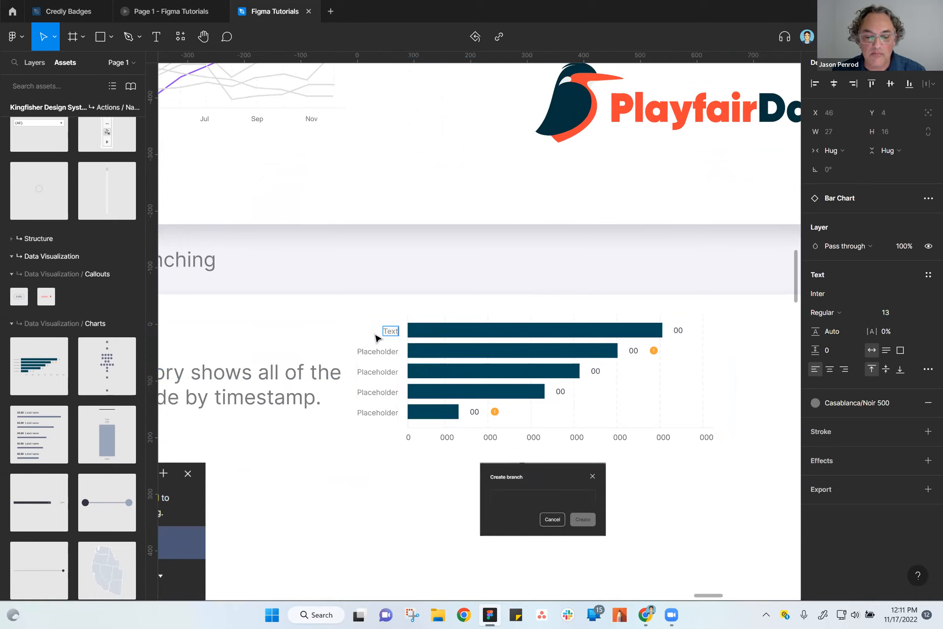
key("Escape")
Change the value label beside the bar chart's first bar to 100.
left_click(674, 337)
left_click(679, 335)
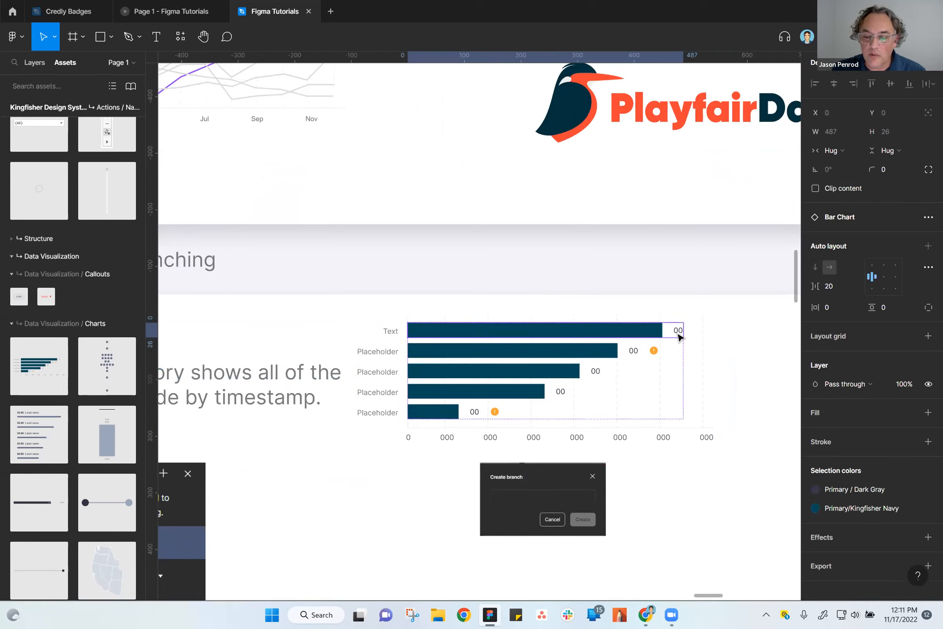
left_click(679, 335)
double_click(678, 330)
type("100")
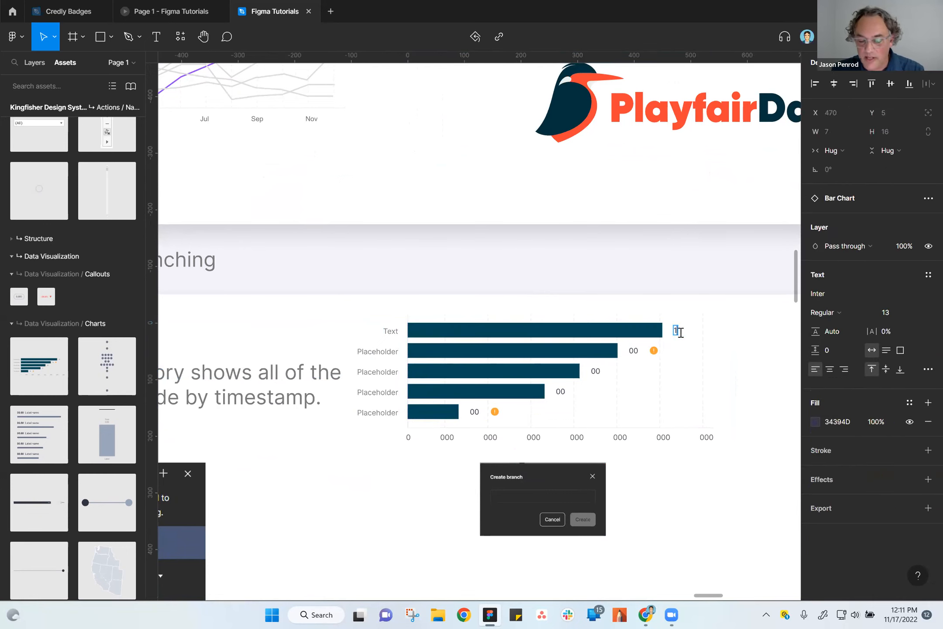
key("Escape")
left_click(756, 374)
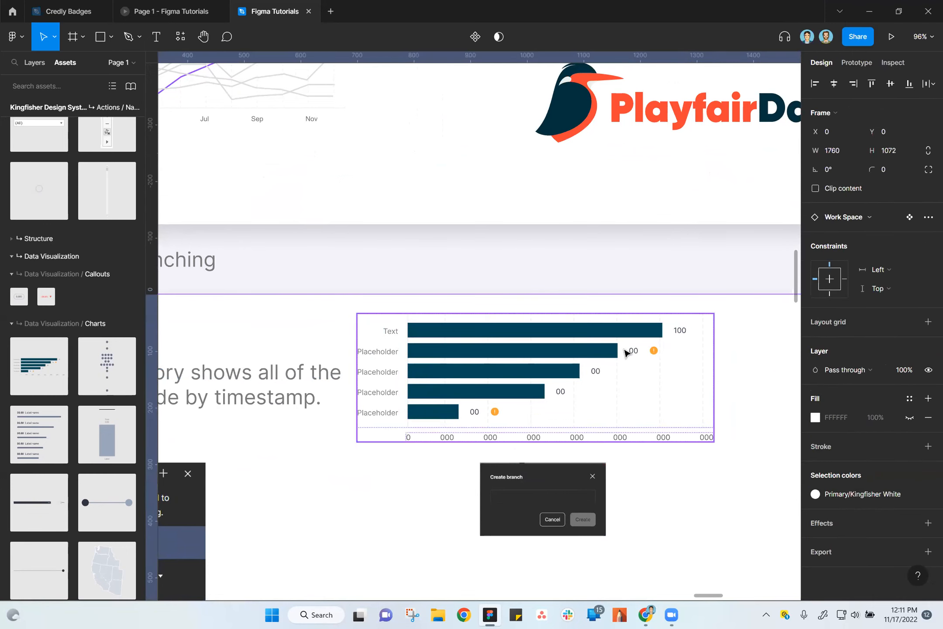
Move the bar chart out of the Versioning & Branching section onto the empty canvas beside it, at about X 17294, Y -3828.
left_click(540, 376)
scroll(563, 455, "down", 5)
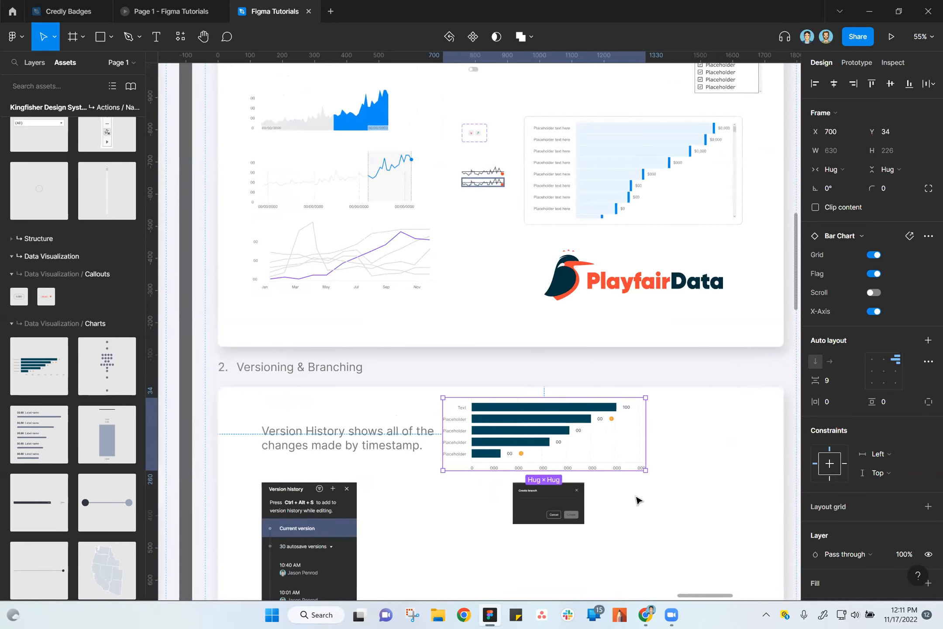
scroll(612, 516, "down", 2)
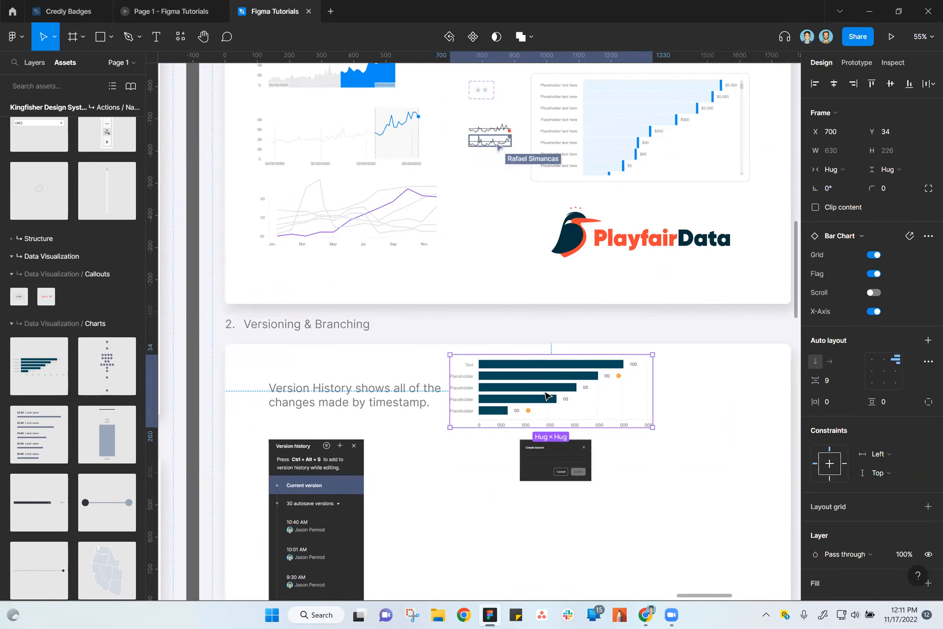
left_click_drag(547, 397, 686, 402)
left_click_drag(589, 546, 340, 554)
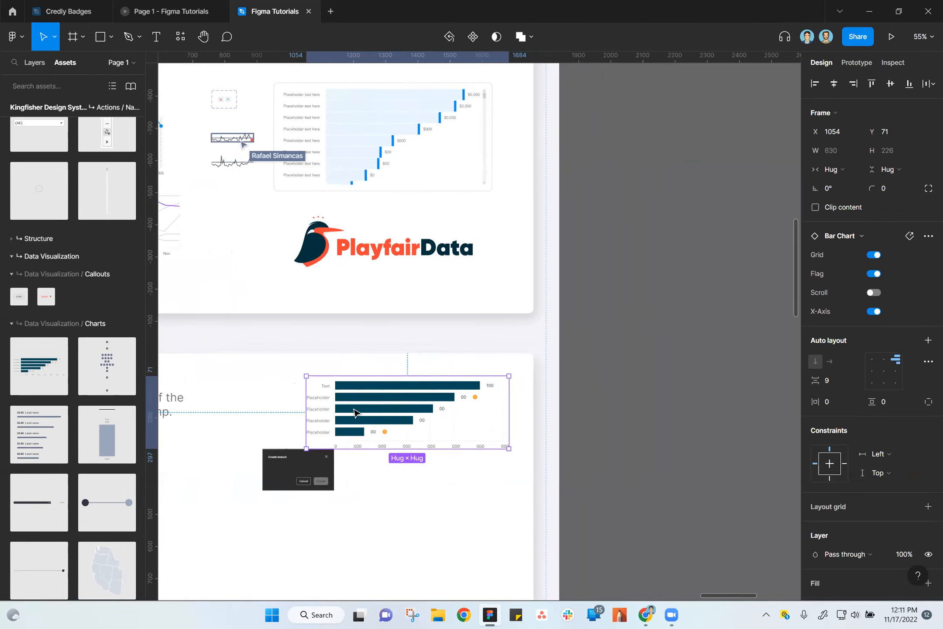
left_click_drag(355, 413, 675, 312)
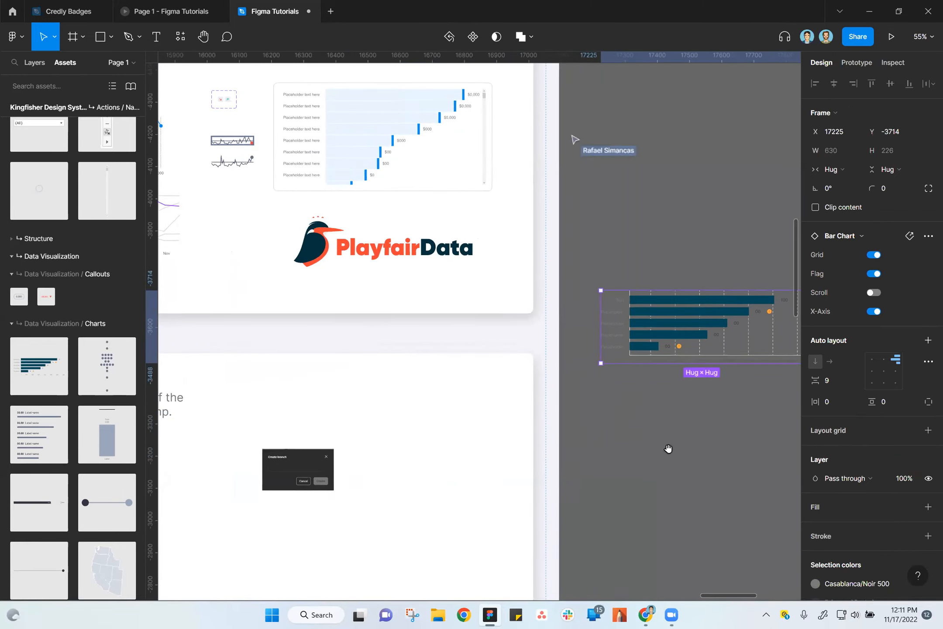
left_click_drag(668, 448, 509, 472)
scroll(533, 447, "up", 3)
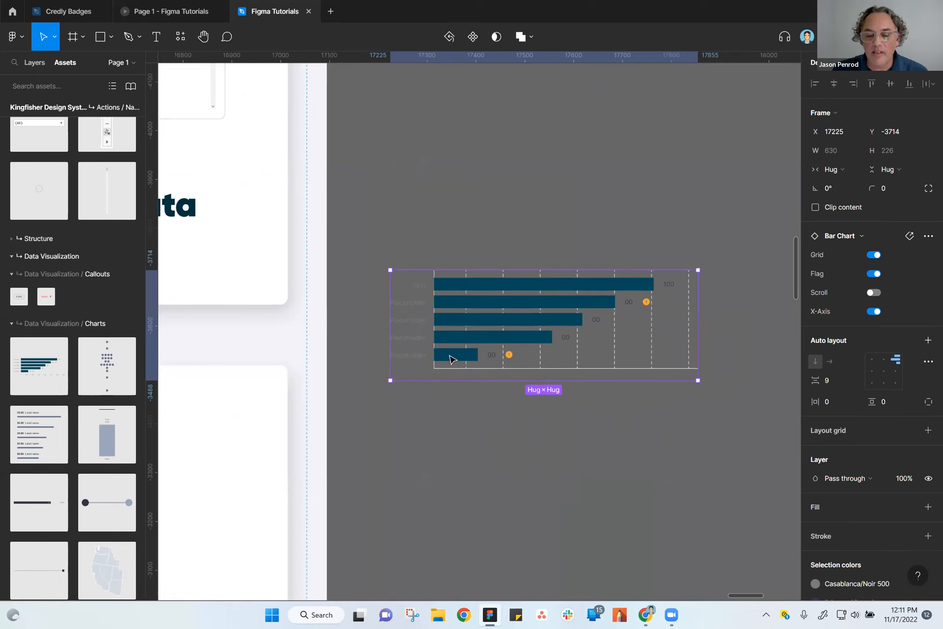
left_click_drag(486, 333, 503, 350)
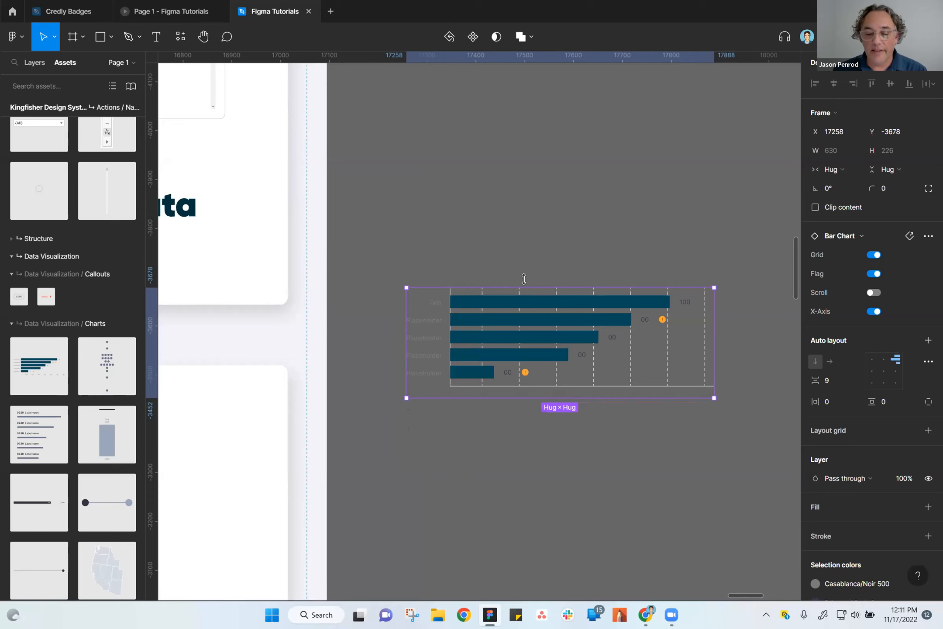
left_click_drag(504, 342, 521, 268)
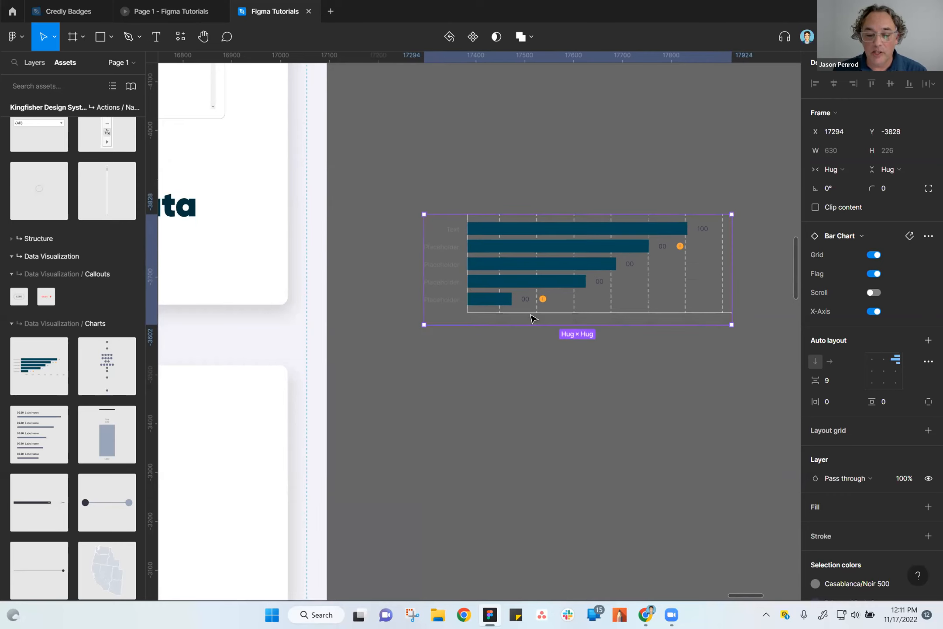
Examine the bar chart against the dark canvas, select its plot area, and clear the selection.
scroll(540, 435, "up", 2)
scroll(535, 344, "up", 5)
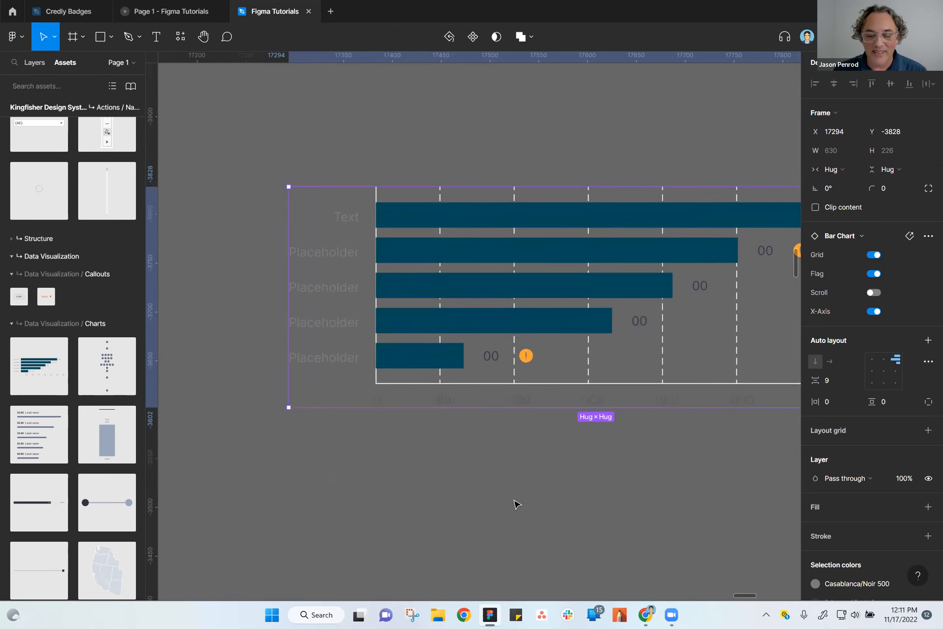
scroll(514, 504, "down", 5)
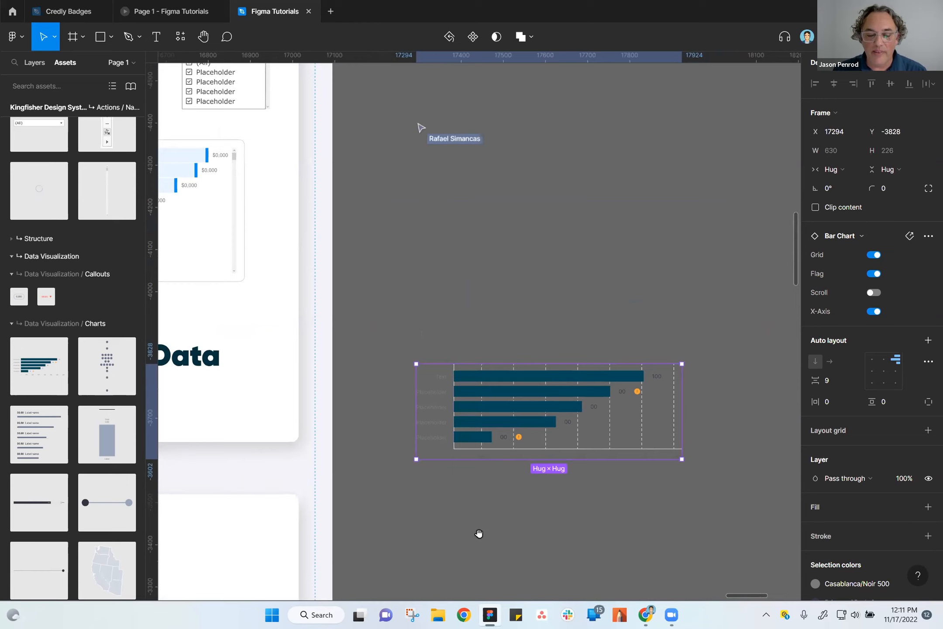
left_click_drag(479, 534, 488, 512)
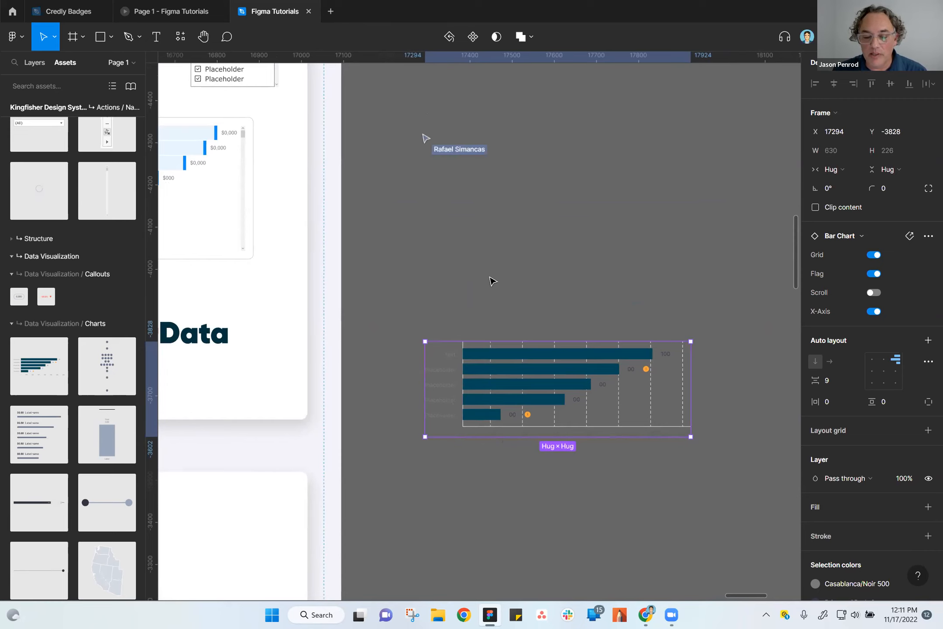
left_click(489, 360)
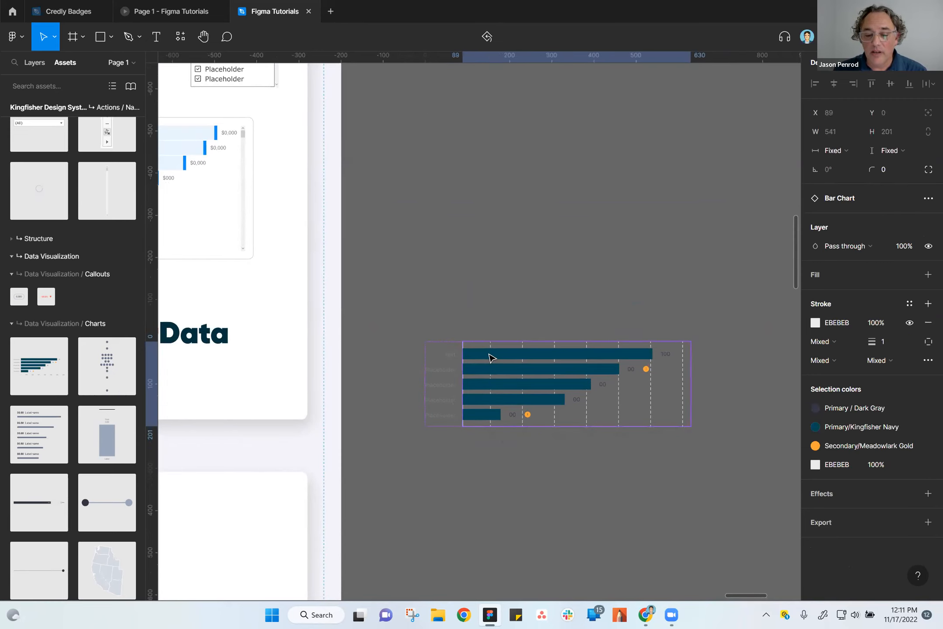
left_click(476, 280)
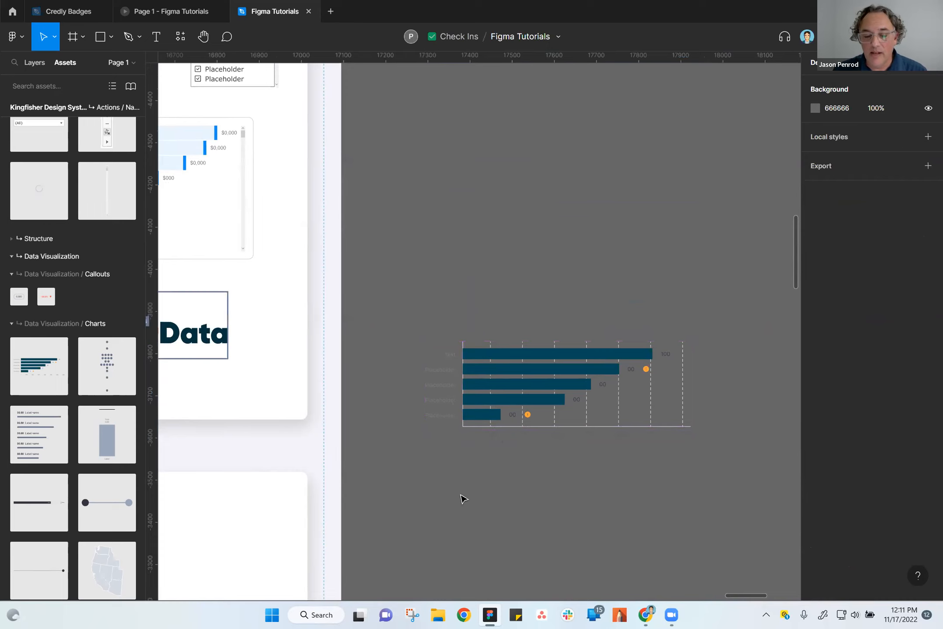
Add the "(All)" dropdown from the Actions / Native assets above the bar chart, at about X 17390, Y -4140.
scroll(99, 498, "up", 2)
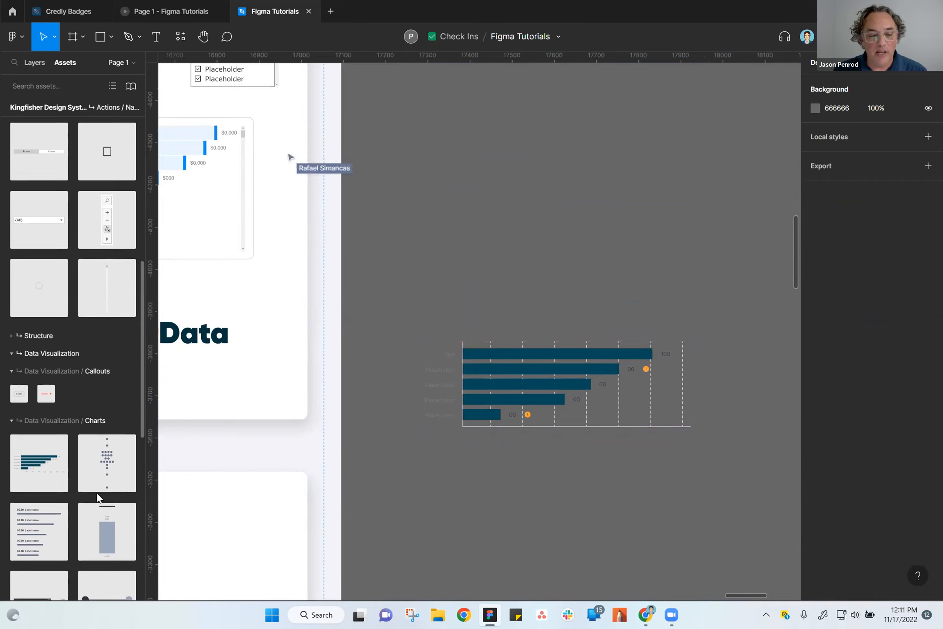
scroll(98, 497, "up", 2)
left_click_drag(31, 332, 498, 225)
scroll(516, 268, "up", 3)
scroll(515, 269, "down", 2)
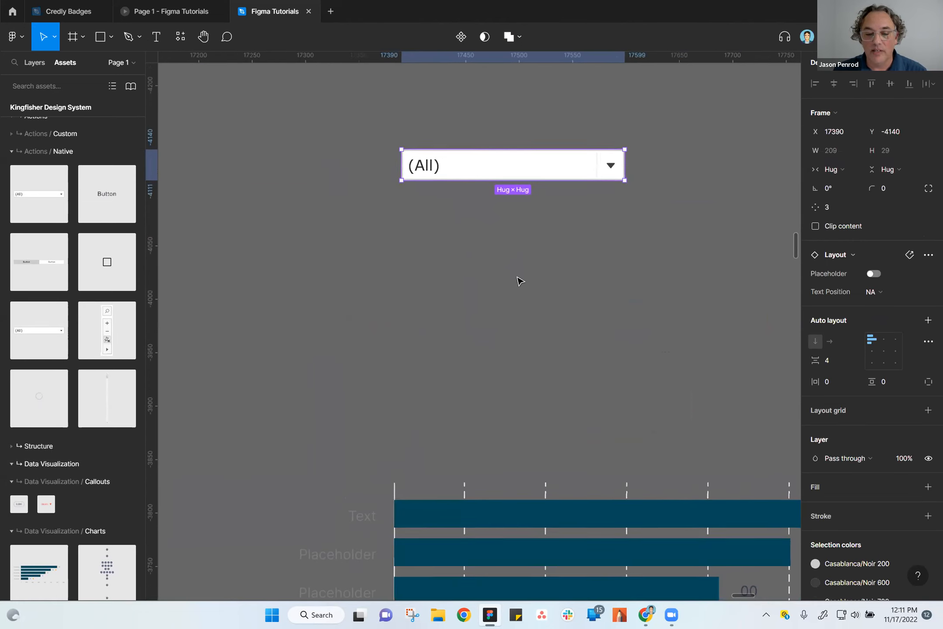
Place the Map Tool component below the dropdown at about X 17352, Y -4093, and inspect the image fill inside it.
left_click_drag(106, 332, 367, 262)
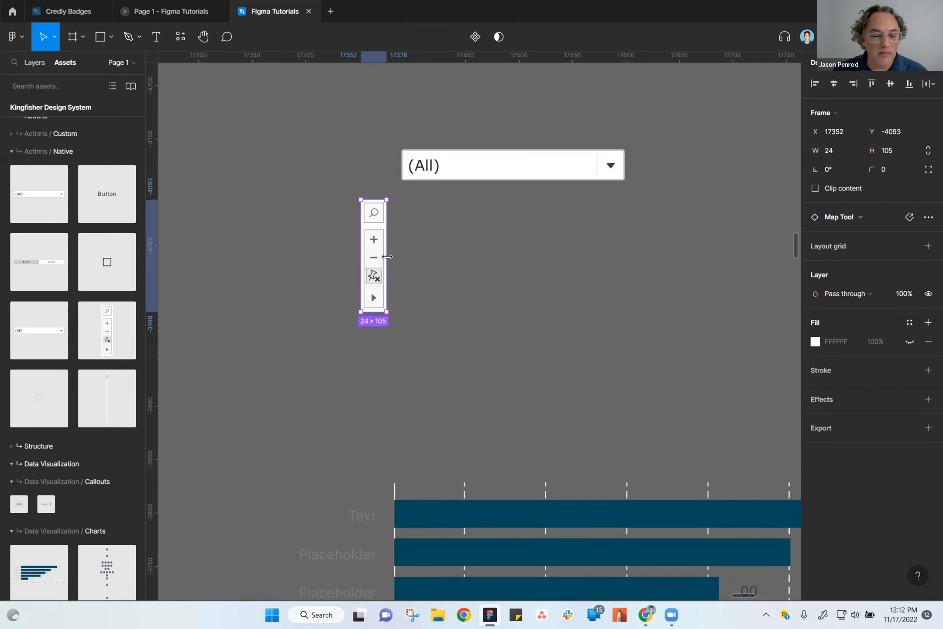
scroll(388, 303, "up", 10)
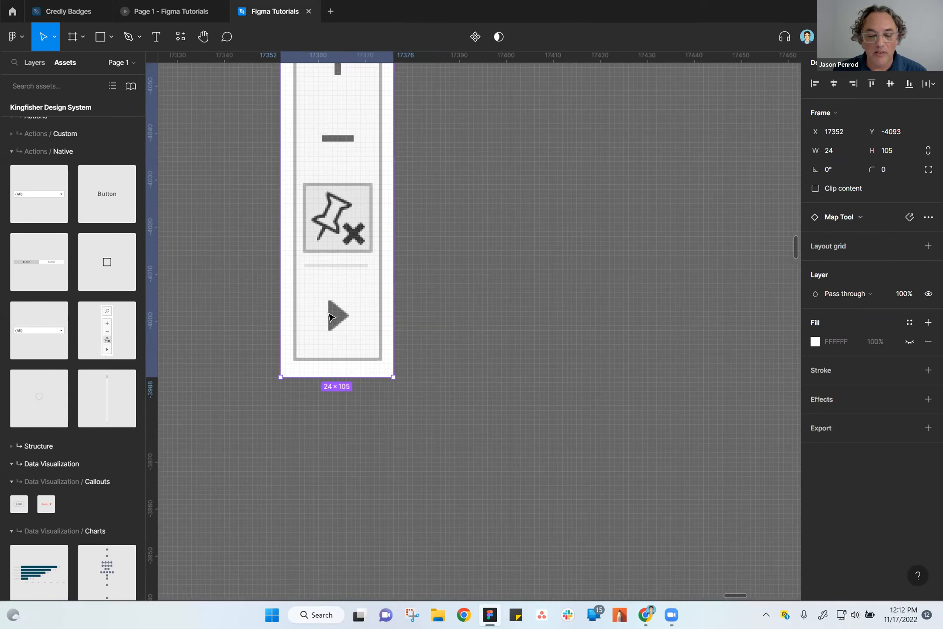
double_click(332, 319)
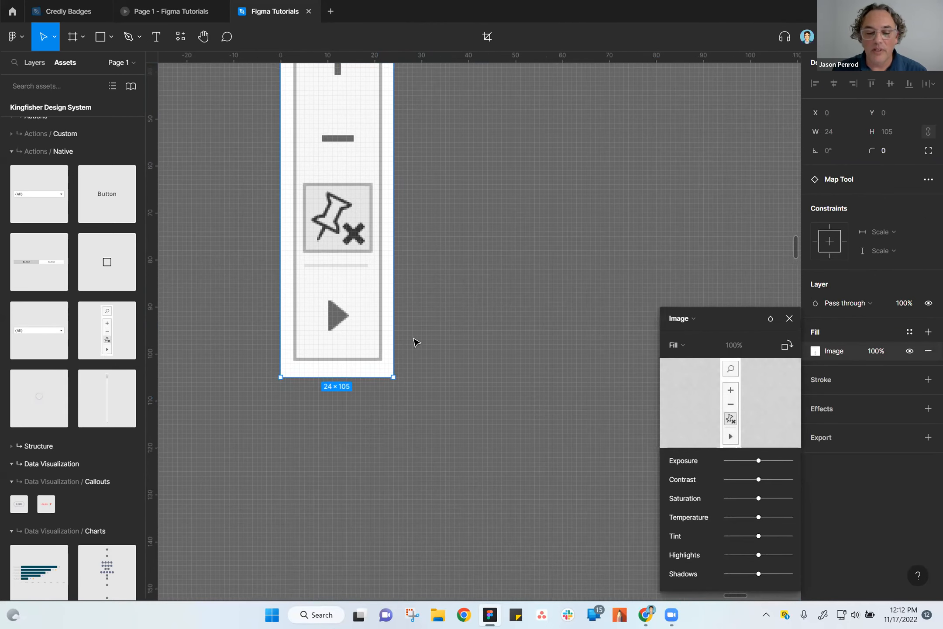
left_click(347, 354)
scroll(367, 423, "down", 5)
left_click(458, 385)
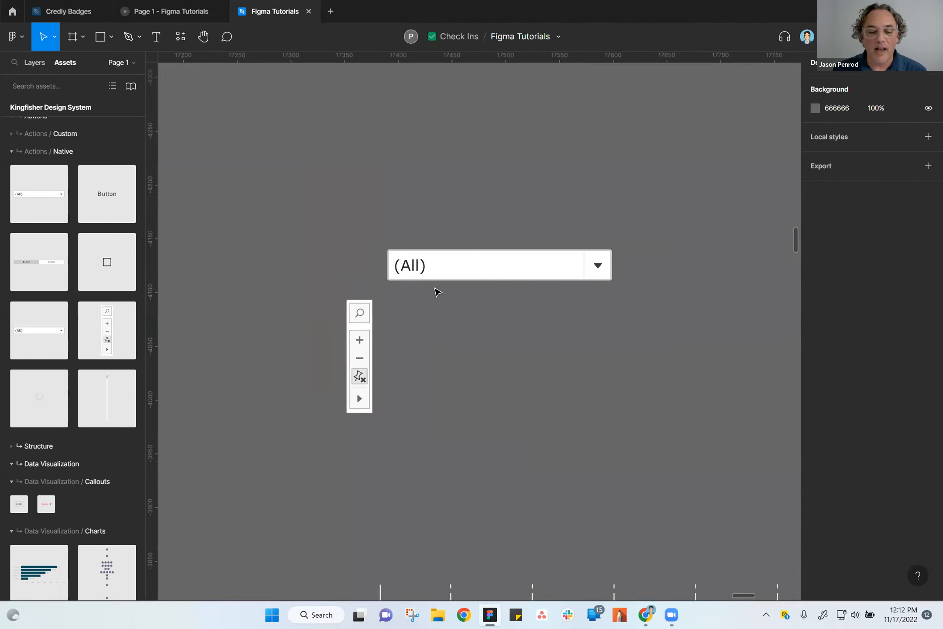
Add the two-button Button Toggles component above the dropdown, at about X 17281, Y -4230, and clear the selection.
left_click(463, 271)
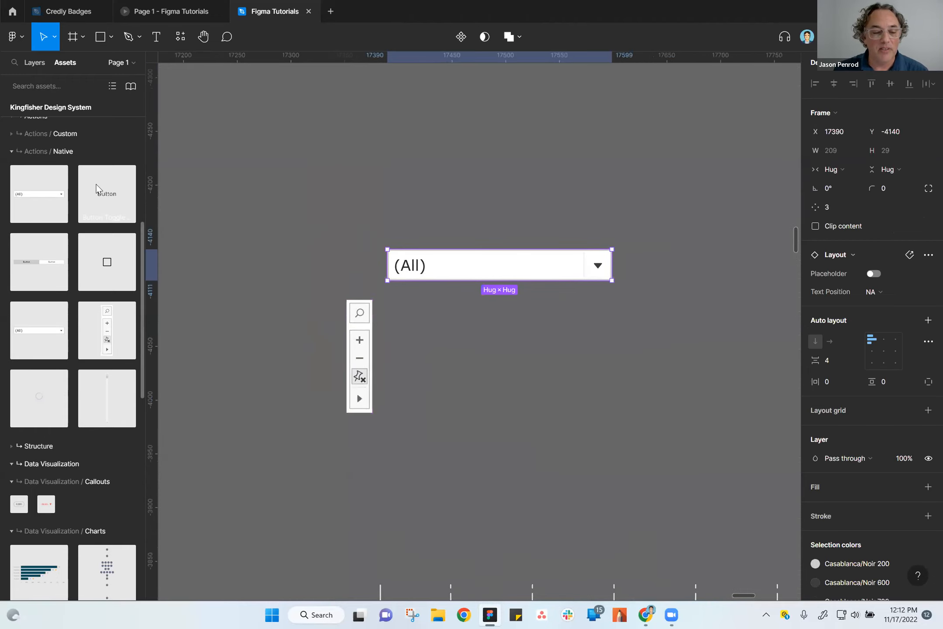
key("Escape")
left_click_drag(31, 276, 310, 351)
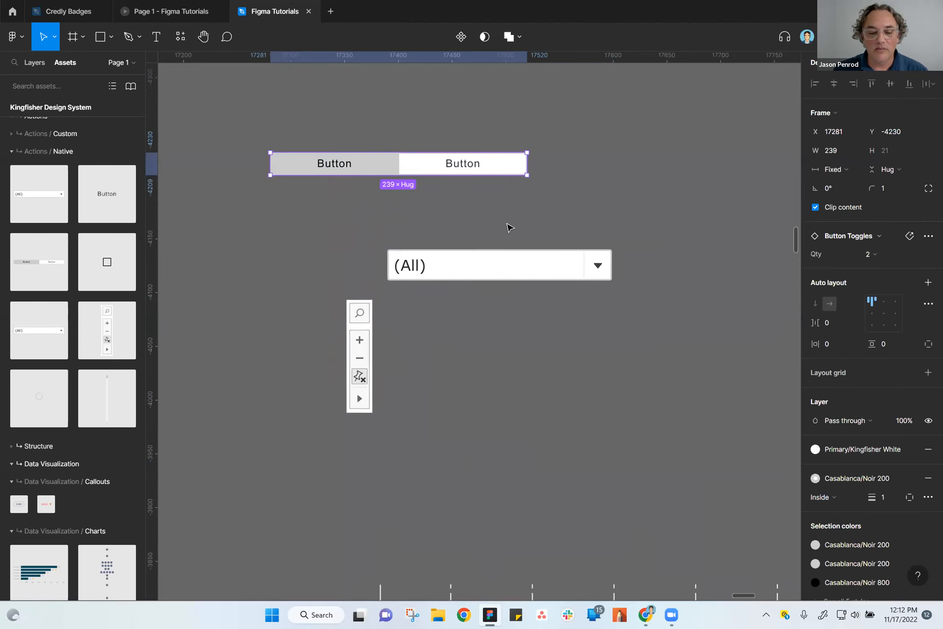
key("Escape")
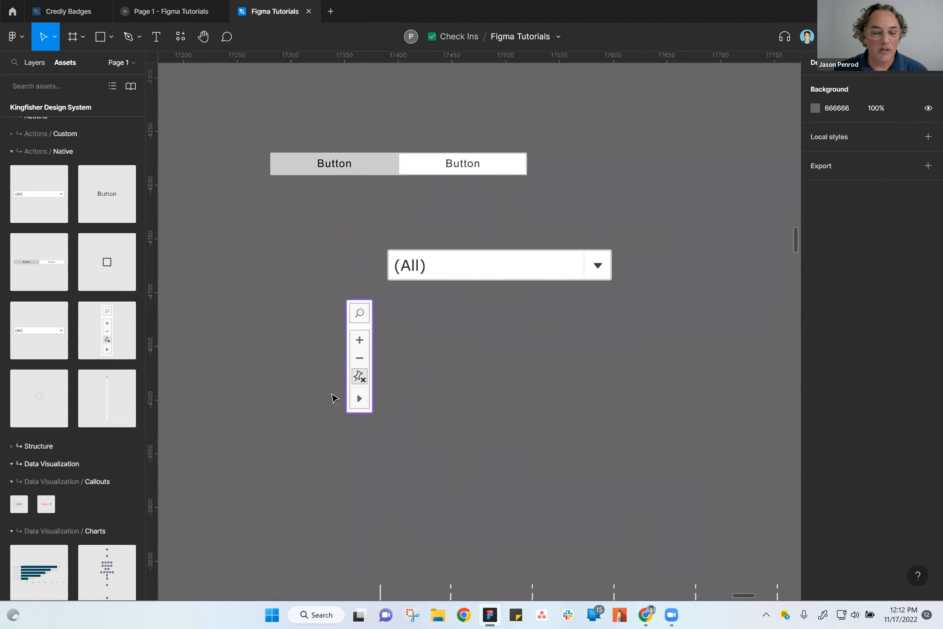
Select the button toggles, dropdown and map tool together, look through the design system's chart and foundation assets, and clear the selection.
scroll(345, 395, "down", 5)
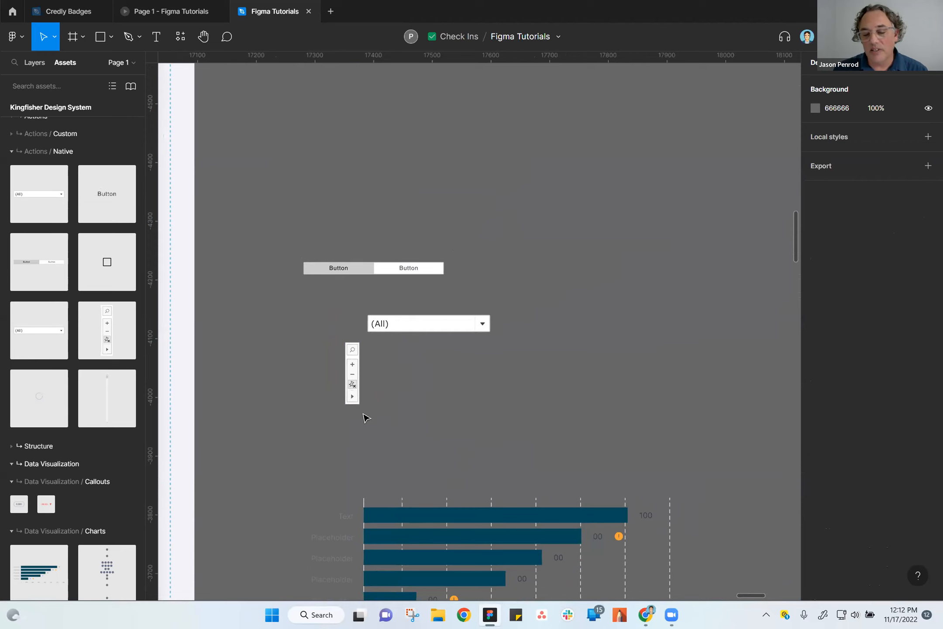
left_click_drag(435, 416, 427, 383)
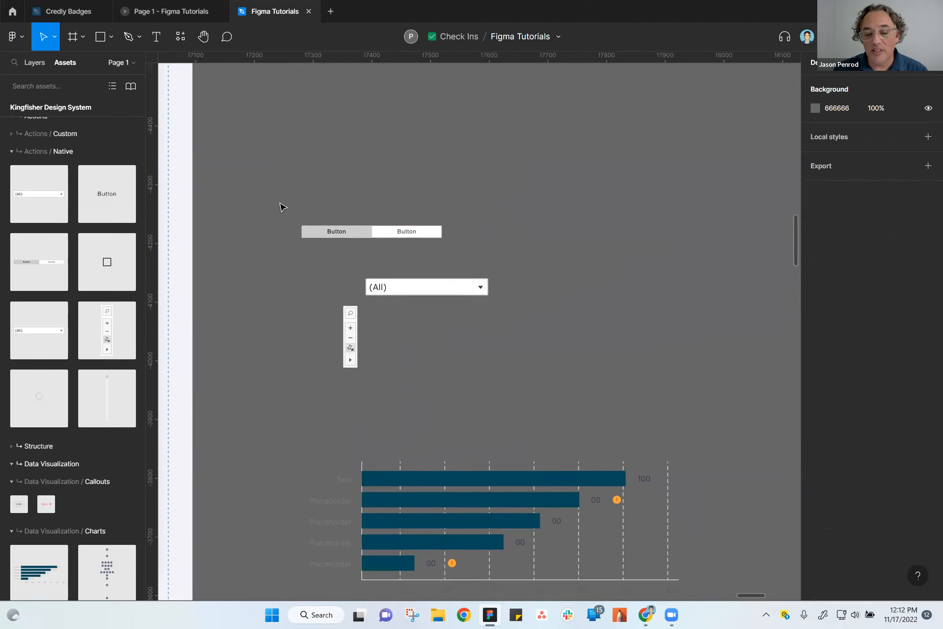
left_click_drag(279, 201, 350, 350)
scroll(79, 407, "down", 8)
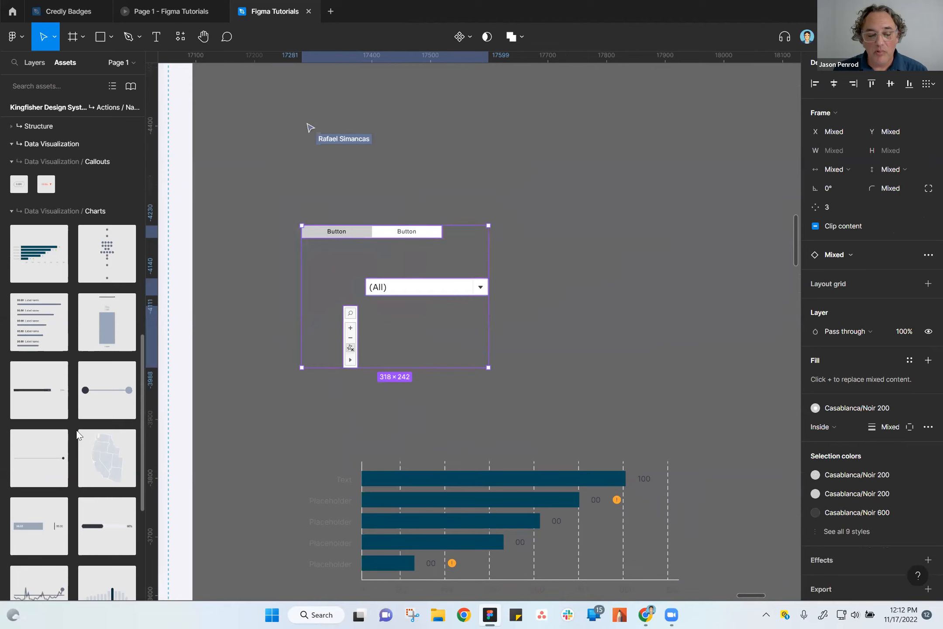
scroll(79, 410, "up", 10)
scroll(79, 410, "up", 4)
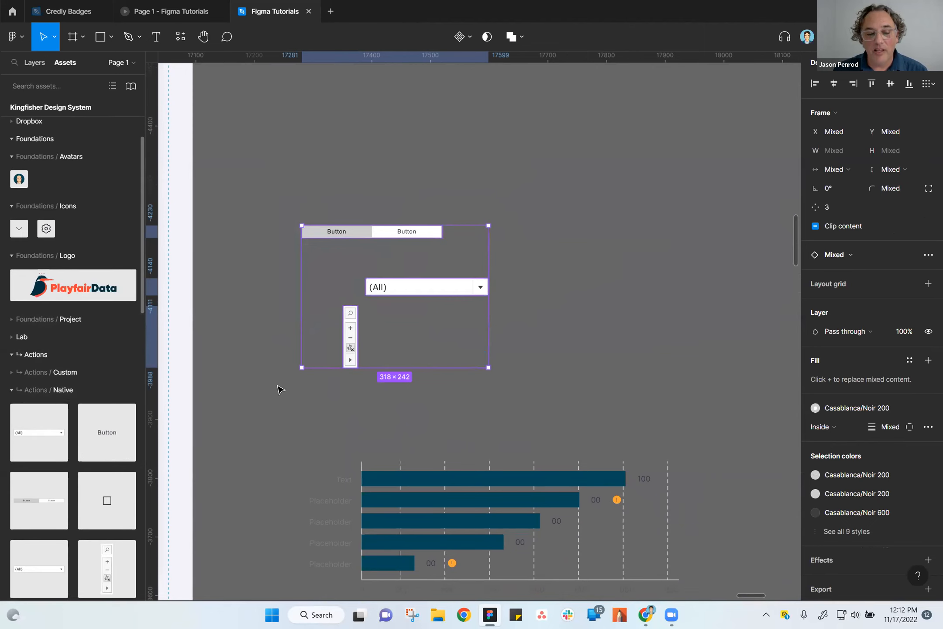
left_click(551, 421)
left_click_drag(454, 418, 552, 372)
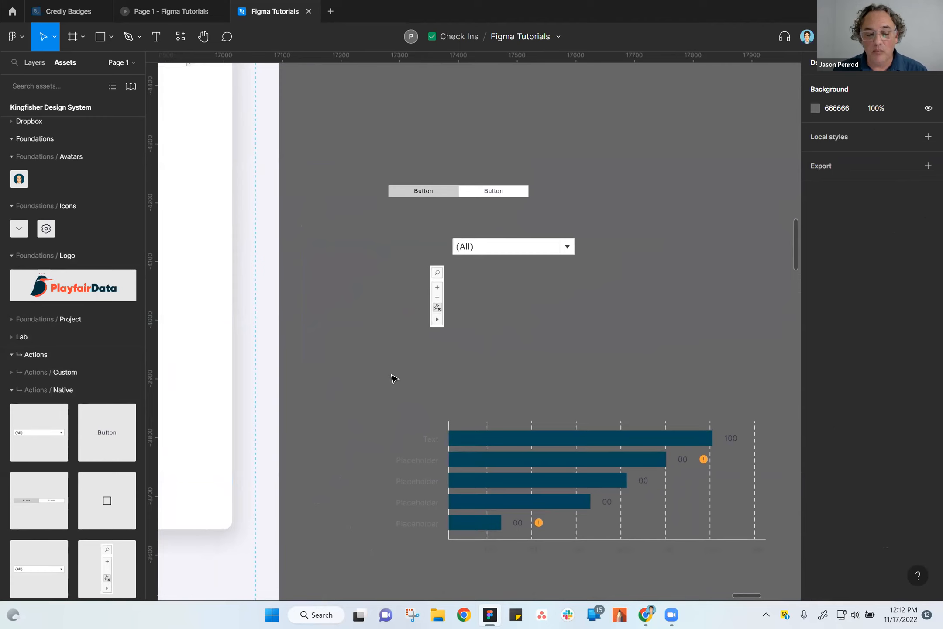
scroll(383, 390, "down", 3)
left_click_drag(624, 268, 499, 434)
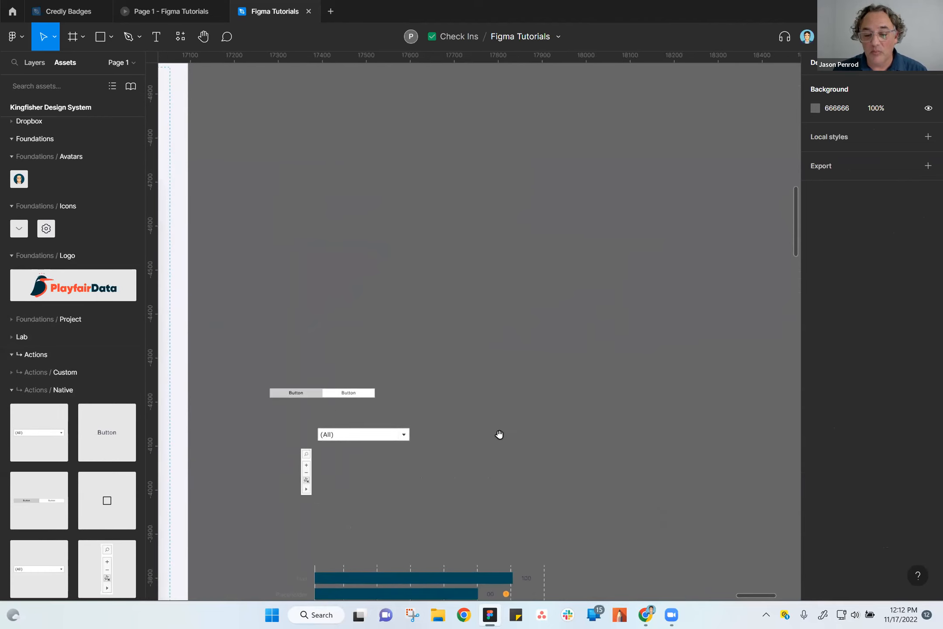
scroll(474, 439, "down", 5)
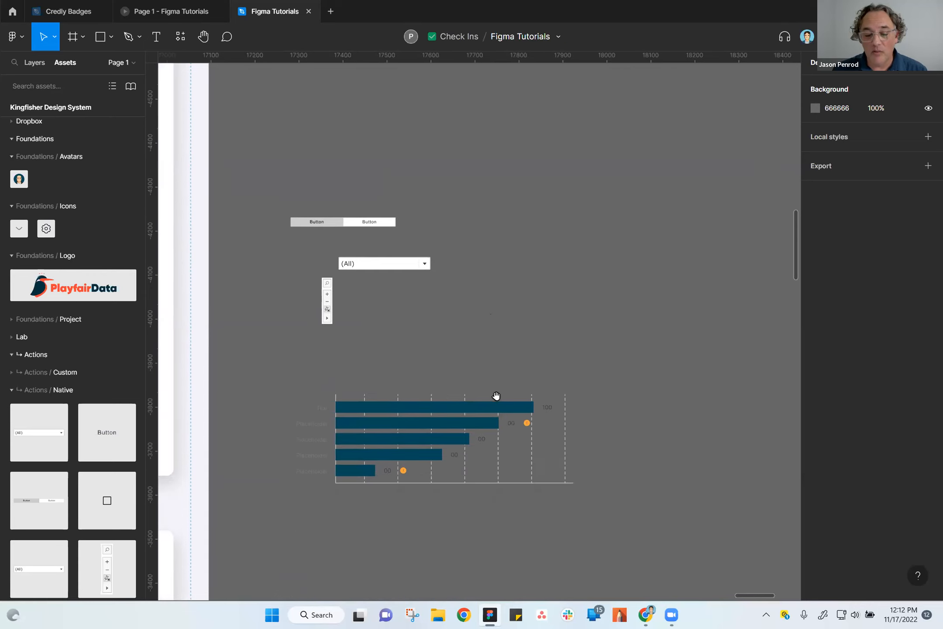
scroll(439, 511, "down", 2)
scroll(413, 497, "down", 1)
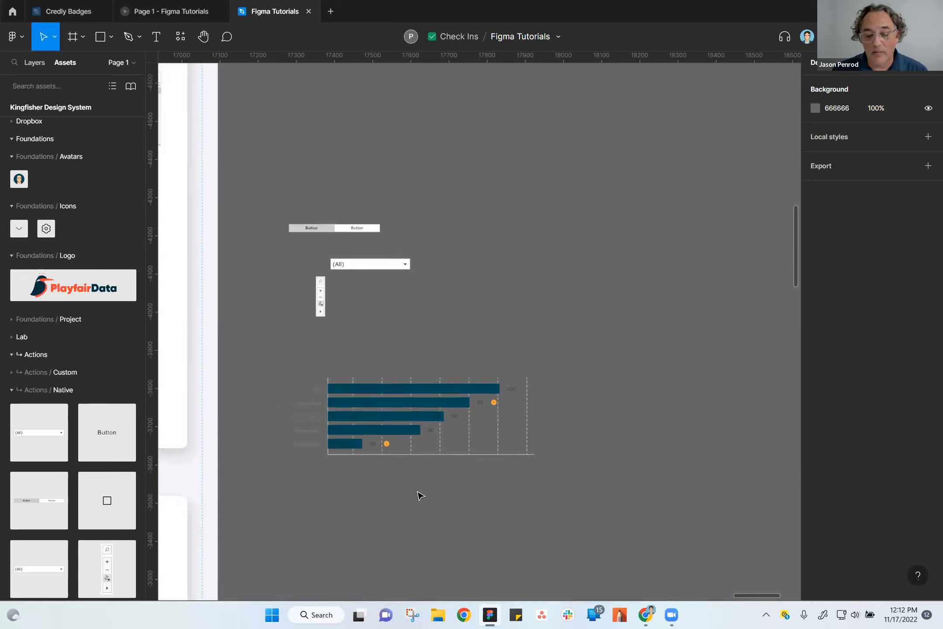
scroll(418, 497, "up", 3)
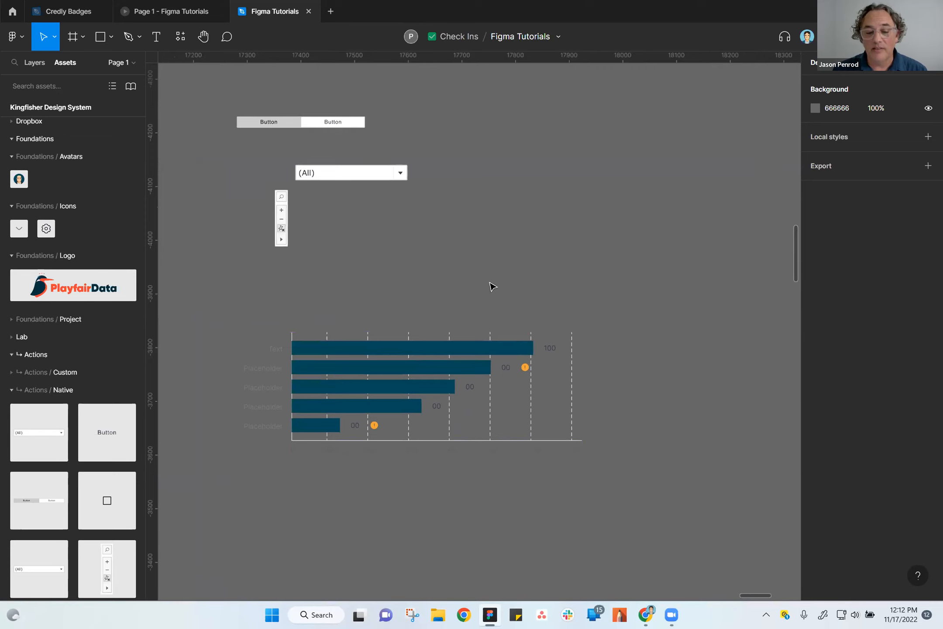
scroll(431, 295, "up", 2)
scroll(432, 295, "right", 2)
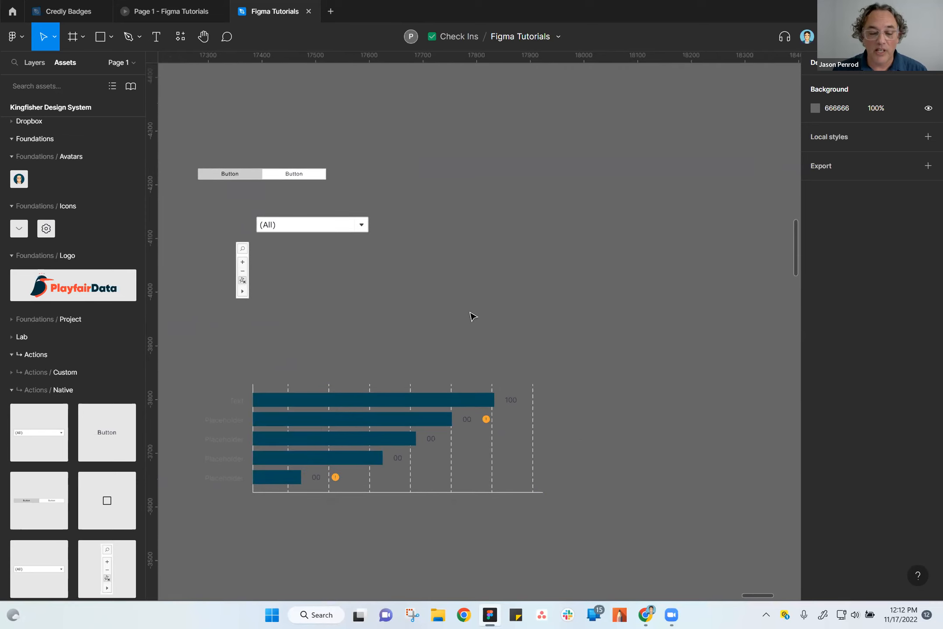
Select the nested bars inside the bar chart, browse the color styles for their Primary / Dark Gray color, and clear the selection.
left_click(447, 409)
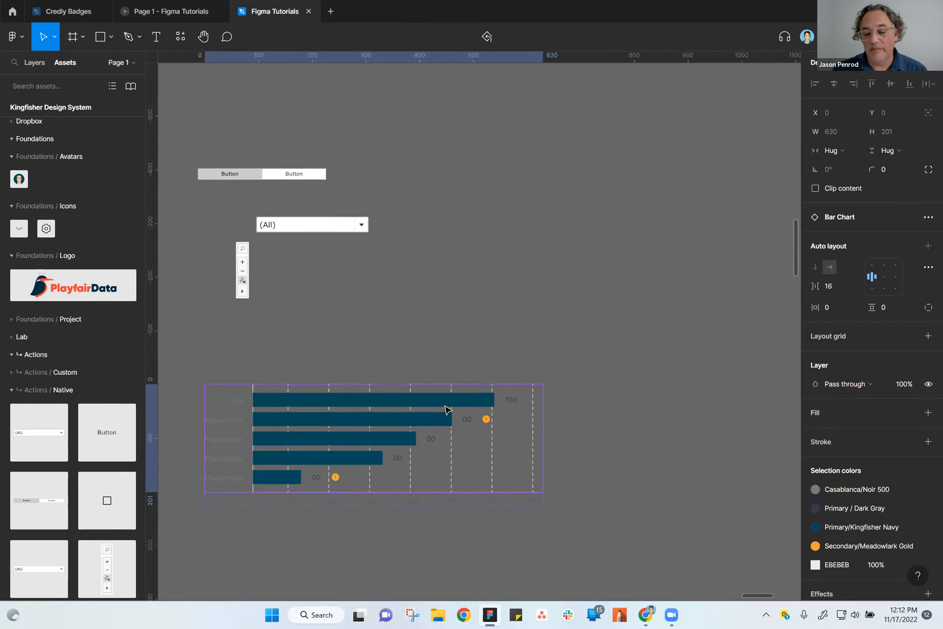
double_click(446, 408)
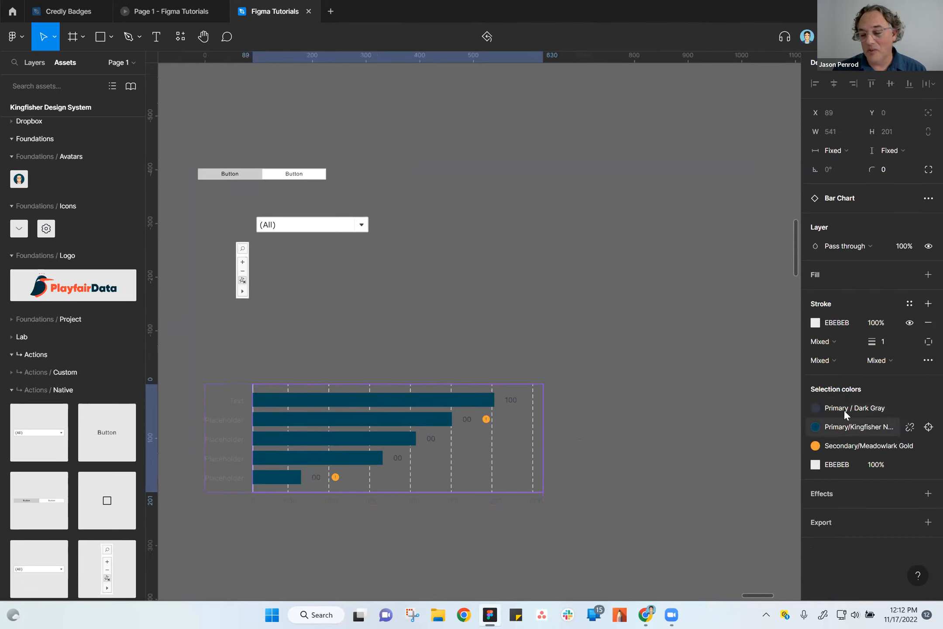
double_click(467, 404)
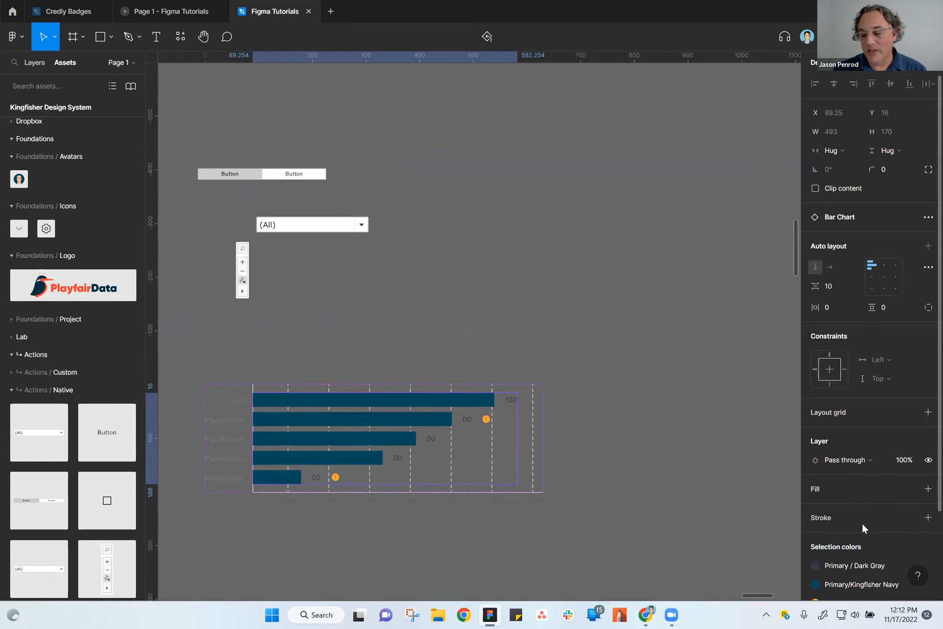
scroll(862, 522, "down", 3)
left_click(843, 459)
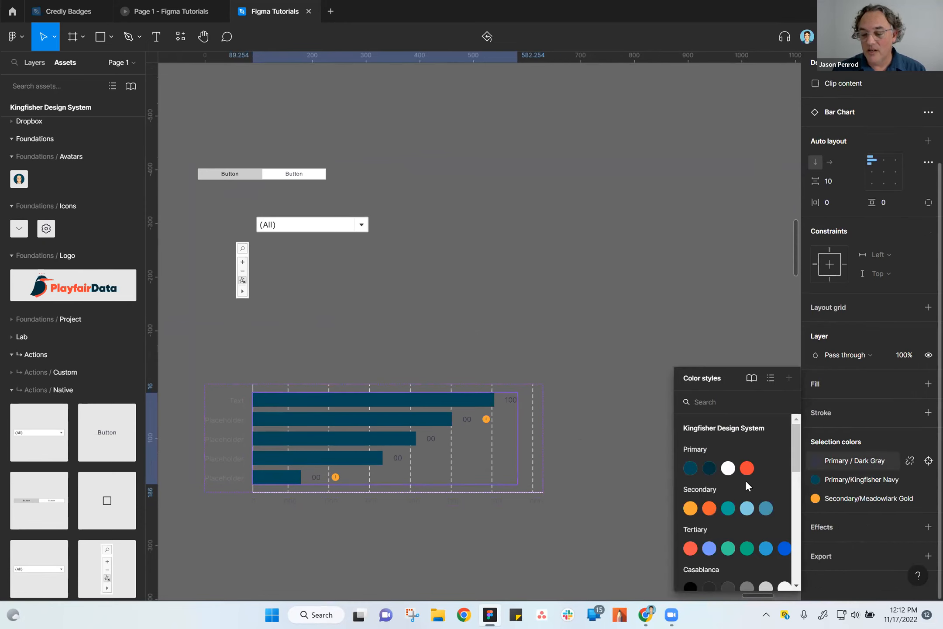
scroll(747, 490, "down", 3)
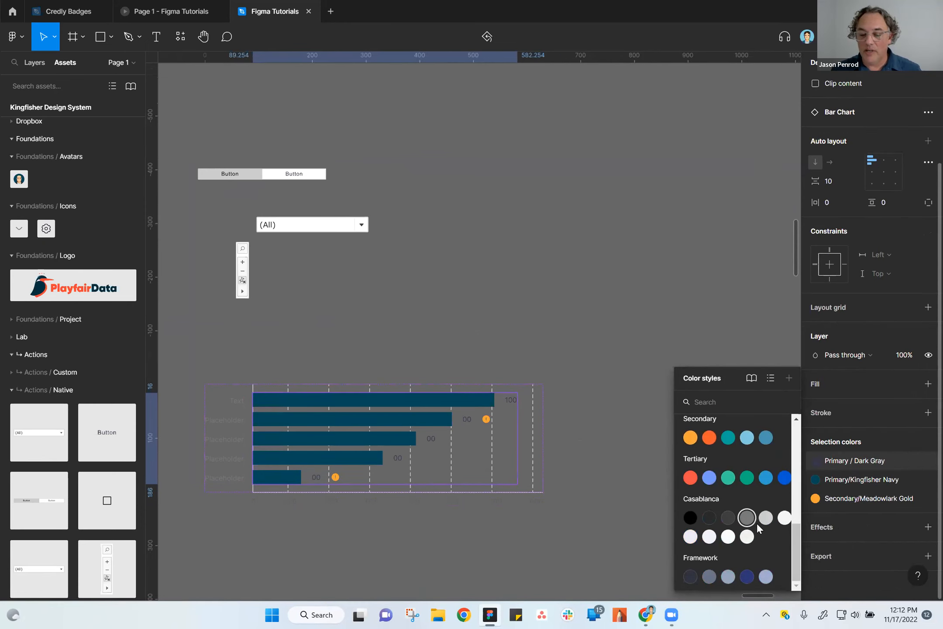
scroll(757, 522, "down", 1)
scroll(747, 520, "up", 3)
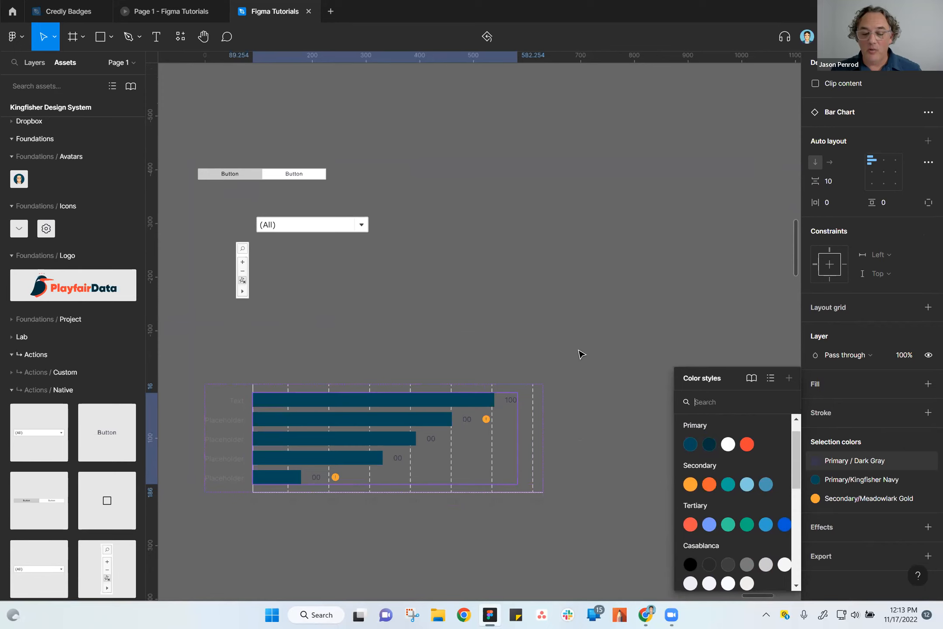
left_click(553, 264)
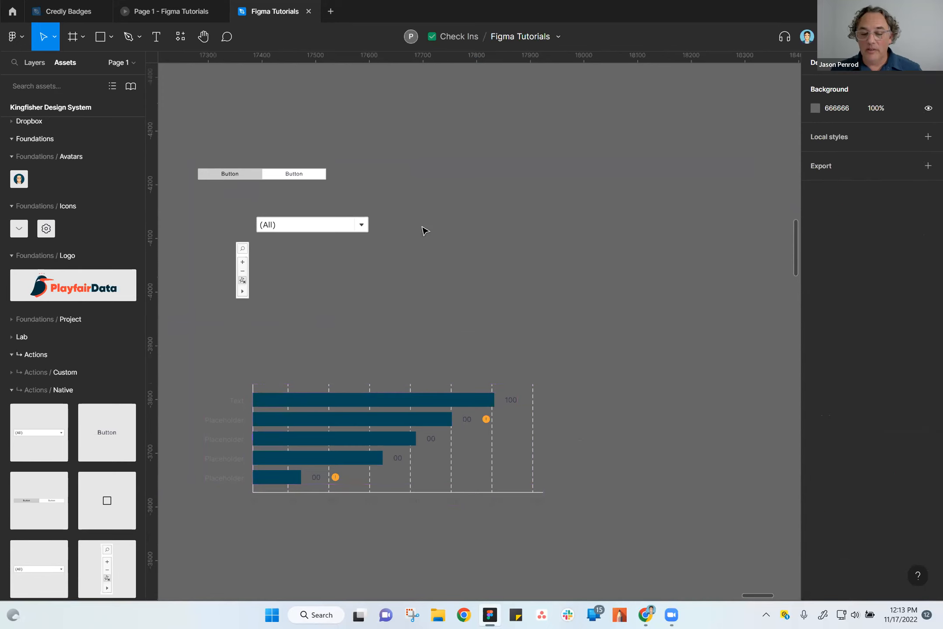
Draw a rectangle about 182 × 197 to the right of the dropdown, at about X 18044, Y -4209.
left_click(107, 39)
left_click_drag(560, 171, 636, 244)
left_click(101, 47)
left_click_drag(608, 180, 705, 285)
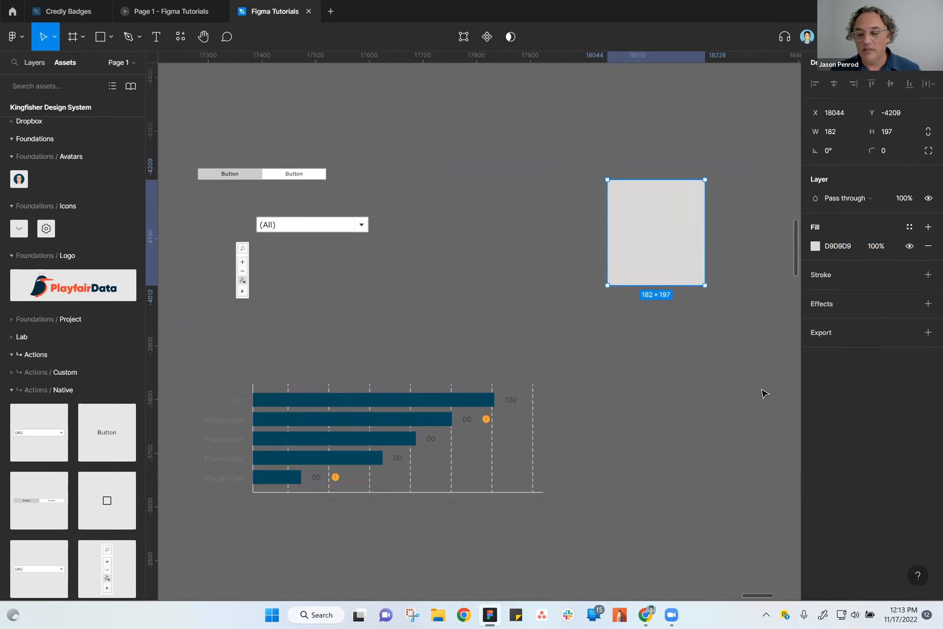
Apply the Primary/Kingfisher Red color style to the rectangle's fill and move it closer to the dropdown, above the bar chart's right end.
left_click(910, 227)
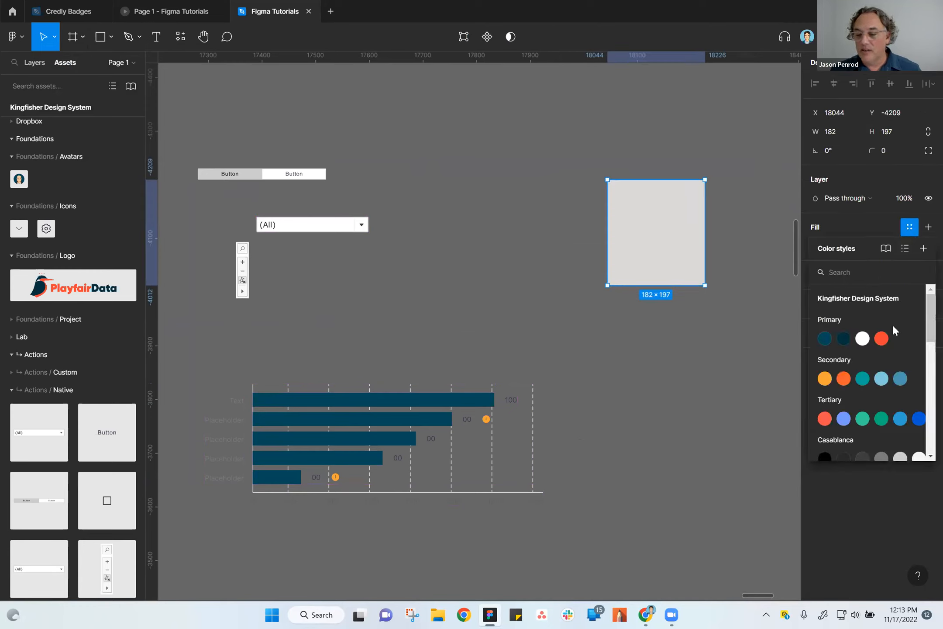
left_click(881, 338)
left_click(659, 377)
left_click_drag(651, 242, 533, 301)
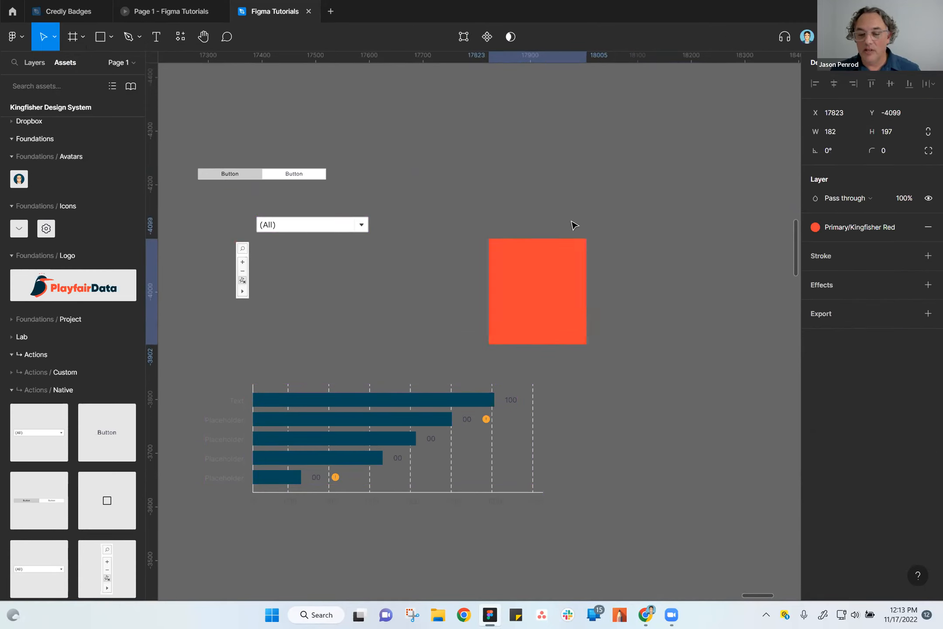
left_click_drag(574, 243, 610, 203)
left_click(612, 446)
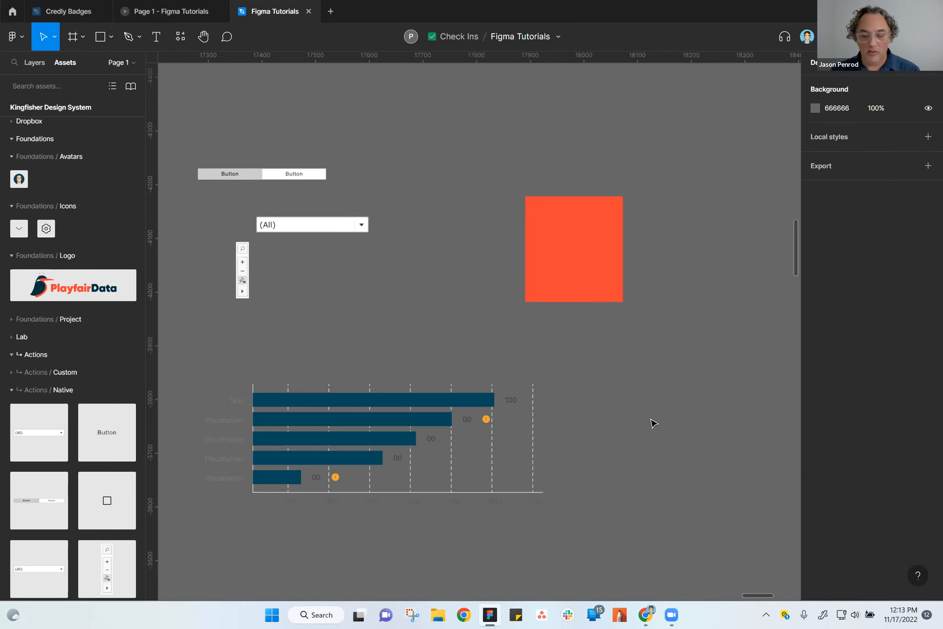
Examine the Communication section of the Collaboration frame, and return to the Figma Tutorials file after opening the home view.
scroll(588, 357, "down", 5)
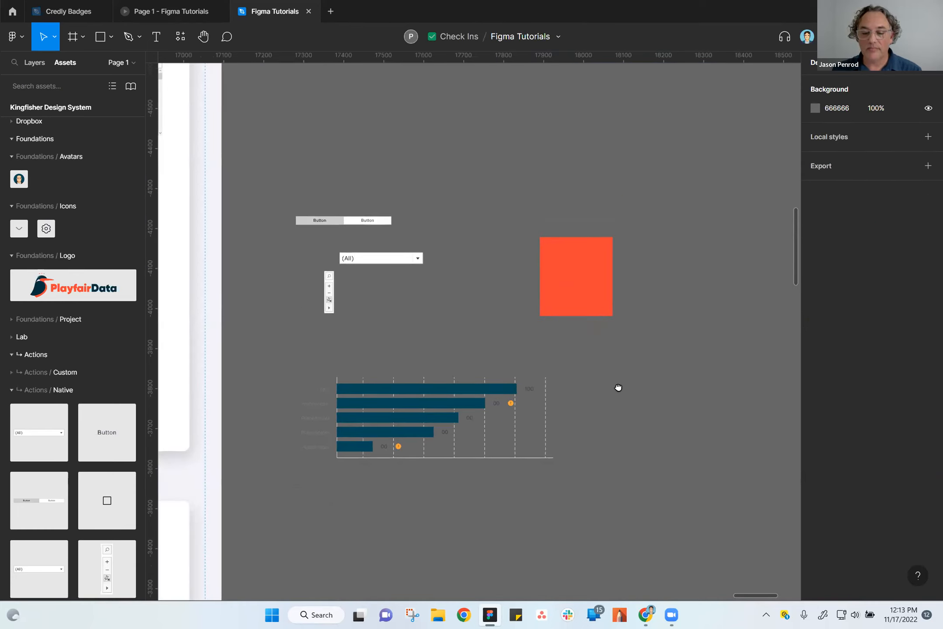
scroll(541, 309, "up", 5)
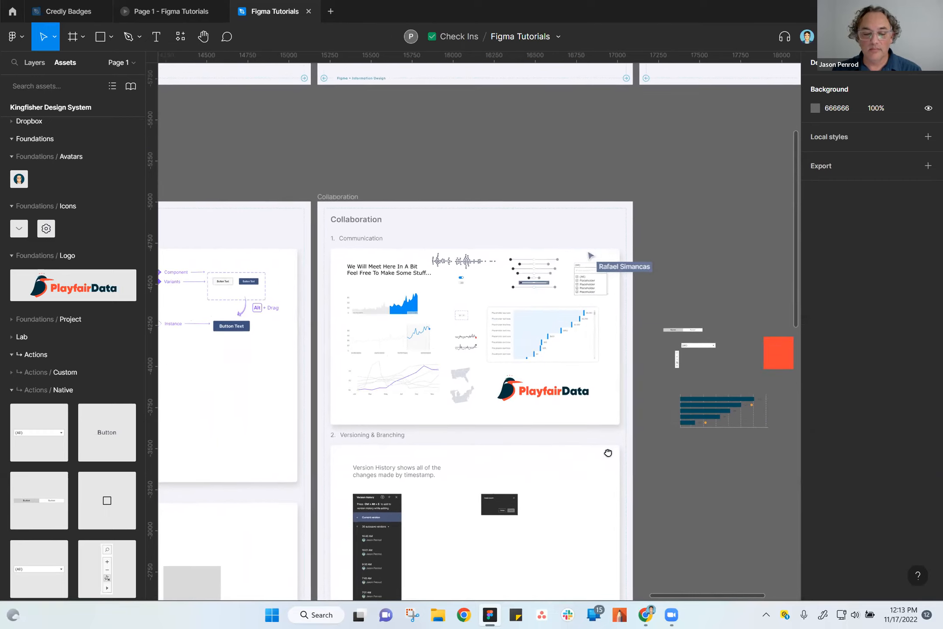
scroll(550, 336, "down", 1)
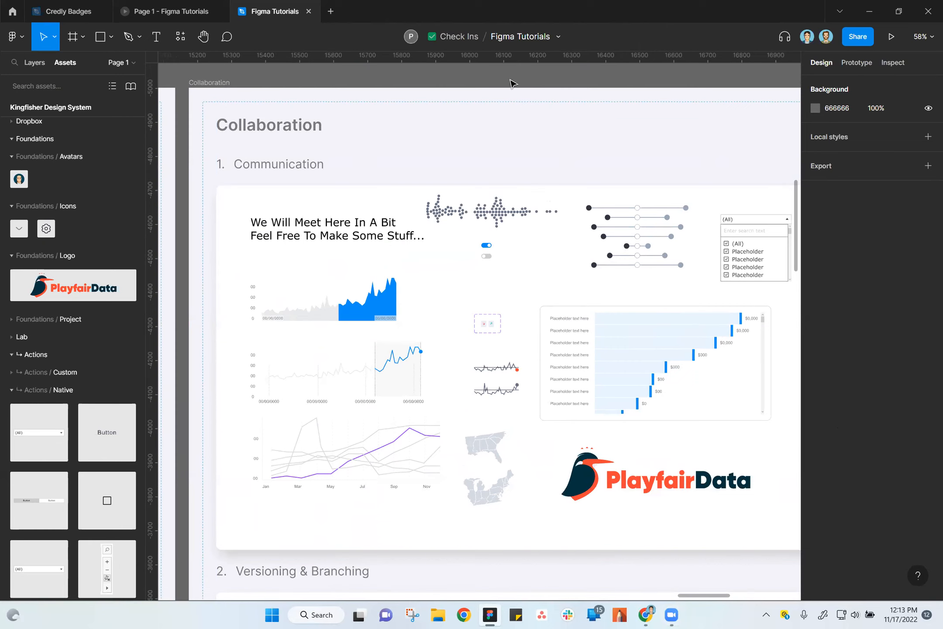
scroll(531, 276, "down", 3)
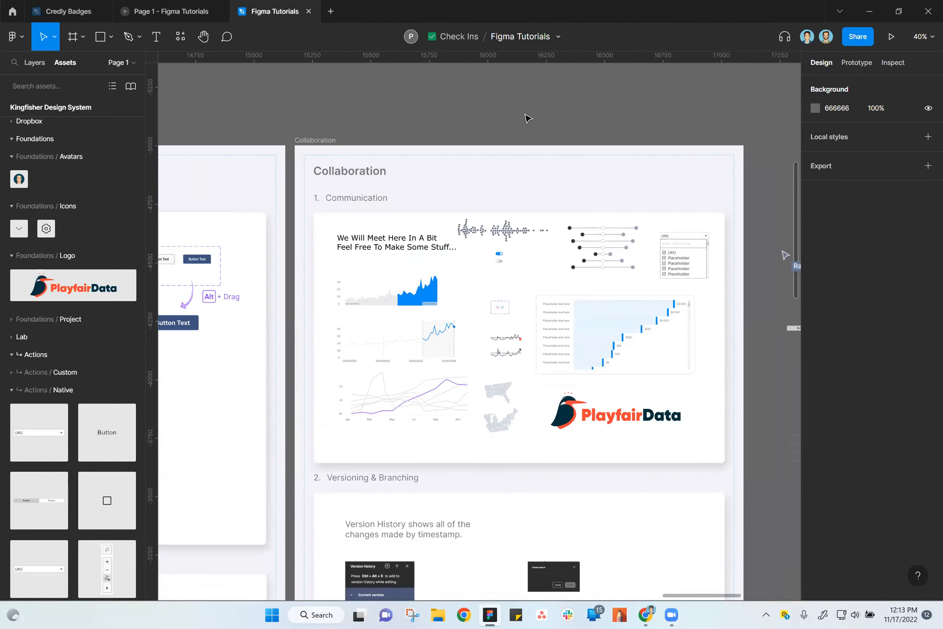
left_click_drag(505, 342, 505, 303)
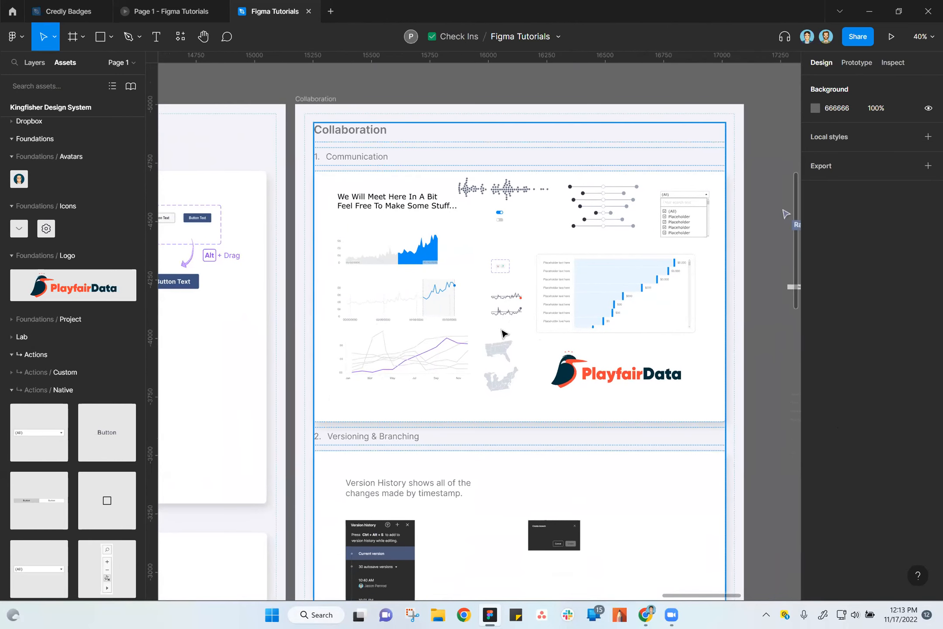
left_click(13, 12)
left_click(256, 11)
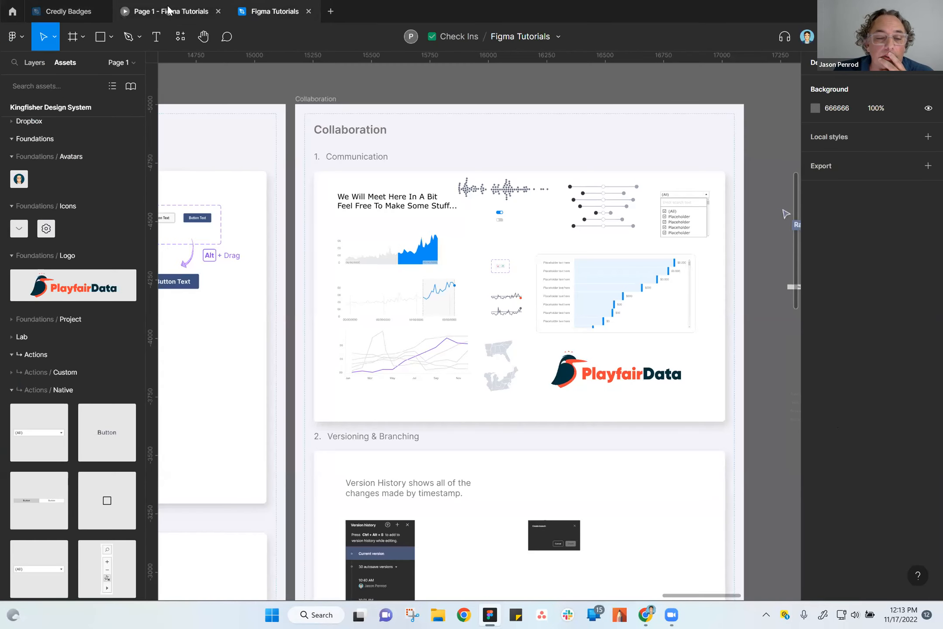
Look through the saved plugins and run Flowkit.
left_click(20, 37)
mouse_move(42, 193)
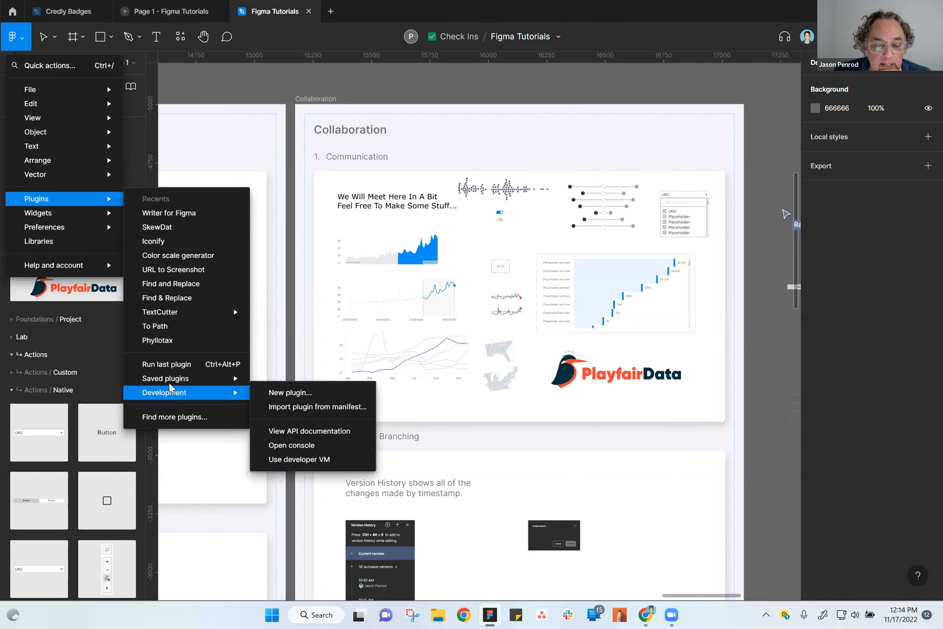
mouse_move(172, 395)
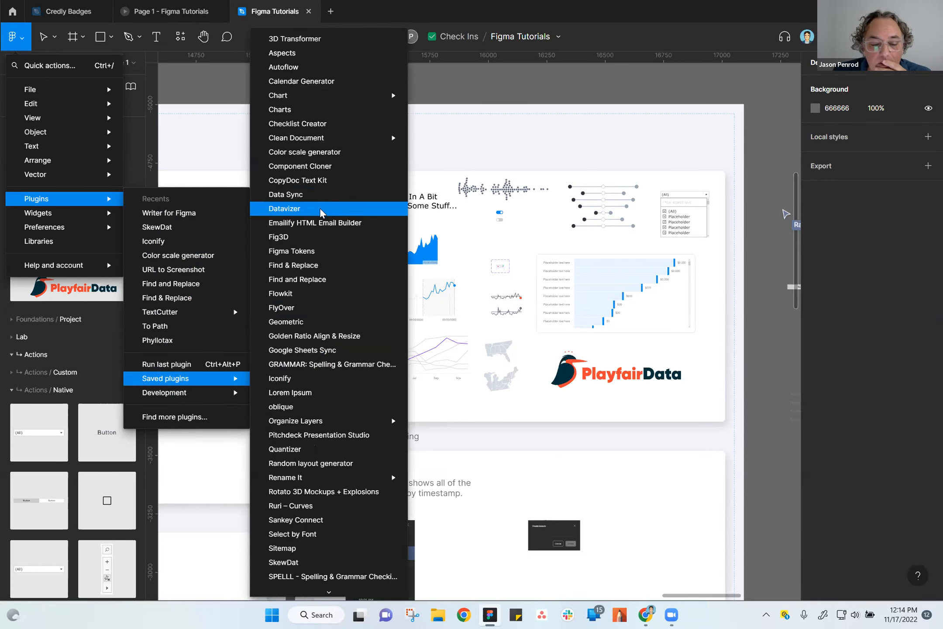
scroll(321, 223, "down", 3)
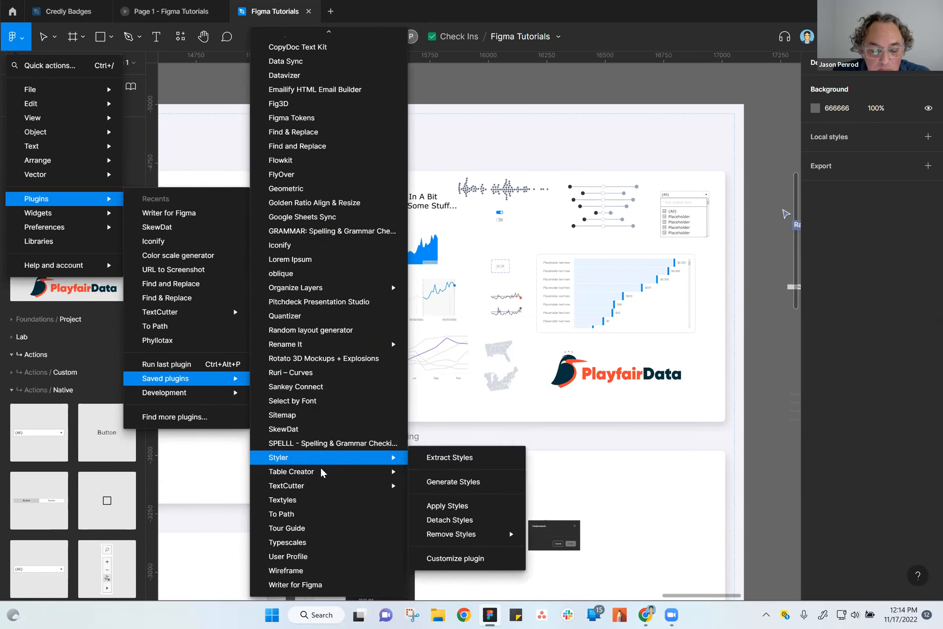
scroll(324, 437, "up", 2)
scroll(328, 409, "up", 1)
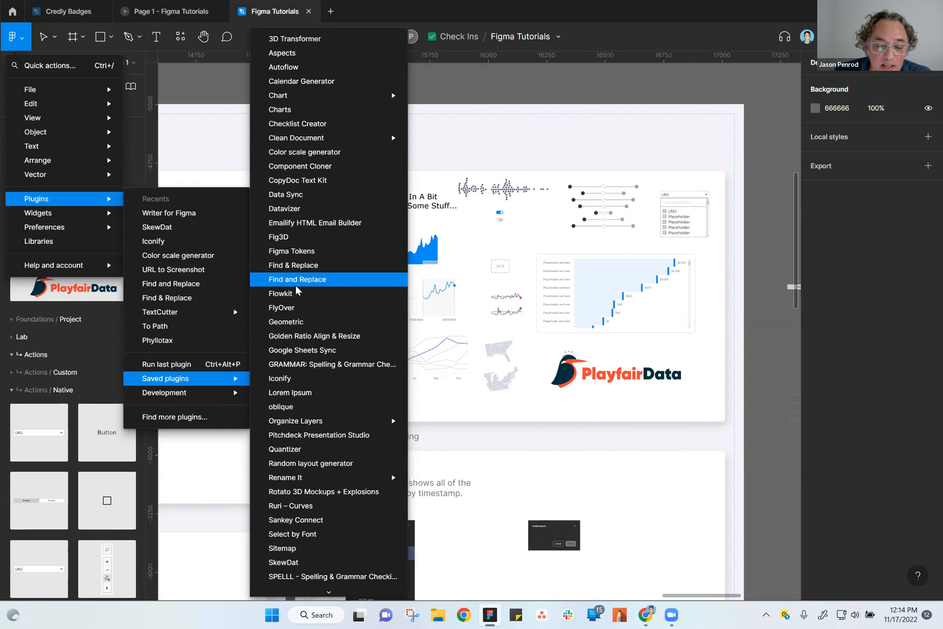
left_click(277, 294)
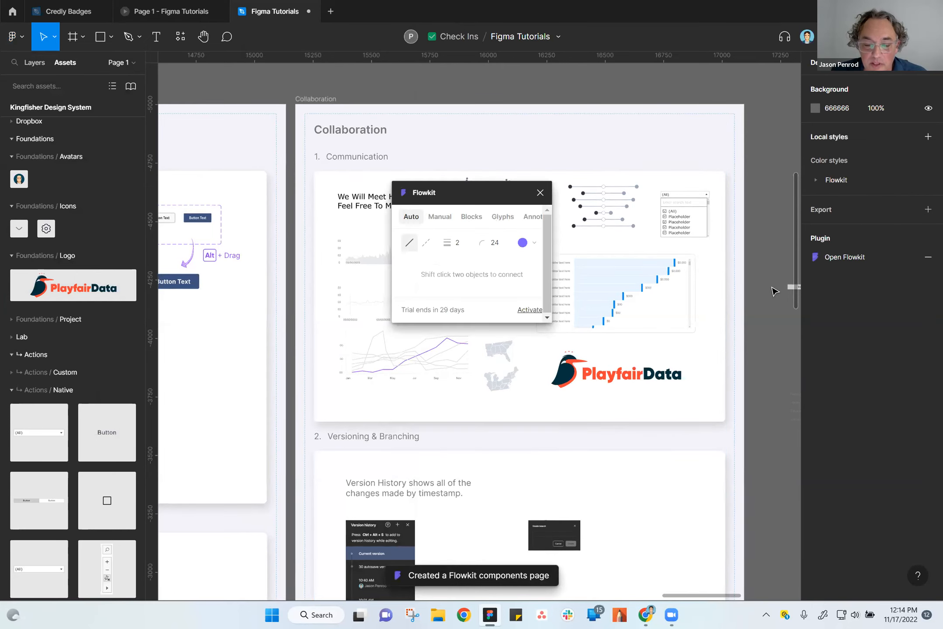
View Flowkit's license activation form and return to the connector options.
key("space")
left_click_drag(745, 186, 188, 203)
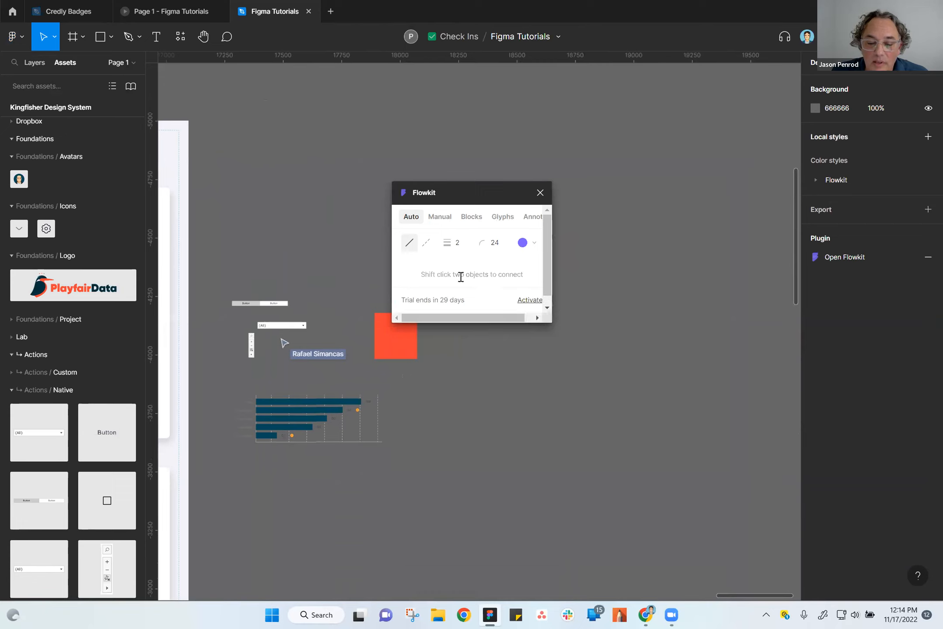
scroll(475, 275, "down", 1)
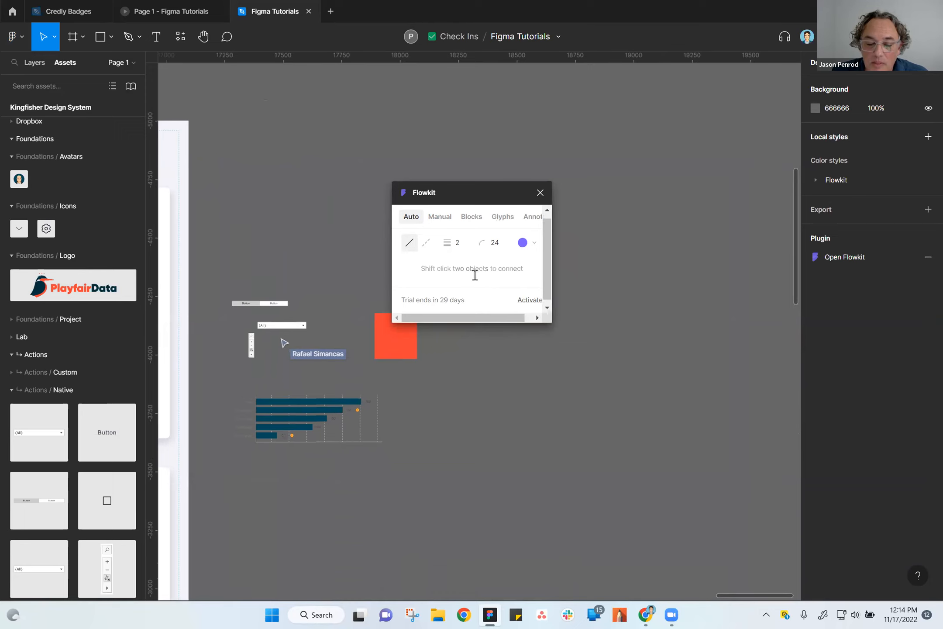
left_click(529, 300)
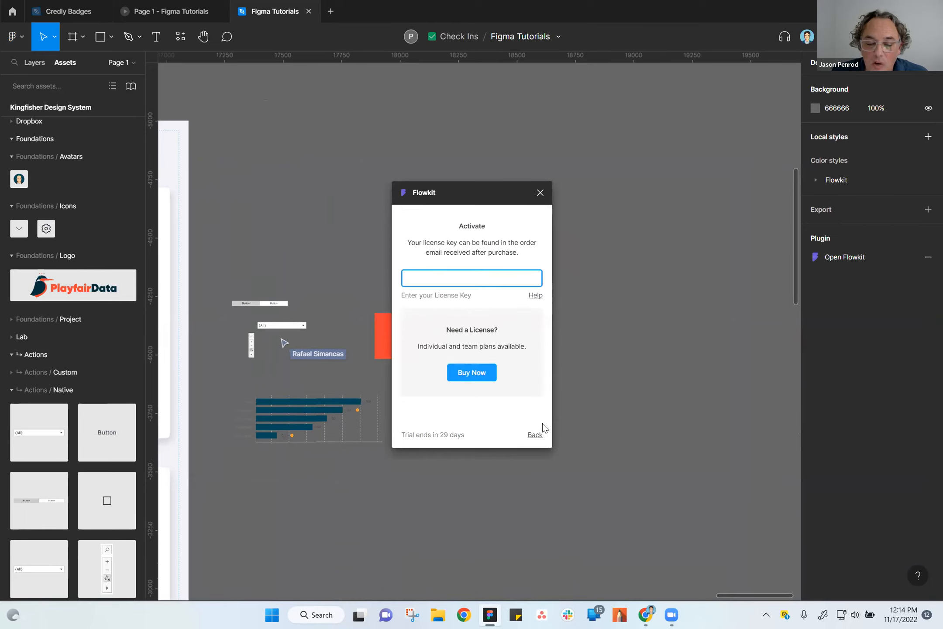
left_click(535, 435)
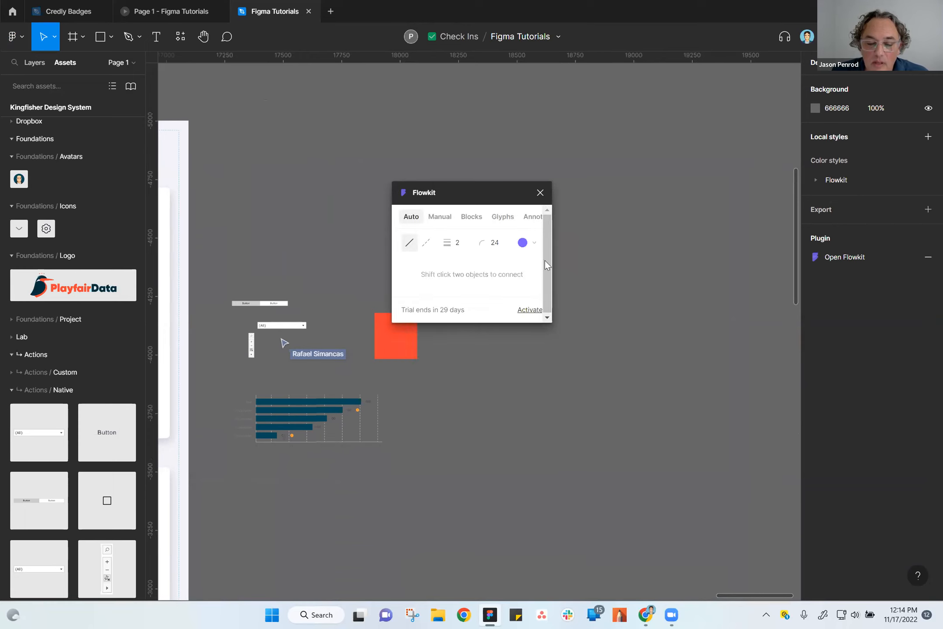
Switch Flowkit to manual connectors, set the color to black, and place a straight arrow on the empty canvas right of the red rectangle.
left_click(524, 243)
left_click(440, 216)
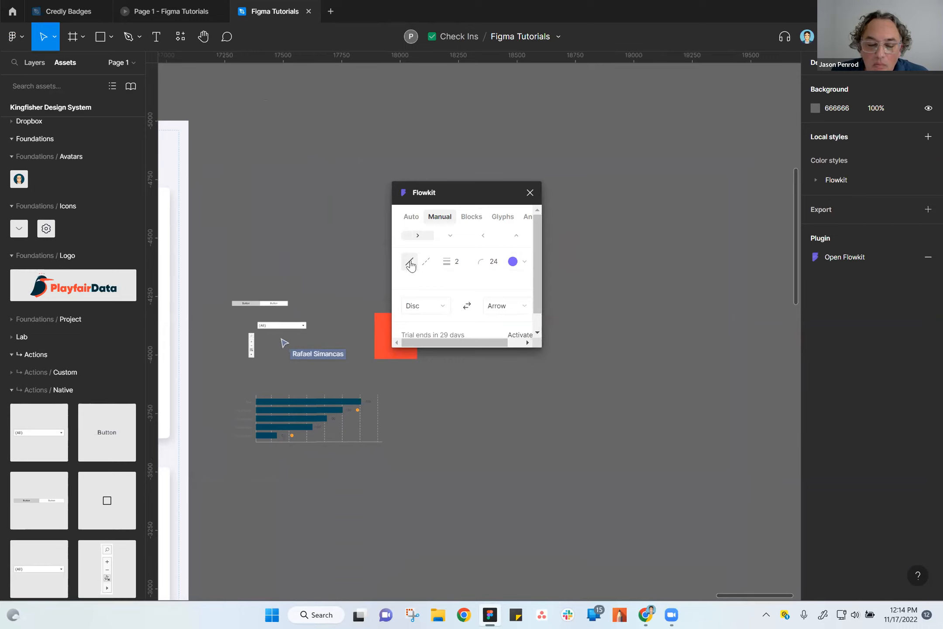
scroll(462, 345, "down", 1)
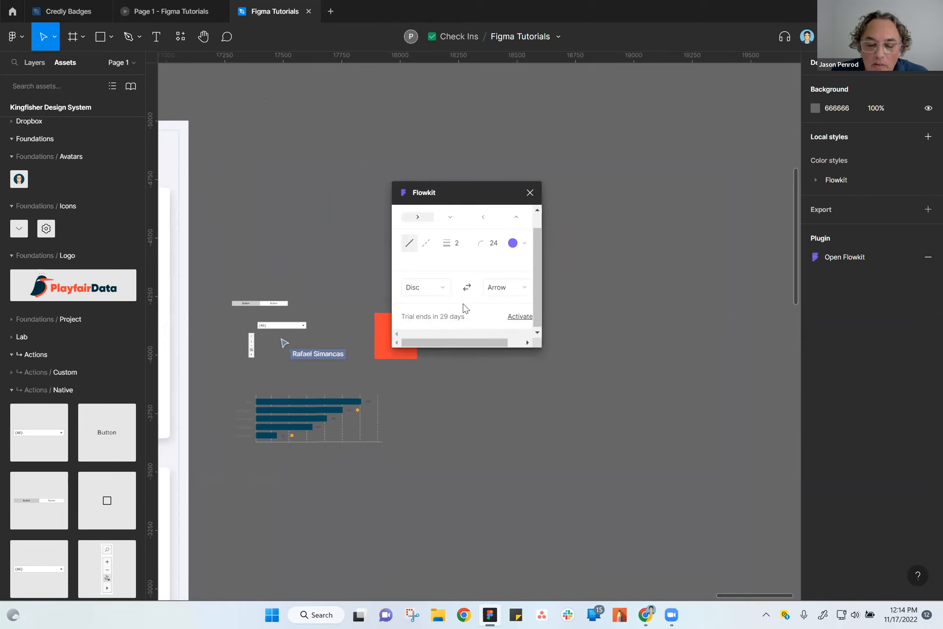
scroll(464, 308, "up", 1)
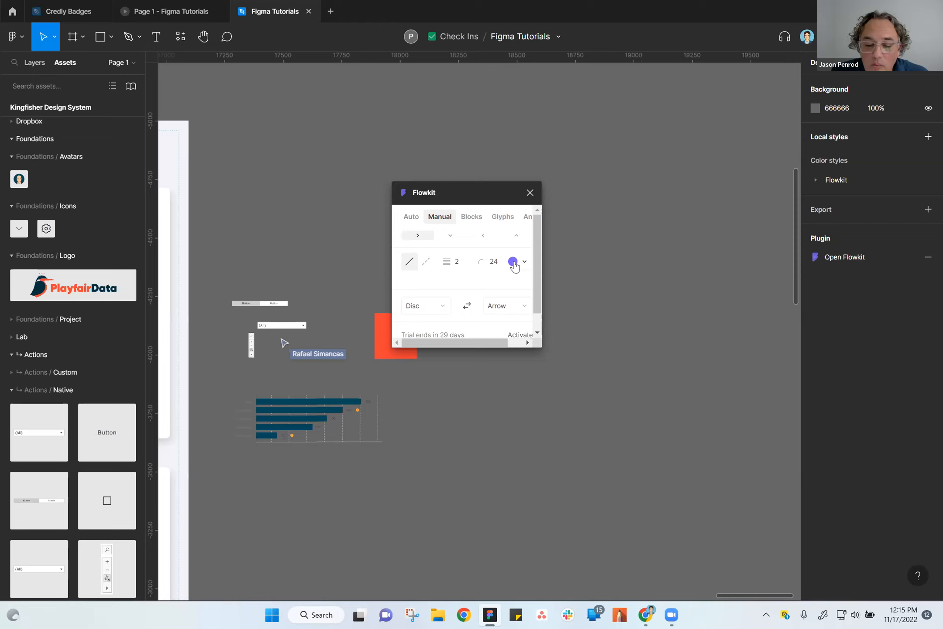
left_click(514, 263)
left_click(488, 249)
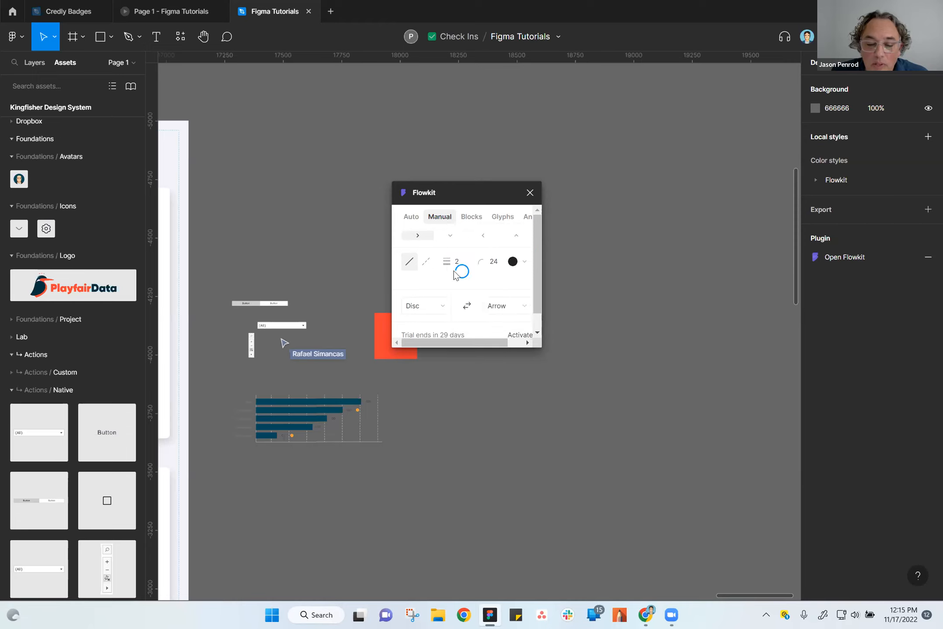
left_click_drag(431, 304, 607, 258)
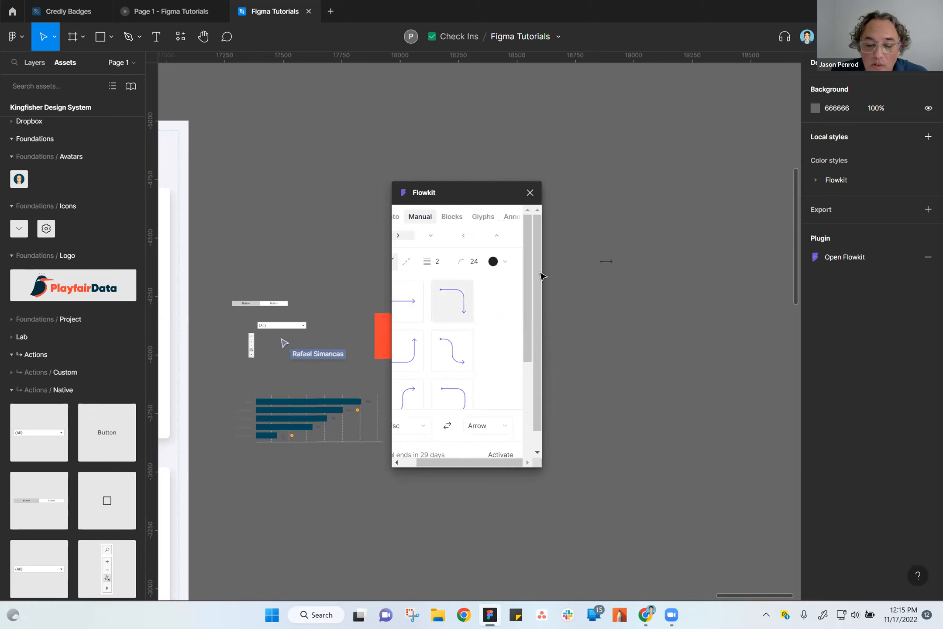
Look through Flowkit's Blocks, Glyphs and Annotations options and close the plugin.
left_click(451, 217)
left_click(492, 218)
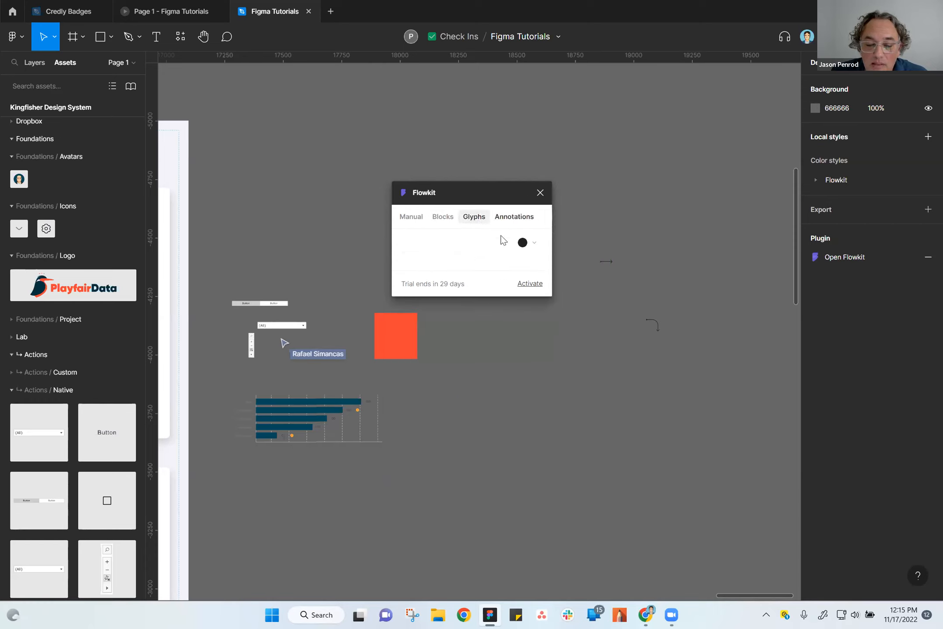
left_click(516, 218)
left_click(440, 218)
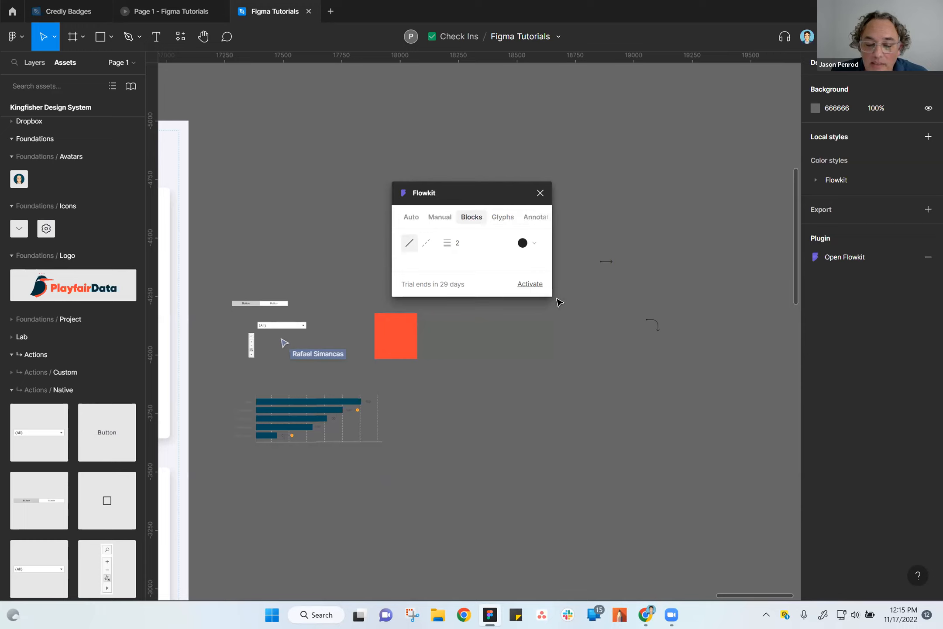
left_click(540, 193)
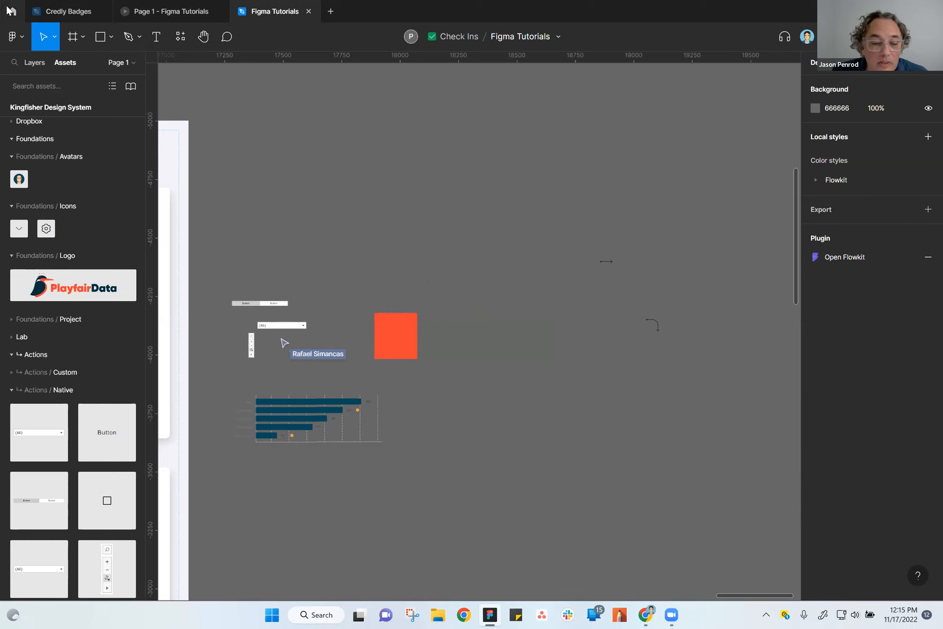
Search the Iconify plugin's icon collections for "happy" and close the plugin.
left_click(16, 35)
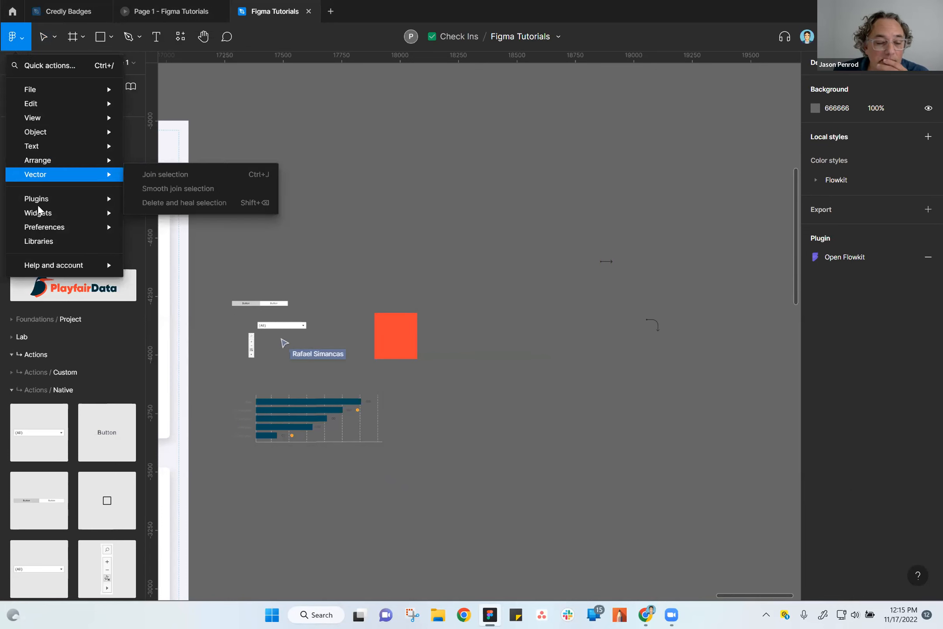
mouse_move(42, 224)
mouse_move(52, 200)
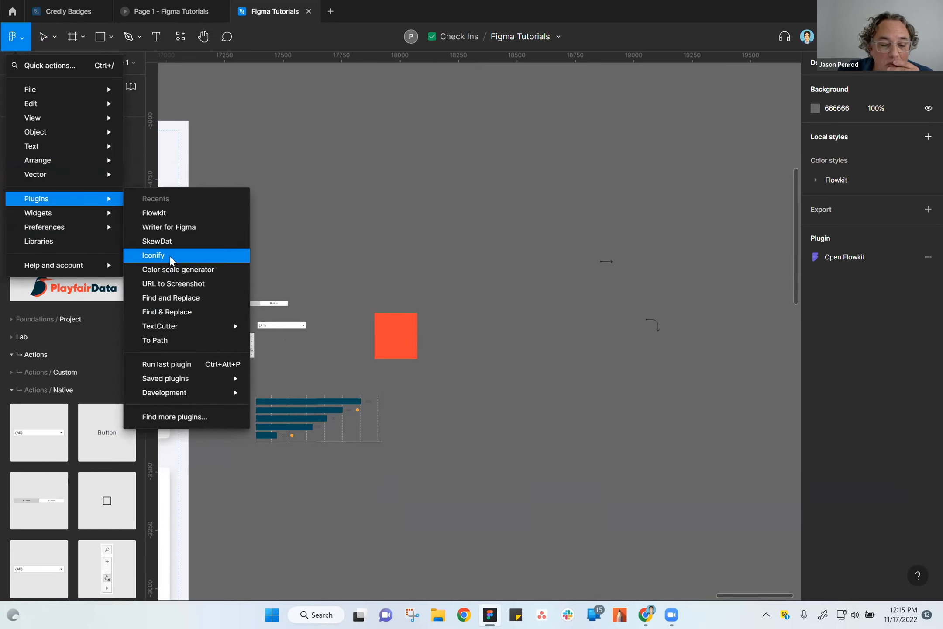
left_click(230, 267)
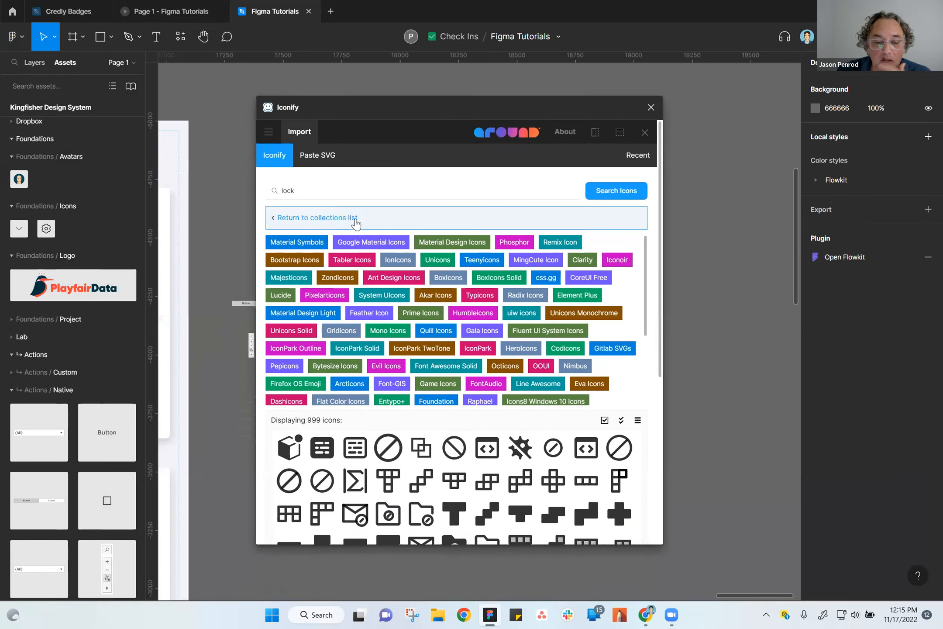
left_click(355, 191)
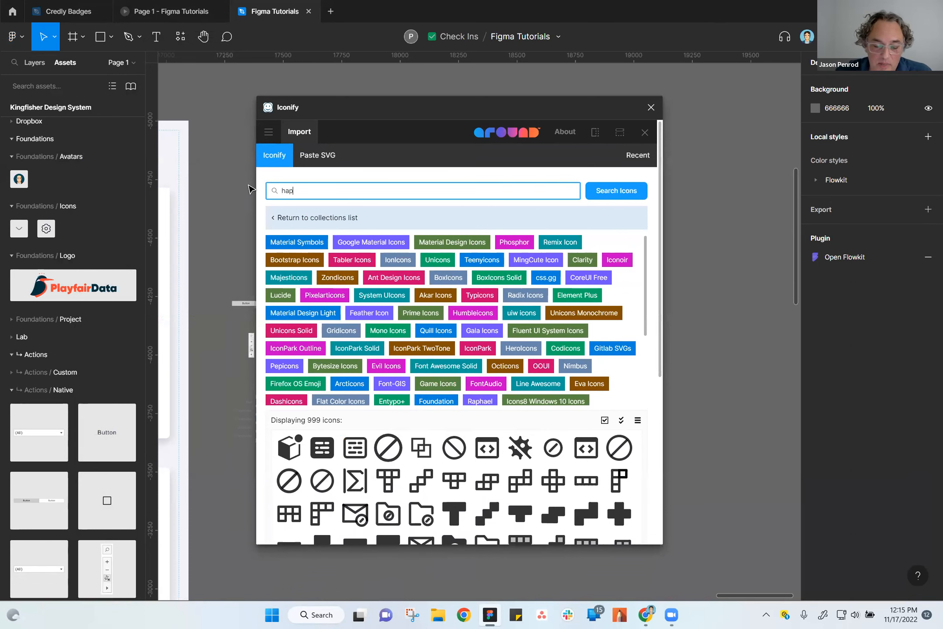
key("Return")
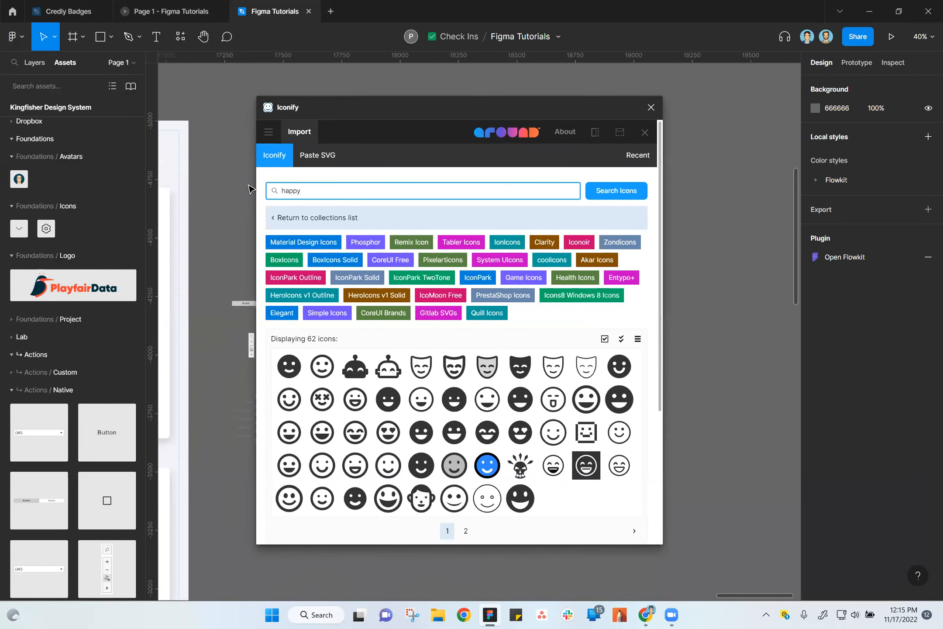
left_click(620, 399)
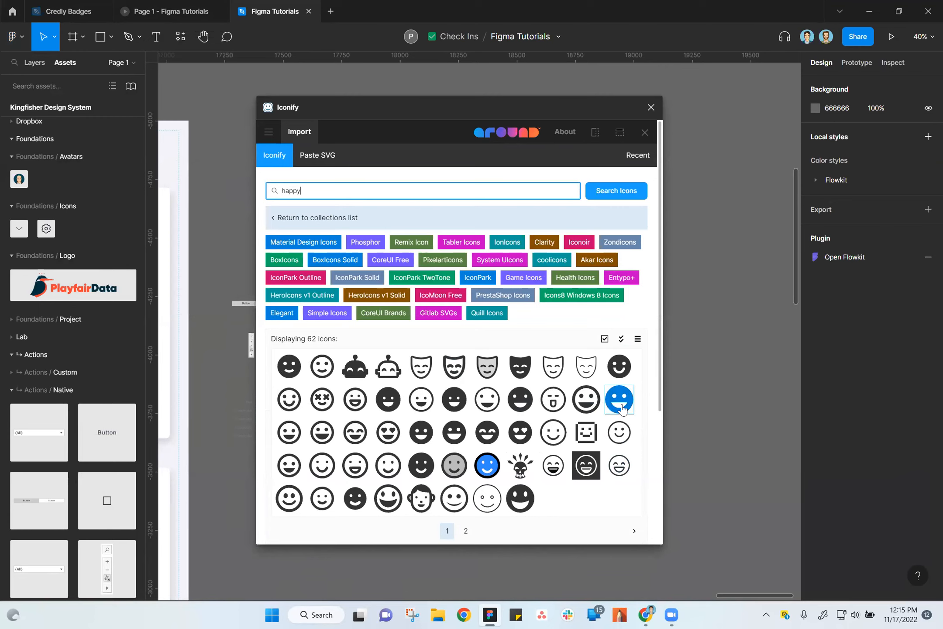
left_click(651, 107)
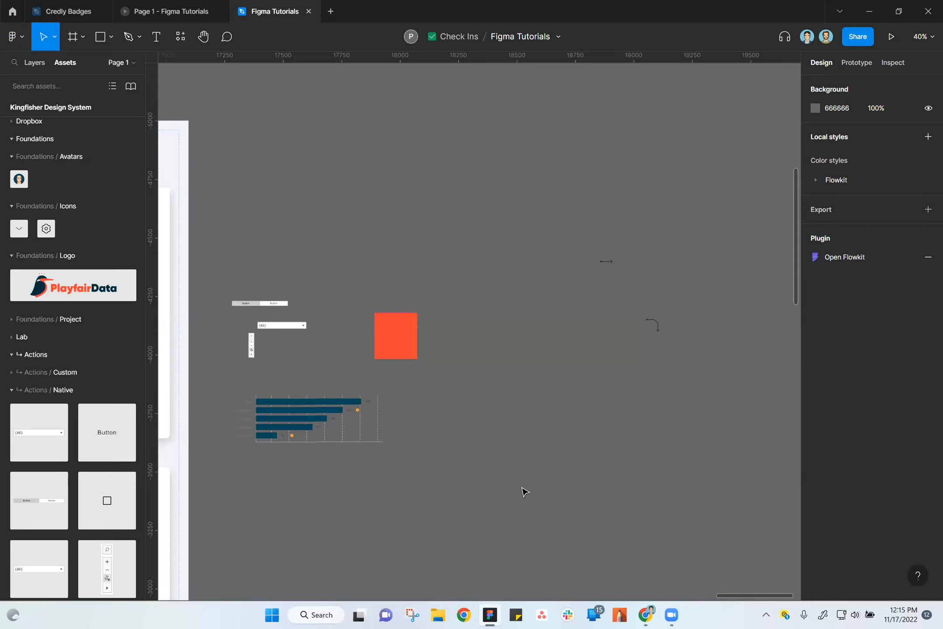
Inspect the Button Toggles instance beside the frame and the area chart frame under the Communication section's text.
left_click_drag(288, 237, 430, 261)
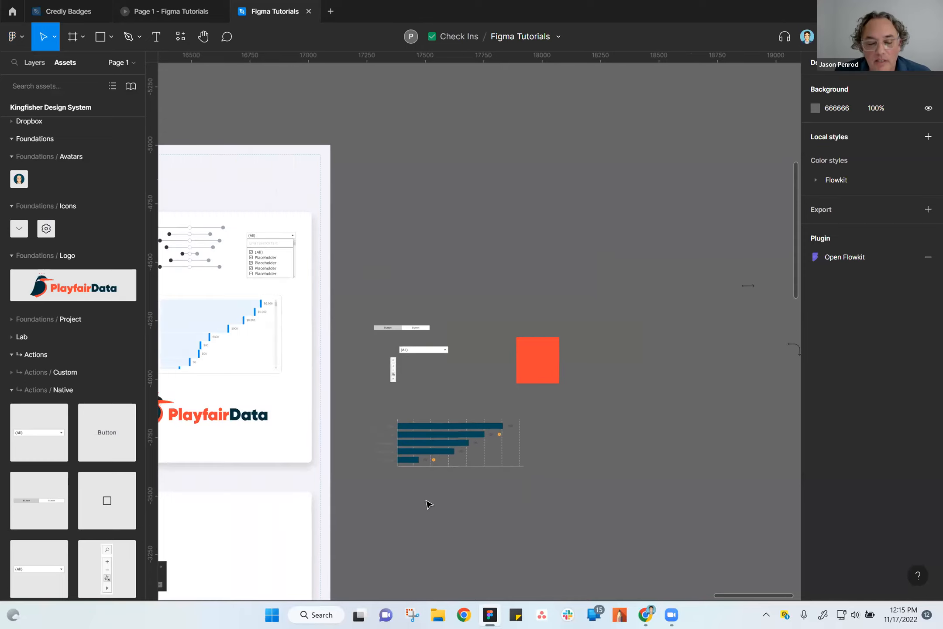
scroll(430, 476, "up", 3)
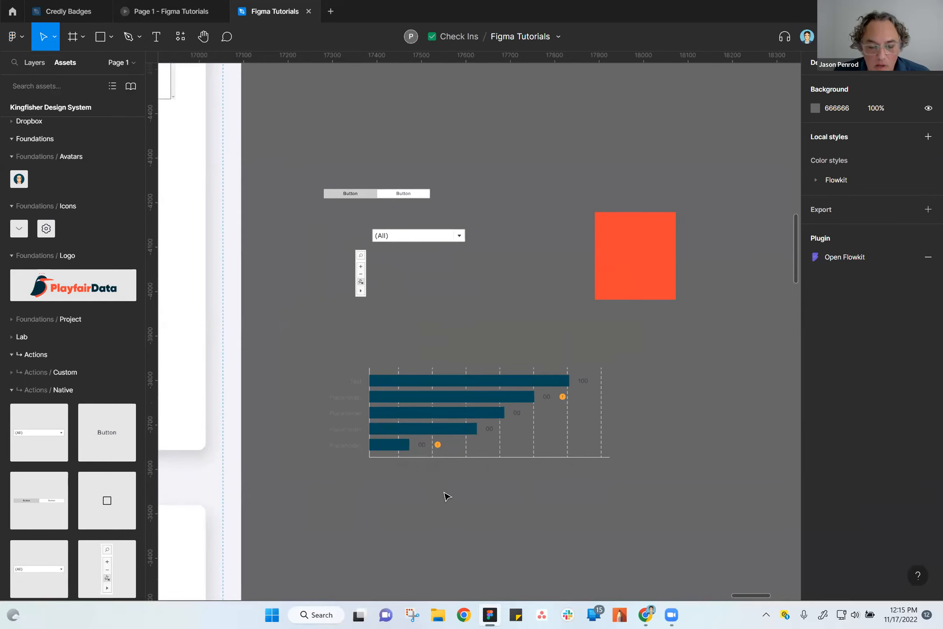
scroll(505, 383, "up", 5)
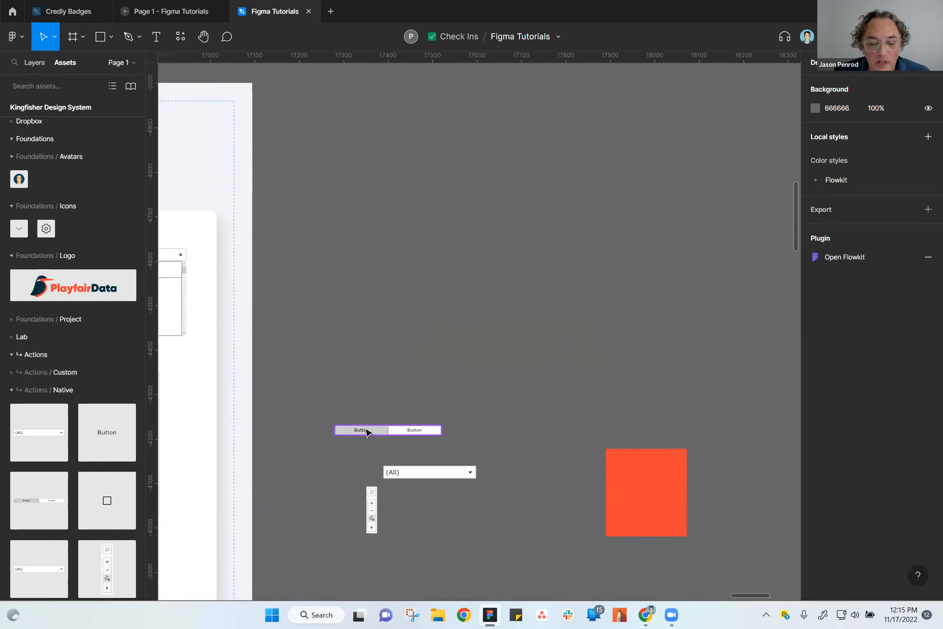
left_click(366, 431)
scroll(328, 464, "left", 15)
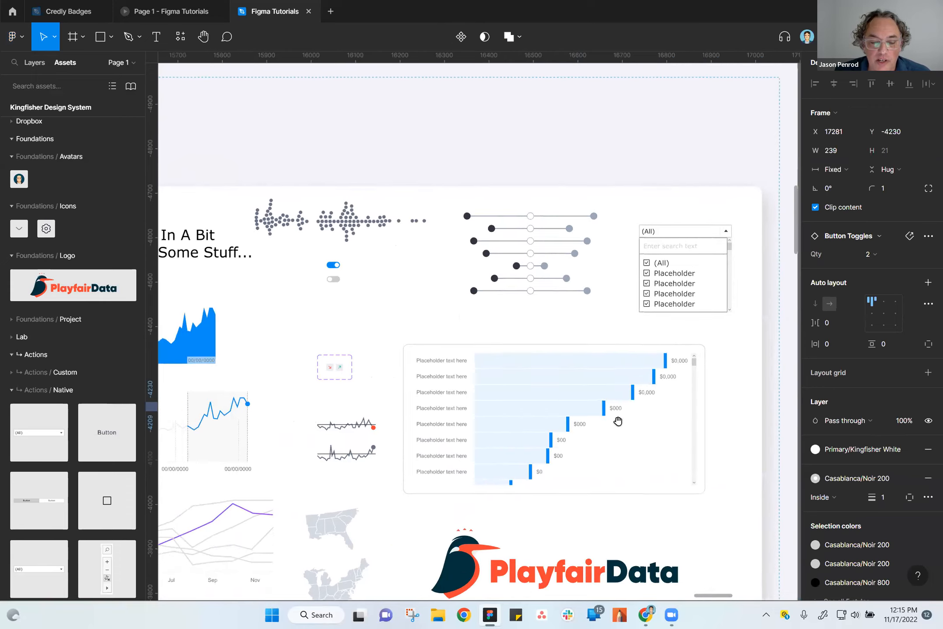
scroll(423, 410, "up", 5)
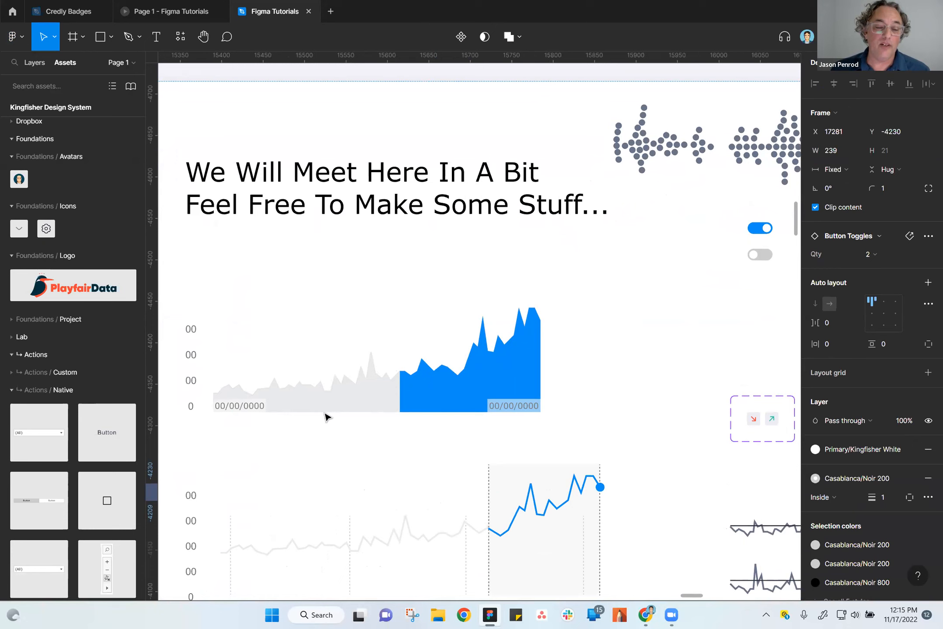
left_click(419, 396)
left_click(422, 396)
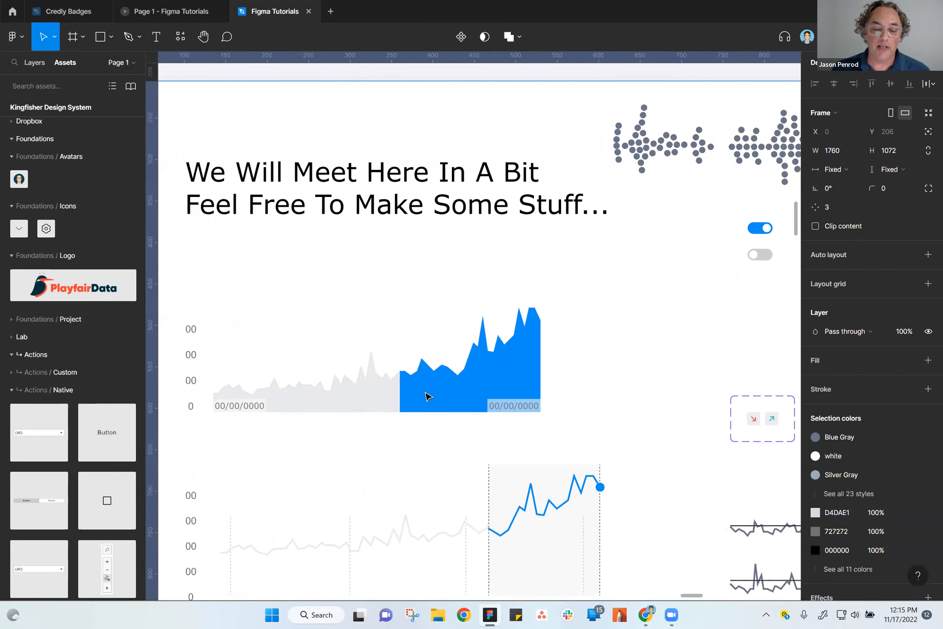
left_click(208, 366)
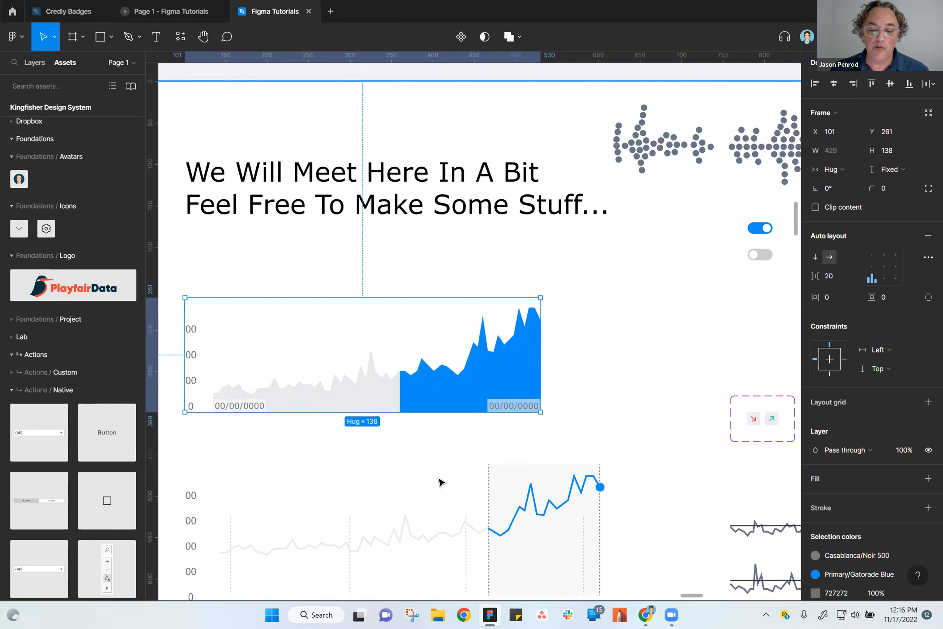
Look over the charts below the area chart in the Communication section and reselect the area chart frame.
scroll(539, 550, "down", 4)
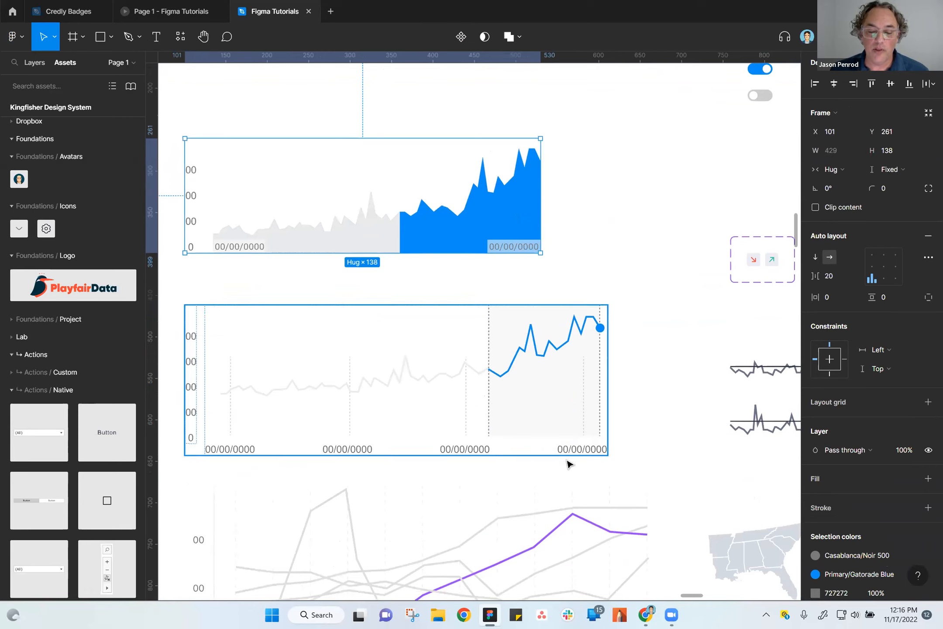
scroll(620, 470, "down", 2)
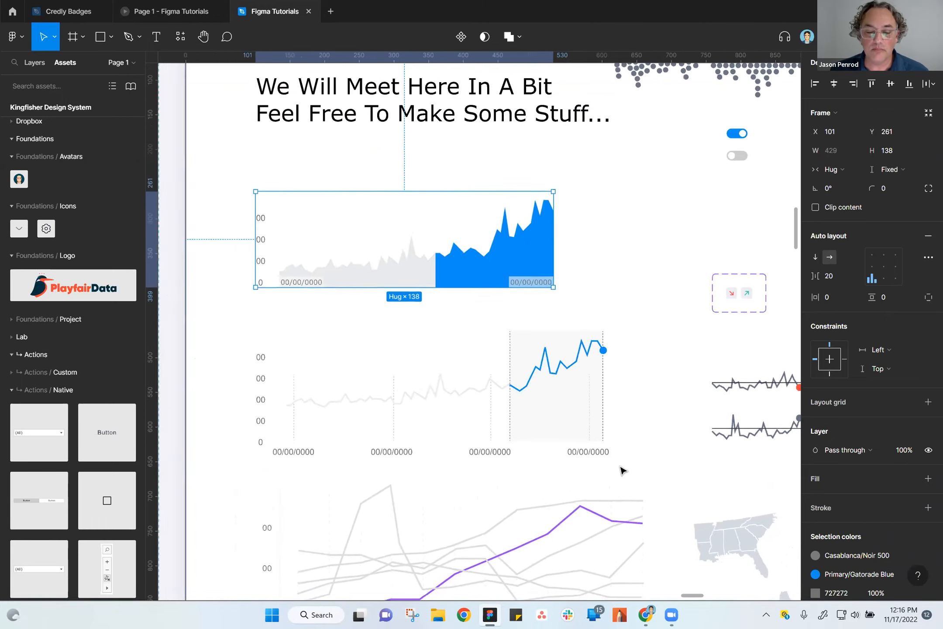
left_click(641, 477)
scroll(612, 478, "down", 3)
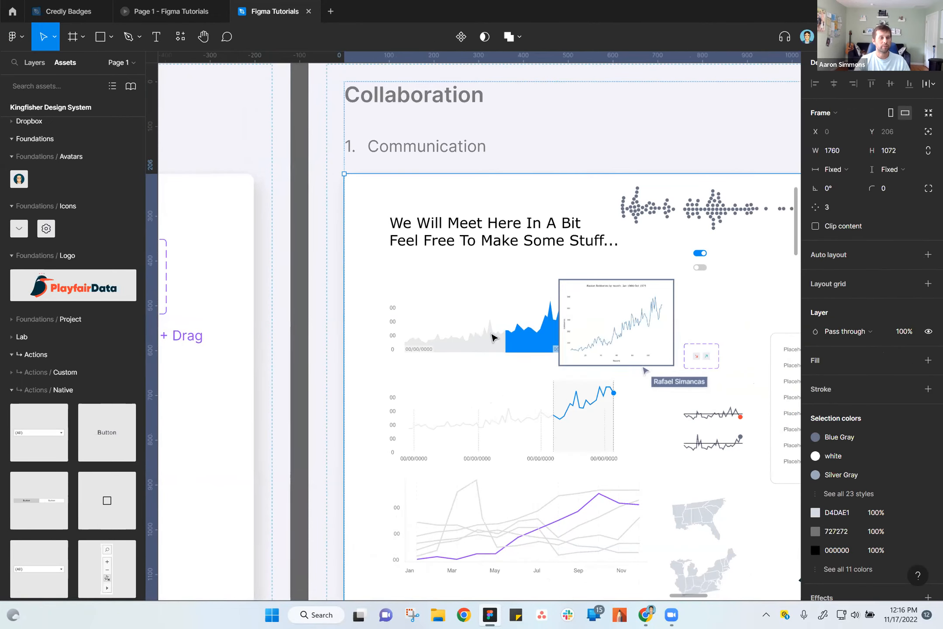
left_click_drag(501, 438, 306, 346)
left_click(343, 282)
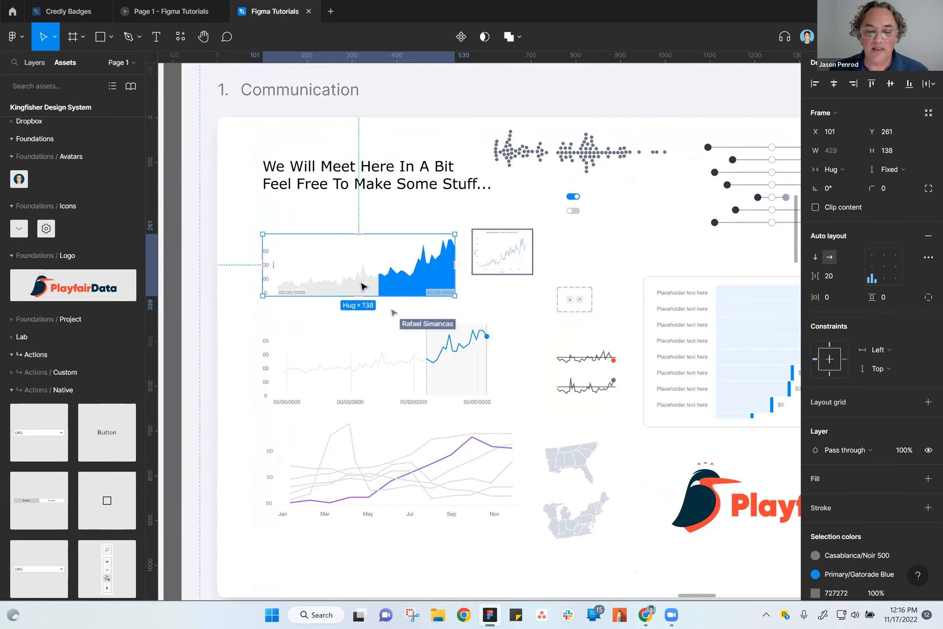
Inspect the gray and blue shapes nested inside the area chart instance, and return to the enclosing white frame.
key("Return")
scroll(369, 291, "up", 5)
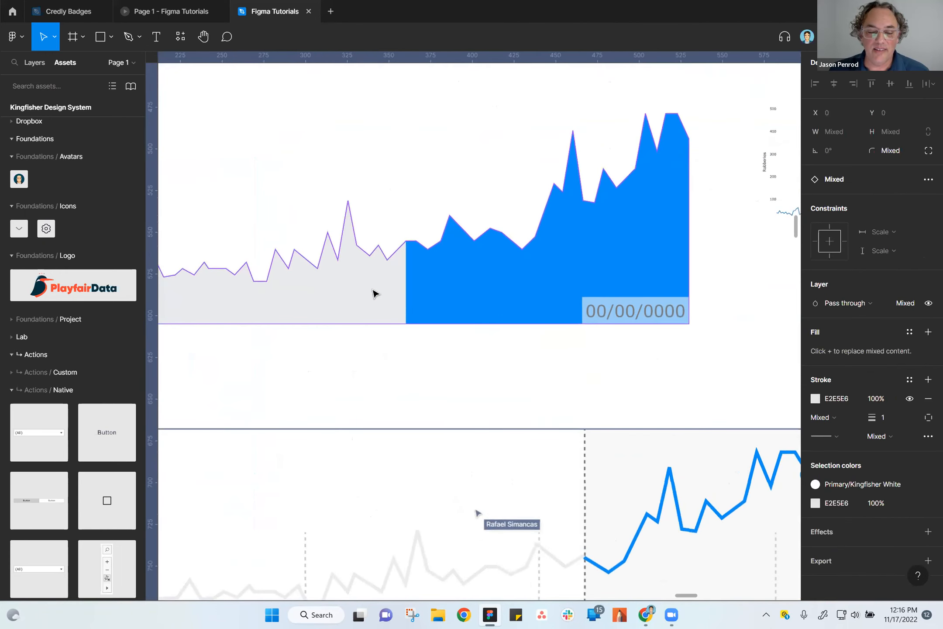
scroll(374, 293, "up", 2)
left_click(333, 208)
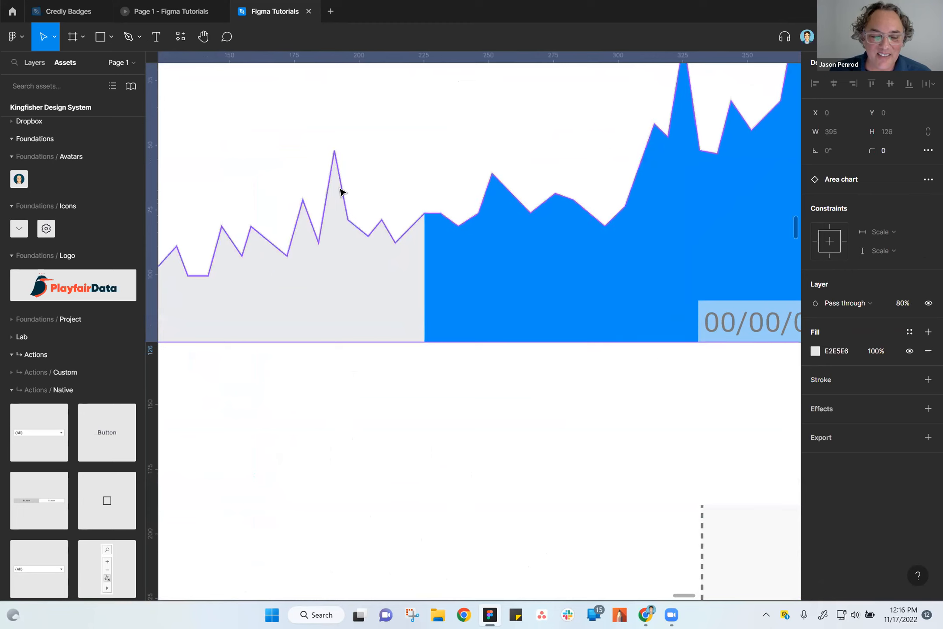
left_click(341, 189)
left_click(334, 187)
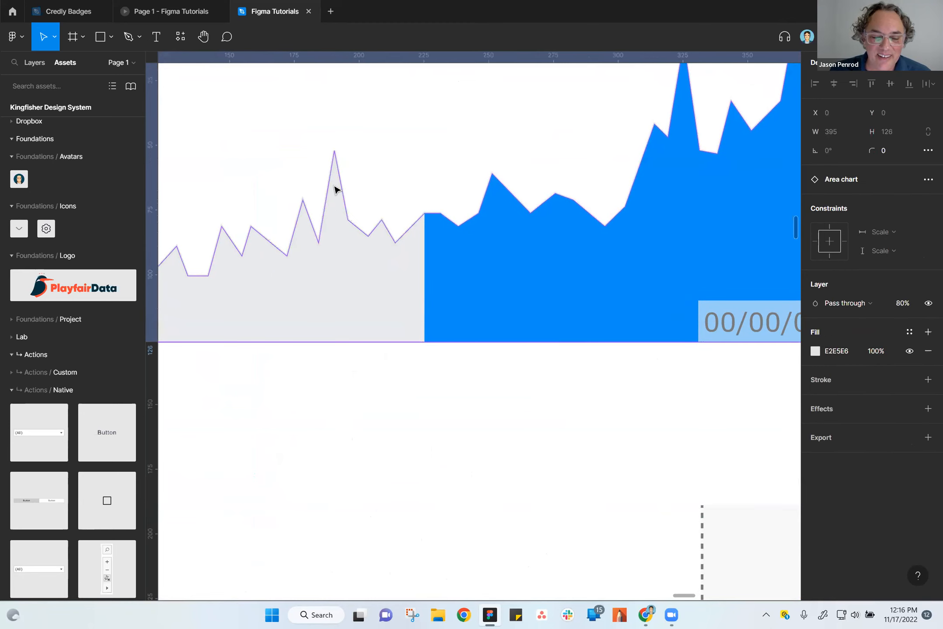
left_click(443, 242)
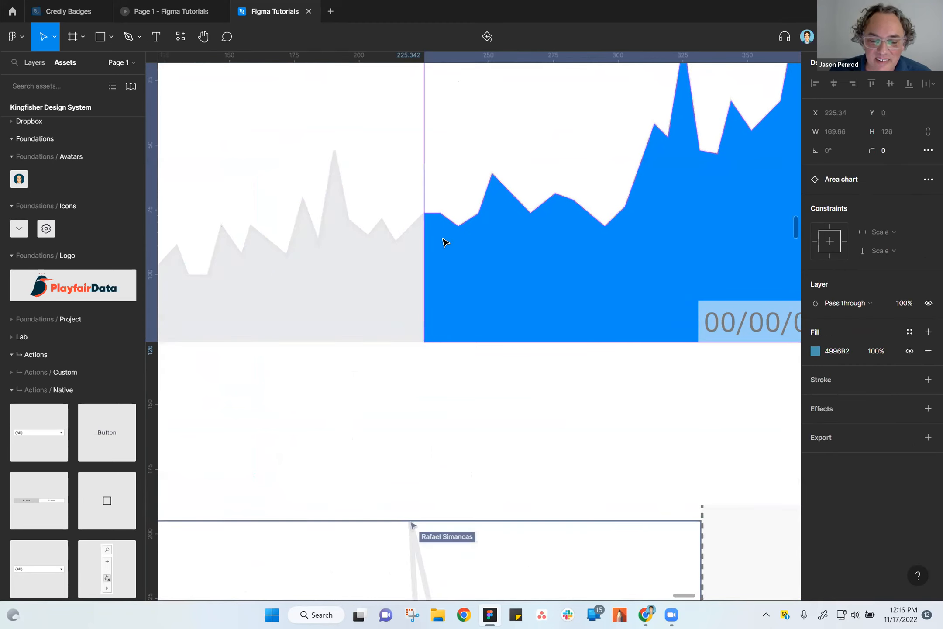
left_click(493, 466)
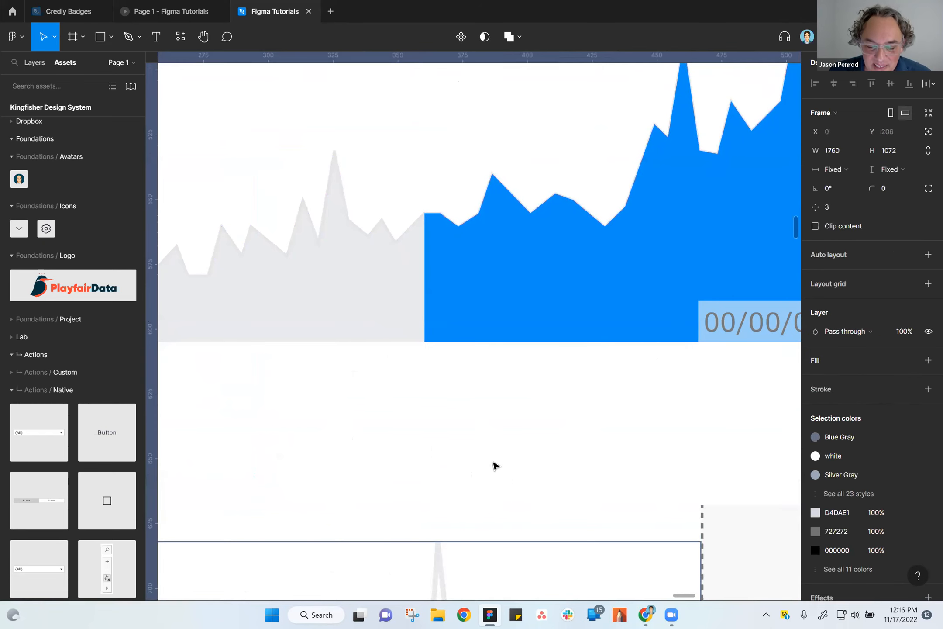
Detach the area chart instance nested in the chart frame from its main component.
scroll(496, 457, "down", 3)
left_click(406, 369)
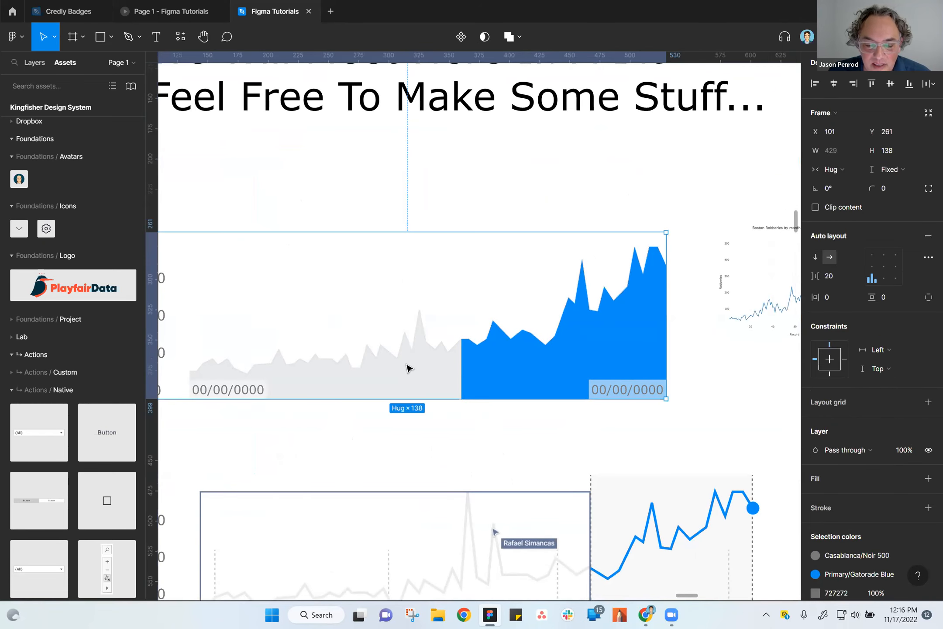
left_click(399, 374)
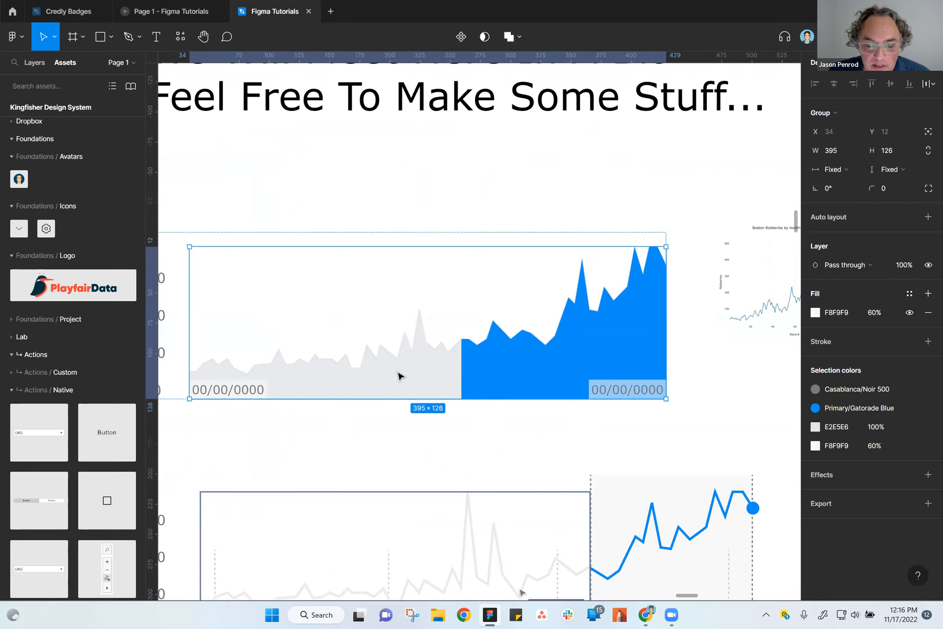
left_click(399, 375)
right_click(397, 376)
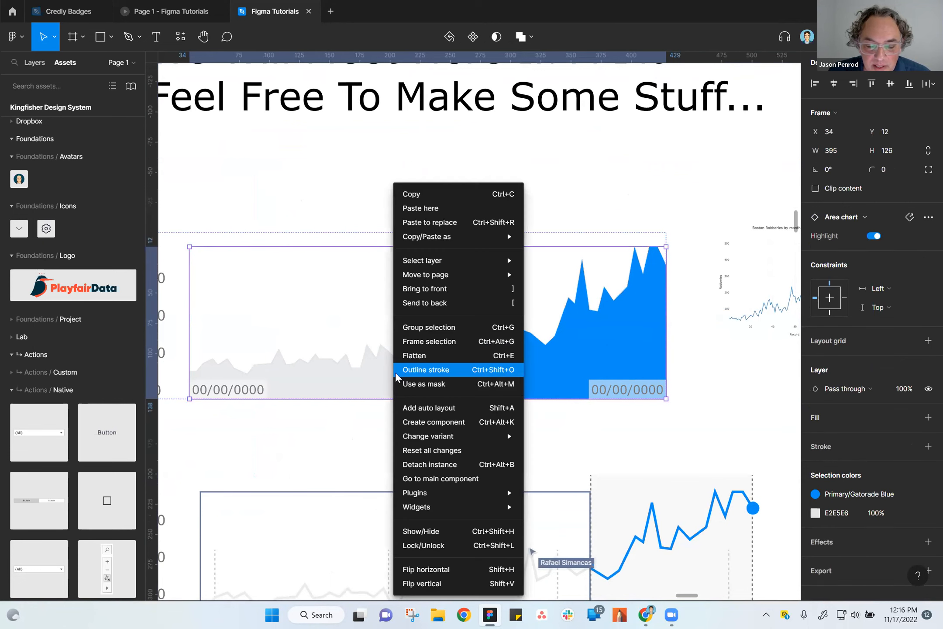
left_click(437, 464)
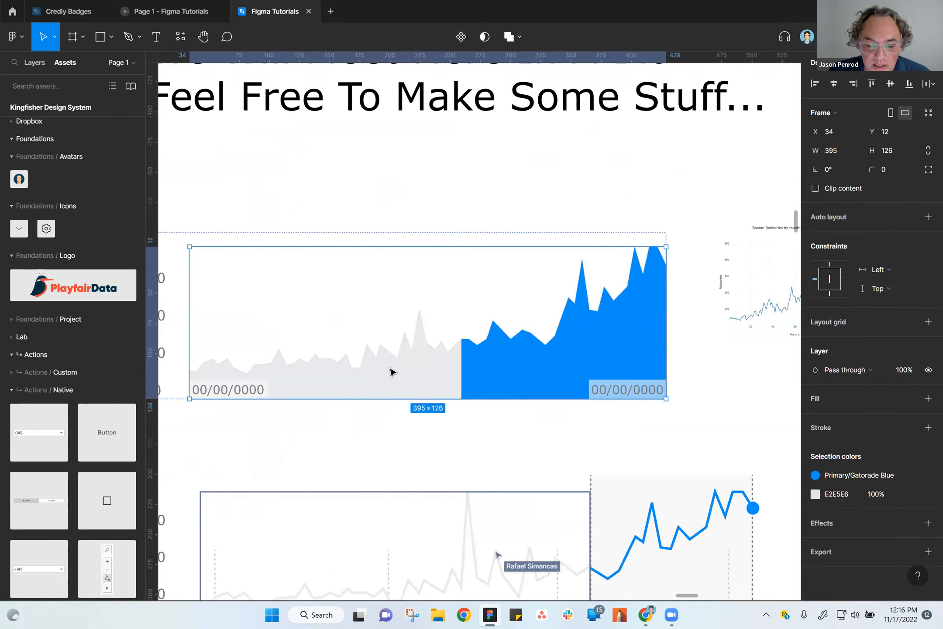
Edit the gray area shape's vector points and move one low point before the tall gray peak slightly upward.
left_click(389, 374)
double_click(390, 373)
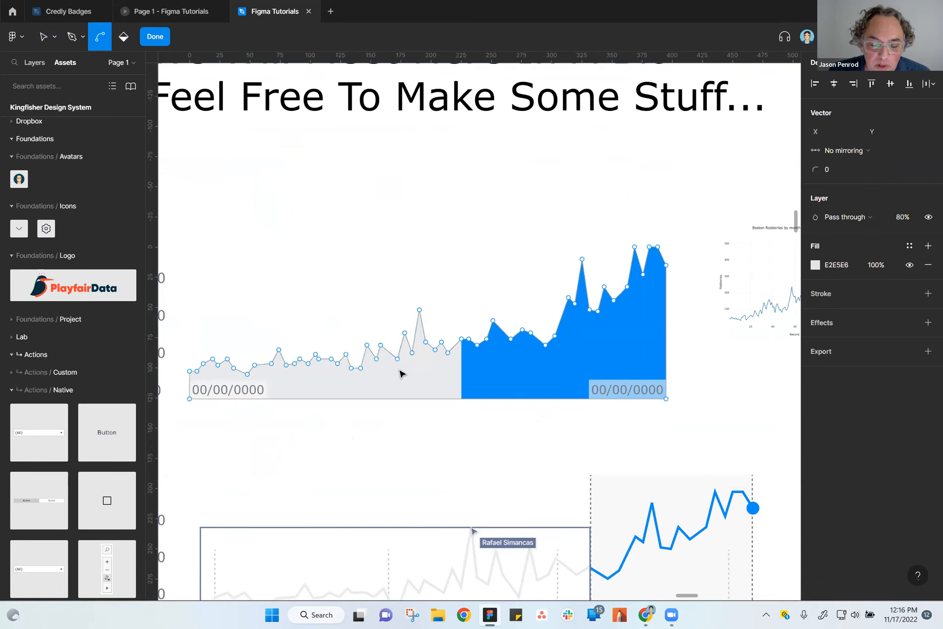
scroll(400, 364, "up", 5)
left_click(395, 343)
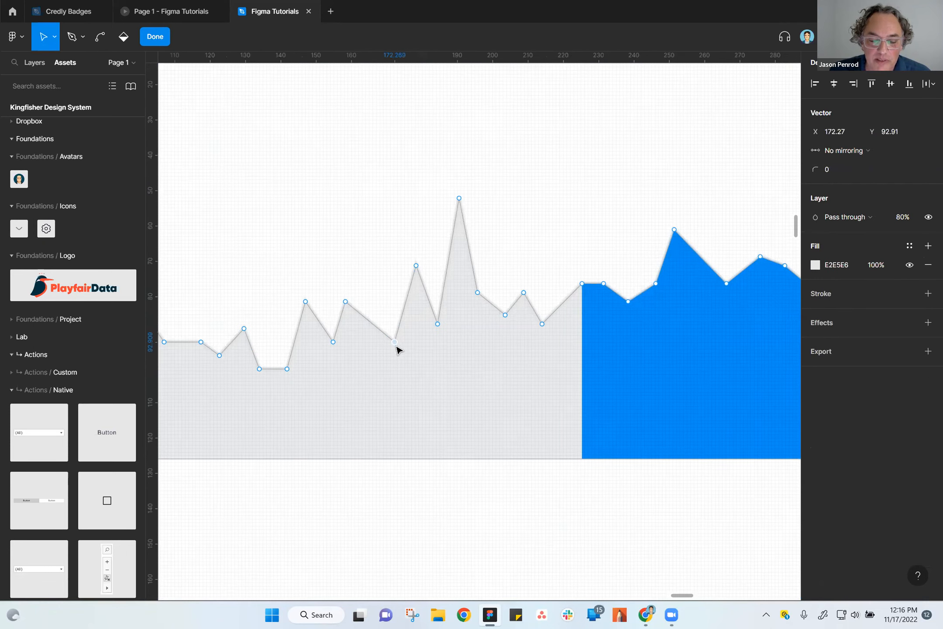
left_click_drag(395, 342, 385, 314)
left_click(420, 409)
scroll(453, 480, "down", 8)
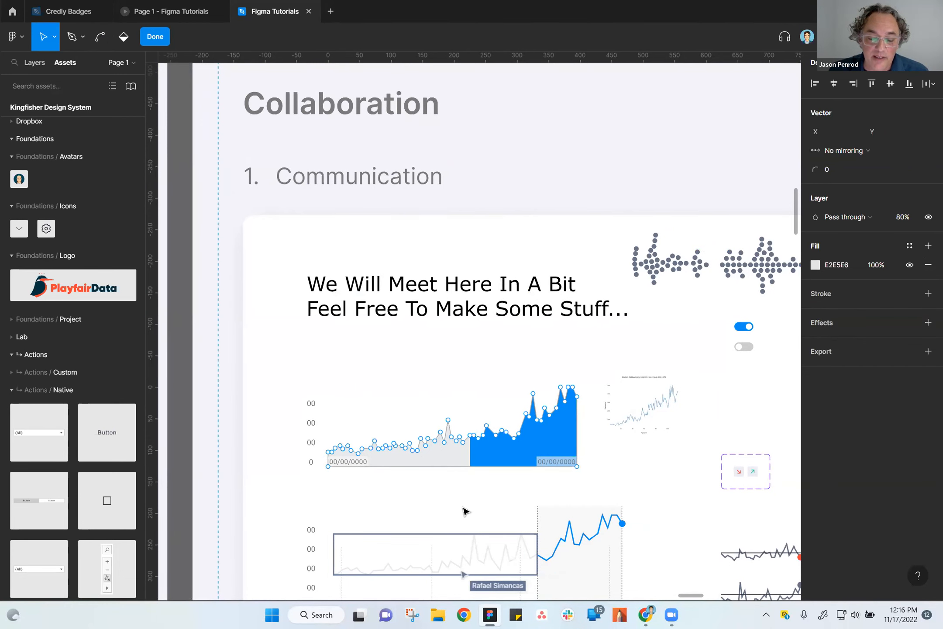
key("ctrl")
scroll(463, 502, "down", 1)
scroll(464, 501, "down", 2)
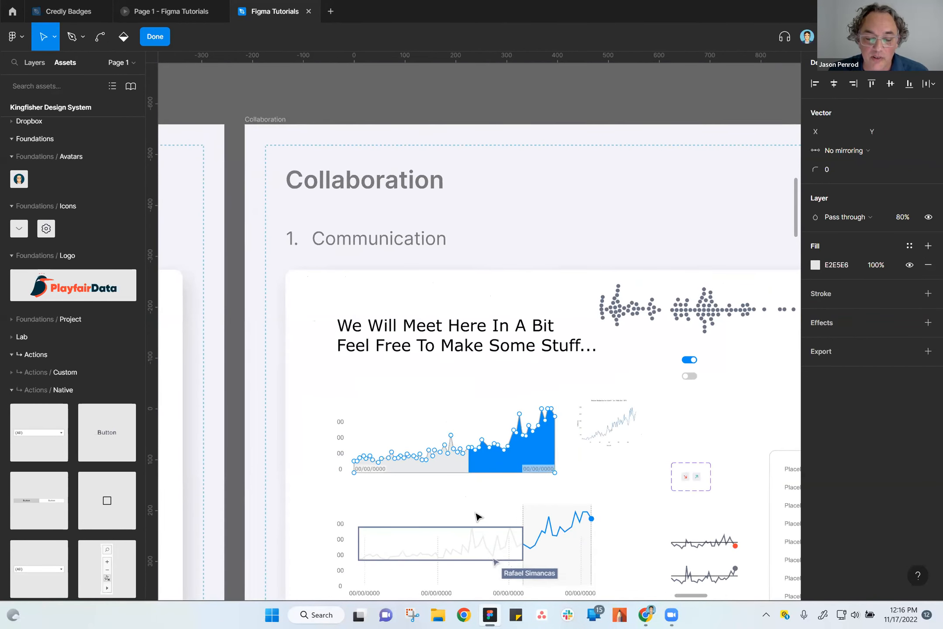
scroll(476, 513, "down", 3)
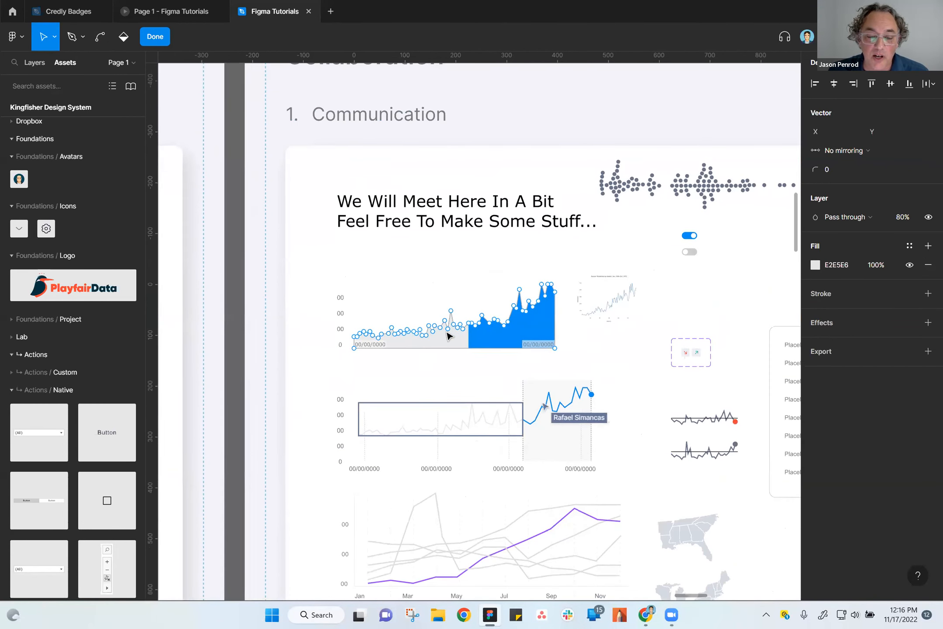
Finish editing the gray area shape's vector points and clear the selection.
key("Escape")
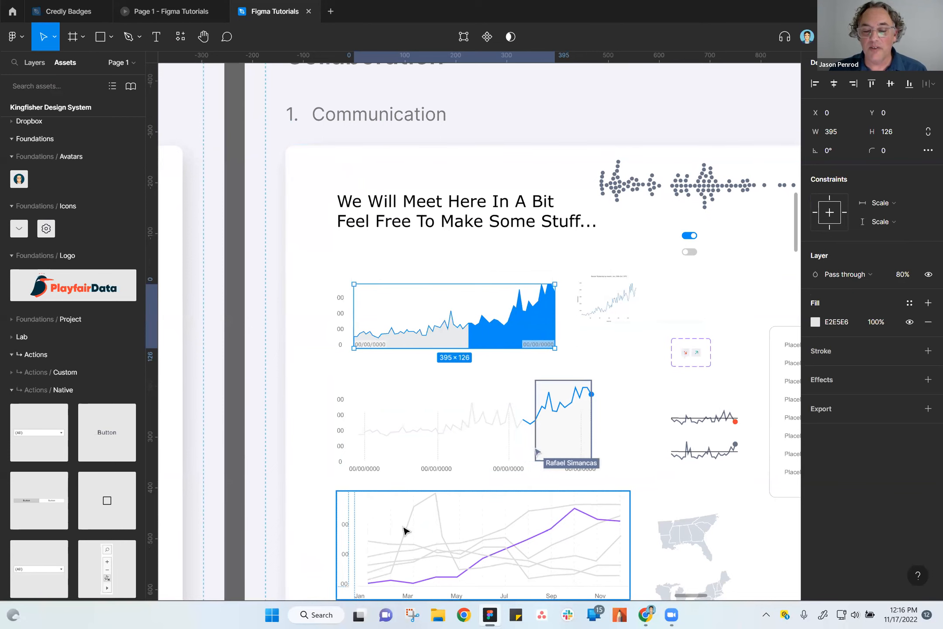
scroll(411, 535, "down", 3)
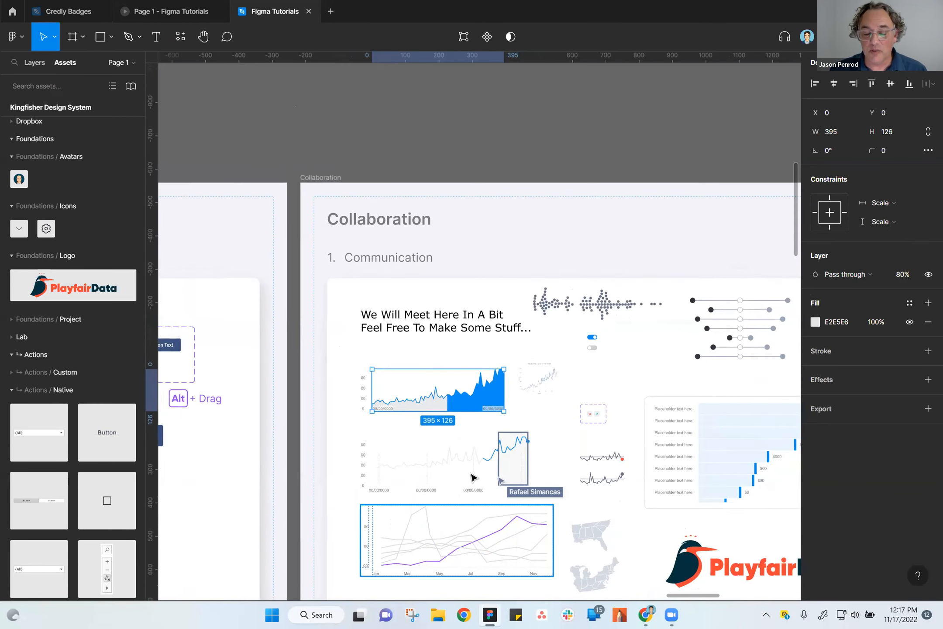
left_click(498, 164)
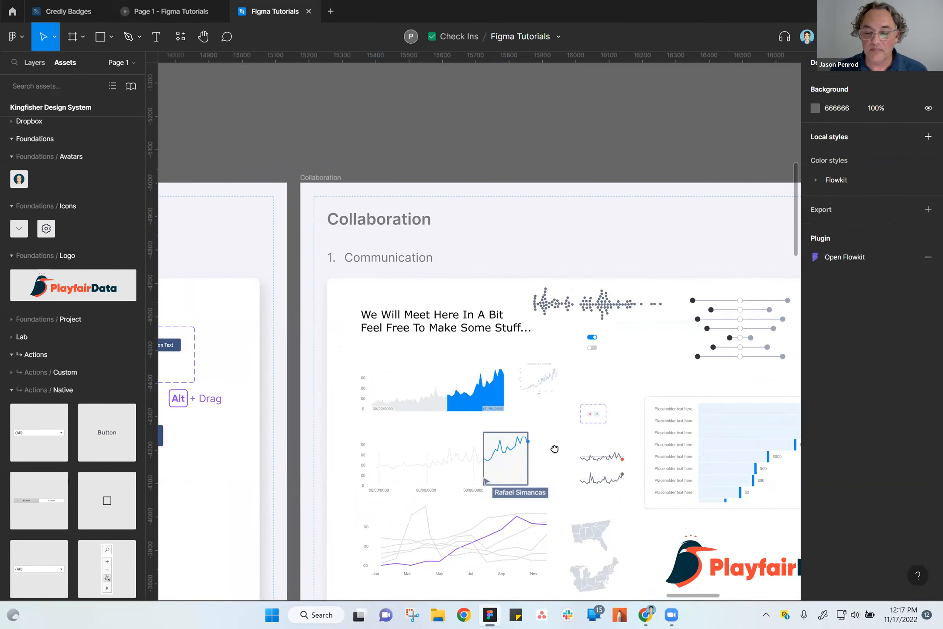
Look across the canvas from the Collaboration board past the Flexibility board for an empty area that can hold a new frame.
scroll(552, 450, "down", 4)
scroll(553, 450, "right", 2)
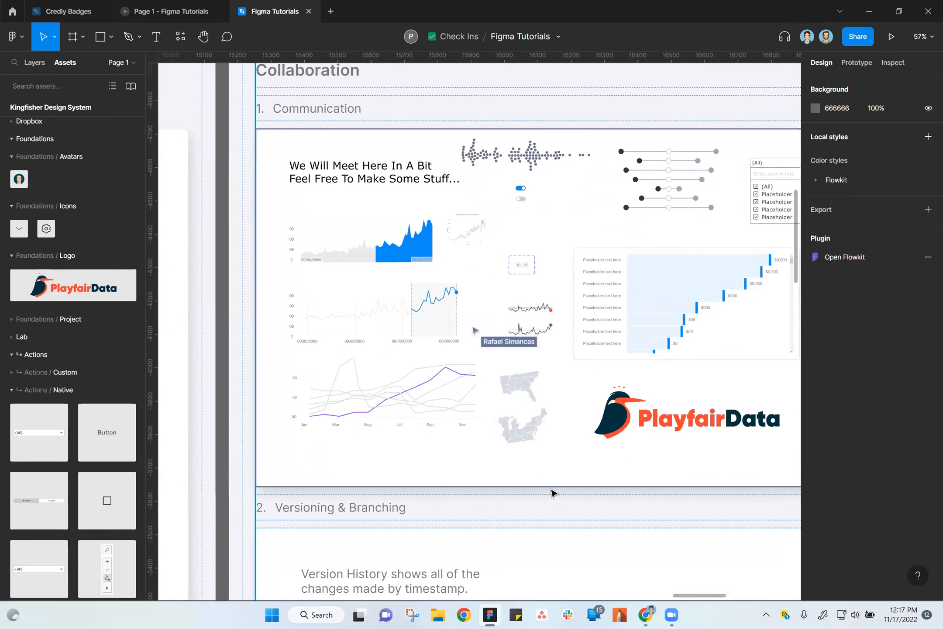
scroll(552, 496, "down", 2)
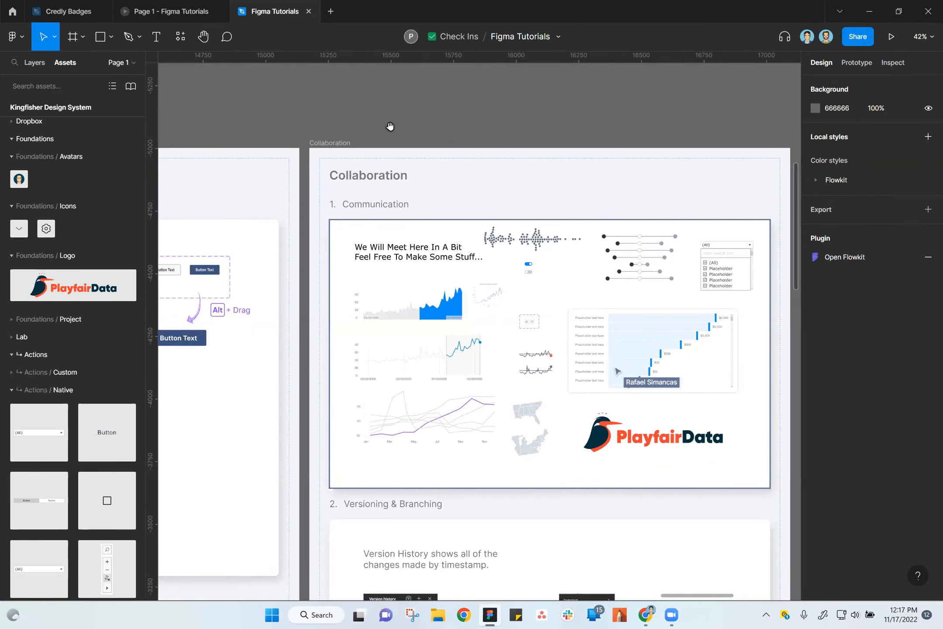
left_click_drag(390, 126, 518, 131)
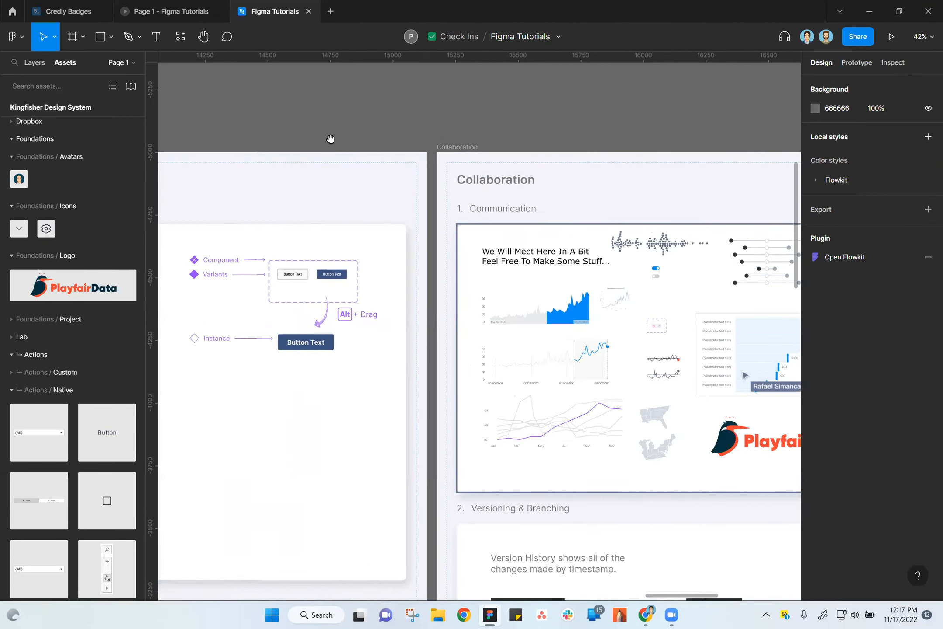
scroll(331, 139, "left", 15)
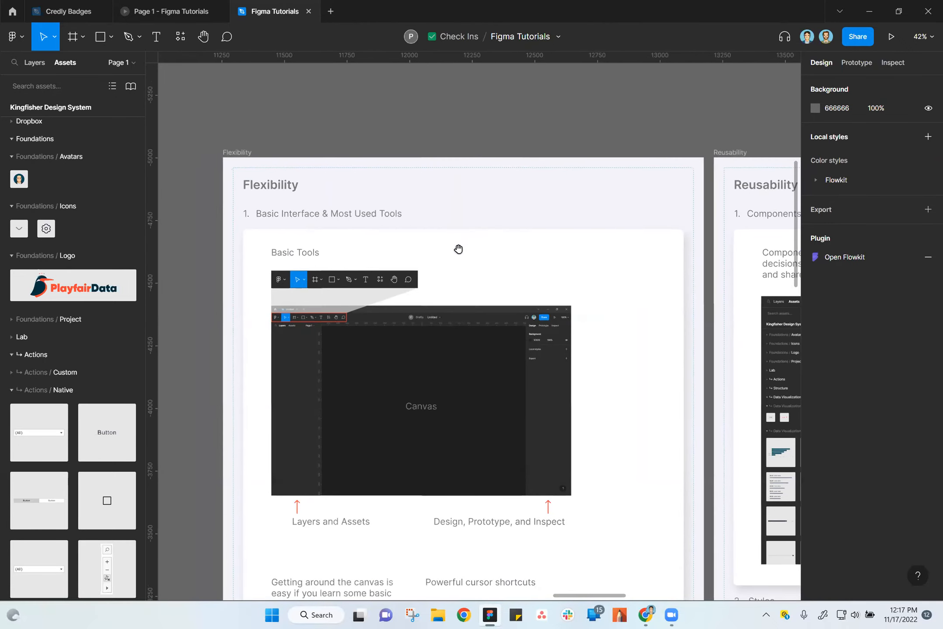
left_click_drag(284, 268, 541, 247)
left_click_drag(282, 271, 543, 301)
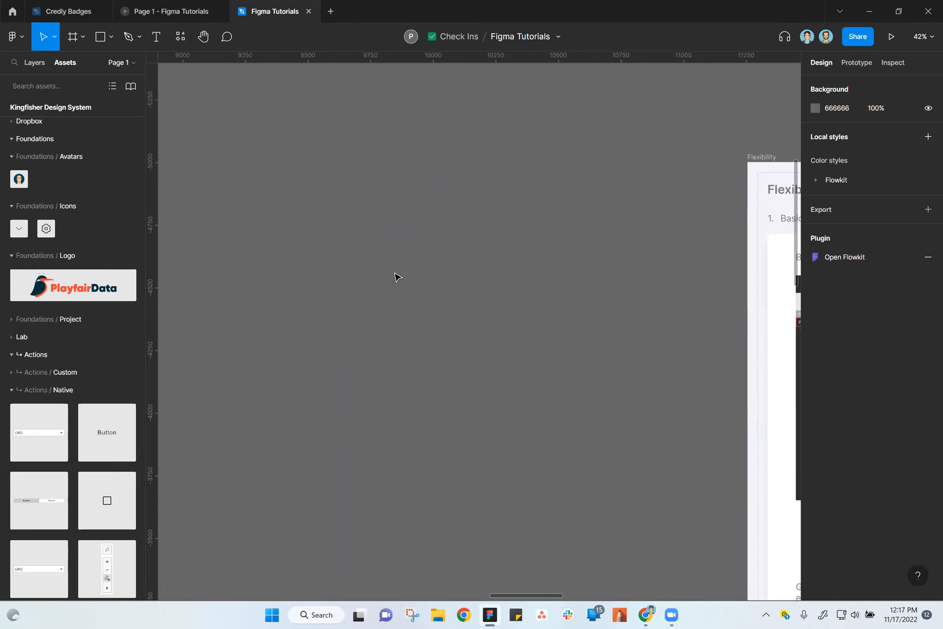
scroll(396, 277, "down", 3)
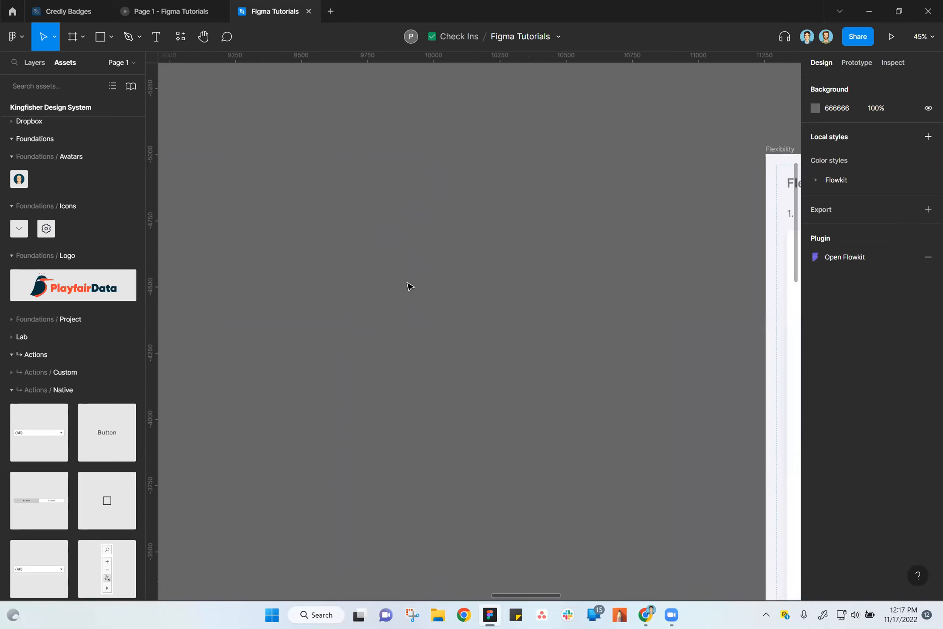
left_click_drag(426, 289, 485, 280)
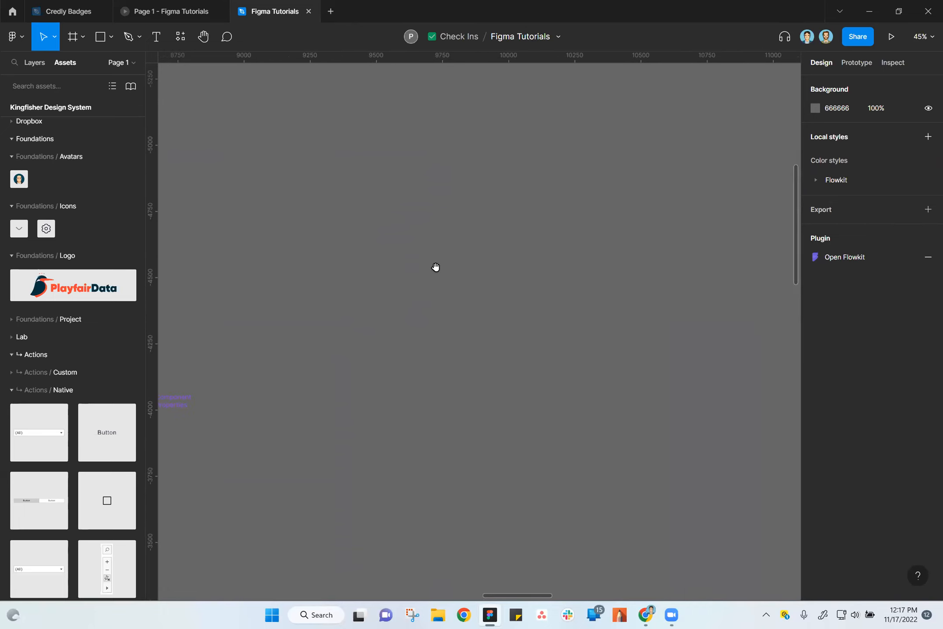
scroll(462, 293, "up", 2)
left_click_drag(417, 339, 590, 322)
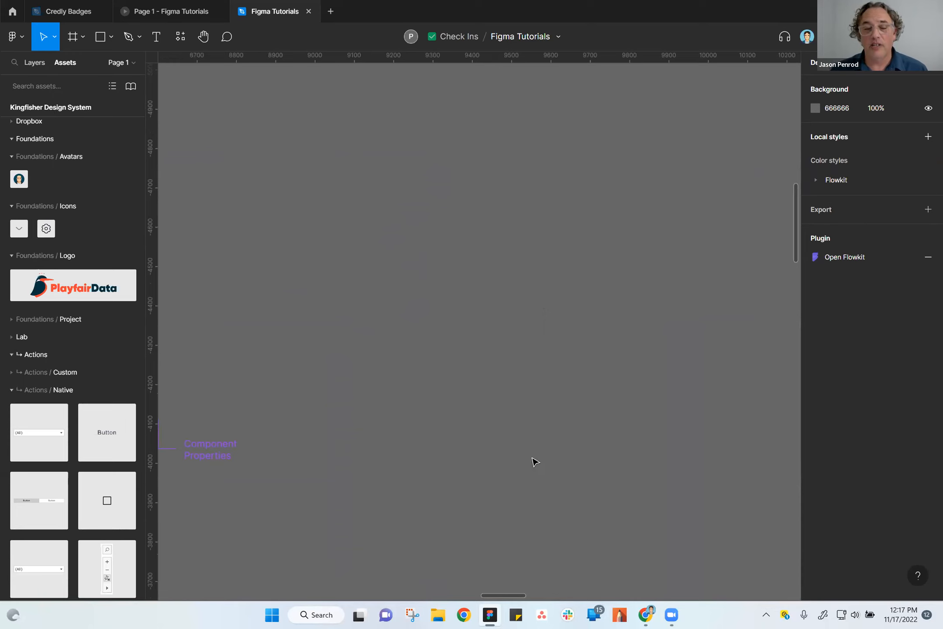
scroll(615, 297, "right", 10)
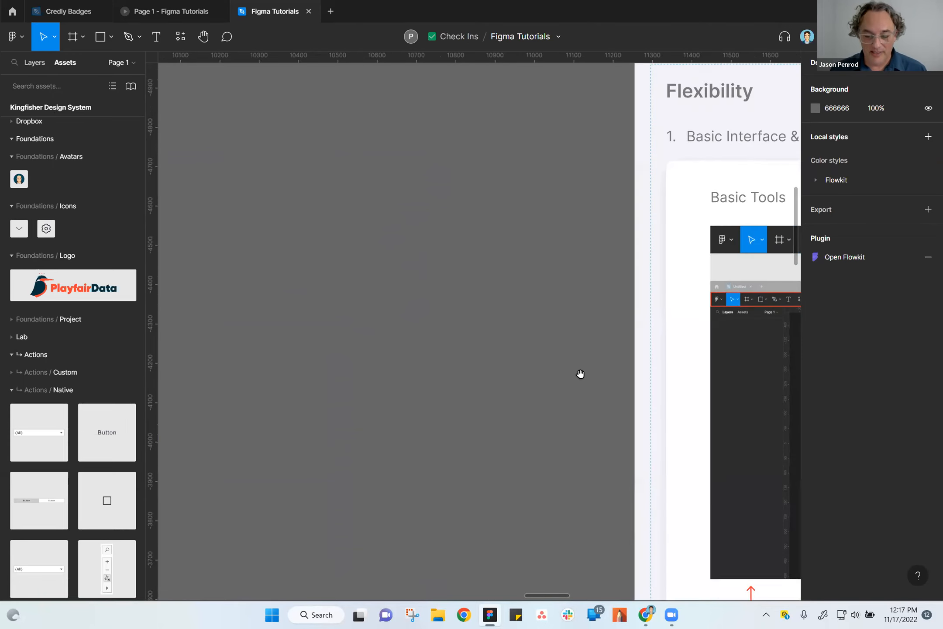
left_click_drag(580, 374, 383, 436)
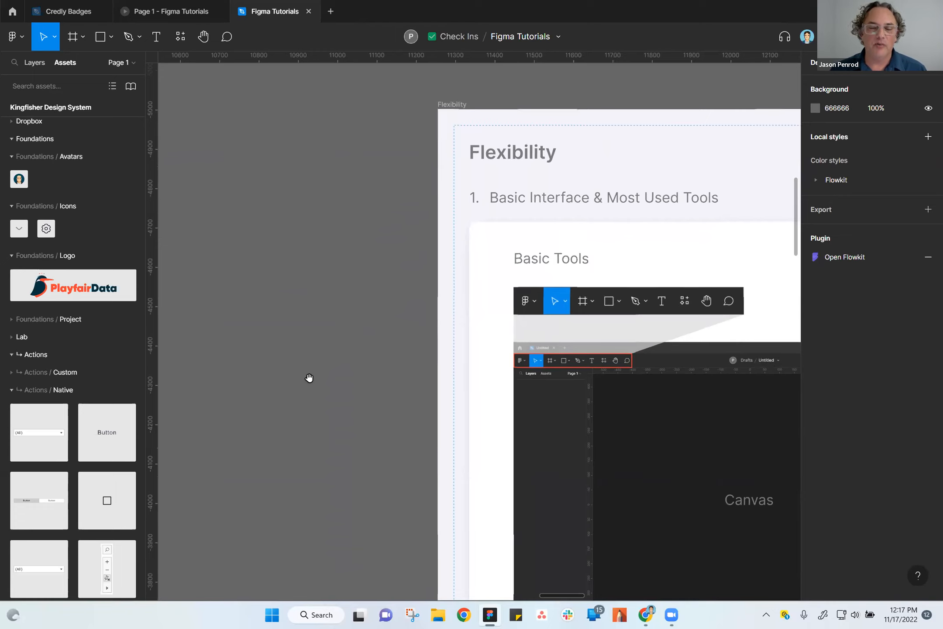
left_click_drag(326, 356, 537, 412)
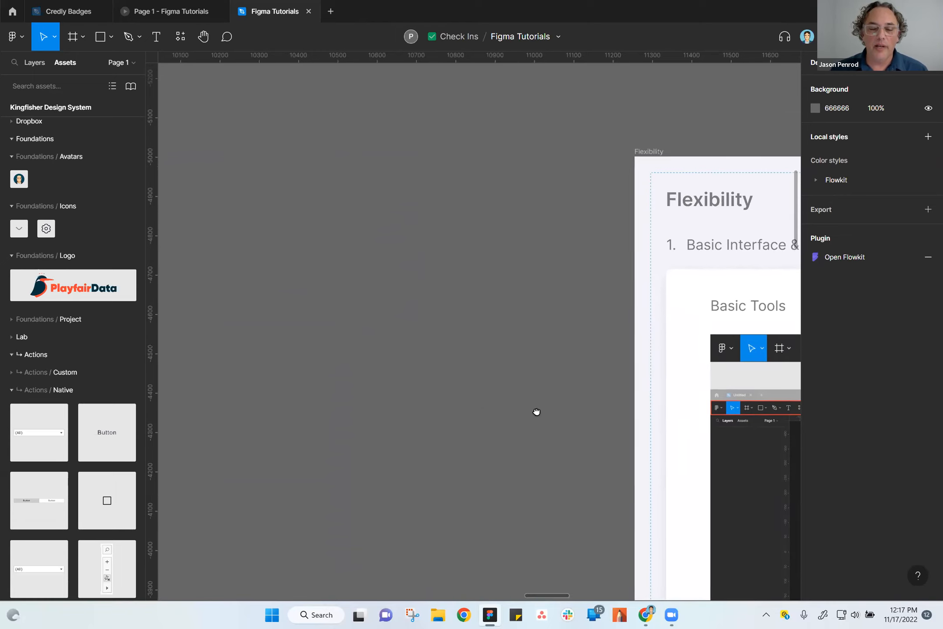
scroll(443, 412, "down", 2)
left_click_drag(373, 420, 551, 426)
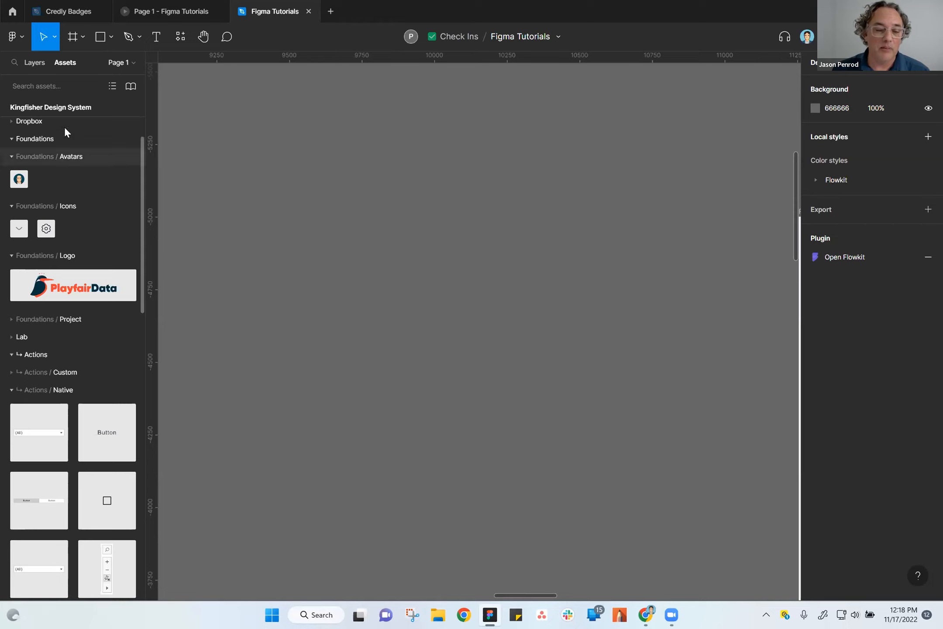
Add a 1920 × 1080 Slide 16:9 presentation frame on the empty canvas beside the Flexibility board and shift it slightly up.
left_click(83, 36)
left_click(72, 38)
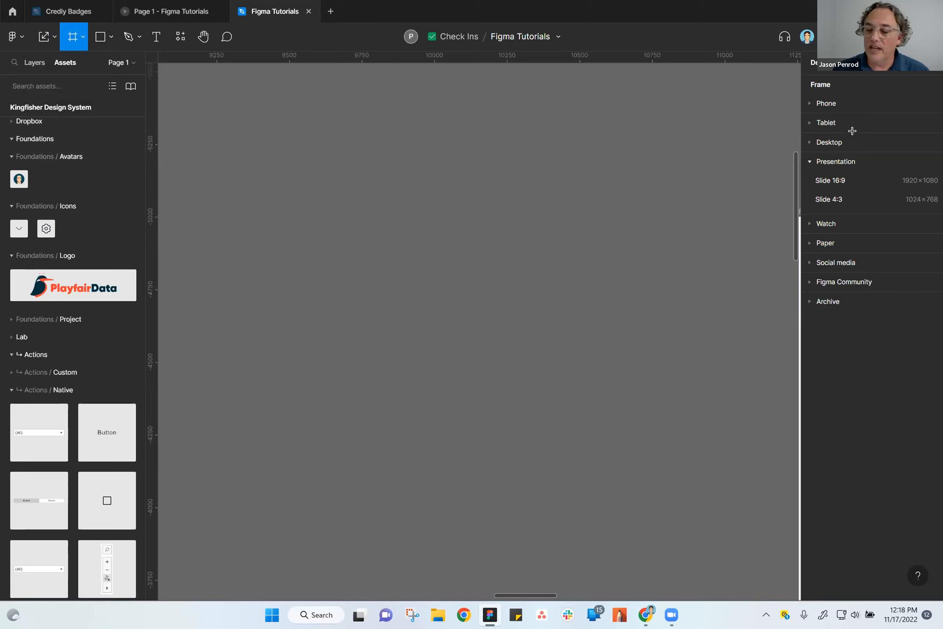
left_click(843, 181)
left_click(339, 151)
left_click(228, 164)
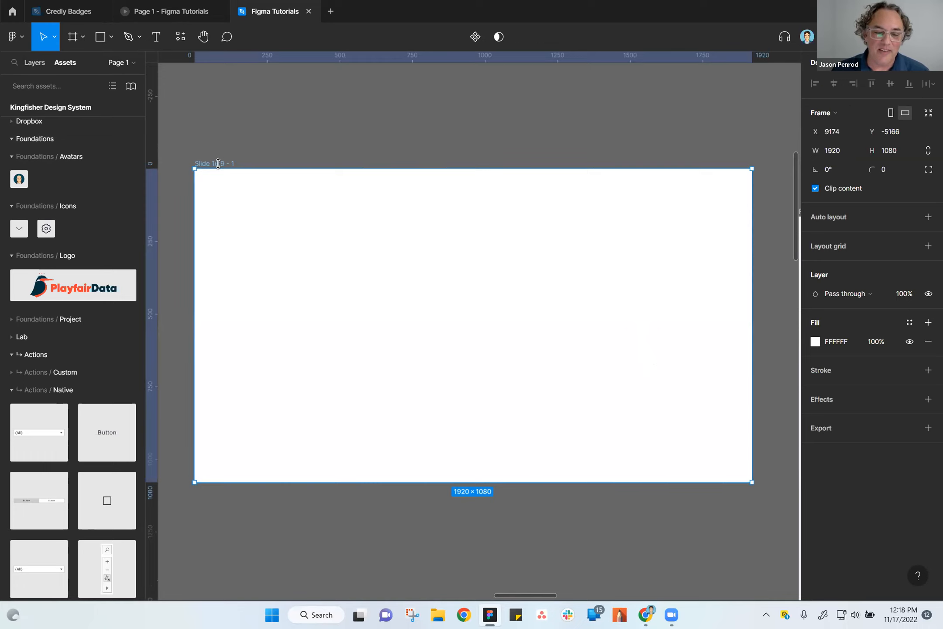
mouse_move(220, 168)
left_mouse_down()
mouse_move(273, 169)
mouse_move(227, 151)
left_mouse_up()
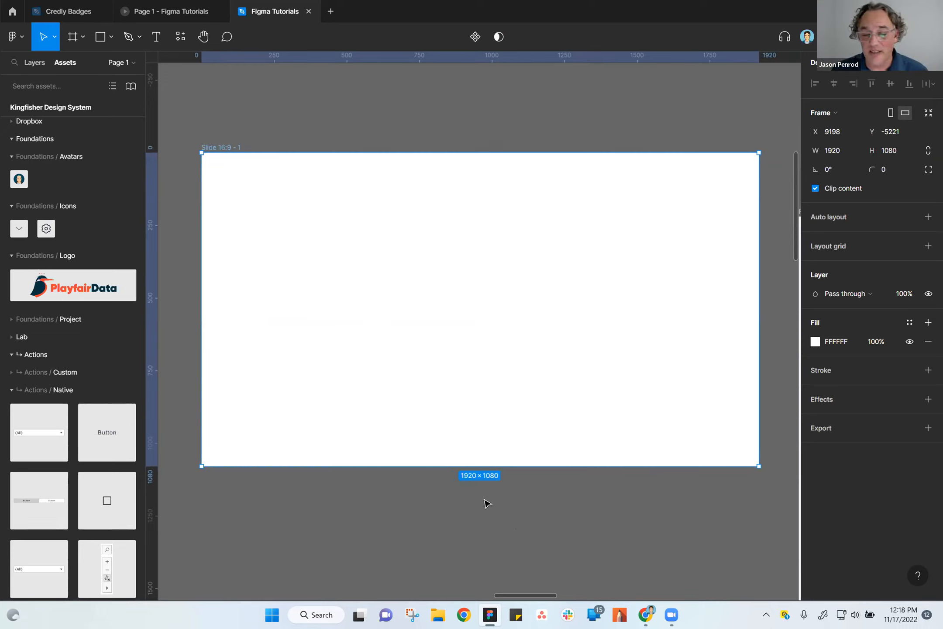
left_click(306, 137)
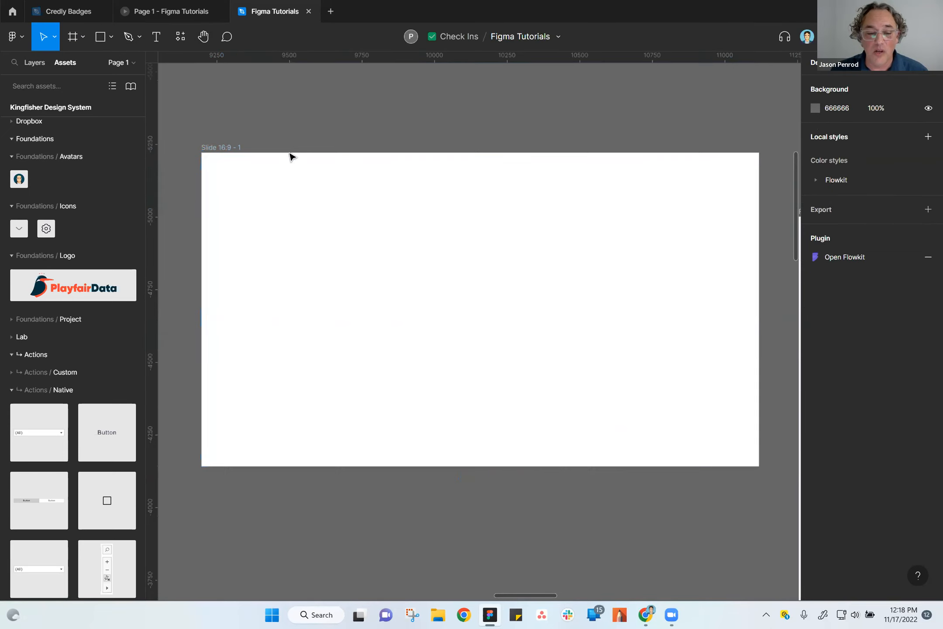
Move the slide frame farther from the Flexibility board, to about X 8973, Y -5272.
scroll(293, 173, "down", 2)
left_click(256, 151)
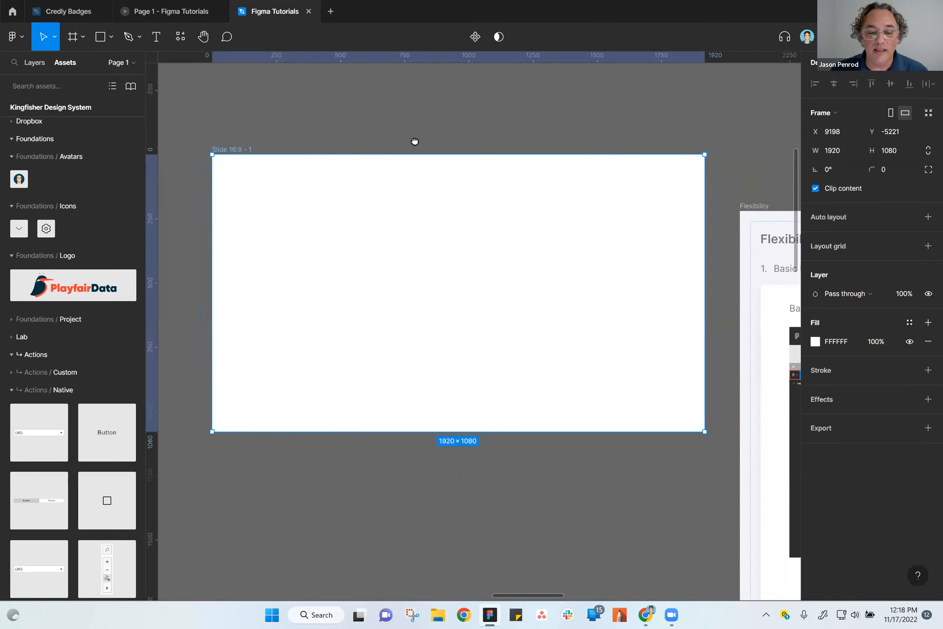
left_click_drag(415, 141, 551, 208)
left_click_drag(430, 209, 371, 196)
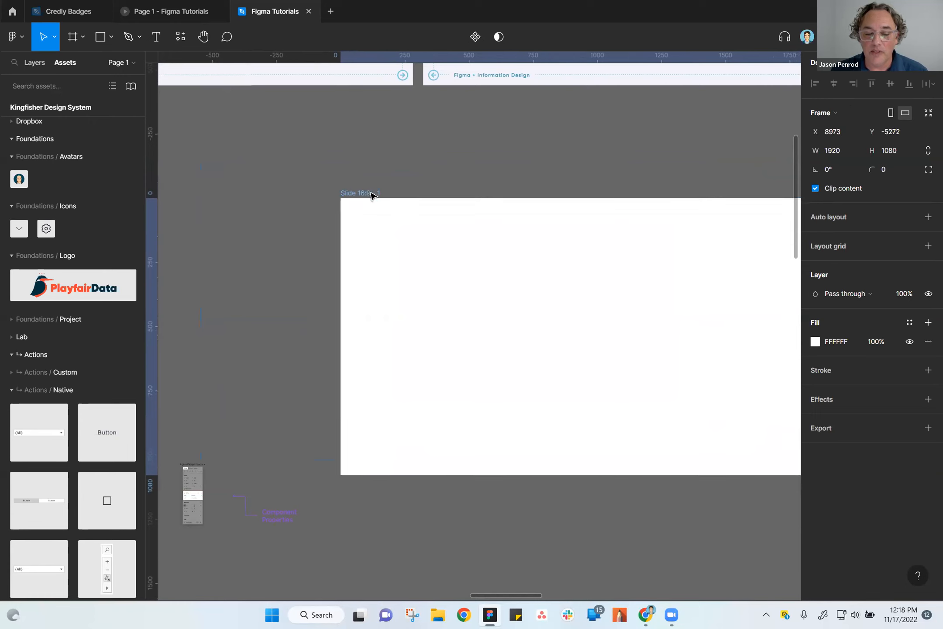
Move the small properties panel picture and its purple Component Properties annotation down, clear of the slide frame.
mouse_move(165, 446)
left_mouse_down()
mouse_move(282, 575)
mouse_move(318, 567)
left_mouse_up()
mouse_move(278, 511)
left_mouse_down()
mouse_move(300, 613)
mouse_move(287, 514)
left_mouse_up()
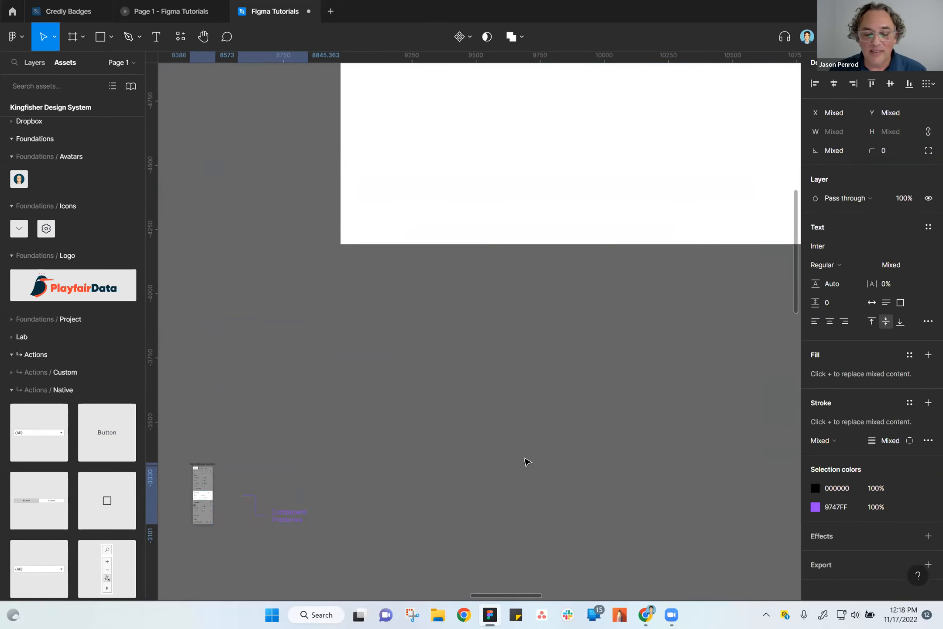
left_click_drag(607, 274, 521, 487)
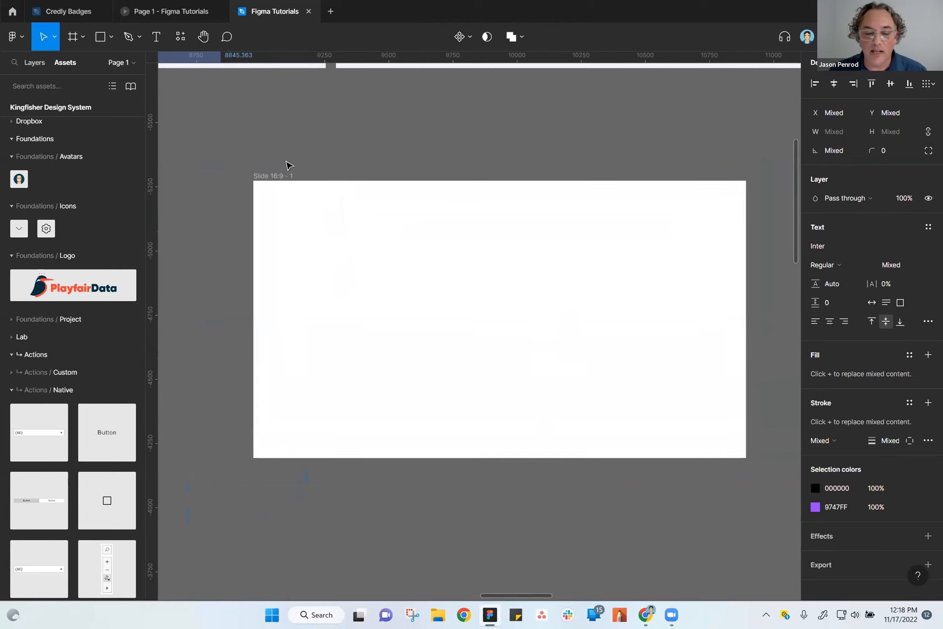
Draw a rectangle of about 418 × 436 near the slide frame's upper-left corner and place it at about X 82, Y 104.
left_click(280, 176)
scroll(466, 192, "up", 2)
scroll(465, 191, "right", 2)
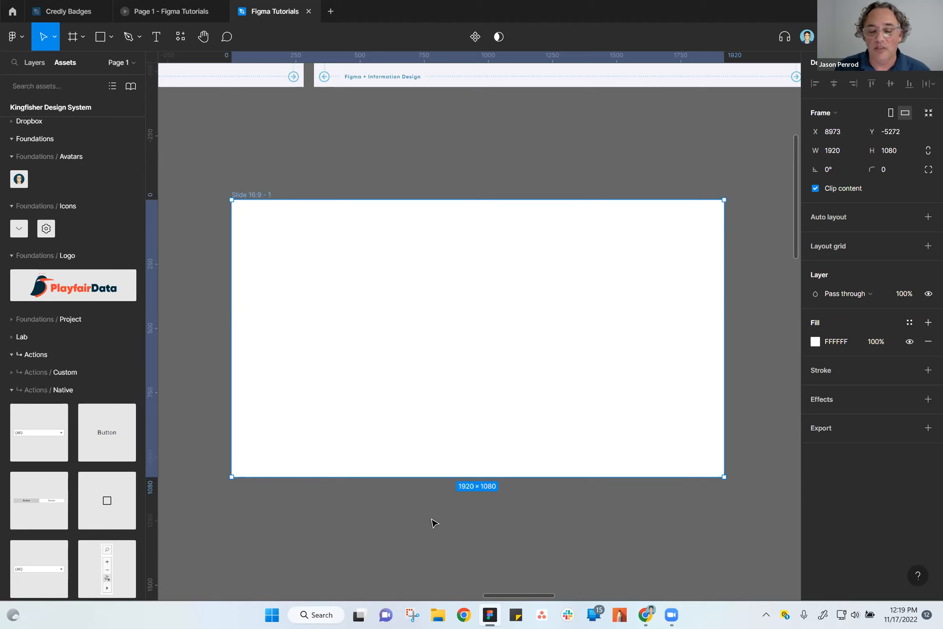
left_click(407, 171)
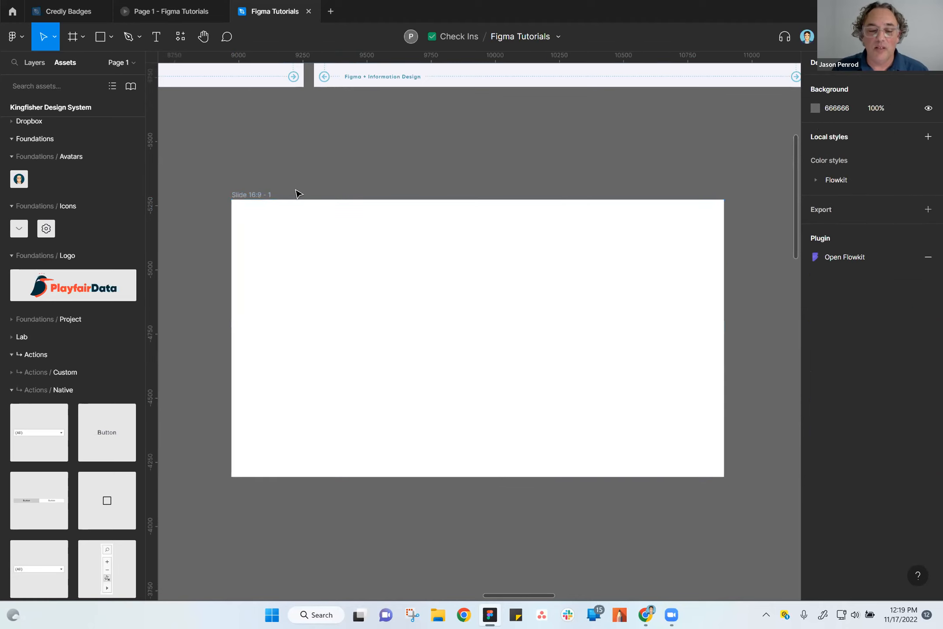
left_click(268, 199)
scroll(445, 202, "up", 2)
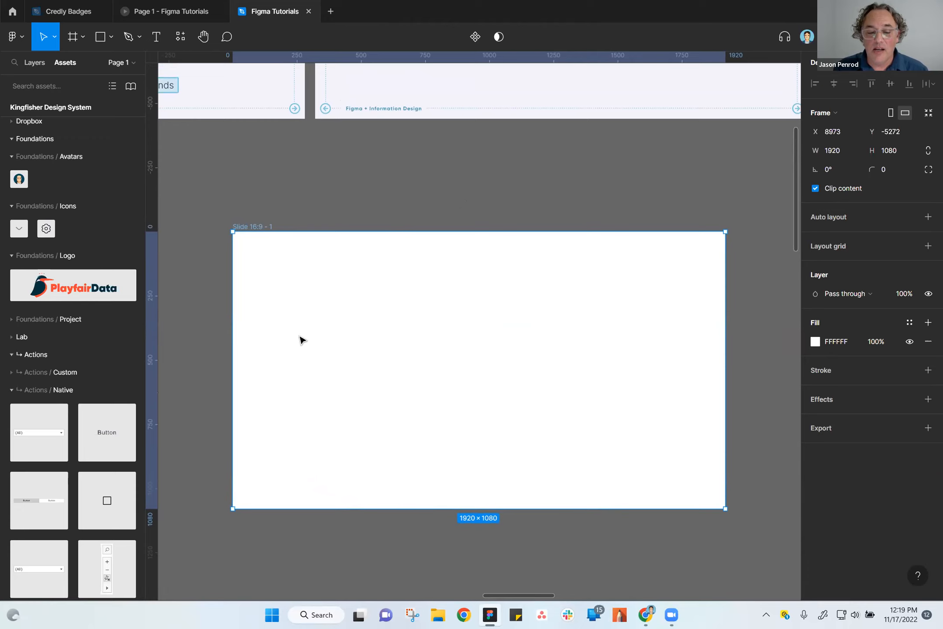
left_click(100, 37)
mouse_move(252, 270)
left_mouse_down()
mouse_move(365, 373)
mouse_move(359, 381)
left_mouse_up()
left_click_drag(307, 341, 310, 330)
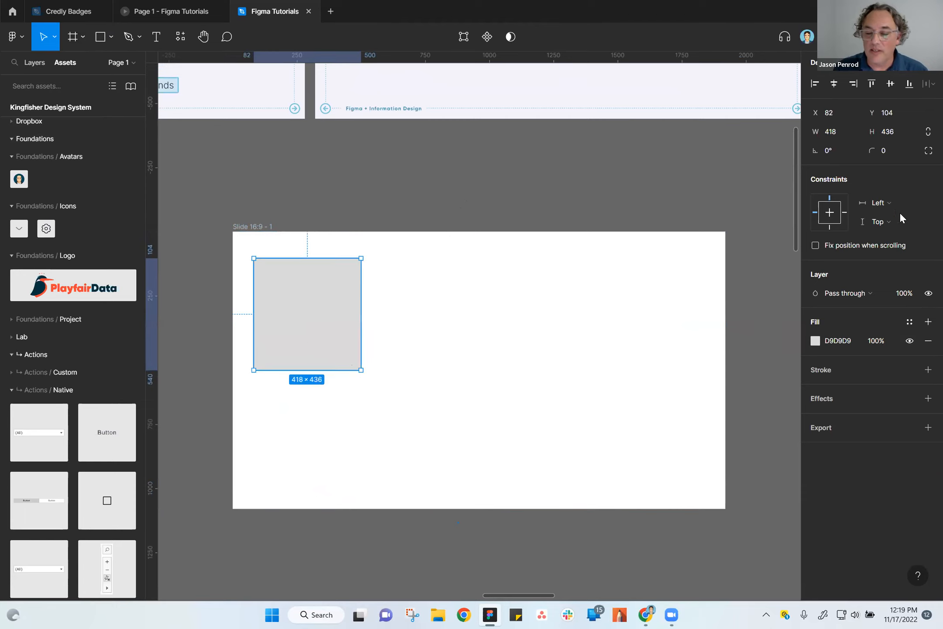
Give the rectangle a corner radius of 8 and a light gray EFEFEF fill.
left_click(886, 149)
type("8")
key("Return")
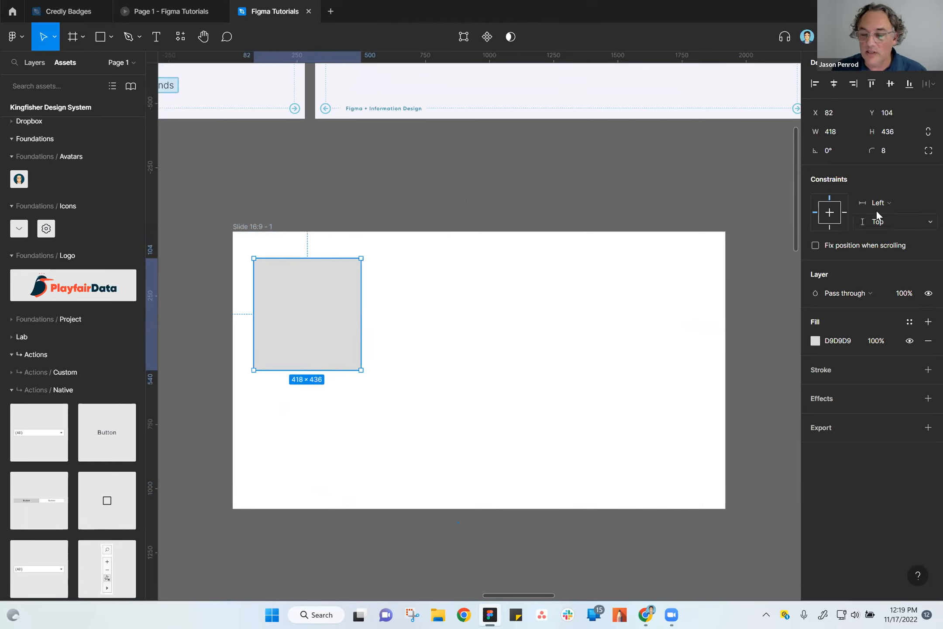
left_click(814, 341)
left_click(677, 468)
left_click(468, 335)
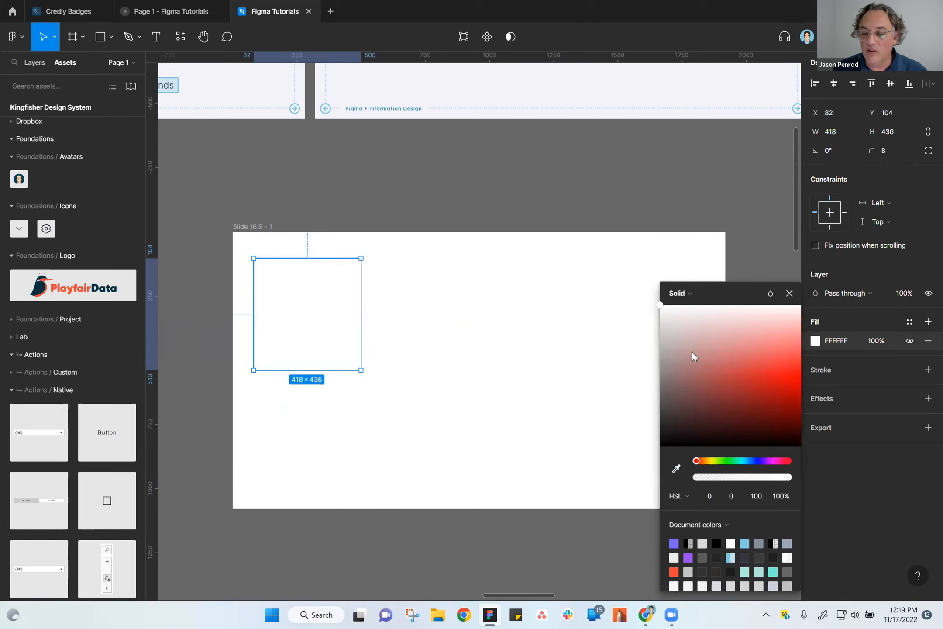
left_click_drag(665, 315, 651, 322)
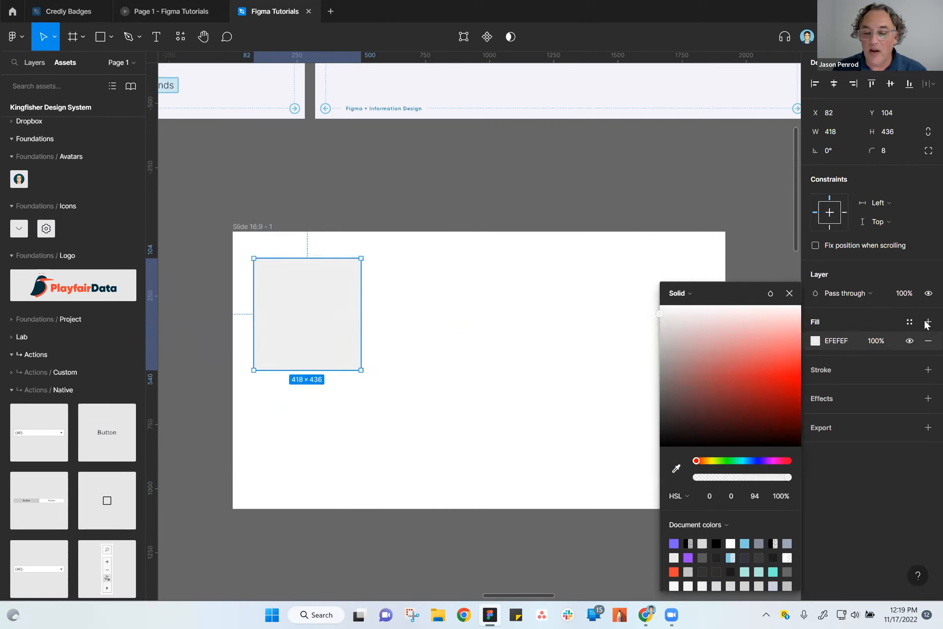
left_click(427, 205)
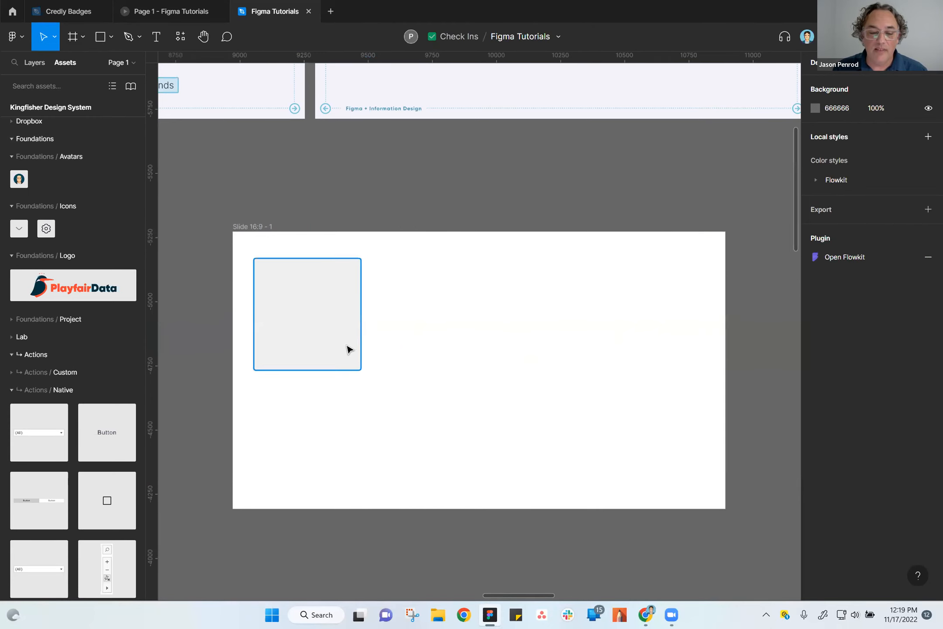
Duplicate the light gray rectangle and place the copy directly below the original inside the slide frame.
scroll(356, 359, "up", 3)
scroll(356, 358, "down", 3)
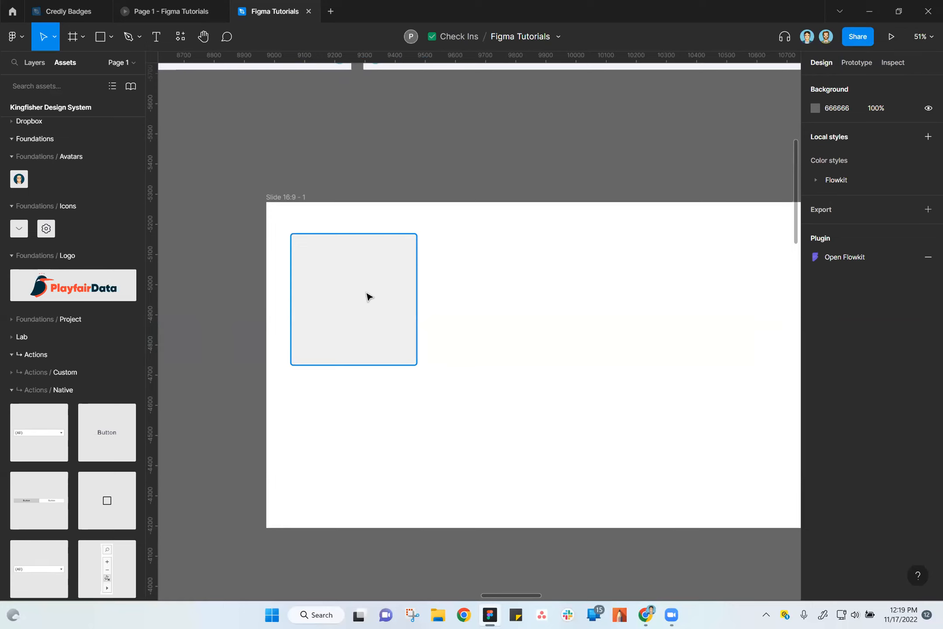
left_click(336, 303)
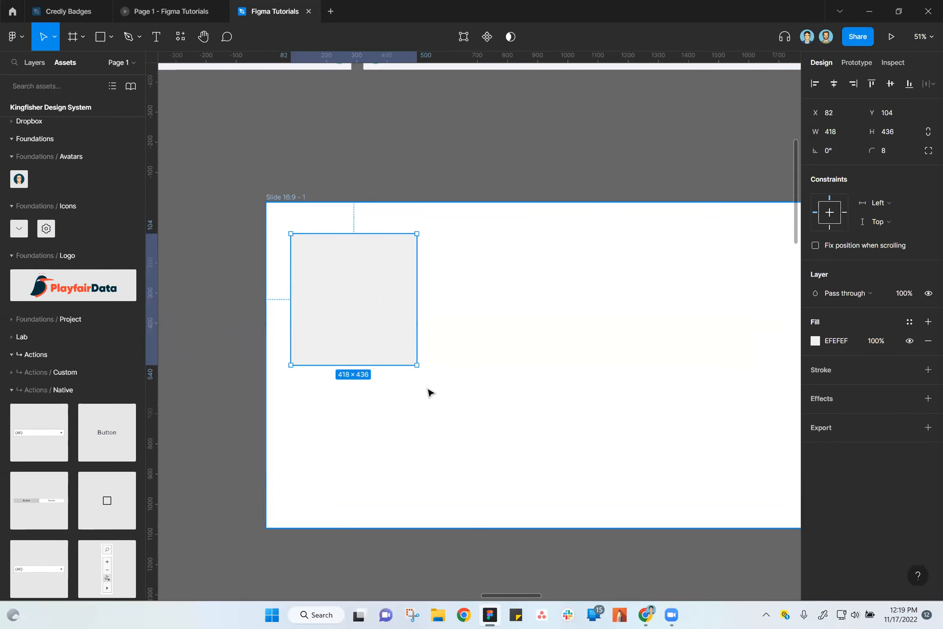
key("ctrl+d")
left_click_drag(393, 345, 375, 454)
left_click(534, 172)
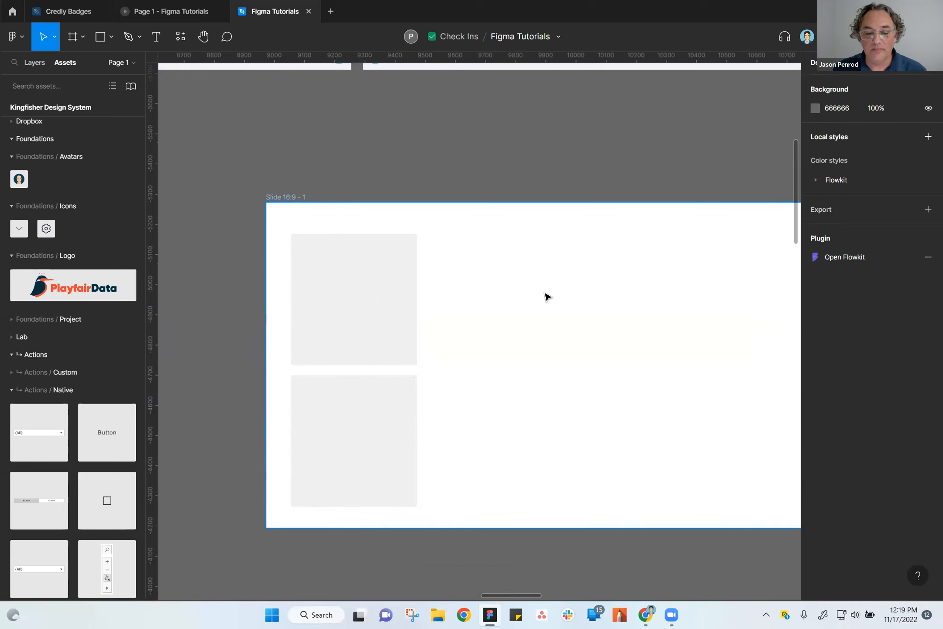
left_click_drag(607, 168, 521, 173)
scroll(534, 264, "down", 1)
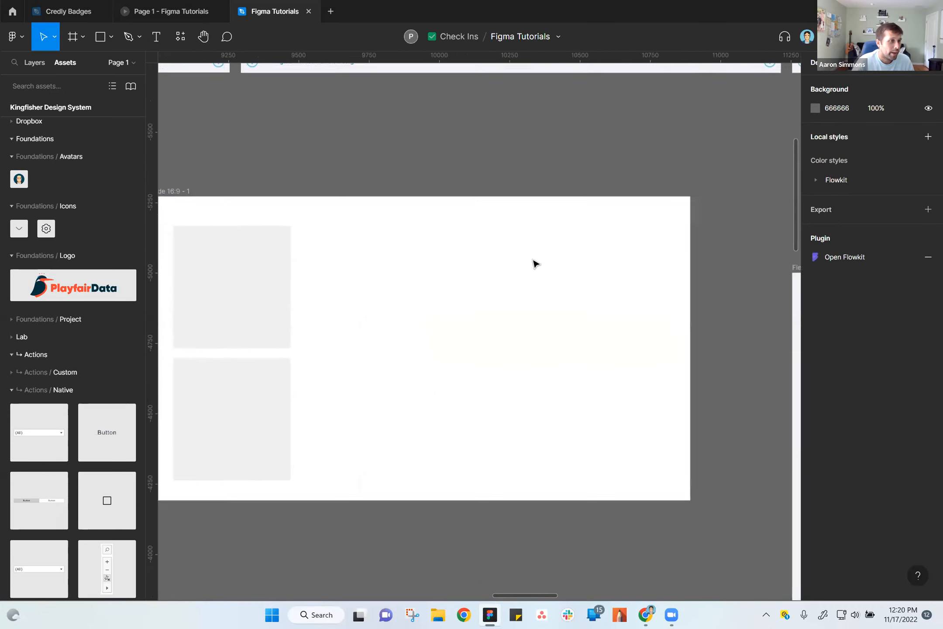
Browse the Kingfisher Design System components, from Foundations and native Actions to the Data Visualization callouts and charts.
scroll(467, 190, "left", 4)
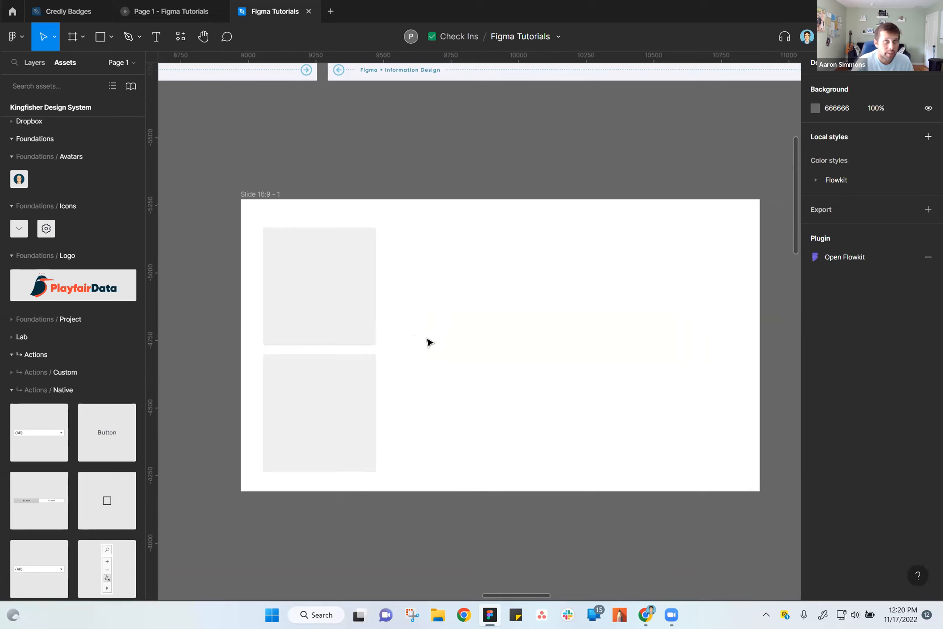
scroll(80, 445, "down", 8)
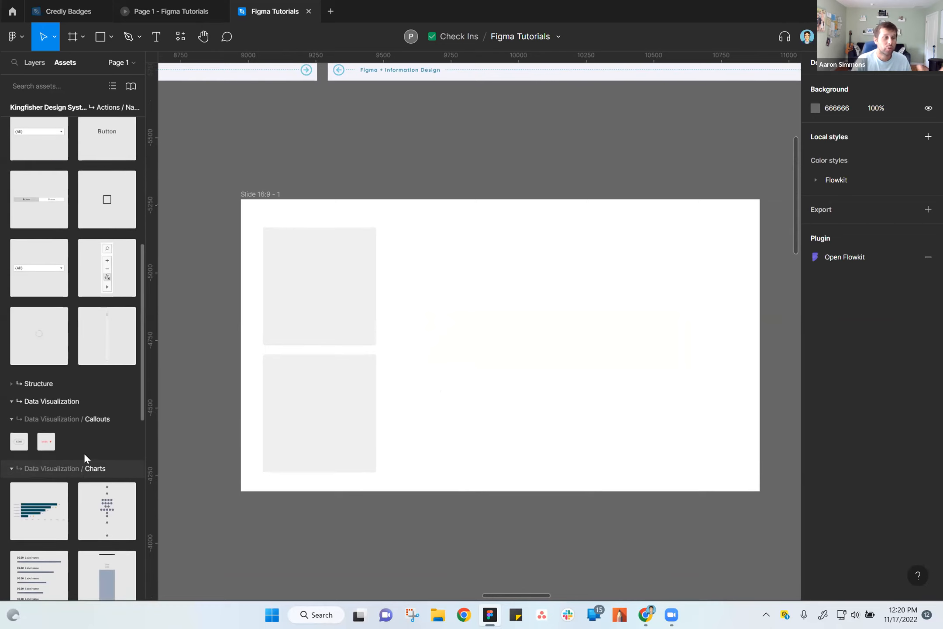
scroll(84, 452, "up", 10)
scroll(87, 447, "down", 3)
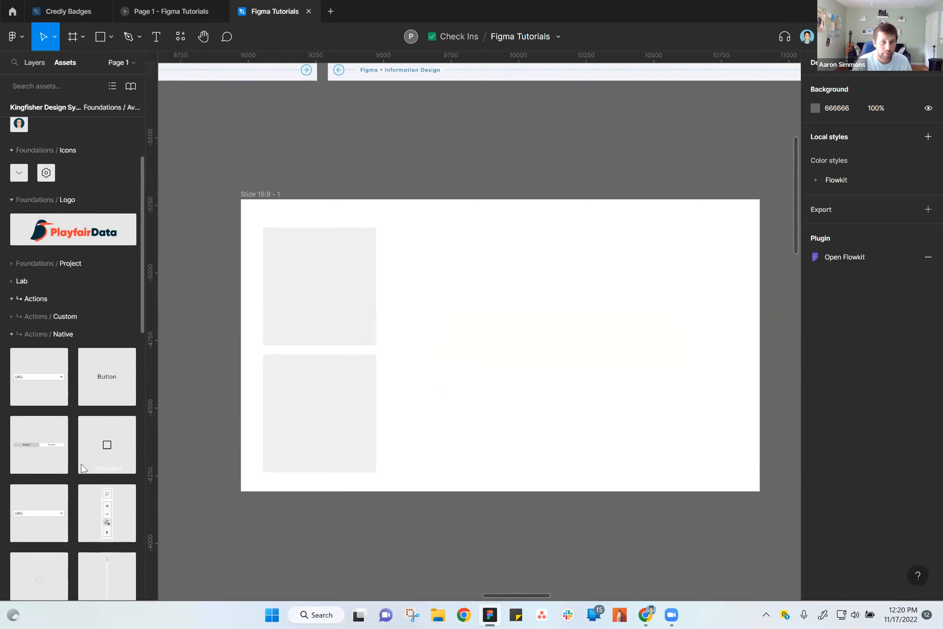
scroll(82, 447, "up", 3)
scroll(93, 450, "down", 4)
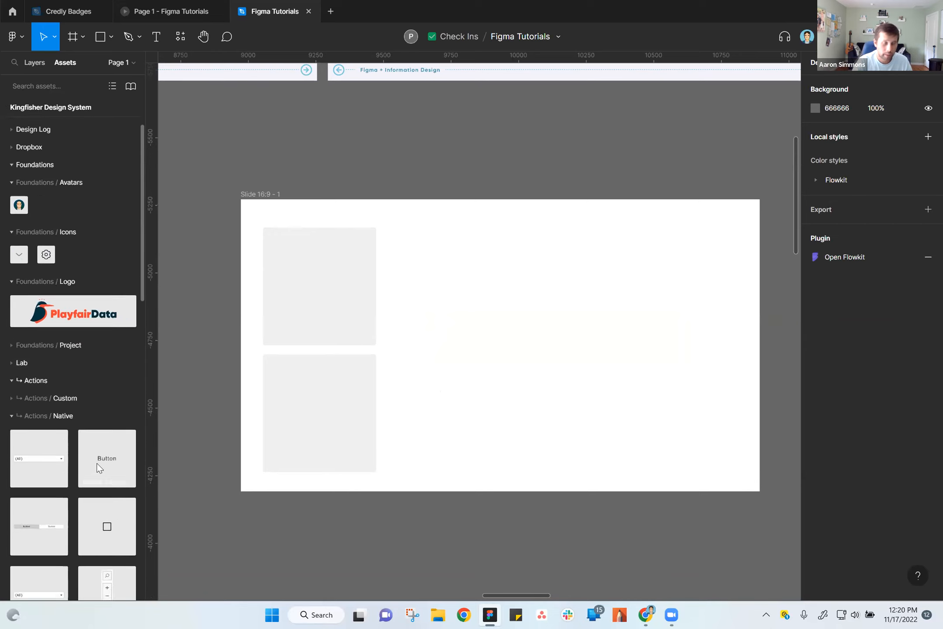
scroll(104, 463, "down", 5)
scroll(110, 461, "up", 1)
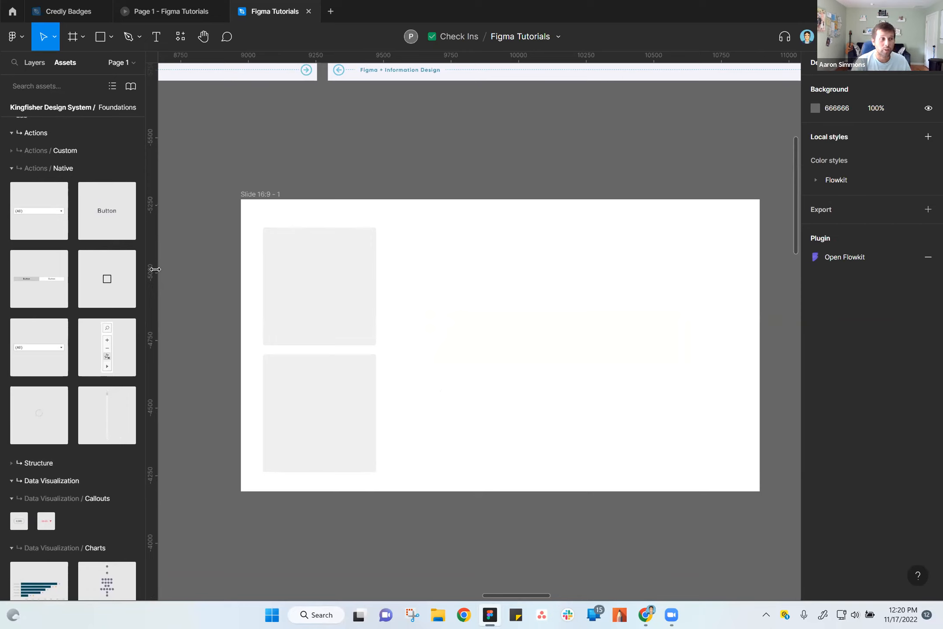
scroll(109, 334, "down", 4)
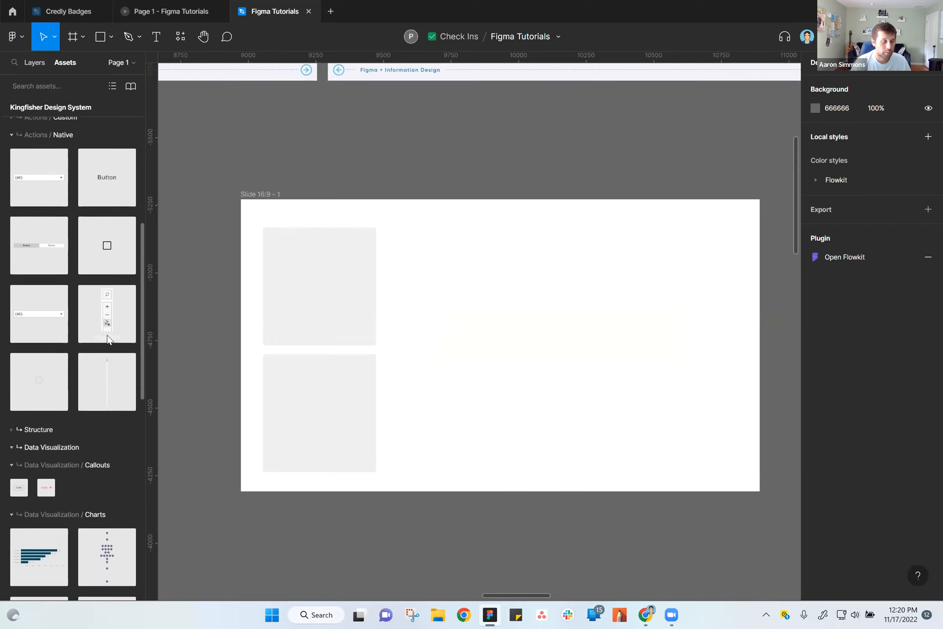
scroll(109, 334, "up", 4)
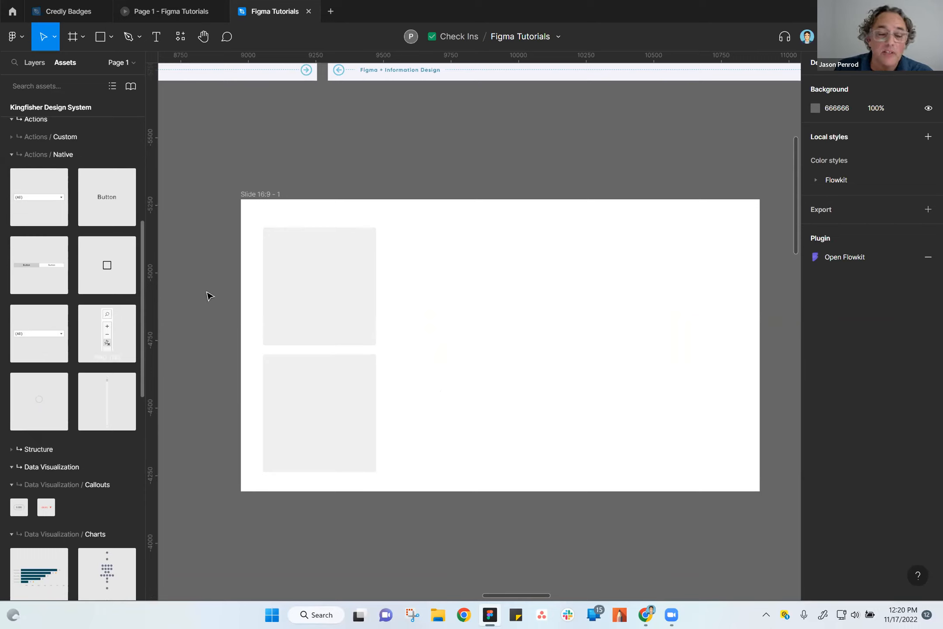
left_click(20, 39)
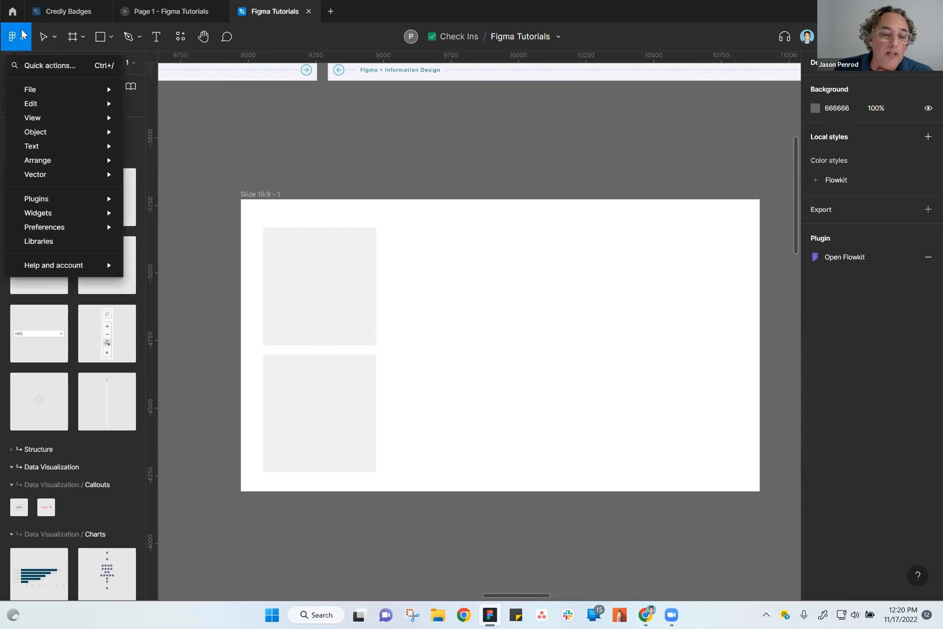
left_click(384, 153)
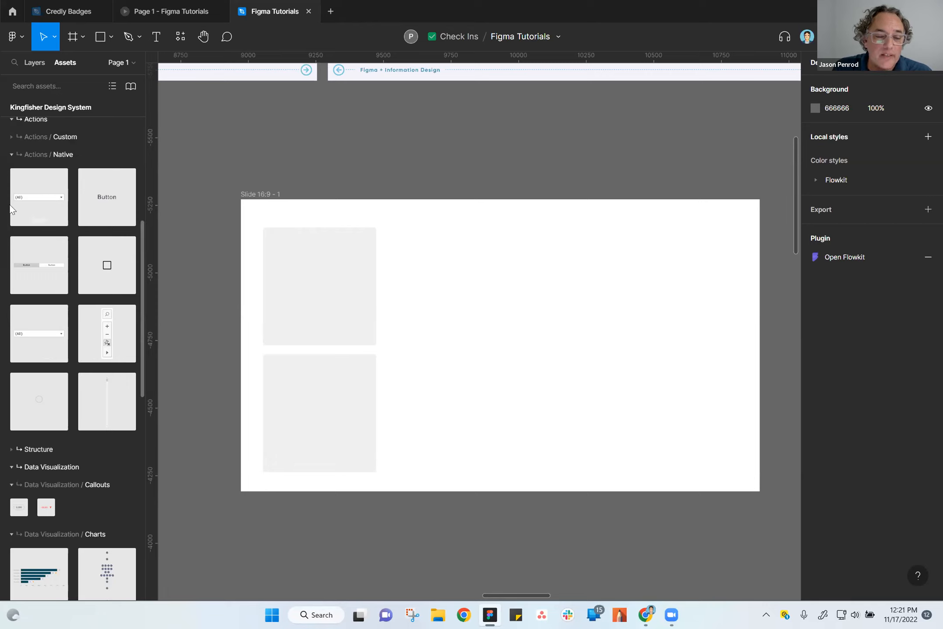
Place an instance of the native (All) dropdown component above the slide frame and resize it to about 249 wide.
left_click_drag(56, 197, 362, 139)
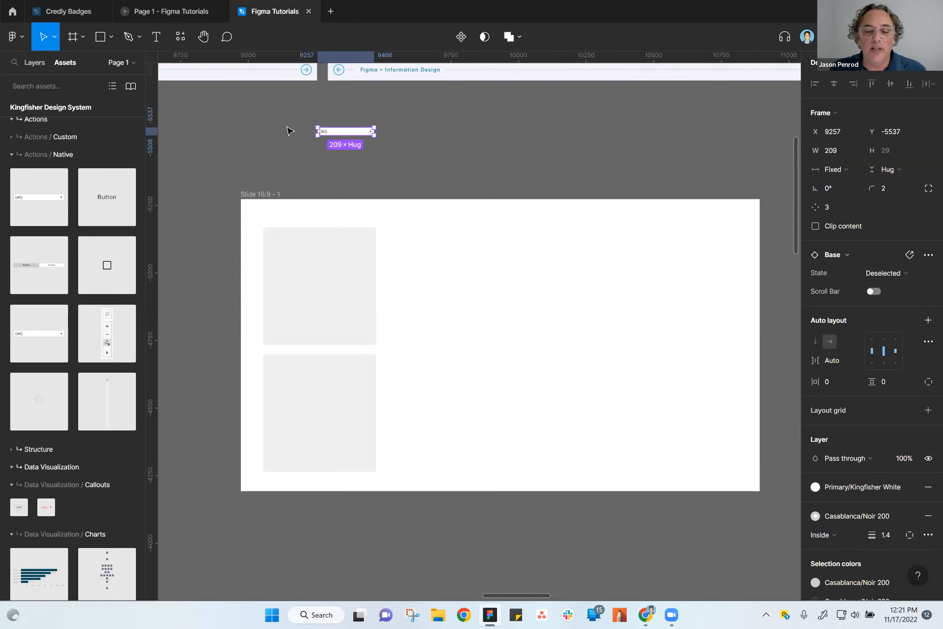
scroll(309, 136, "up", 5, "ctrl")
left_click_drag(528, 124, 652, 121)
left_click_drag(518, 123, 482, 190)
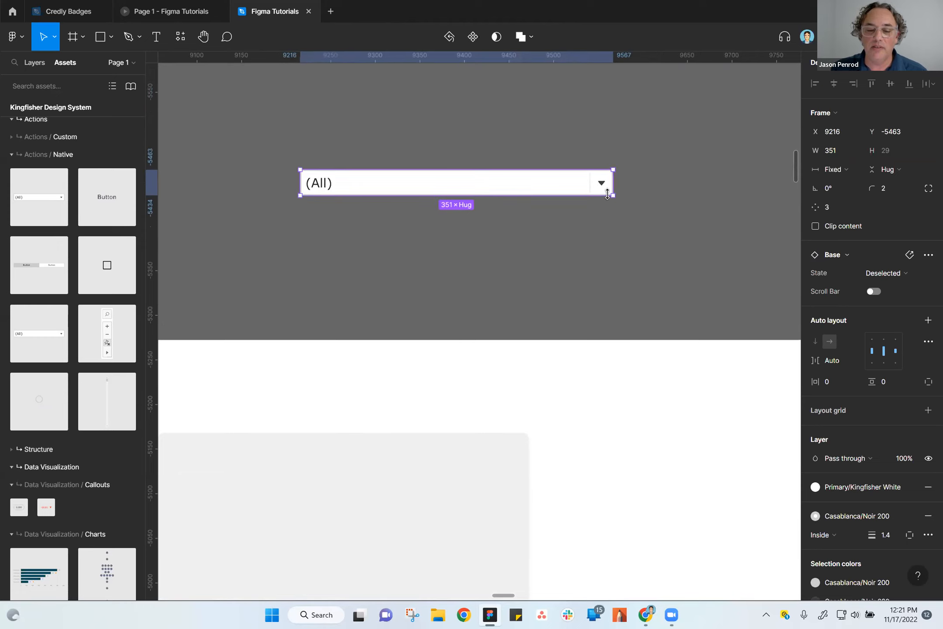
left_click_drag(605, 183, 523, 187)
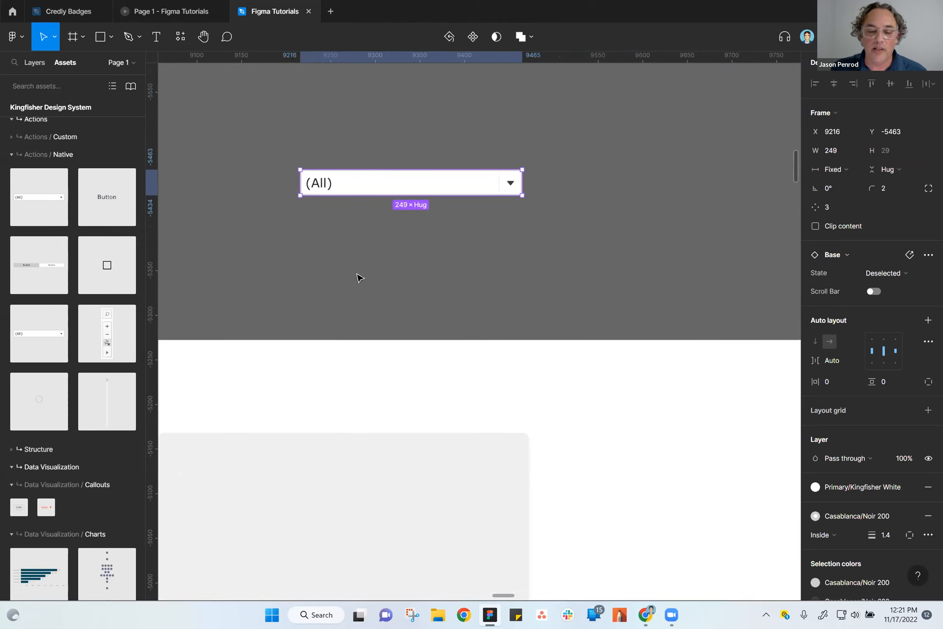
Change the dropdown's label text to Measure.
double_click(319, 184)
double_click(319, 184)
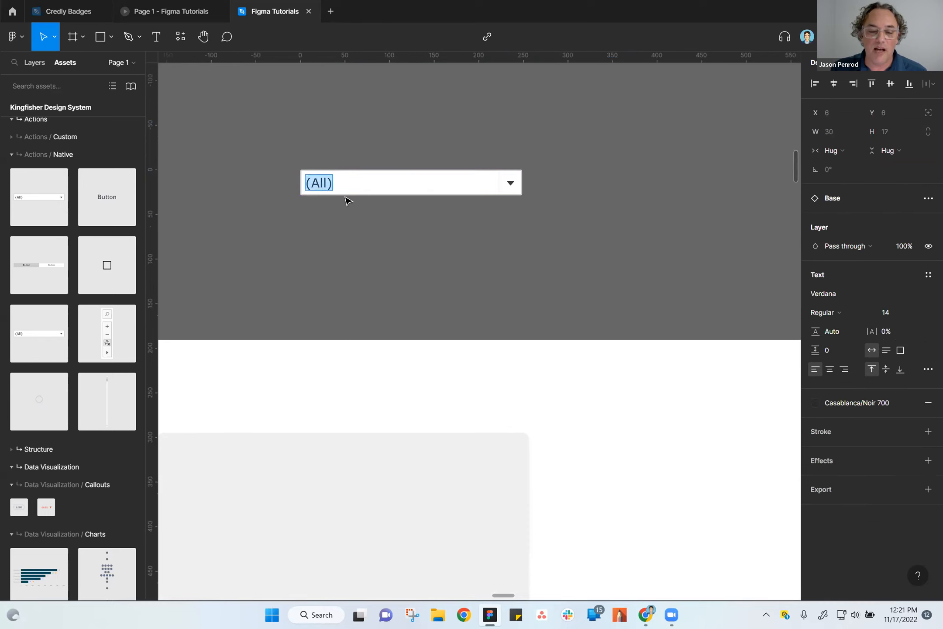
type("Me")
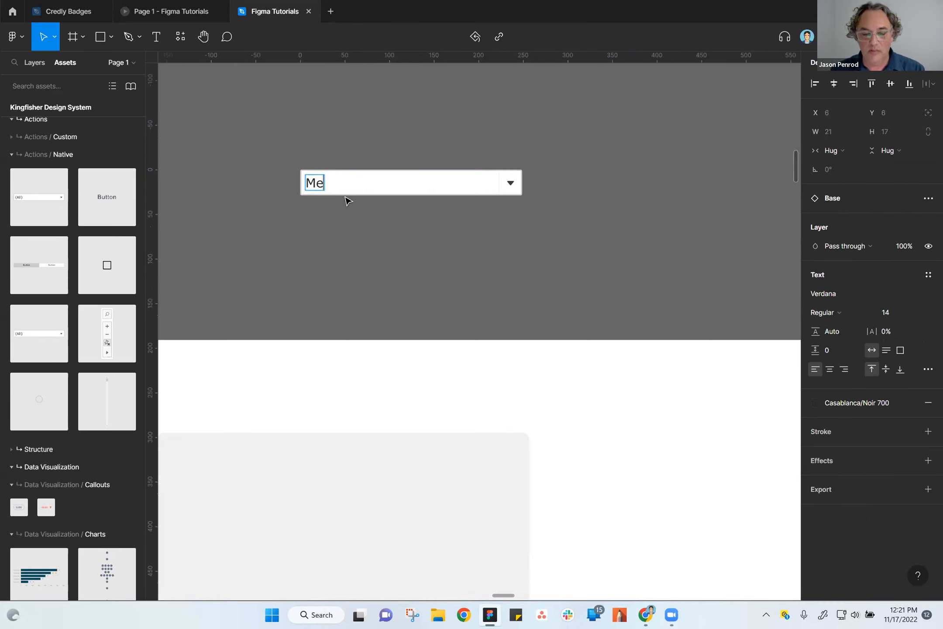
type("asure")
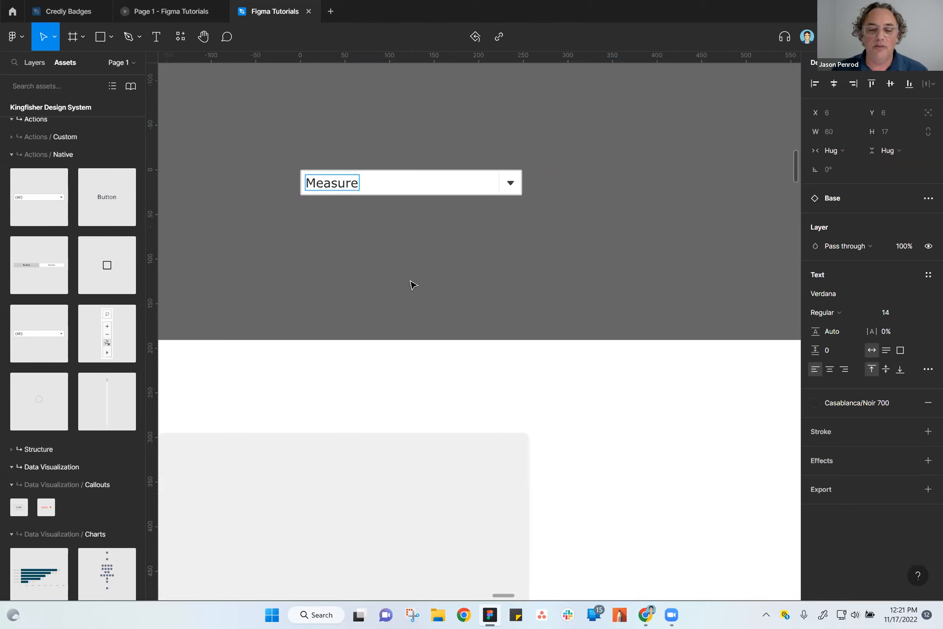
left_click(530, 185)
left_click(459, 183)
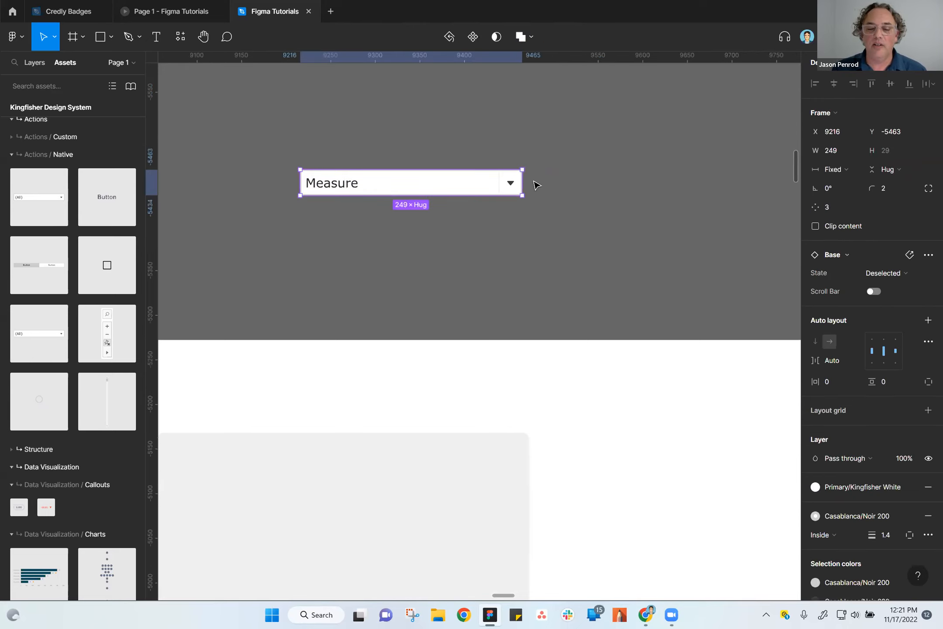
Narrow the Measure dropdown to about 99 wide and shift it to about X 9238, Y -5470.
left_click_drag(523, 183, 389, 245)
left_click(383, 302)
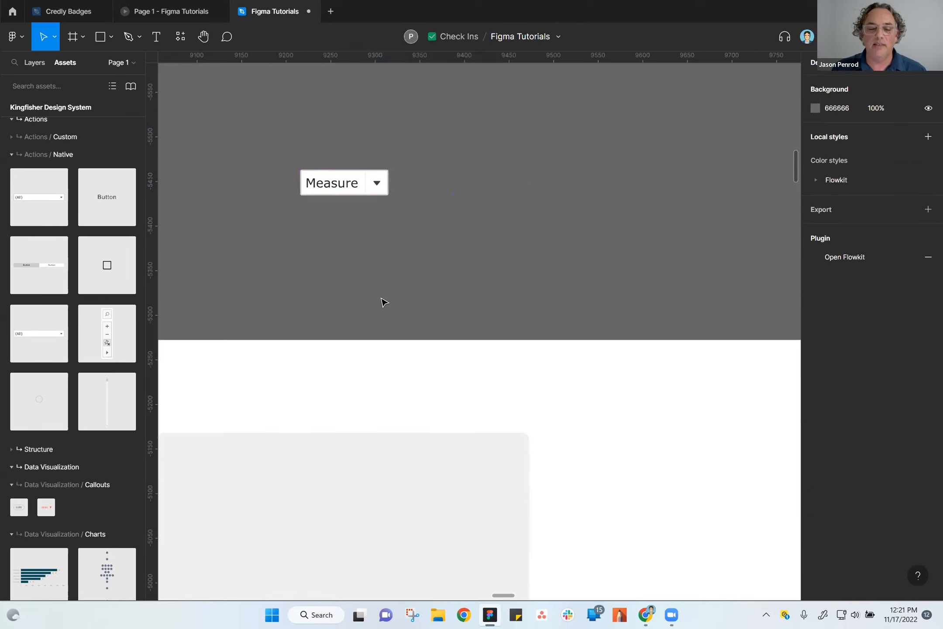
left_click(337, 191)
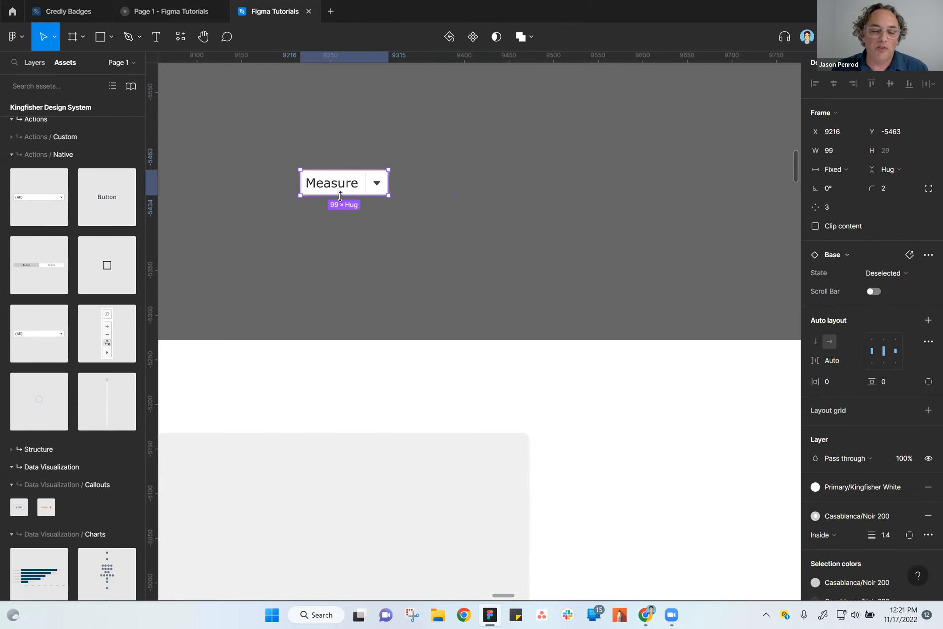
left_click_drag(343, 192, 362, 186)
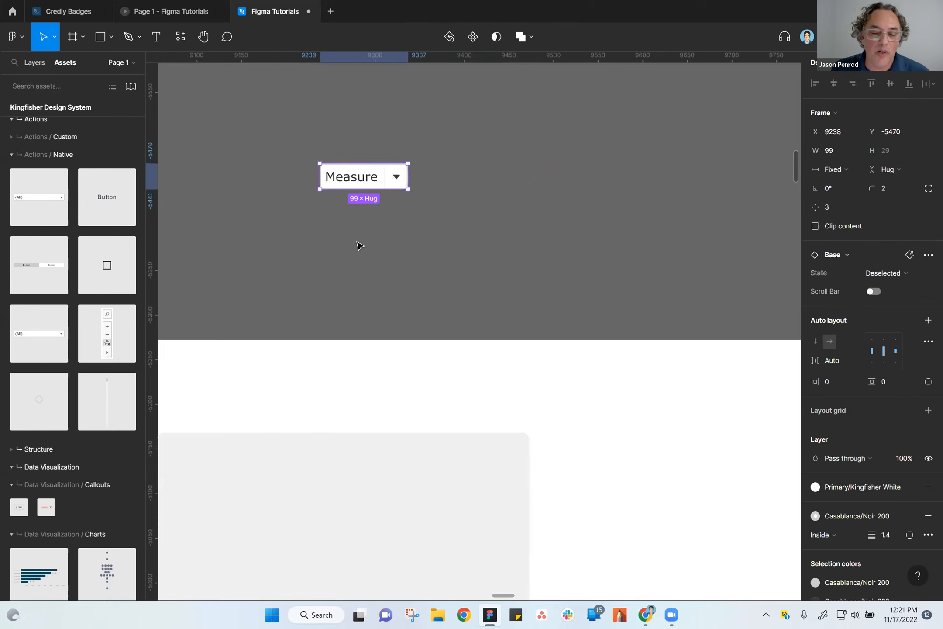
Widen the Measure dropdown to about 167 and move it up to about X 9223, Y -5607.
scroll(359, 247, "down", 3)
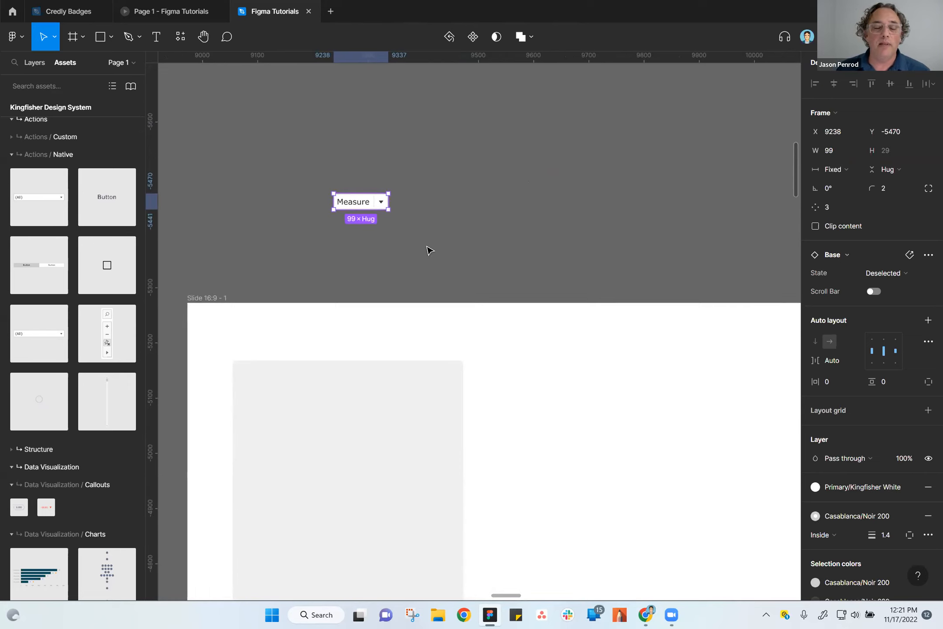
left_click_drag(345, 203, 420, 178)
left_click(387, 260)
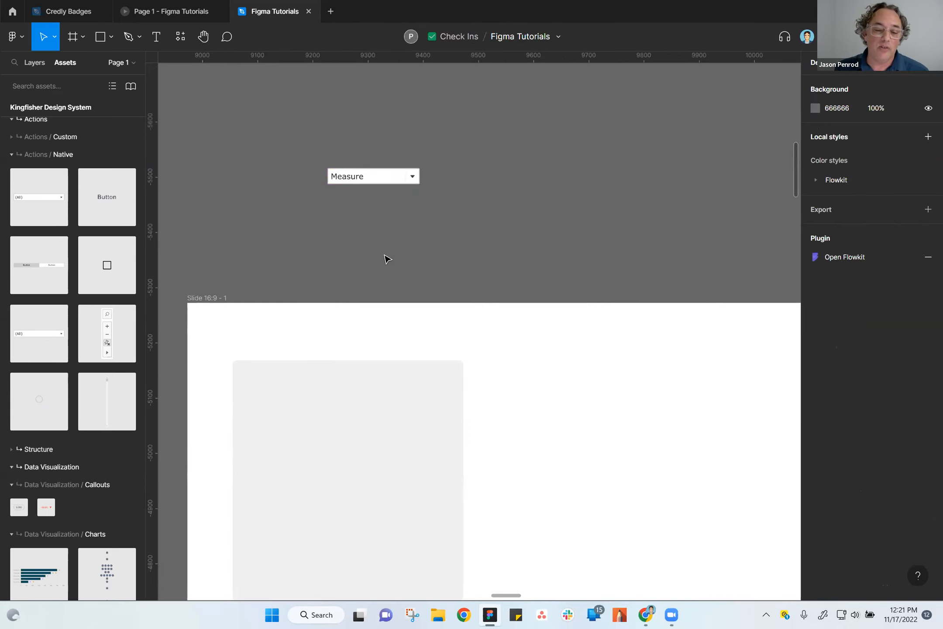
left_click(366, 182)
left_click_drag(359, 182, 356, 132)
left_click_drag(329, 166, 448, 225)
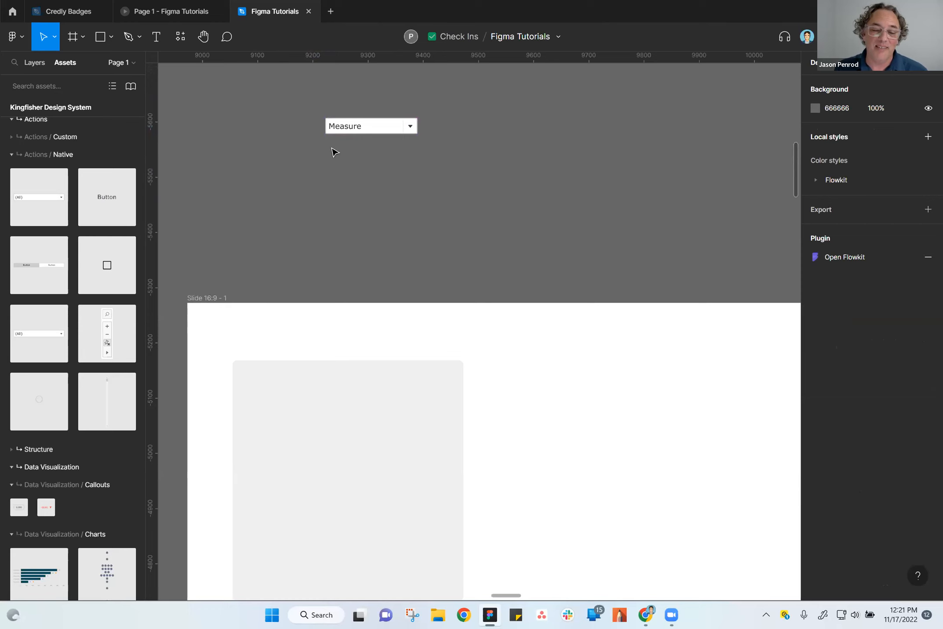
left_click(363, 132)
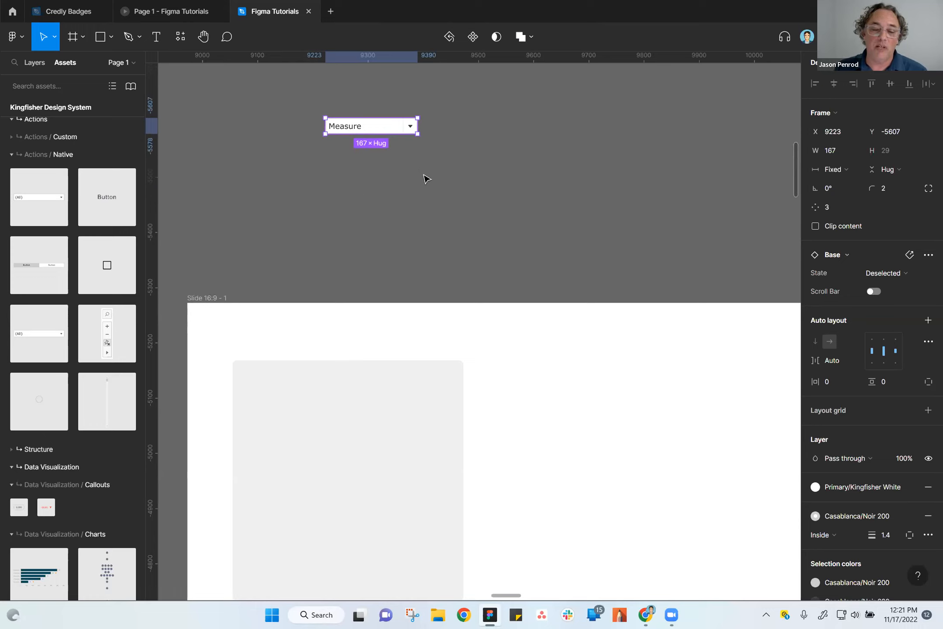
left_click(513, 220)
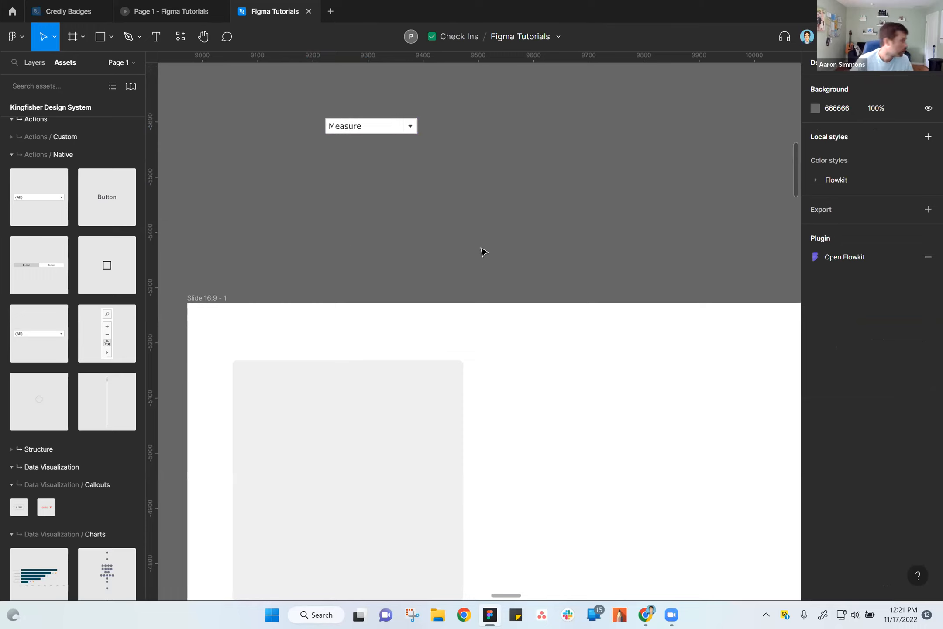
Look over the Reusability, Collaboration and Flexibility frames on the canvas and return to the slide frame.
scroll(496, 231, "down", 3)
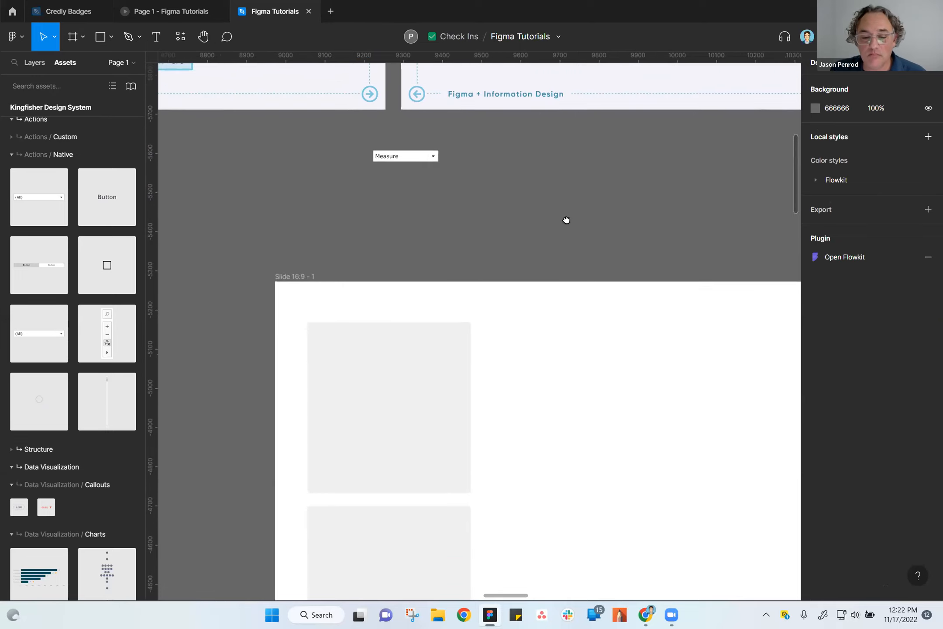
scroll(542, 417, "down", 3)
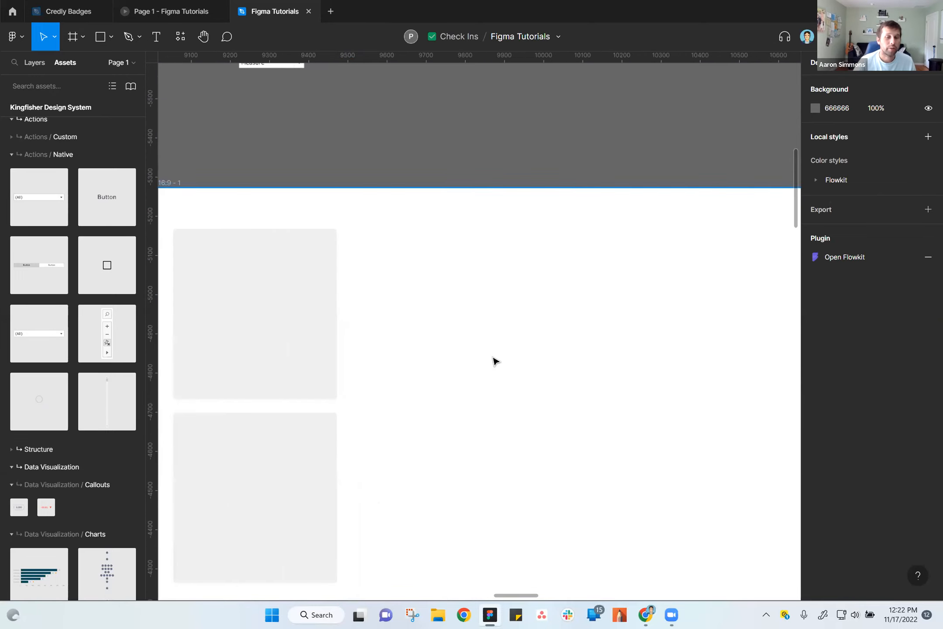
scroll(495, 360, "down", 5)
left_click_drag(696, 472, 363, 222)
left_click_drag(626, 326, 405, 336)
left_click_drag(632, 291, 602, 314)
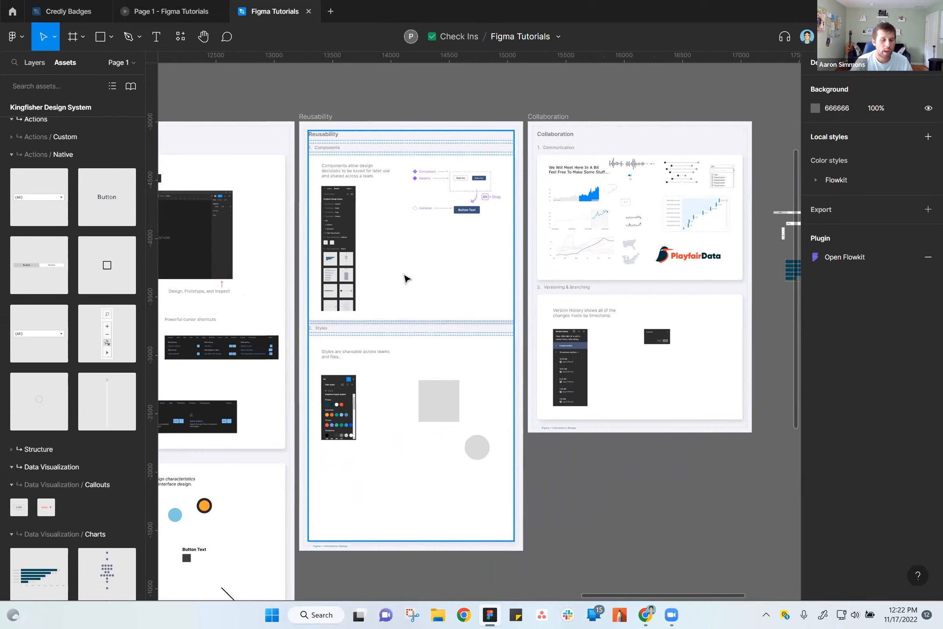
left_click_drag(432, 286, 537, 274)
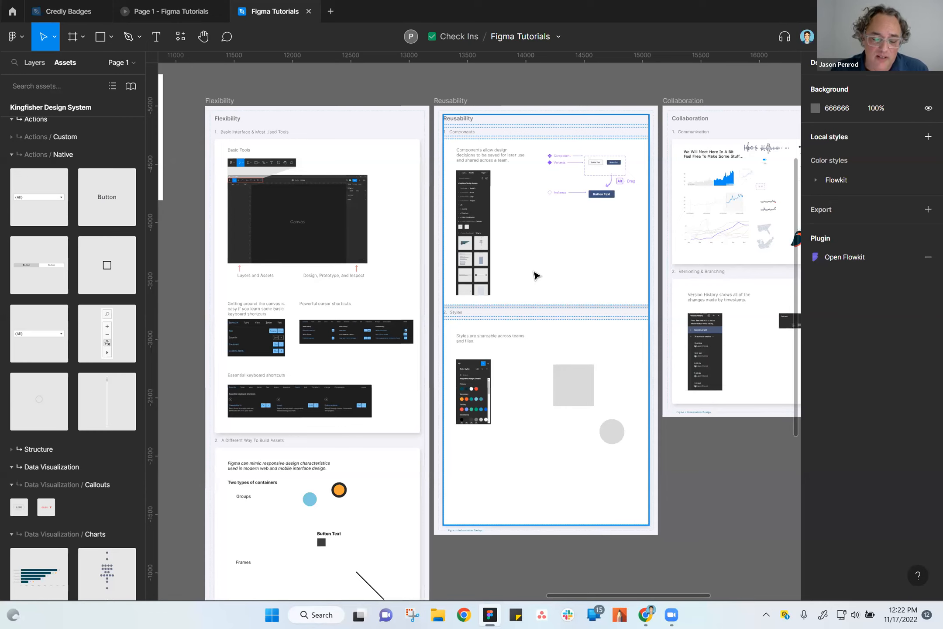
left_click(512, 91)
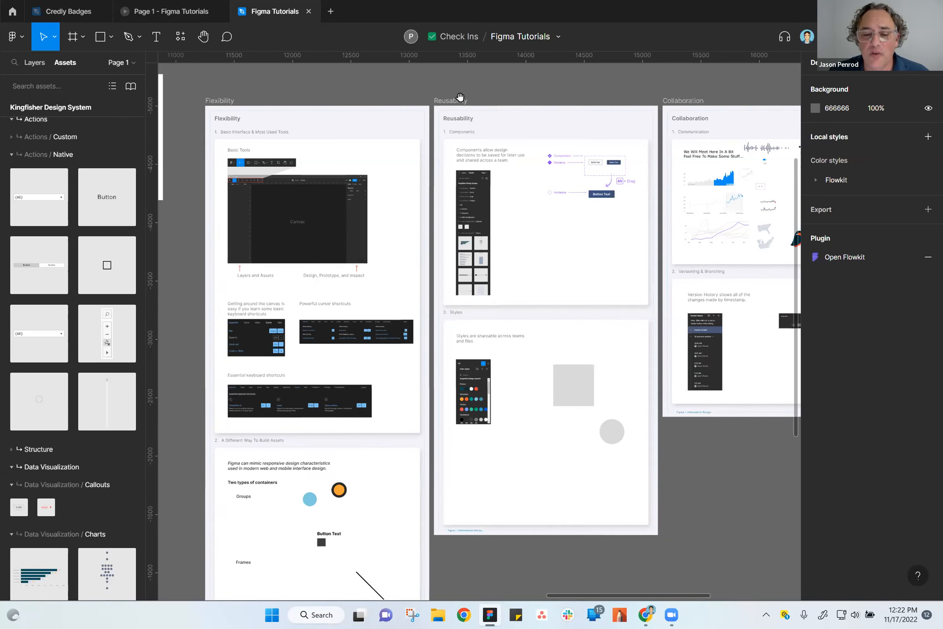
left_click_drag(475, 133, 623, 176)
left_click_drag(306, 331, 536, 348)
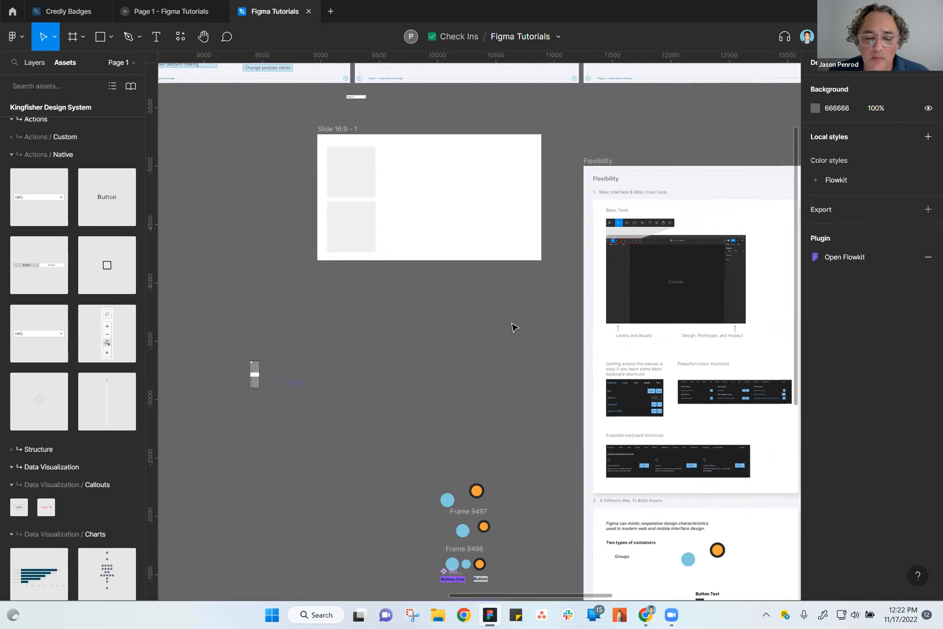
Move the 16:9 slide frame left, farther from the Flexibility frame, to about X 7515, Y -5059.
left_click_drag(341, 138, 226, 159)
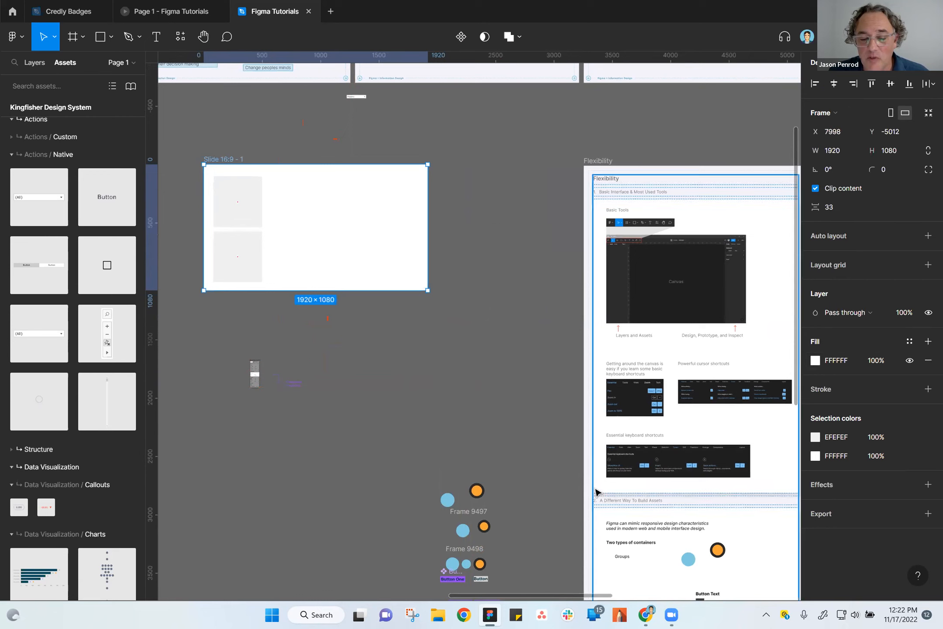
scroll(495, 407, "down", 2)
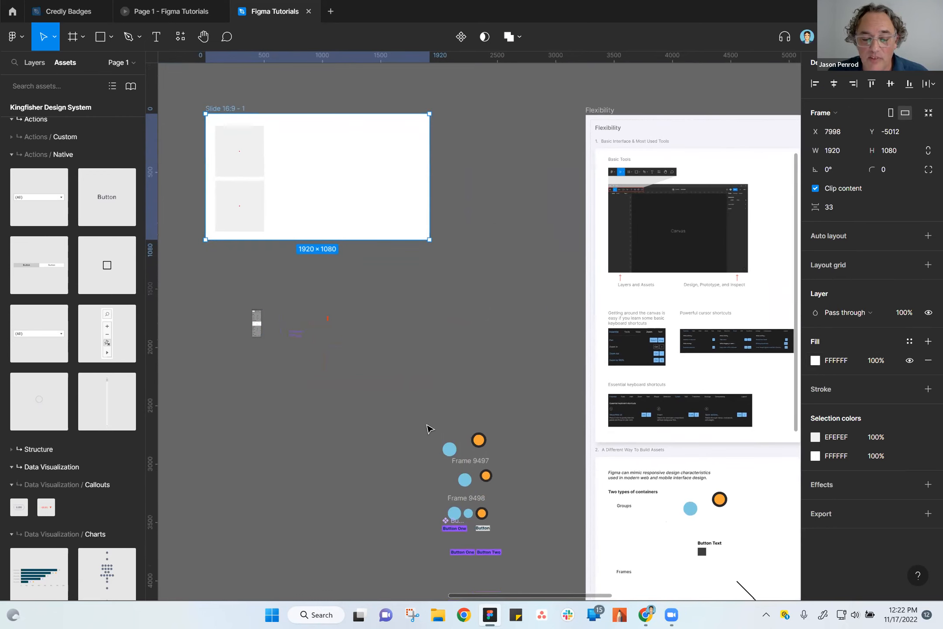
scroll(510, 333, "up", 6)
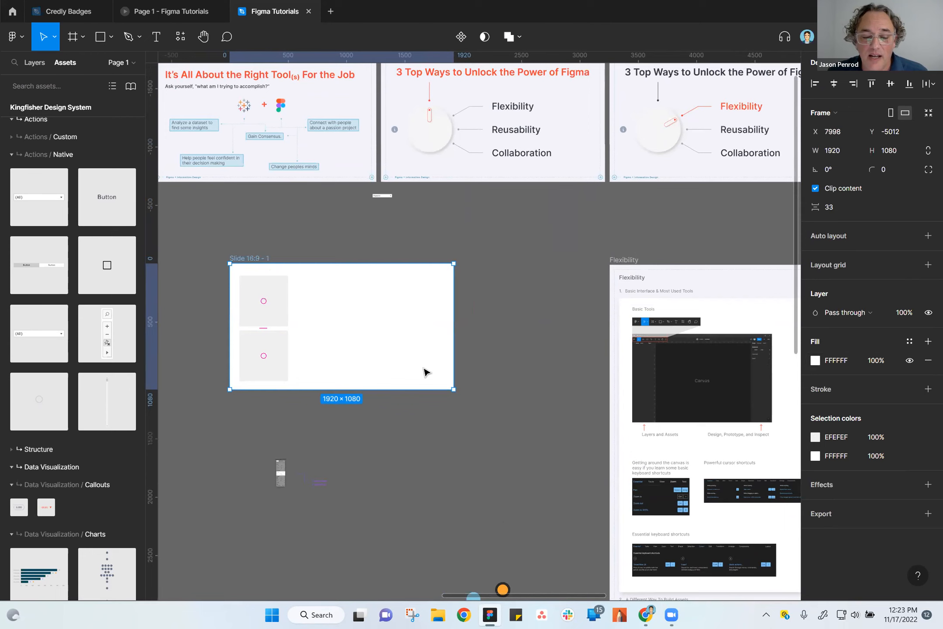
left_click(359, 325)
left_click_drag(253, 260, 197, 255)
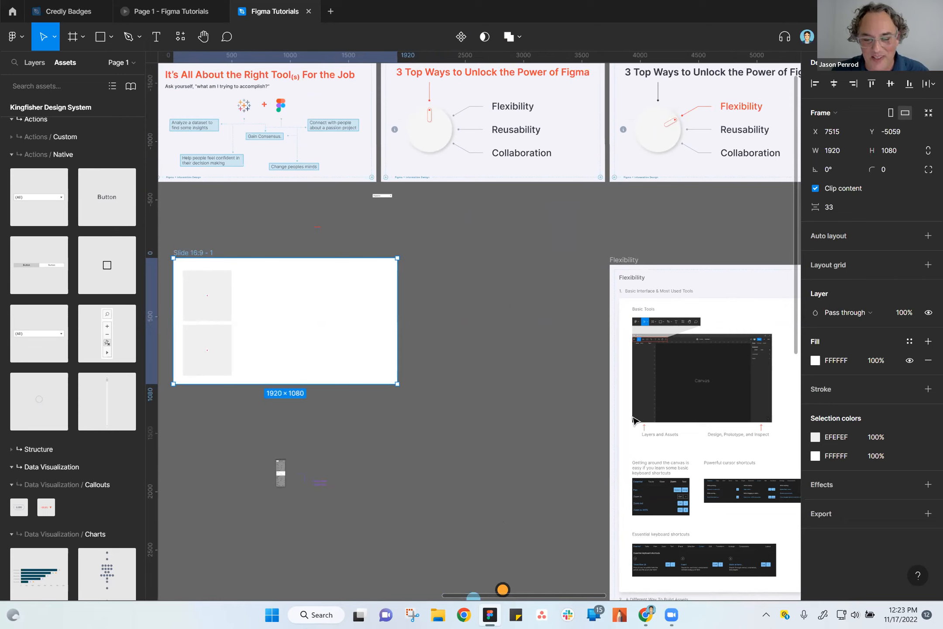
left_click(507, 319)
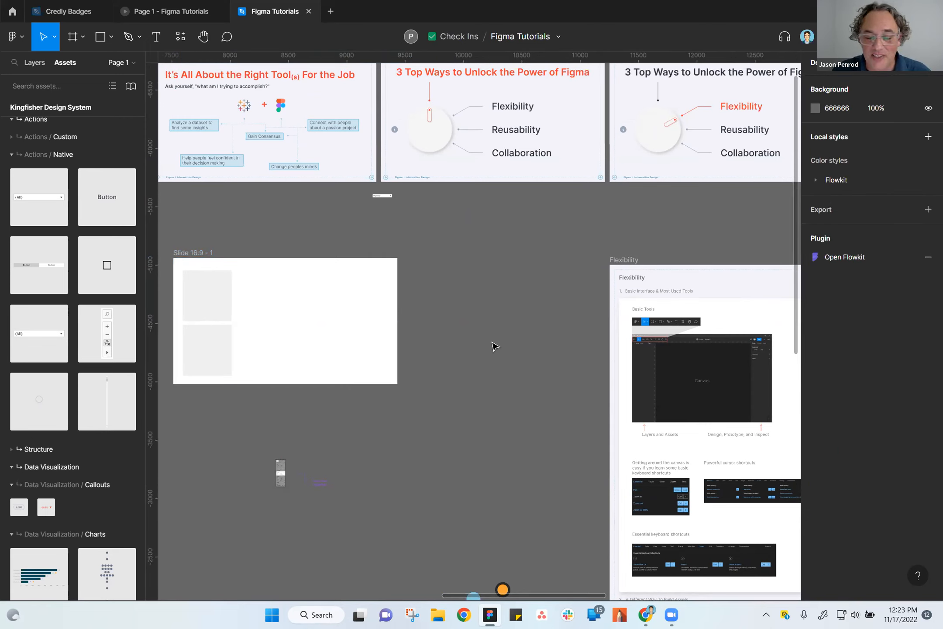
Move the 16:9 slide frame to about X 7746, Y -5012 and bring up the file's layer and page lists.
mouse_move(210, 265)
left_mouse_down()
mouse_move(227, 279)
mouse_move(217, 270)
mouse_move(211, 278)
mouse_move(210, 267)
mouse_move(230, 265)
mouse_move(223, 264)
left_mouse_up()
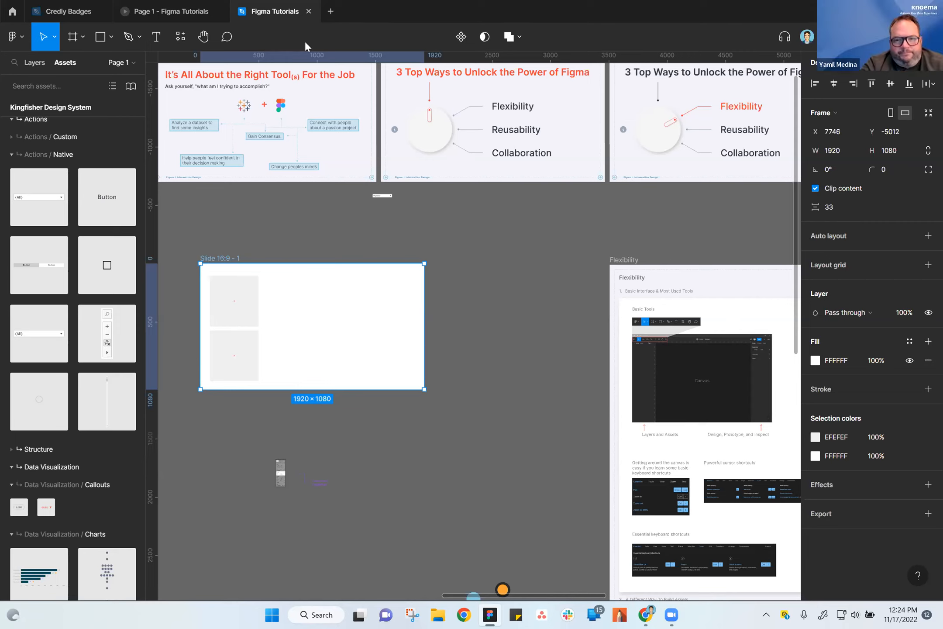
left_click(117, 62)
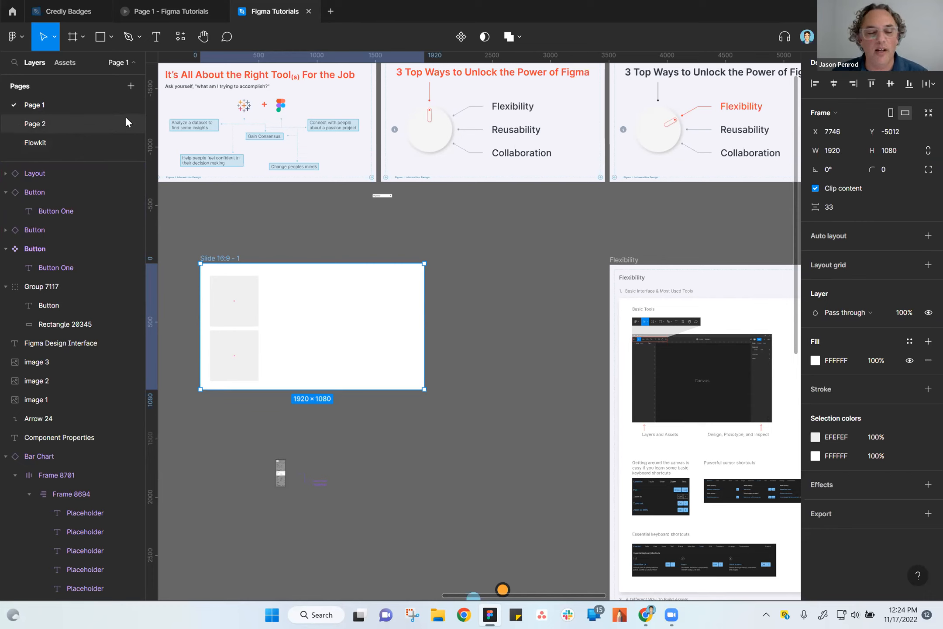
left_click(489, 301)
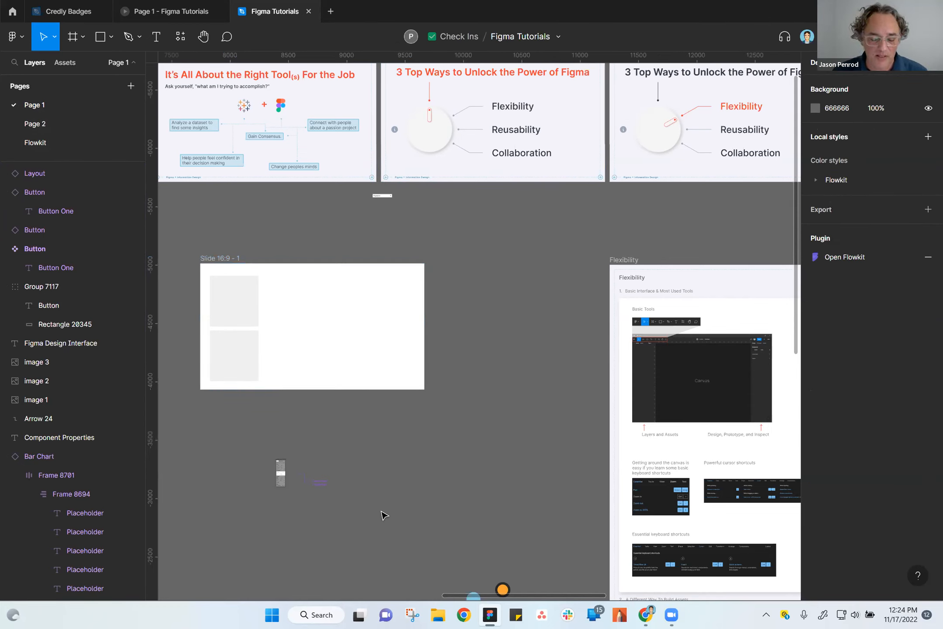
Move the small group of loose images, arrow and text labels from below the slide frame farther right, to about X 10187.
left_click_drag(379, 501, 451, 442)
scroll(452, 441, "down", 3)
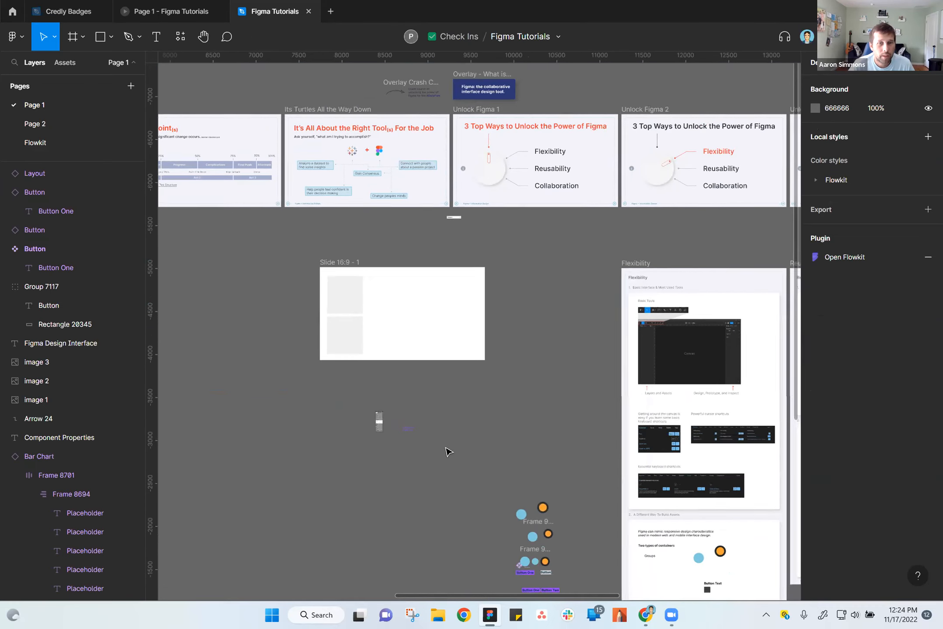
scroll(474, 429, "right", 3)
scroll(474, 430, "down", 1)
scroll(473, 438, "down", 2)
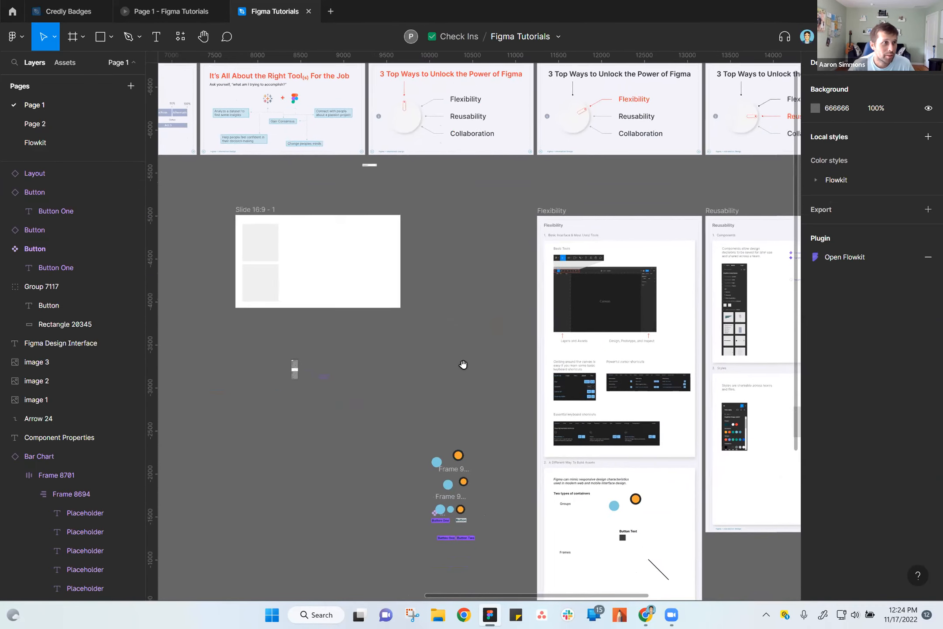
scroll(463, 381, "down", 3)
left_click_drag(335, 419, 382, 379)
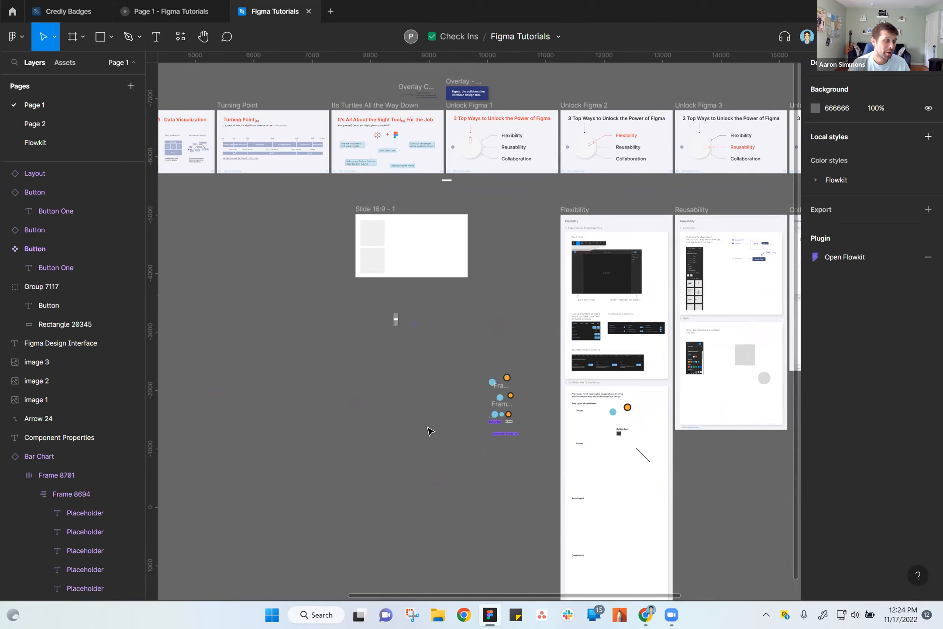
scroll(408, 240, "up", 5)
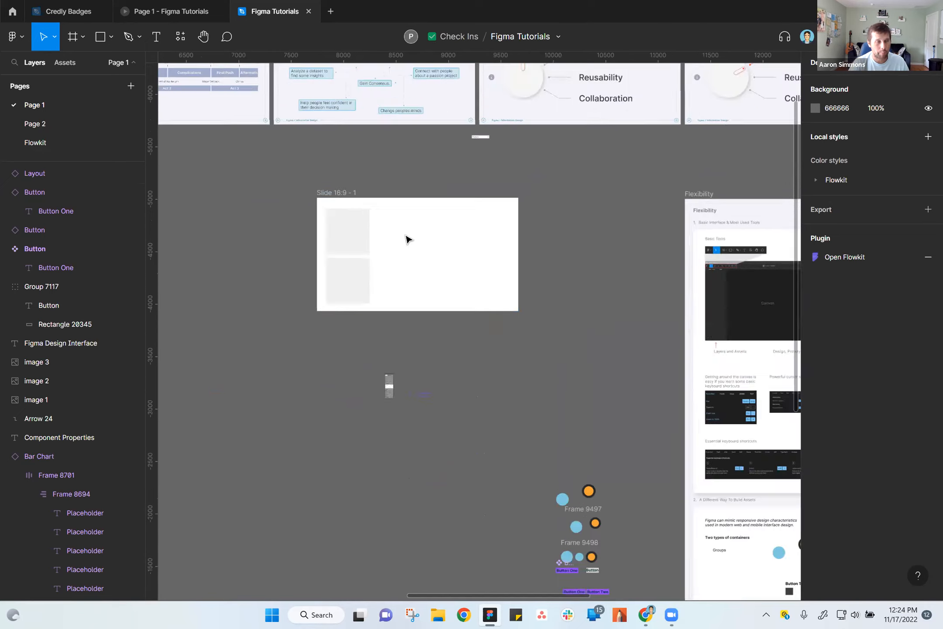
left_click_drag(350, 439, 474, 545)
left_click_drag(382, 467, 698, 561)
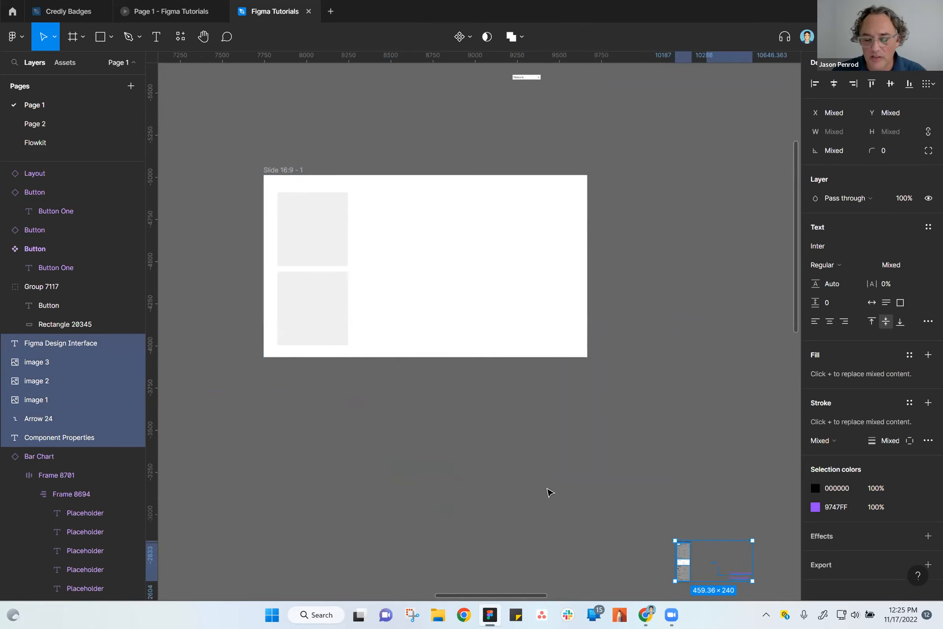
left_click(510, 487)
left_click_drag(499, 298, 506, 375)
scroll(459, 367, "up", 3)
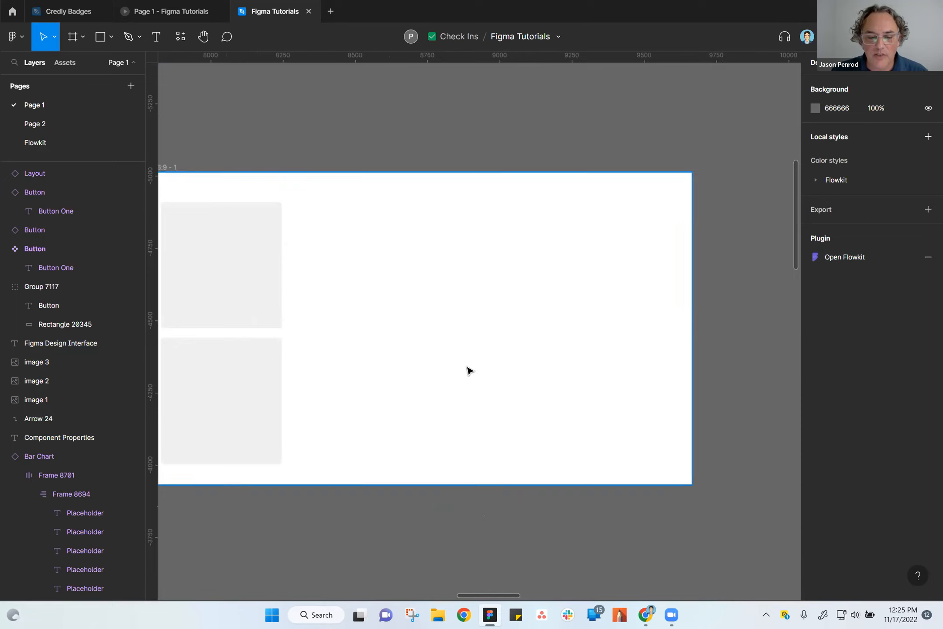
scroll(469, 369, "down", 2)
left_click_drag(347, 168, 400, 143)
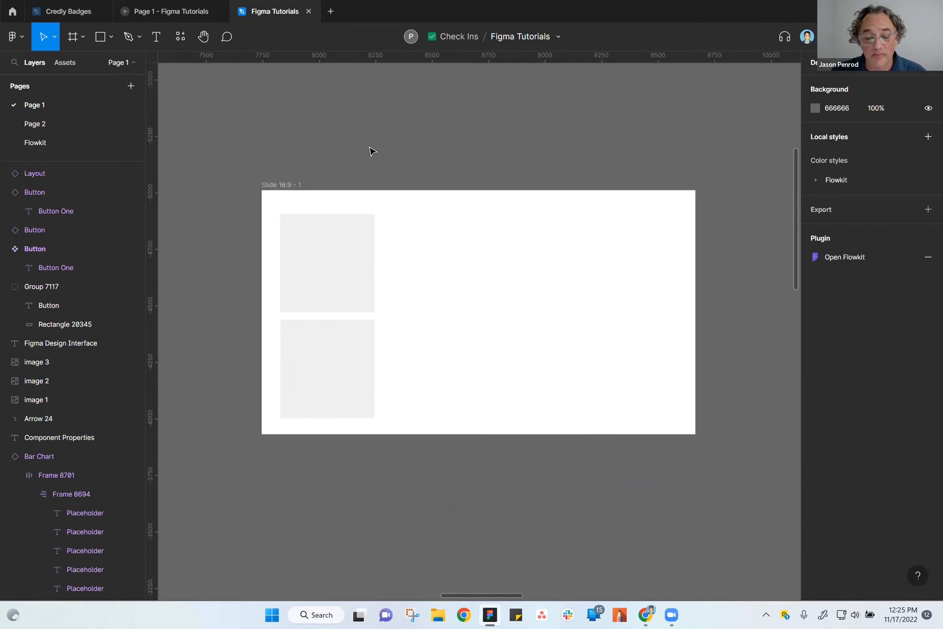
left_click(284, 185)
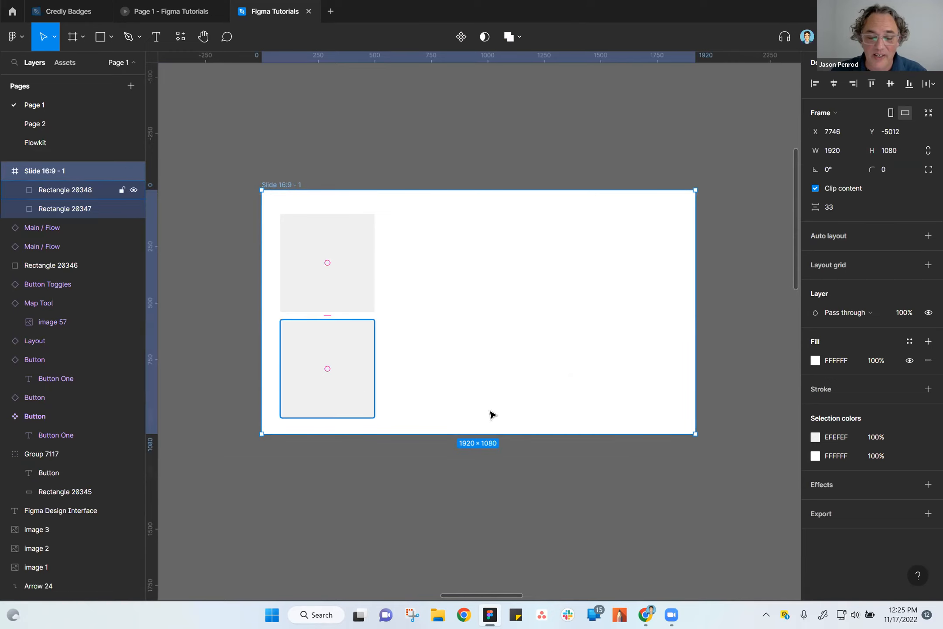
left_click_drag(248, 158, 704, 481)
left_click(577, 505)
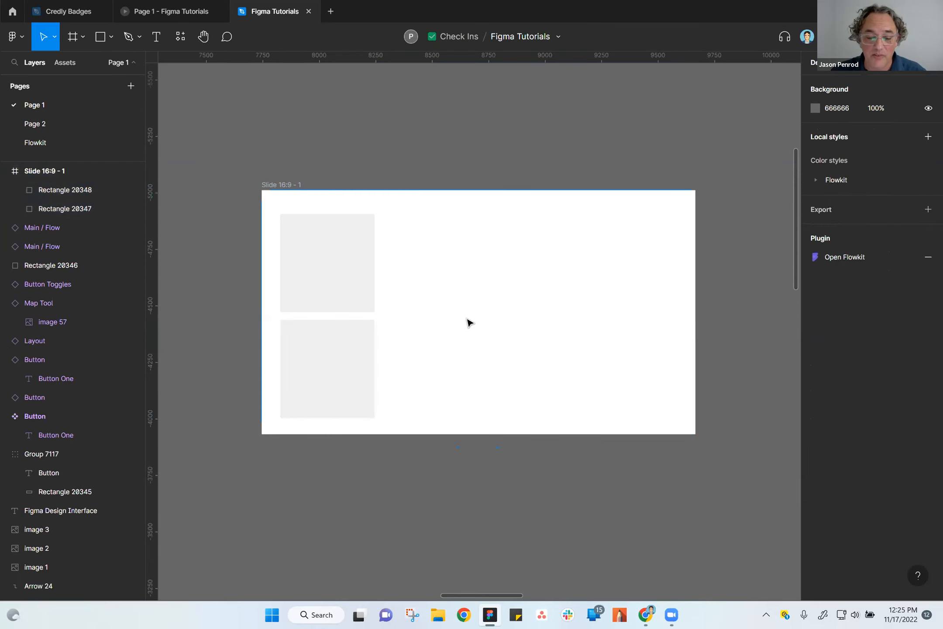
left_click(276, 195)
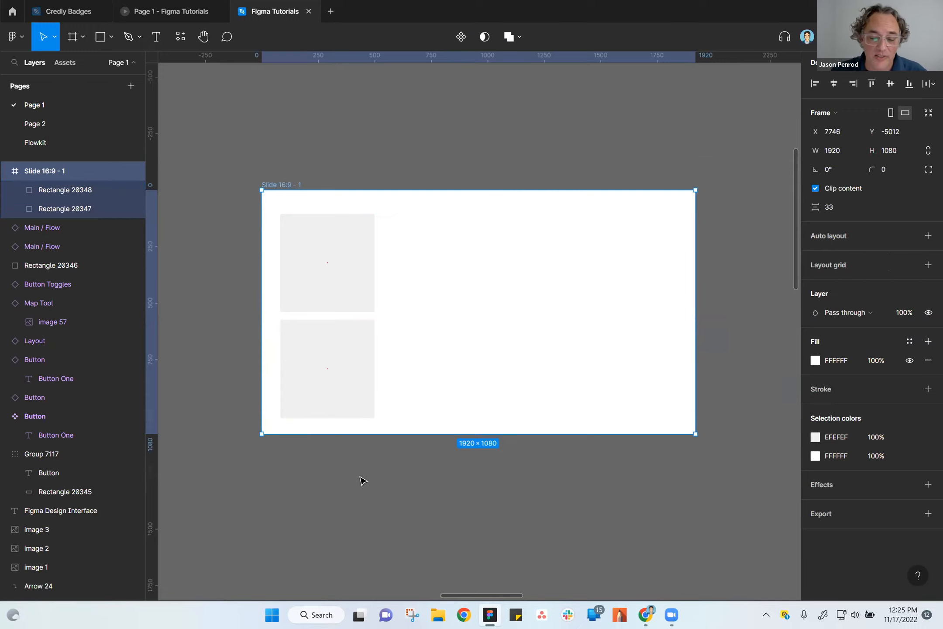
Widen the slide's lower rectangle to about 827 and narrow the upper rectangle to about 409.
left_click(354, 397)
left_click_drag(375, 386, 467, 388)
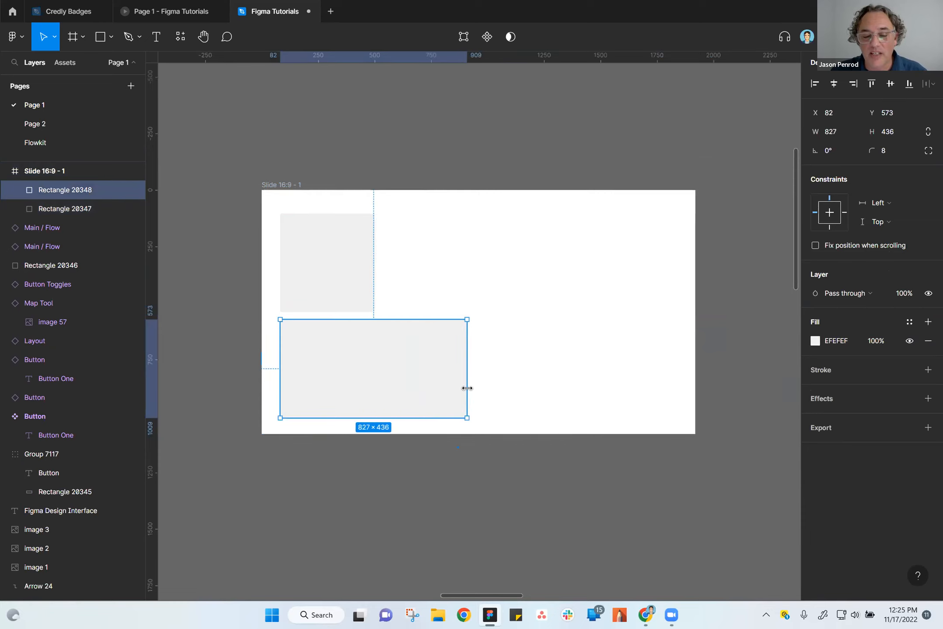
left_click(367, 295)
mouse_move(375, 290)
left_mouse_down()
mouse_move(419, 288)
mouse_move(372, 289)
left_mouse_up()
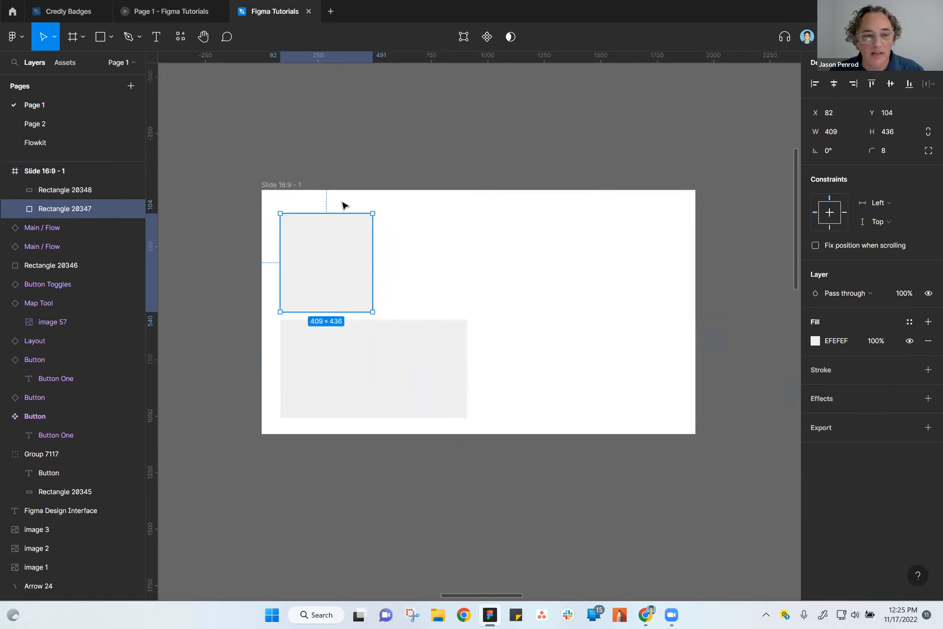
Duplicate the upper rectangle to about X 935 and enlarge the copy to about 908 × 905 across both rows.
left_click_drag(379, 288, 559, 287)
left_click_drag(524, 311, 525, 418)
left_click_drag(565, 359, 672, 357)
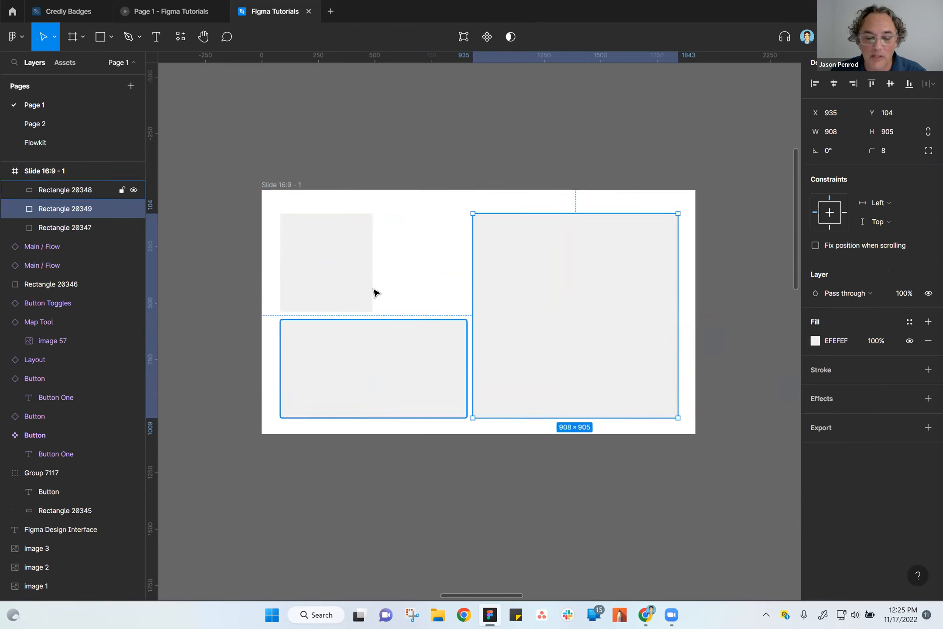
Duplicate the upper-left rectangle into the gap between it and the large rectangle.
left_click(347, 288)
left_click_drag(332, 287, 427, 290)
left_click(405, 435)
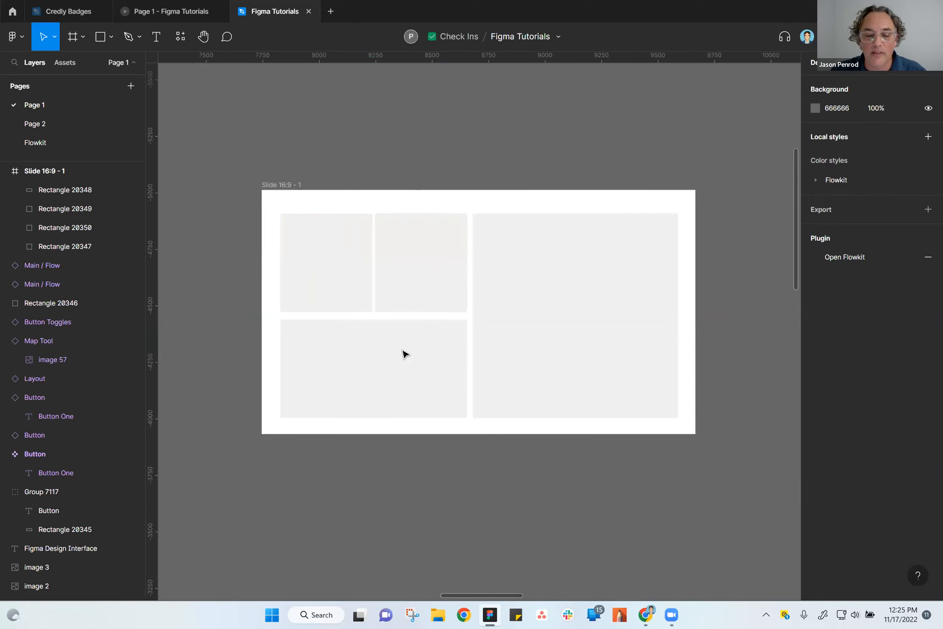
Move the slide frame left to about X 6819 and place a duplicate of it directly below at about Y -3723.
left_click(291, 187)
scroll(291, 190, "down", 5)
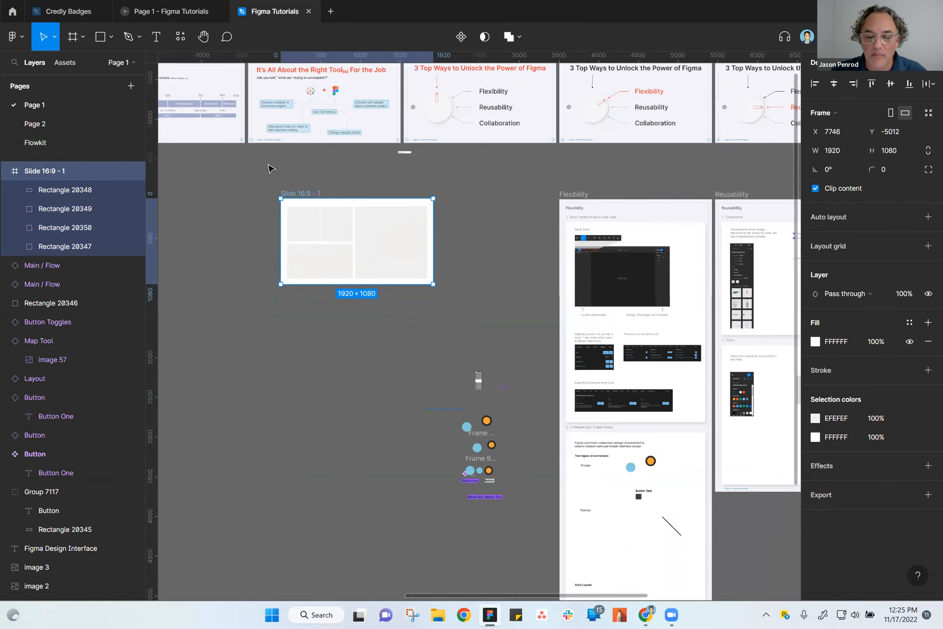
left_click_drag(309, 194, 235, 299)
scroll(222, 340, "up", 5)
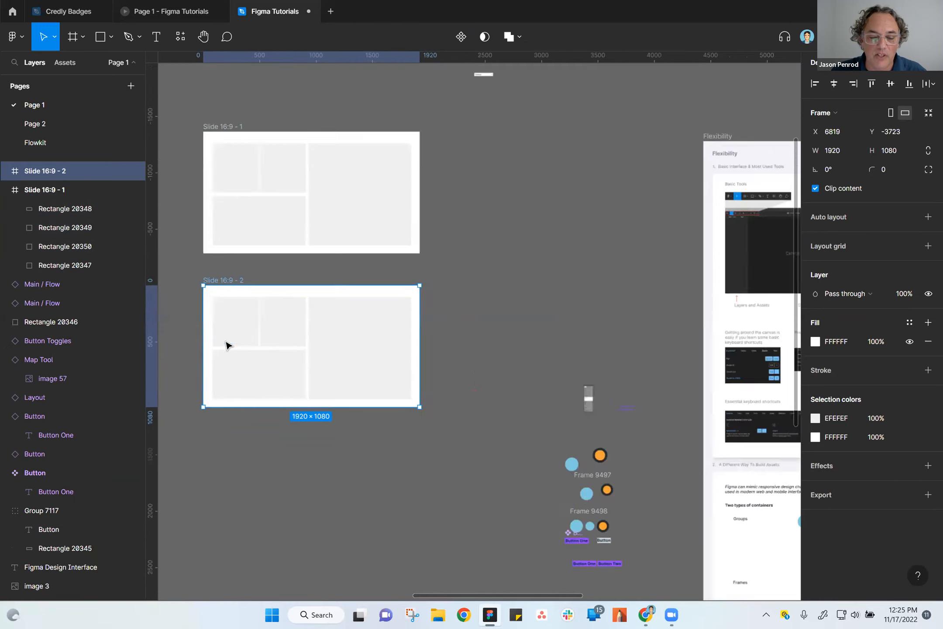
In the duplicated slide, delete the upper middle rectangle and widen the upper-left one to about 827.
left_click(391, 308)
key("Delete")
left_click(303, 296)
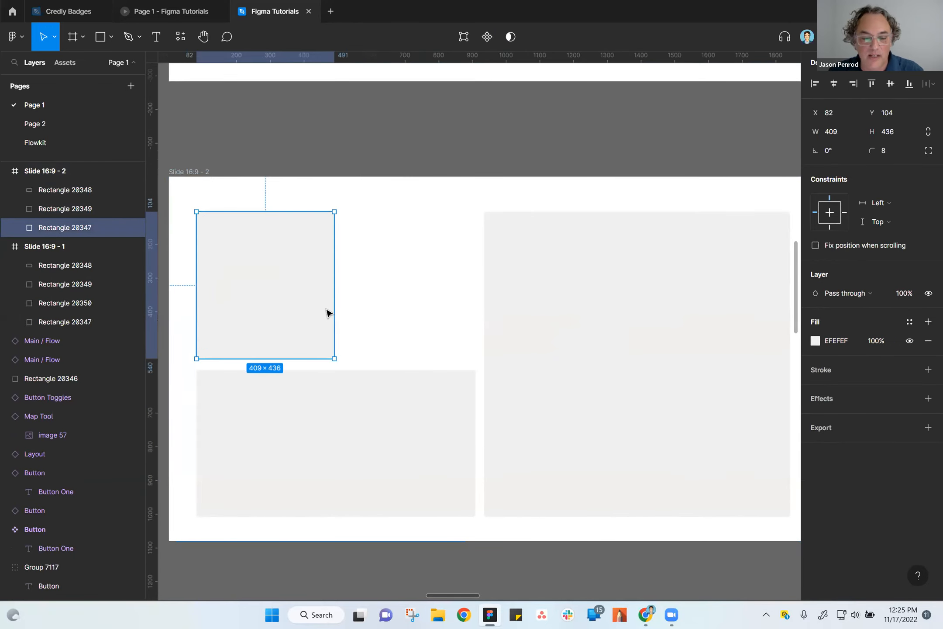
left_click_drag(335, 307, 475, 311)
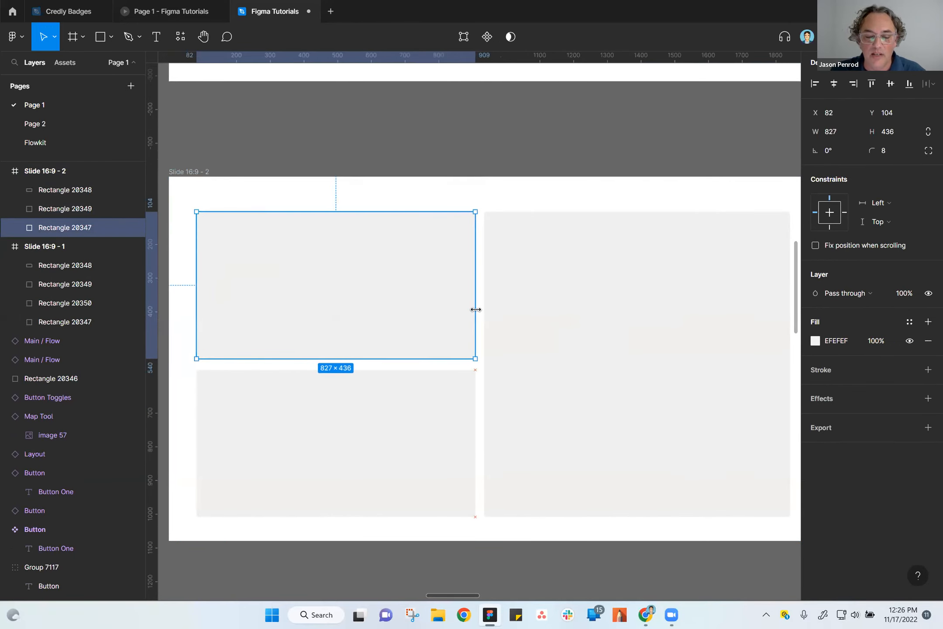
left_click(470, 147)
Move the second slide frame up to about Y -3874, closer to the first slide.
scroll(519, 338, "down", 5)
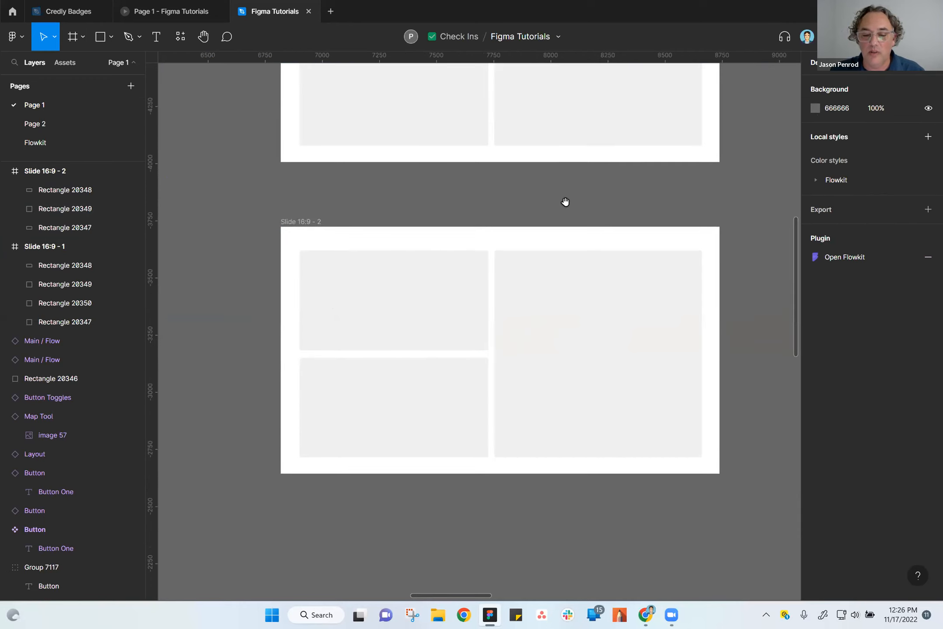
scroll(565, 202, "up", 3)
scroll(526, 320, "down", 3)
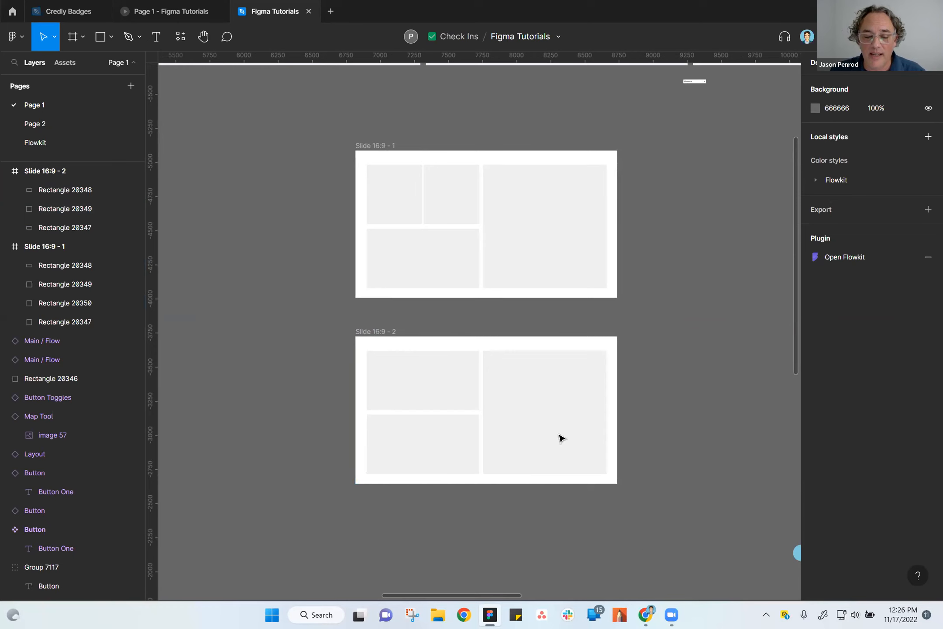
left_click_drag(369, 333, 369, 314)
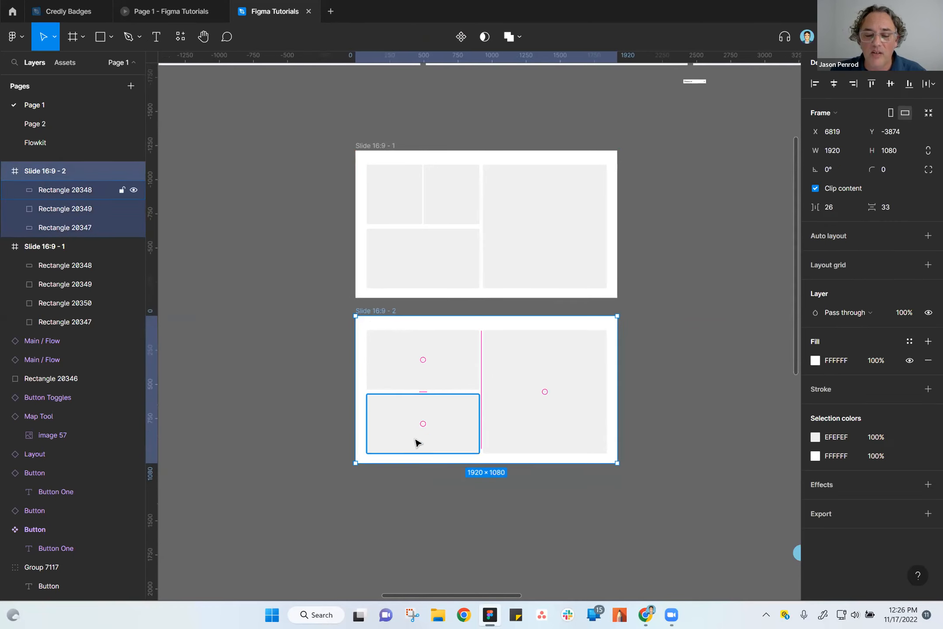
left_click(463, 513)
left_click_drag(535, 519, 474, 529)
scroll(476, 526, "up", 3)
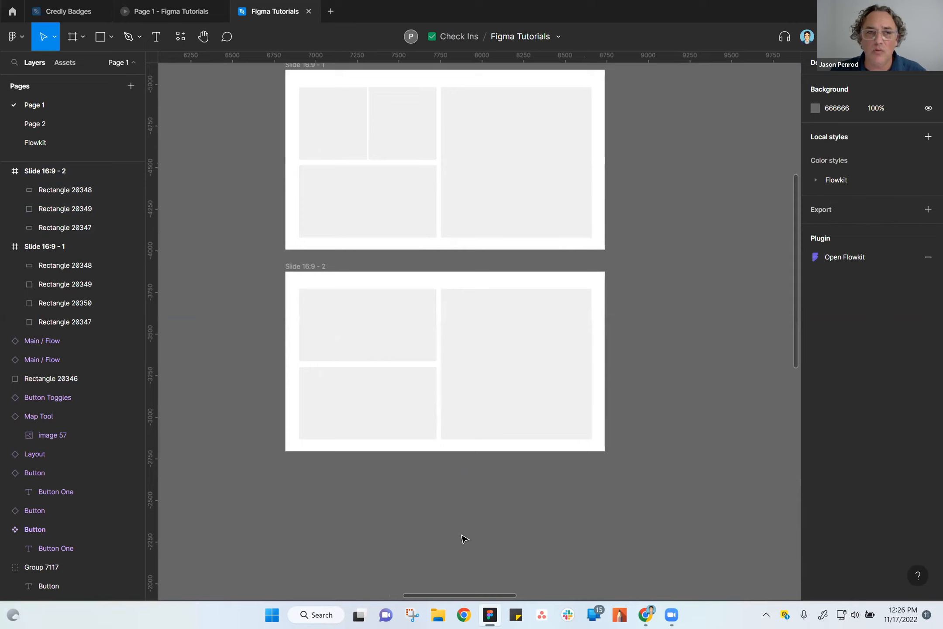
scroll(679, 393, "up", 2)
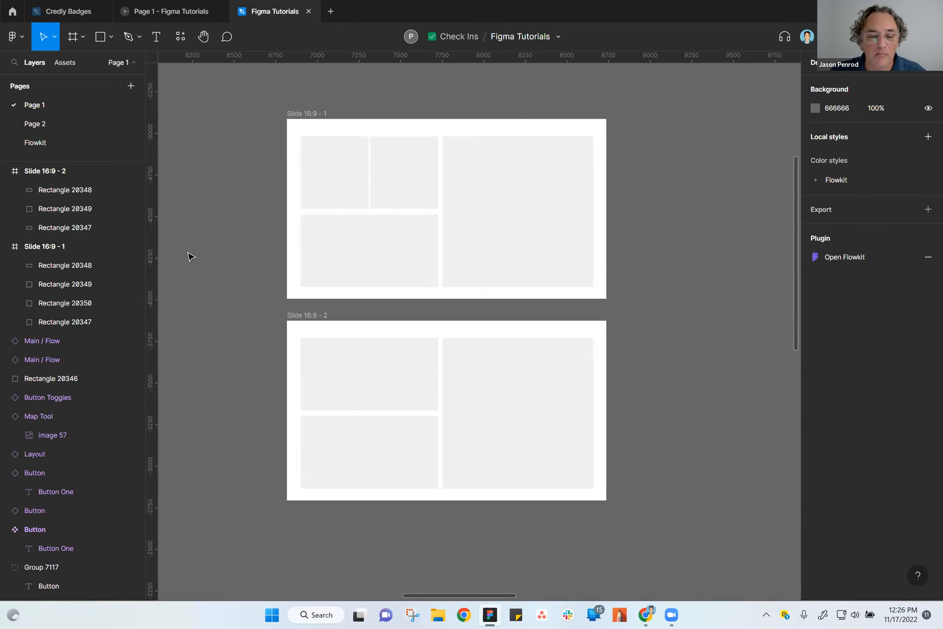
Insert the native (All) dropdown component from the design system into the first slide's upper-left rectangle at about X 95, Y 117.
left_click(64, 62)
left_click_drag(37, 201, 479, 161)
scroll(242, 193, "up", 5)
scroll(306, 284, "left", 2)
scroll(306, 284, "up", 1)
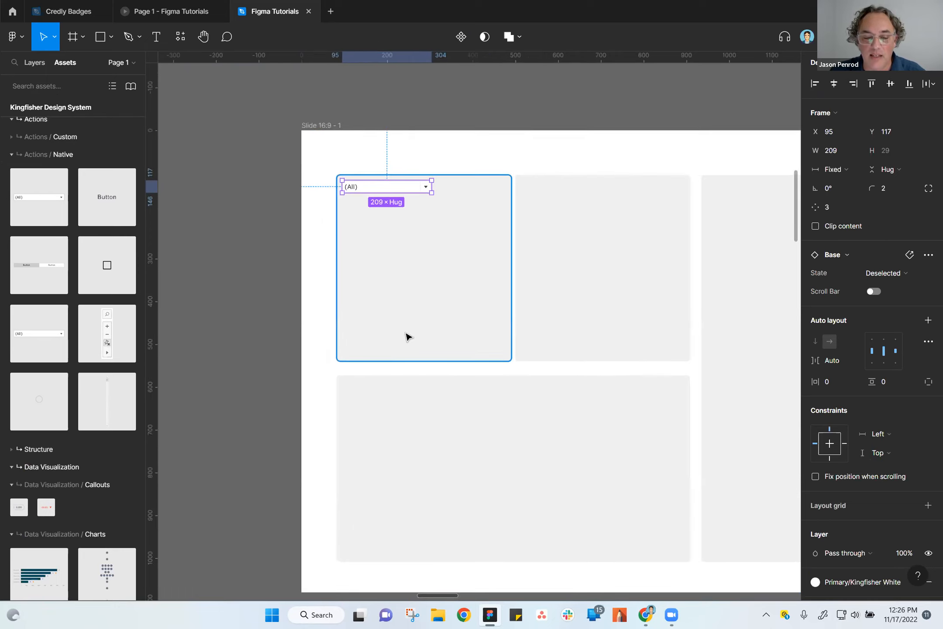
left_click(514, 97)
left_click_drag(558, 265, 441, 237)
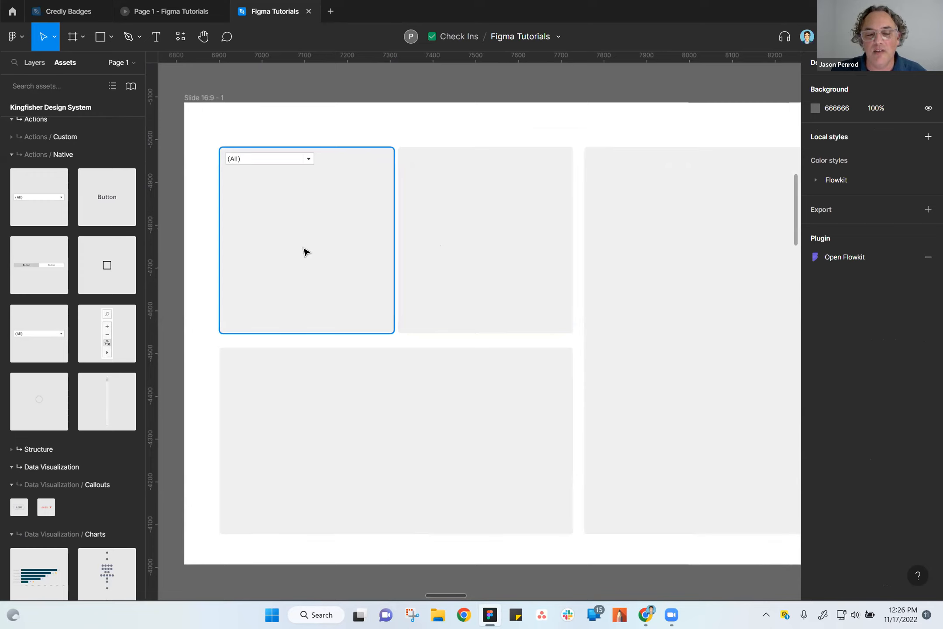
scroll(311, 264, "down", 2)
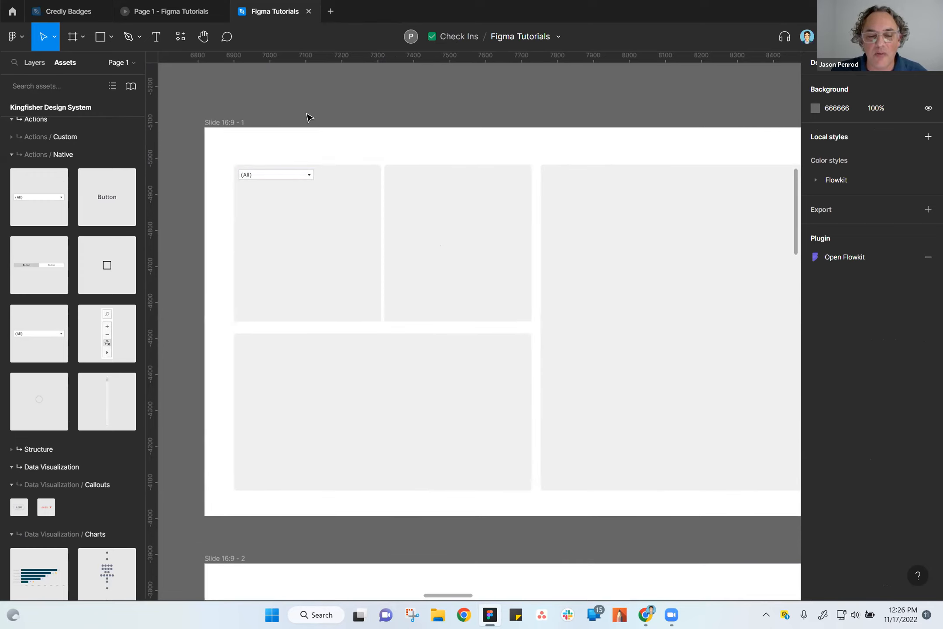
scroll(357, 139, "up", 1)
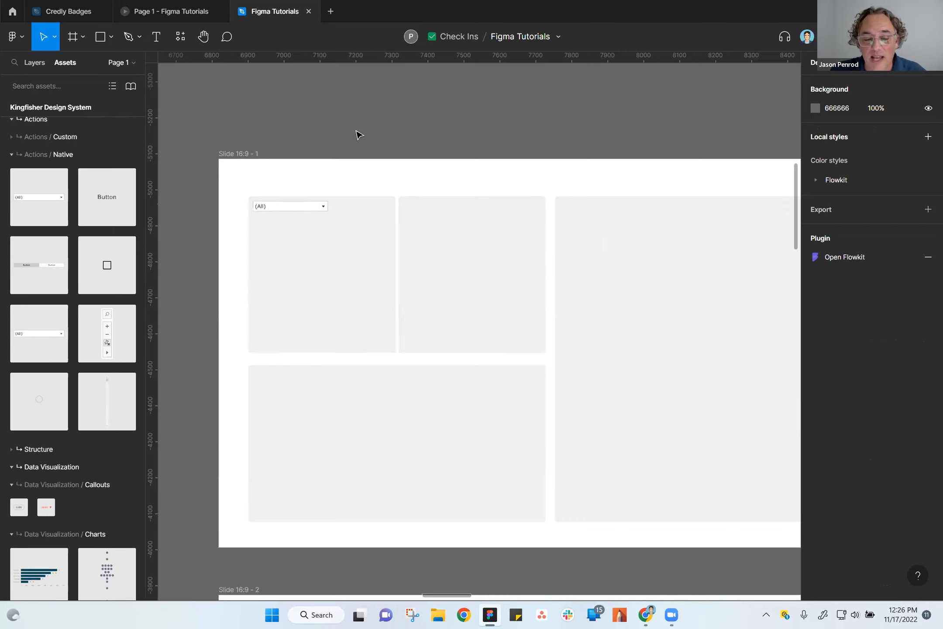
scroll(409, 127, "down", 3)
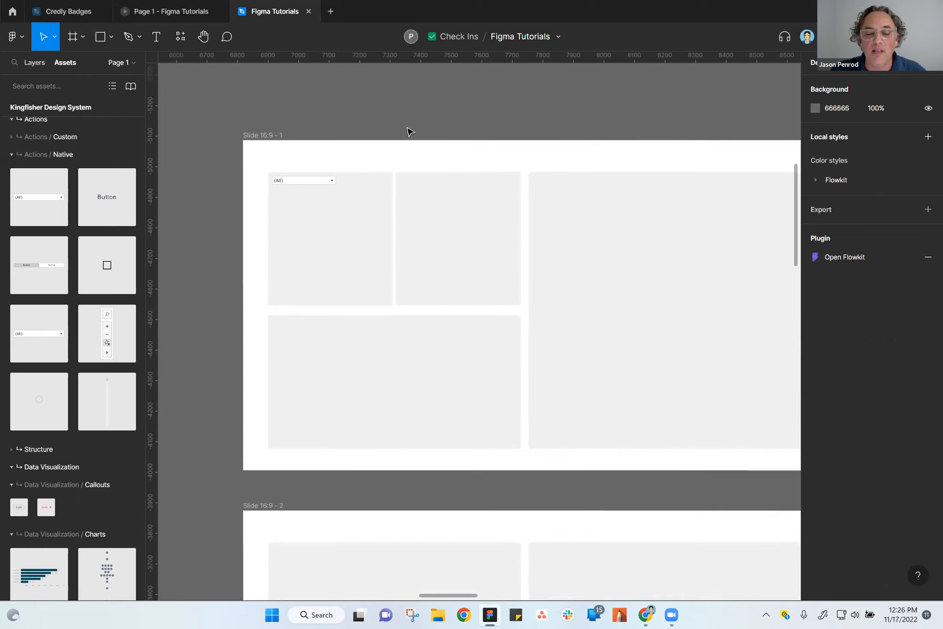
left_click_drag(471, 126, 415, 115)
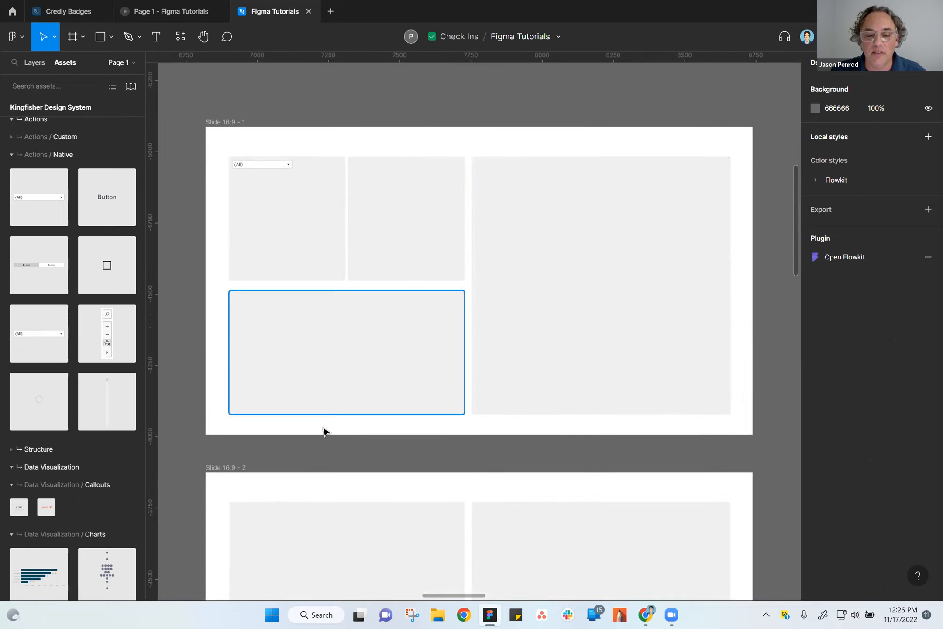